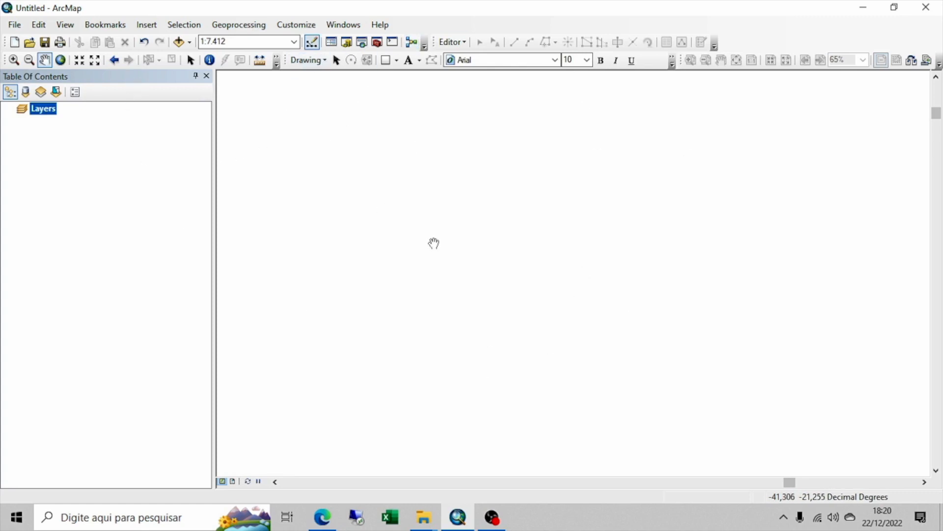
View the page layout and return to the data view
{"action": "left_click", "coordinate": [233, 482]}
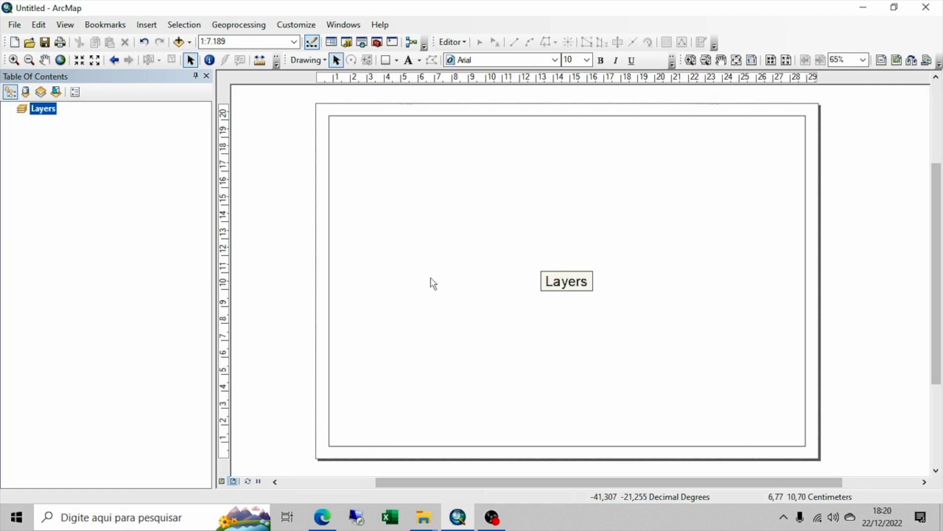
{"action": "left_click", "coordinate": [223, 483]}
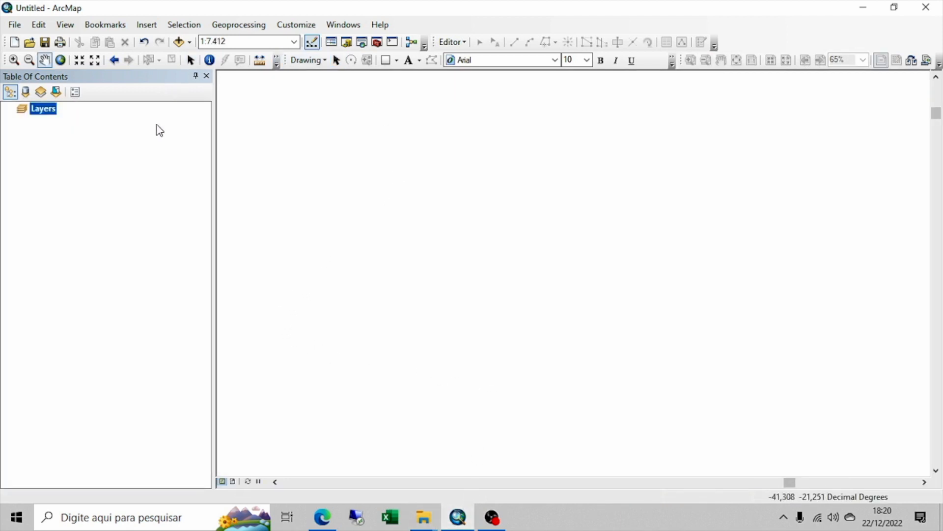
Add the Cobertura_uso_terra_RJ_serie_revisada.shp shapefile from its folder inside TREINAMENTO ARCMAP to the map
{"action": "left_click", "coordinate": [179, 43]}
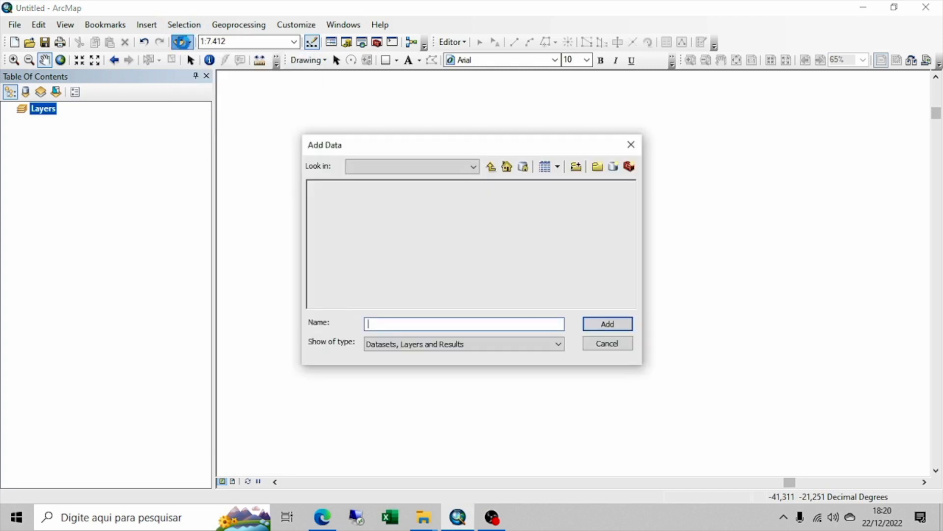
{"action": "left_click", "coordinate": [492, 168]}
{"action": "left_click", "coordinate": [491, 167]}
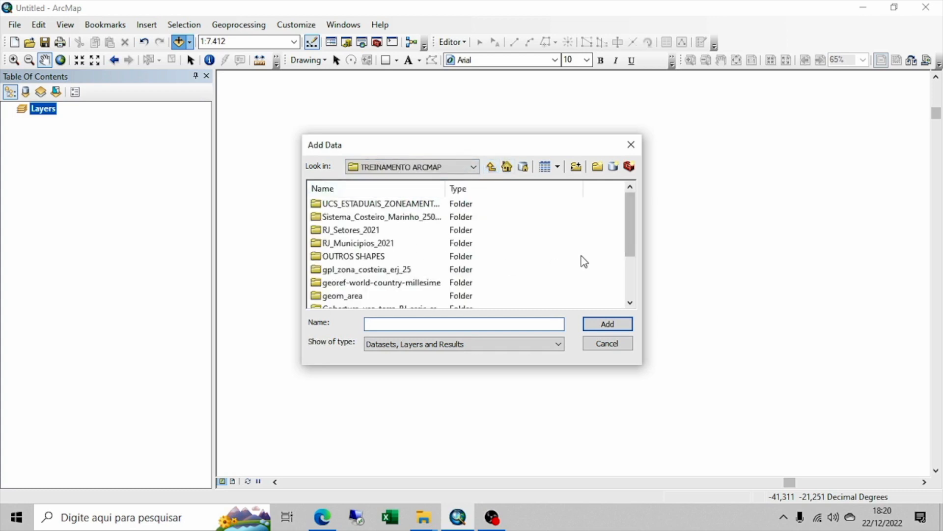
{"action": "scroll", "coordinate": [582, 260], "scroll_direction": "down", "scroll_amount": 1}
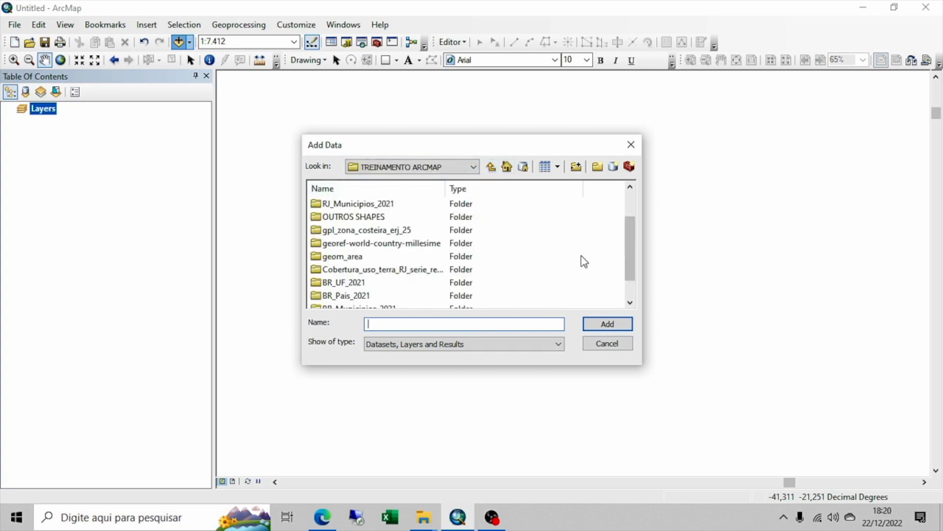
{"action": "double_click", "coordinate": [376, 269]}
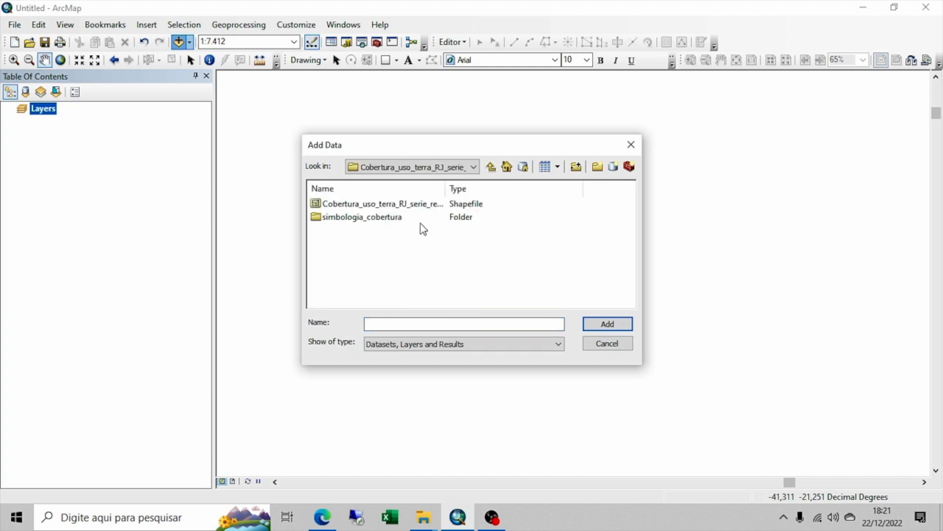
{"action": "left_click", "coordinate": [435, 207]}
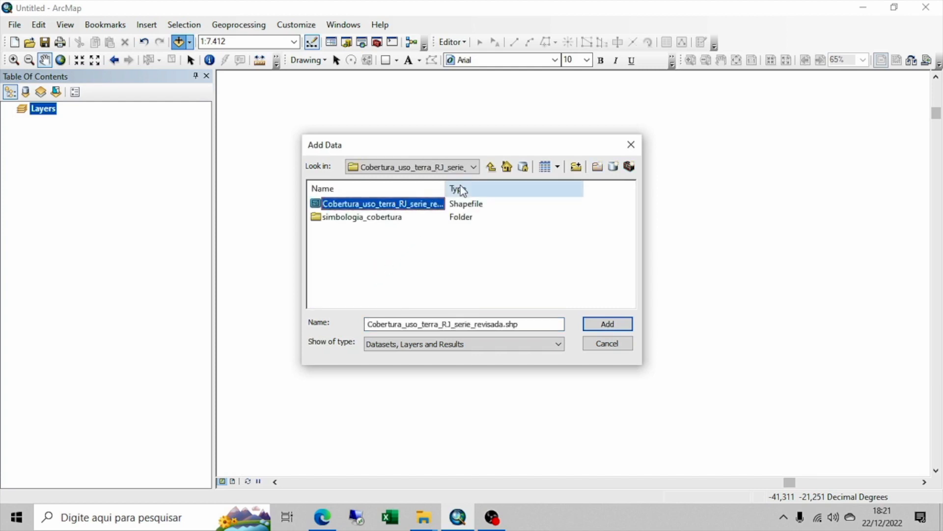
{"action": "left_click", "coordinate": [609, 326]}
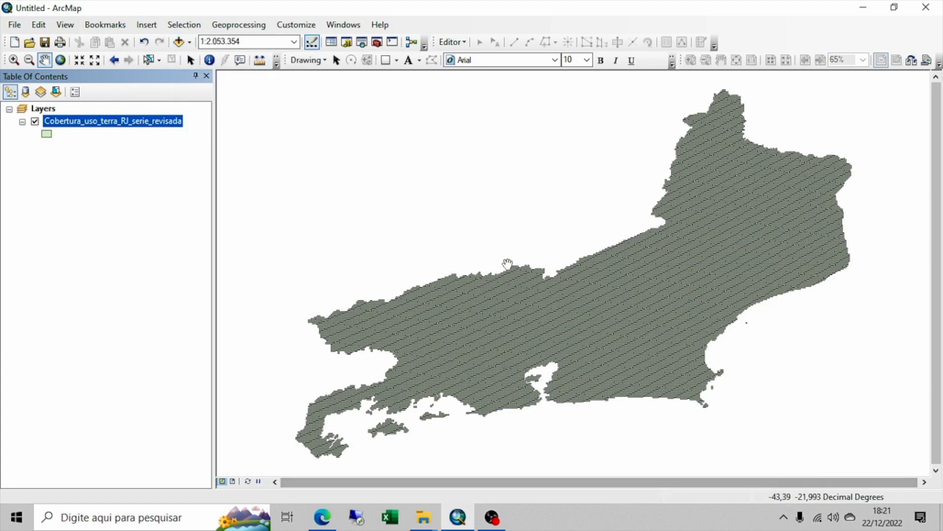
Identify a grid cell of the land-cover layer on the eastern coast and examine its attribute fields
{"action": "left_click", "coordinate": [14, 61]}
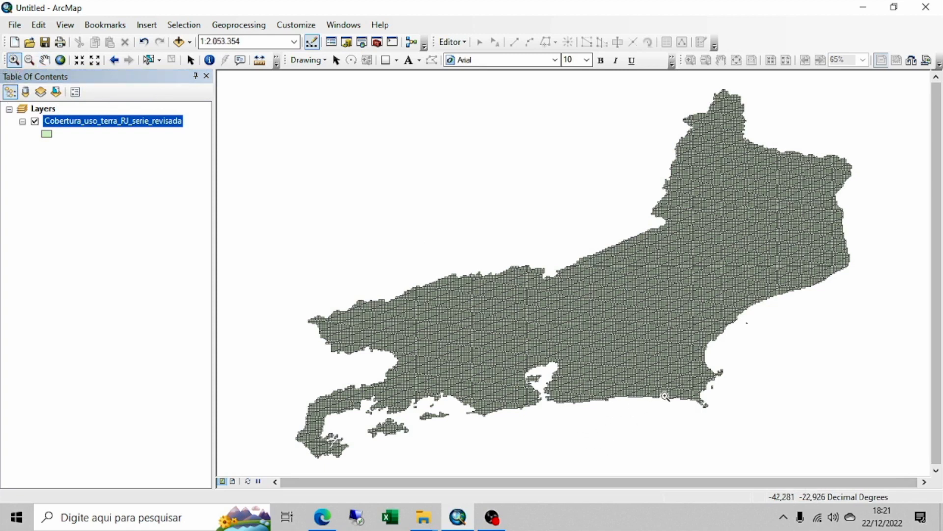
{"action": "left_click_drag", "start_coordinate": [731, 368], "coordinate": [713, 384]}
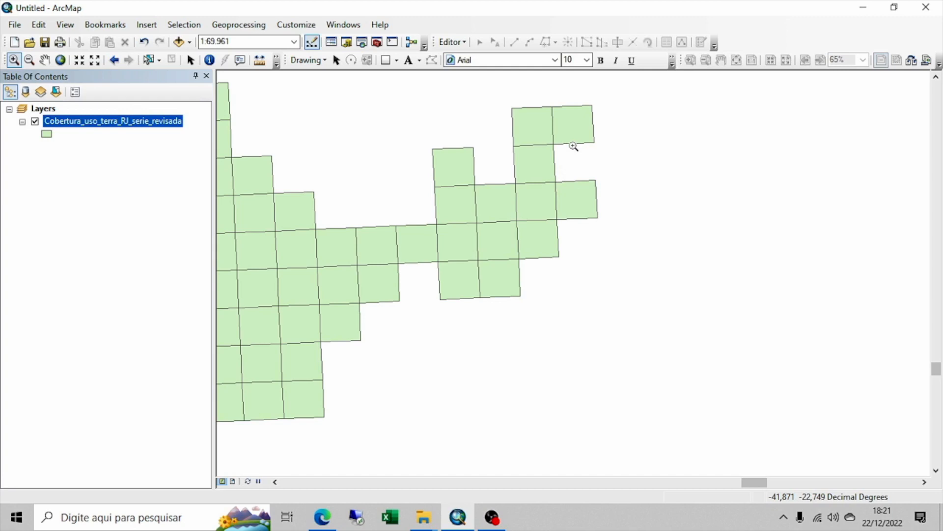
{"action": "left_click", "coordinate": [210, 60]}
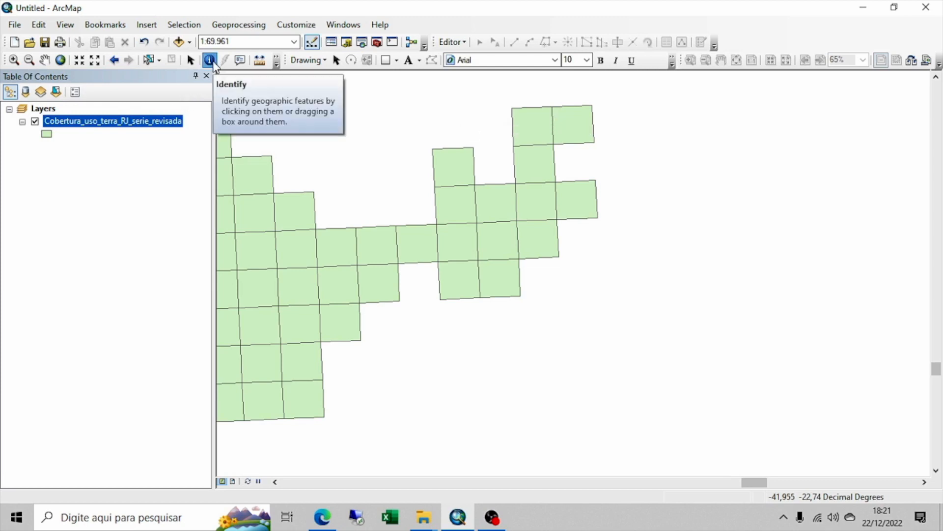
{"action": "left_click", "coordinate": [548, 168]}
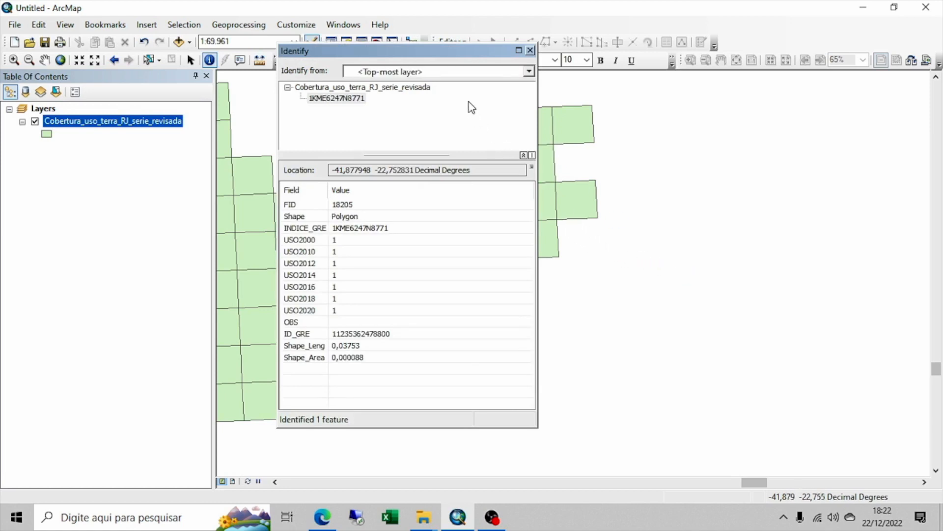
{"action": "left_click_drag", "start_coordinate": [472, 51], "coordinate": [415, 65]}
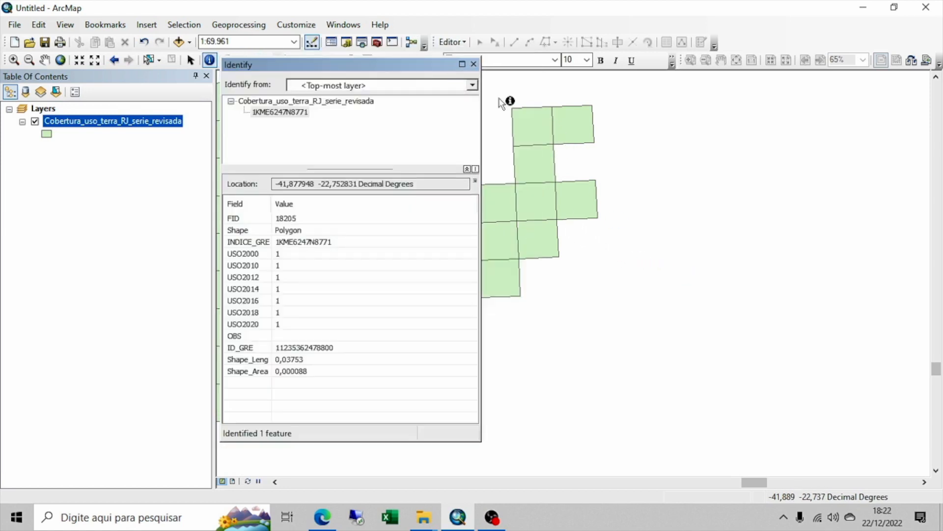
{"action": "left_click", "coordinate": [542, 164]}
{"action": "mouse_move", "coordinate": [271, 203]}
{"action": "left_mouse_down"}
{"action": "mouse_move", "coordinate": [304, 203]}
{"action": "mouse_move", "coordinate": [289, 204]}
{"action": "left_mouse_up"}
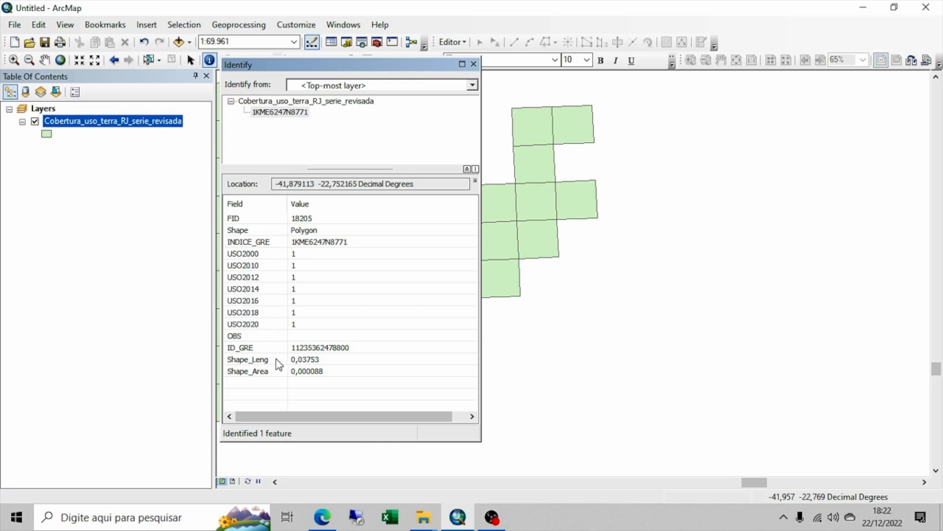
{"action": "left_click", "coordinate": [473, 64]}
Examine the USO2000 to USO2020 and OBS columns in the land-cover layer's attribute table, and close it
{"action": "right_click", "coordinate": [181, 126]}
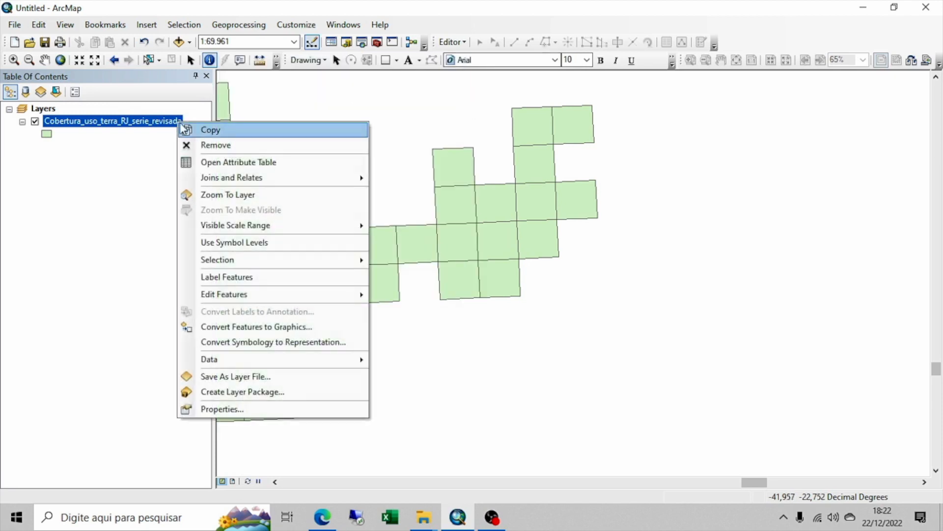
{"action": "left_click", "coordinate": [187, 162]}
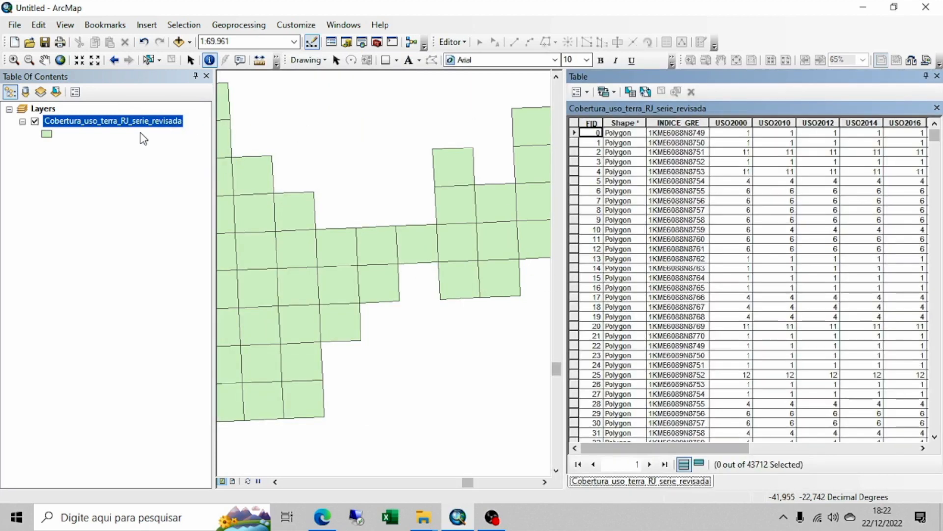
{"action": "right_click", "coordinate": [145, 122]}
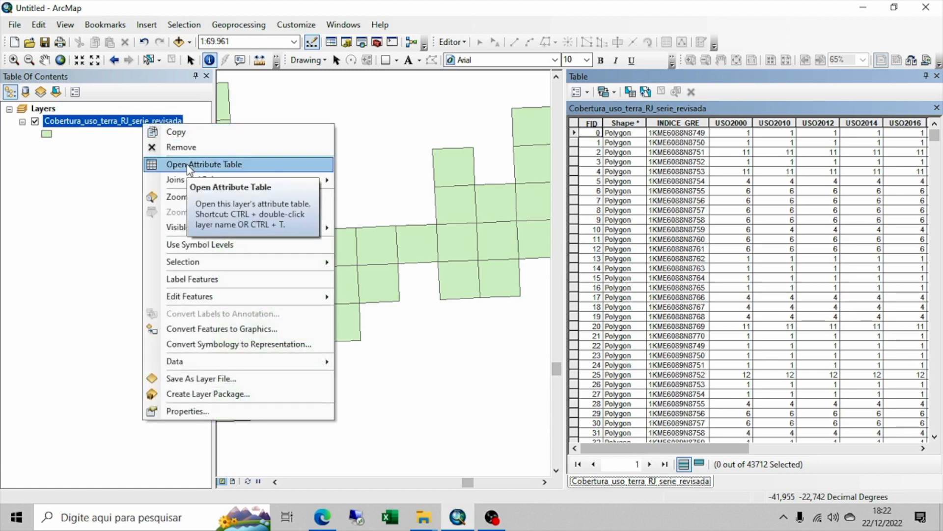
{"action": "left_click", "coordinate": [675, 452]}
{"action": "left_click_drag", "start_coordinate": [704, 449], "coordinate": [773, 454]}
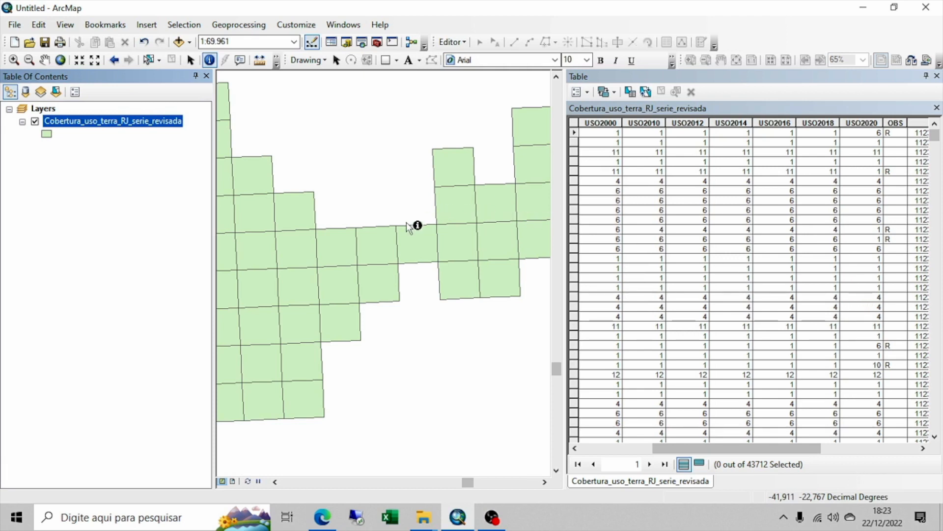
{"action": "left_click", "coordinate": [937, 77]}
Add the gpl_zona_costeira_erj_25.shp shapefile from the gpl_zona_costeira_erj_25 folder to the map
{"action": "left_click", "coordinate": [153, 118]}
{"action": "right_click", "coordinate": [139, 120]}
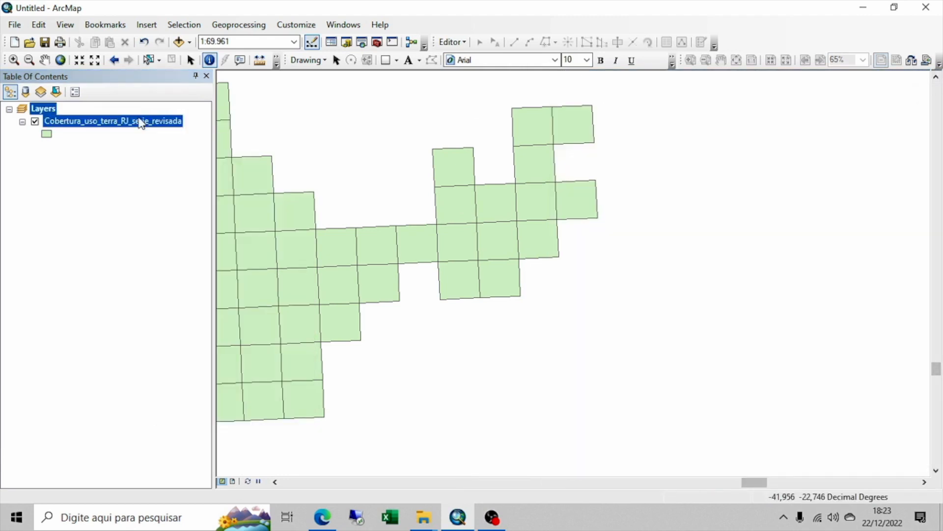
{"action": "left_click", "coordinate": [210, 191]}
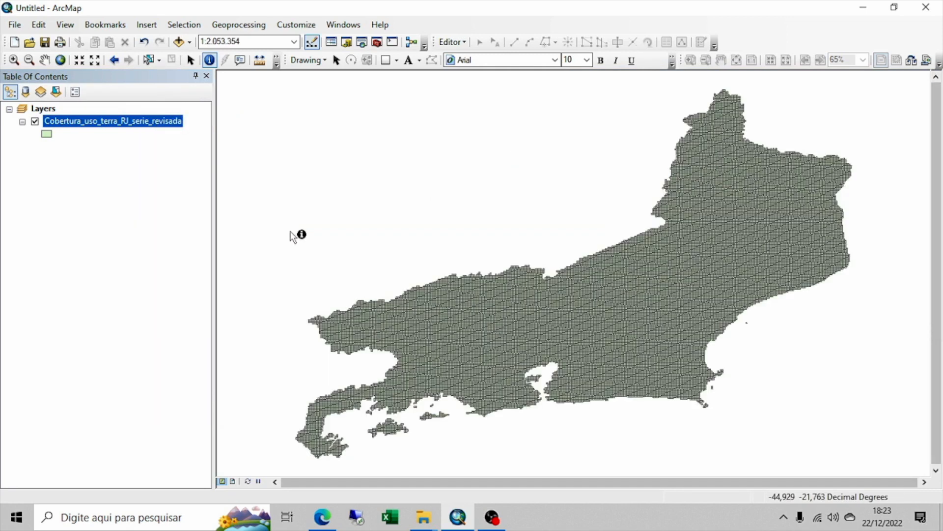
{"action": "left_click", "coordinate": [180, 43]}
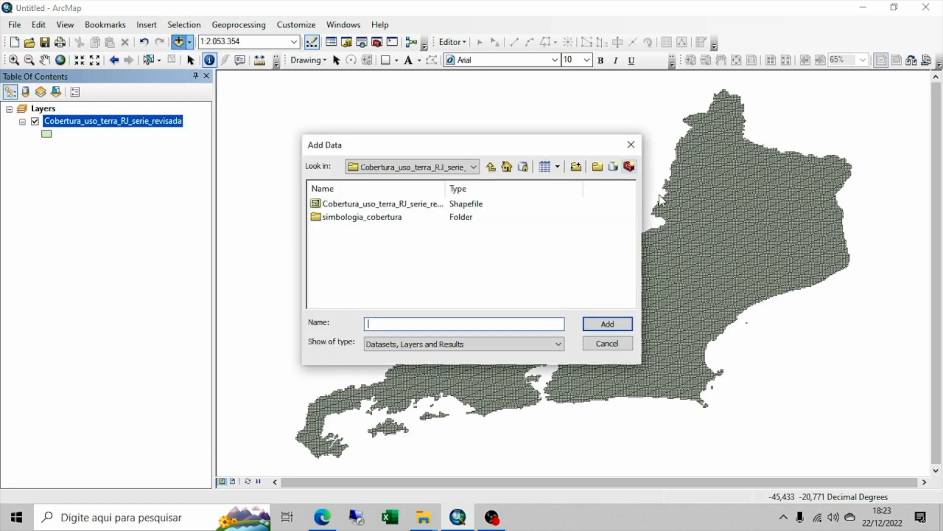
{"action": "left_click", "coordinate": [491, 167]}
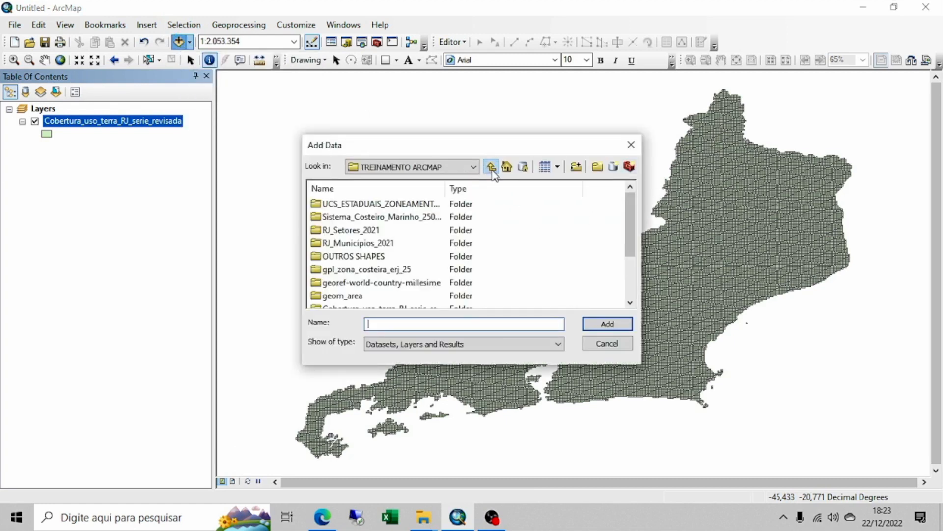
{"action": "left_click", "coordinate": [382, 269]}
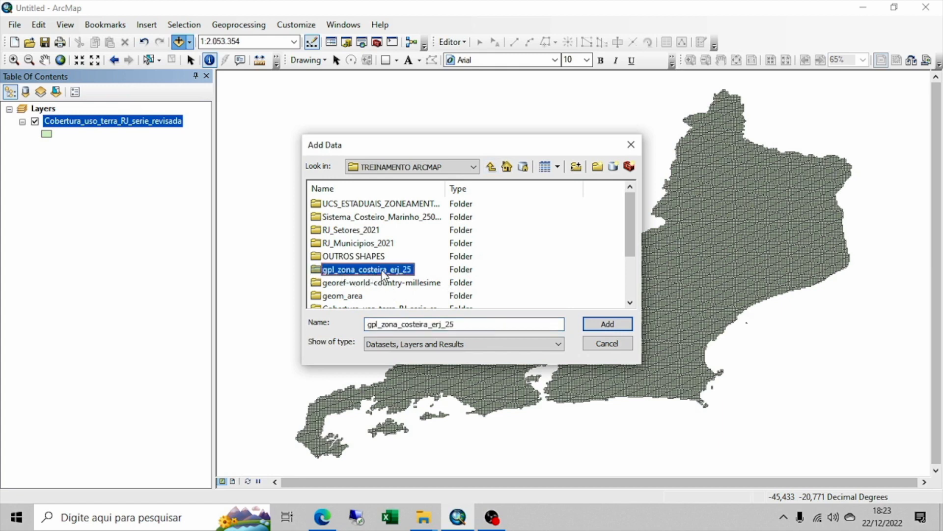
{"action": "double_click", "coordinate": [411, 274]}
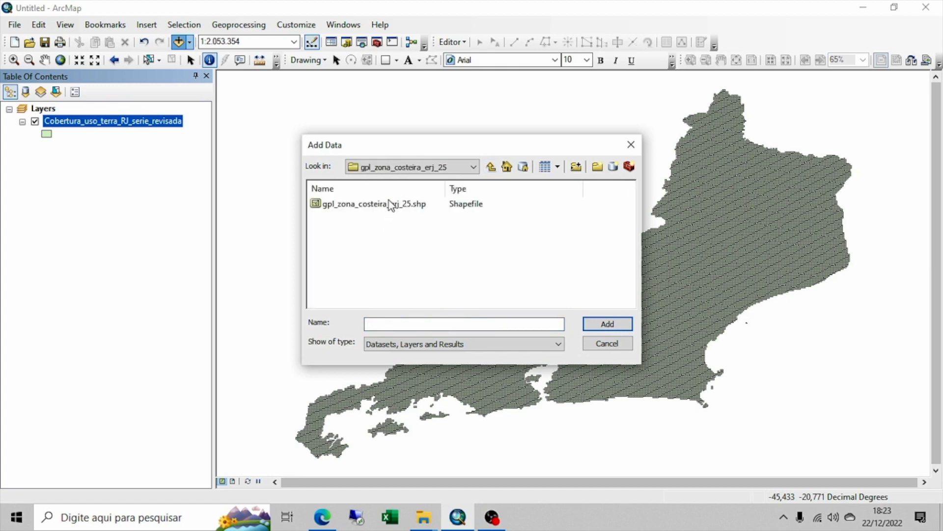
{"action": "left_click", "coordinate": [391, 203]}
{"action": "left_click", "coordinate": [607, 324]}
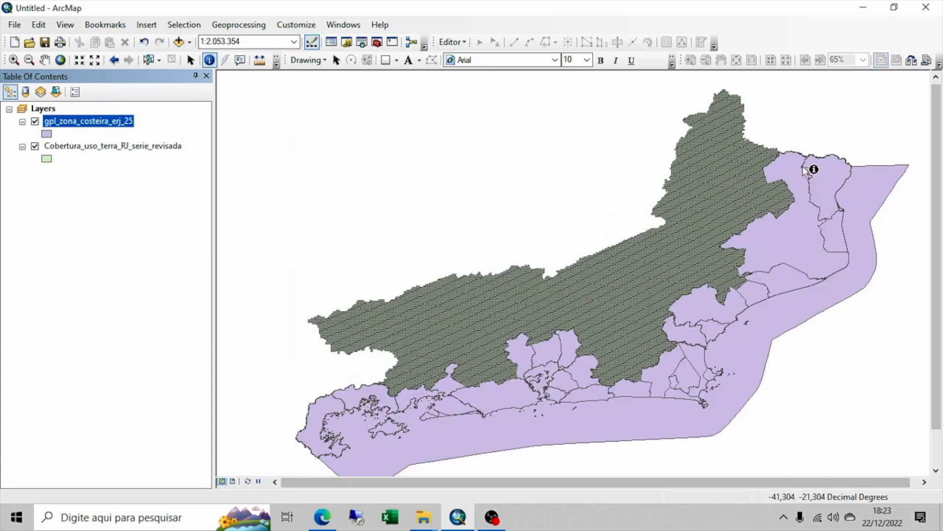
{"action": "right_click", "coordinate": [78, 123]}
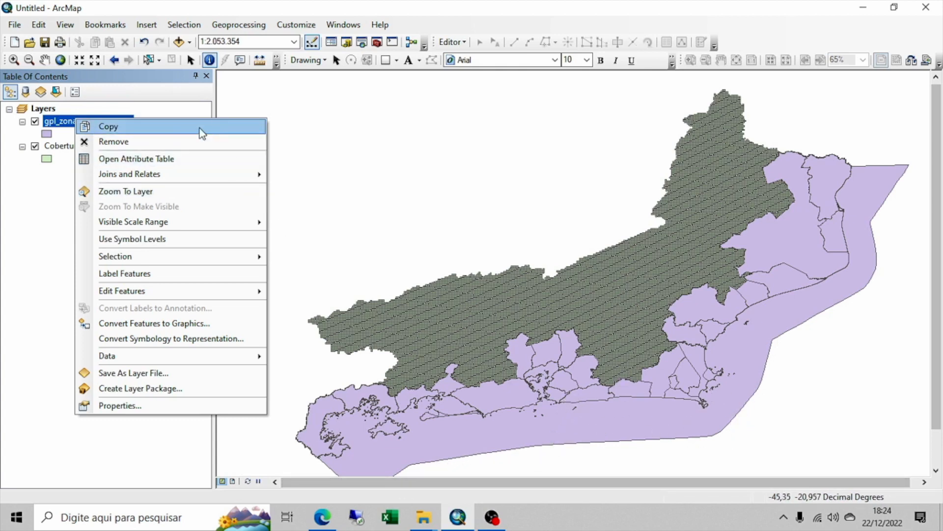
{"action": "left_click", "coordinate": [34, 199]}
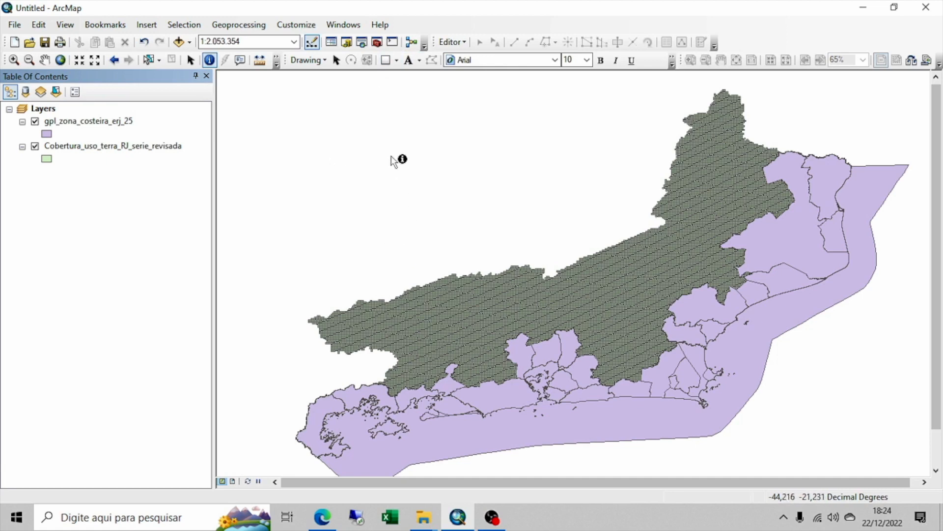
Locate the Clip tool in the Extract toolset of ArcToolbox's Analysis Tools, view its parameters, and close it without running
{"action": "left_click", "coordinate": [377, 43]}
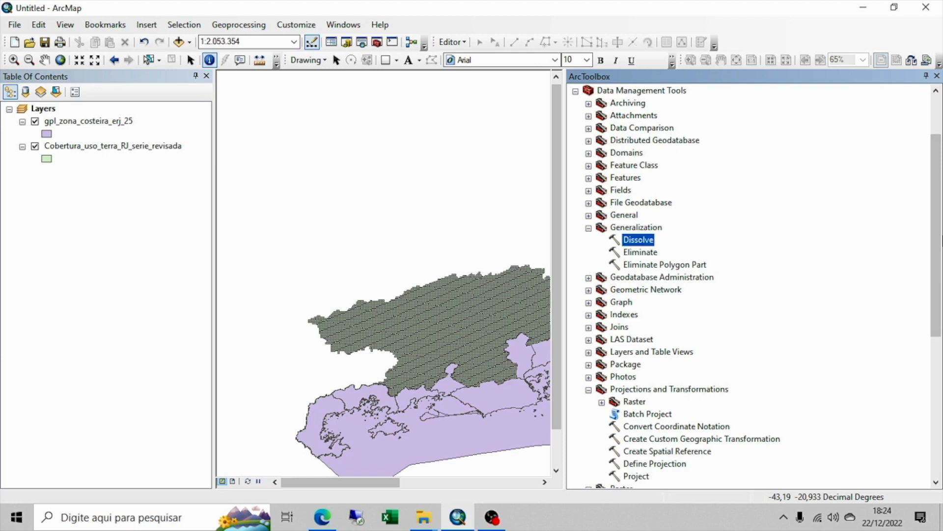
{"action": "scroll", "coordinate": [783, 105], "scroll_direction": "up", "scroll_amount": 2}
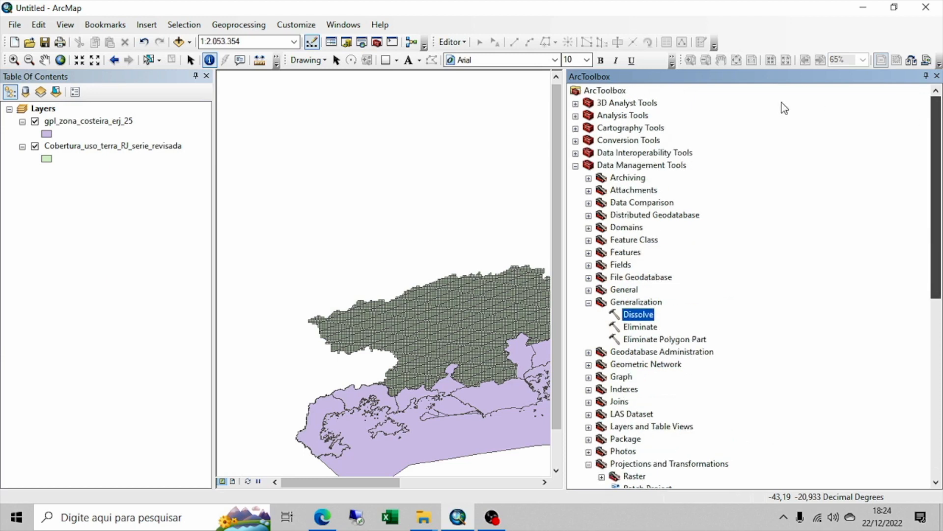
{"action": "left_click", "coordinate": [576, 166]}
{"action": "left_click", "coordinate": [575, 116]}
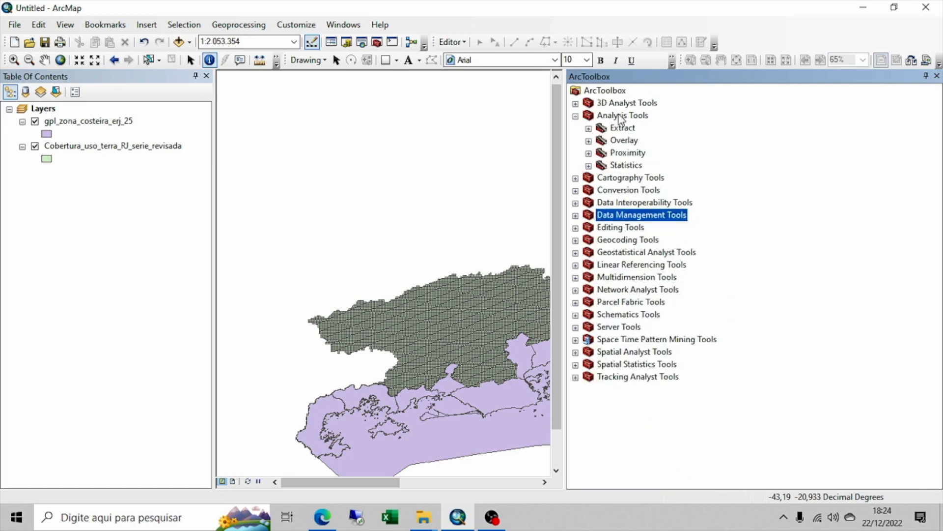
{"action": "left_click", "coordinate": [588, 129]}
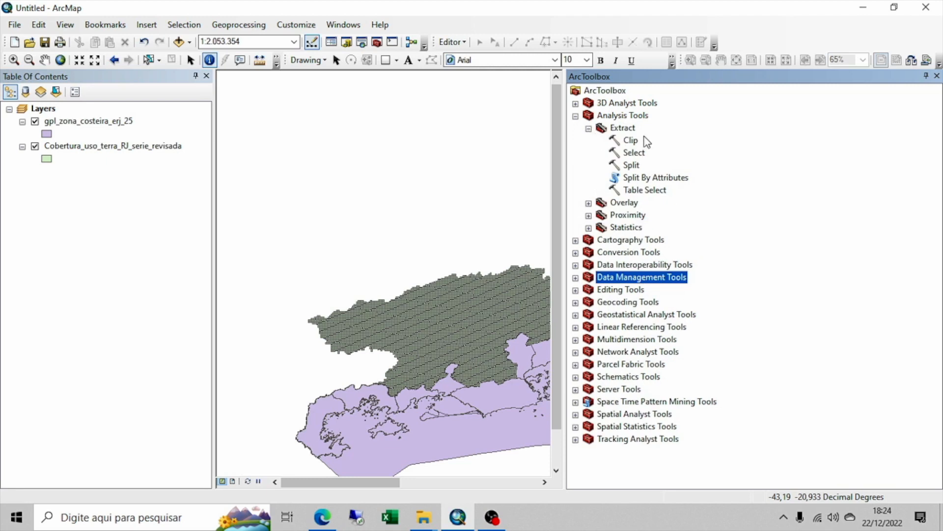
{"action": "double_click", "coordinate": [633, 141]}
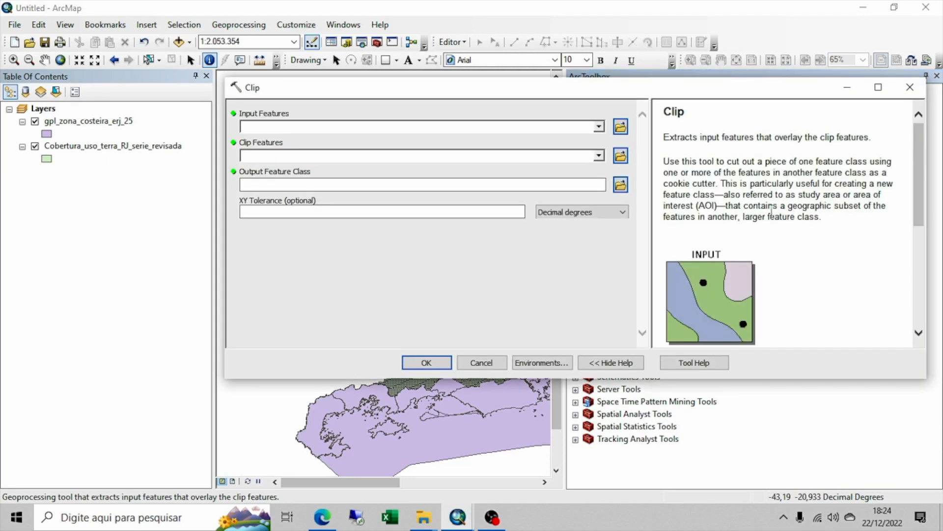
{"action": "left_click", "coordinate": [475, 365]}
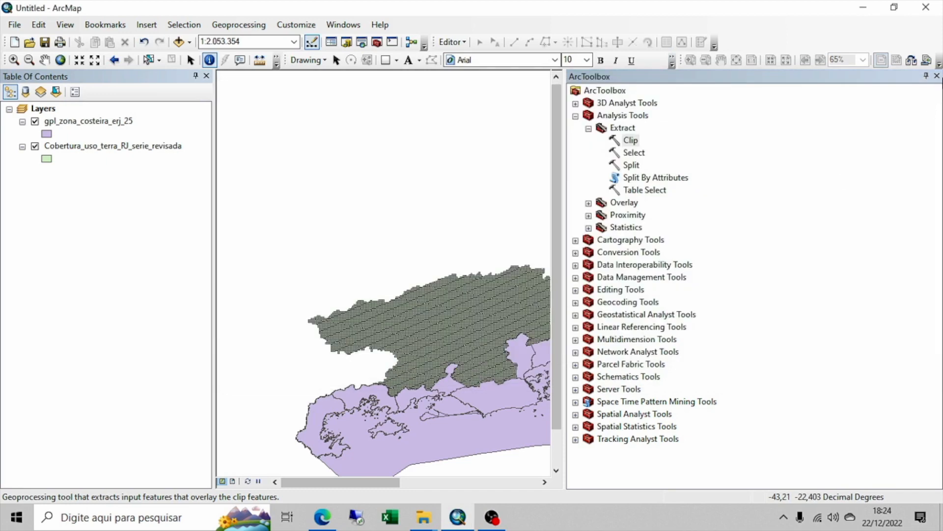
{"action": "left_click", "coordinate": [937, 76]}
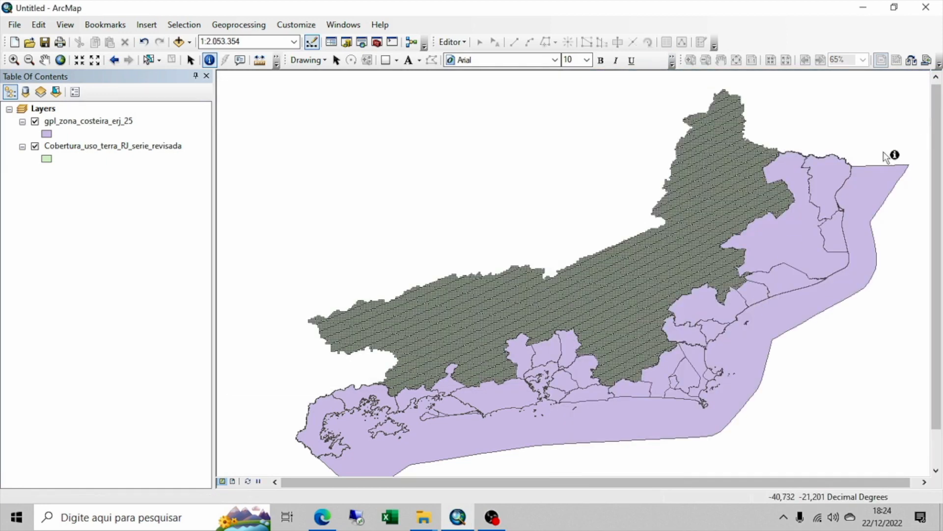
Set up the Clip tool with Cobertura_uso_terra_RJ_serie_revisada as input features and gpl_zona_costeira_erj_25 as clip features
{"action": "left_click", "coordinate": [252, 27]}
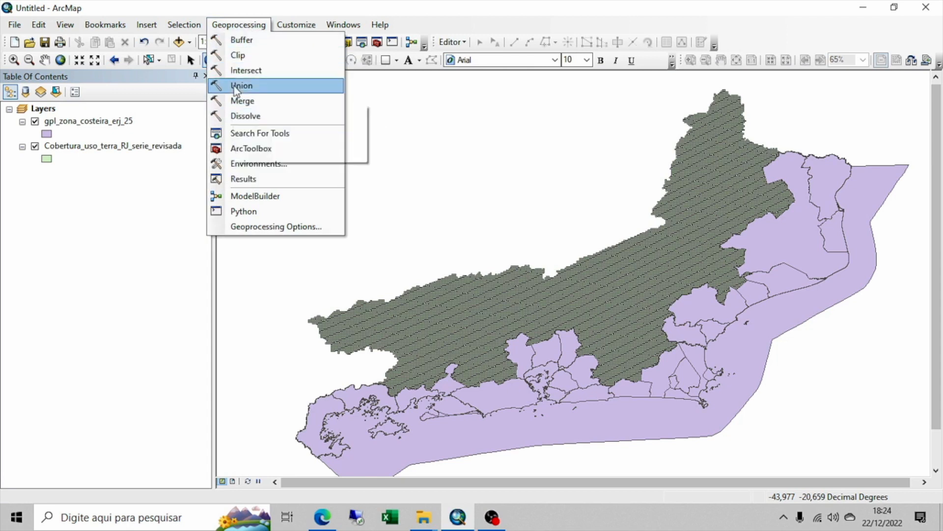
{"action": "left_click", "coordinate": [238, 55]}
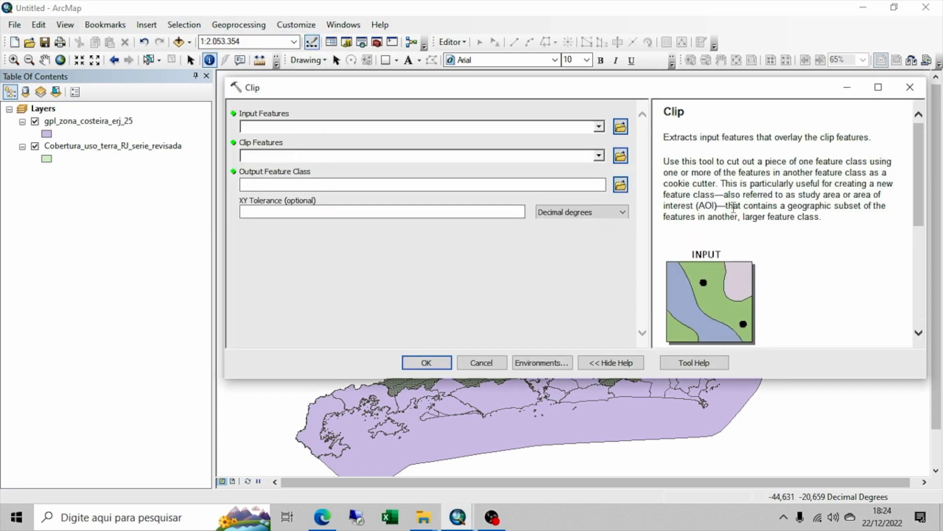
{"action": "left_click_drag", "start_coordinate": [664, 88], "coordinate": [584, 121]}
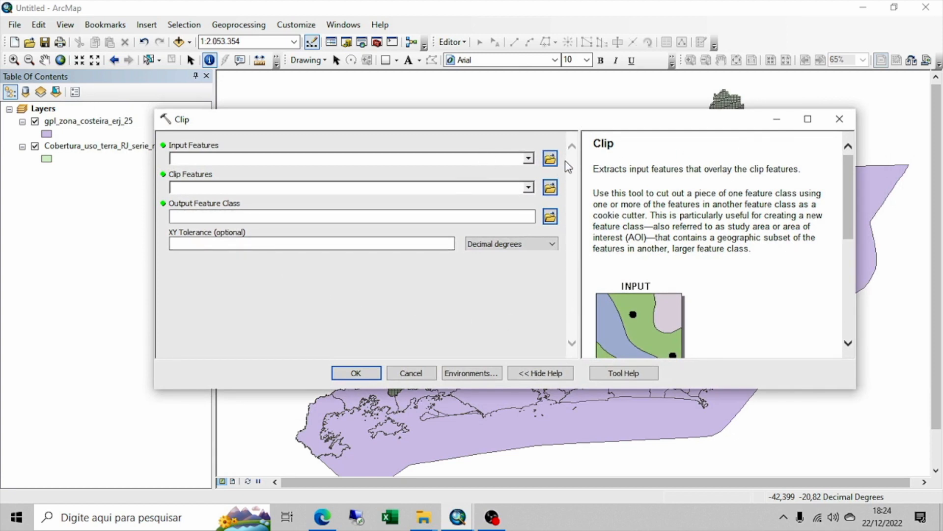
{"action": "left_click", "coordinate": [529, 158]}
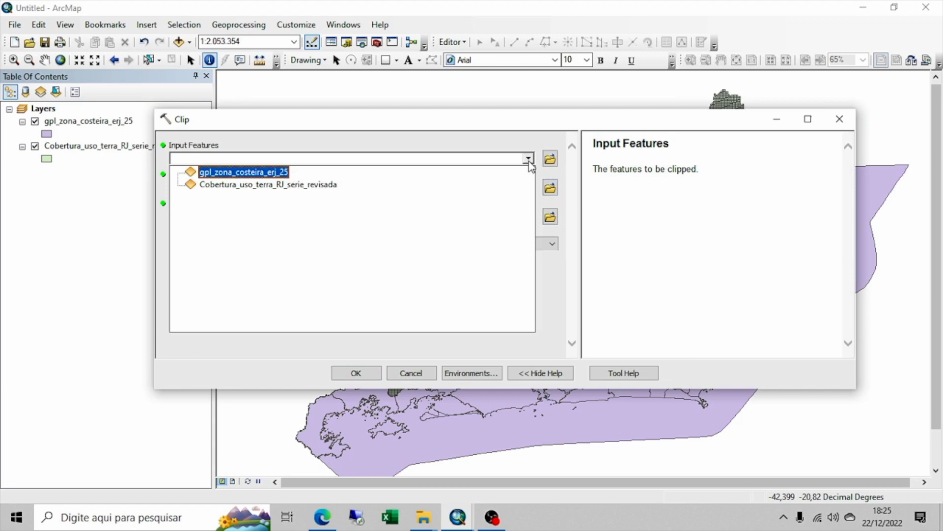
{"action": "left_click", "coordinate": [252, 184]}
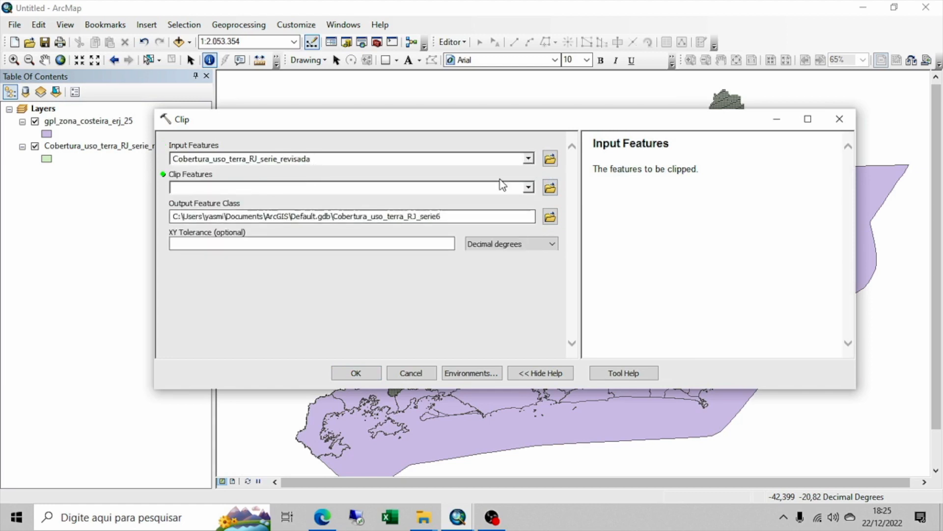
{"action": "left_click", "coordinate": [529, 188]}
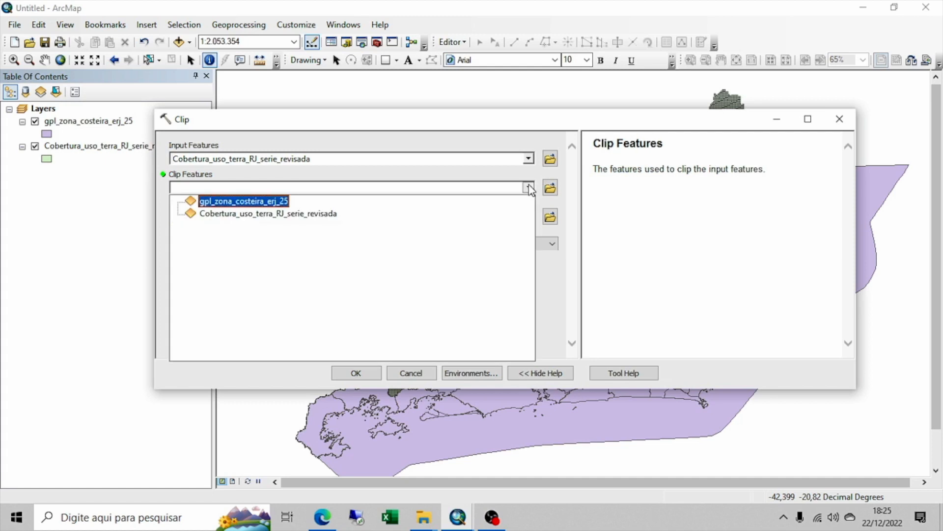
{"action": "left_click", "coordinate": [216, 202]}
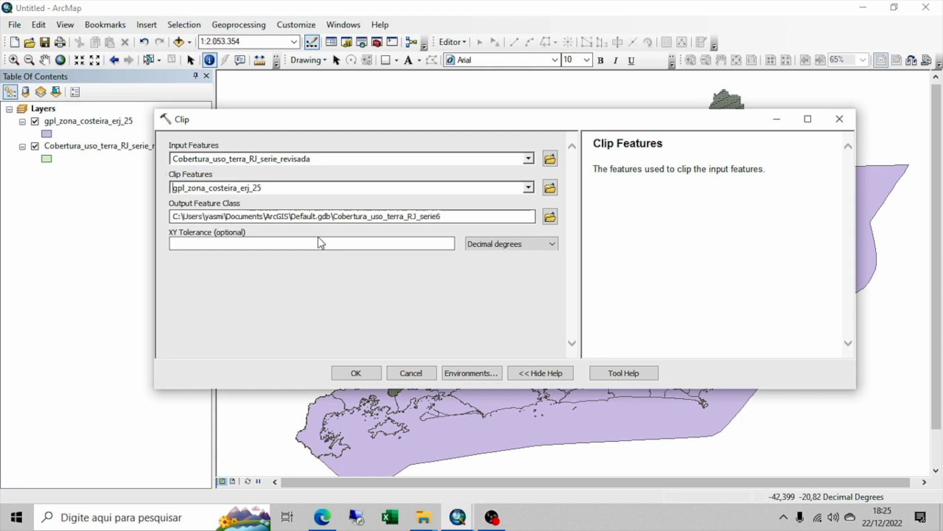
Choose the Zona Costeira RJ folder inside TREINAMENTO ARCMAP's OUTROS SHAPES folder as the clip output location
{"action": "left_click", "coordinate": [548, 217]}
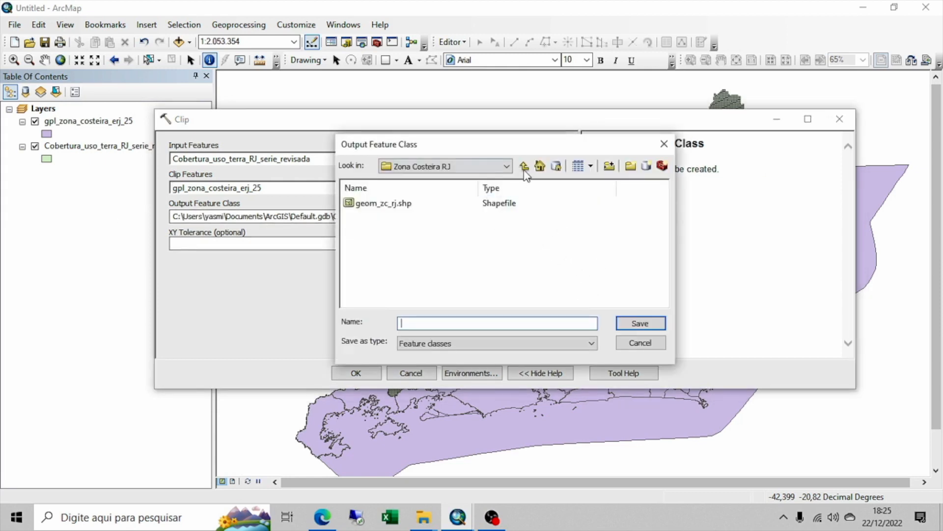
{"action": "left_click", "coordinate": [525, 167]}
{"action": "left_click", "coordinate": [526, 167]}
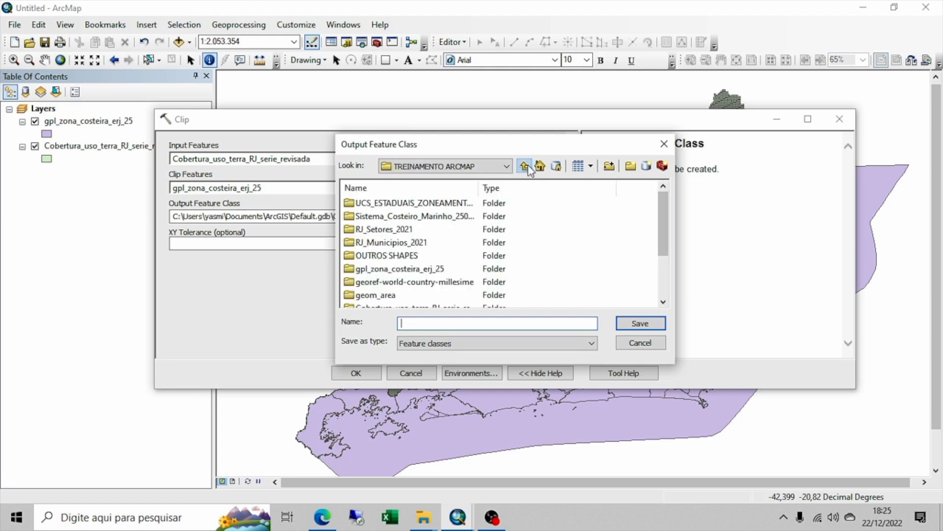
{"action": "left_click", "coordinate": [393, 256]}
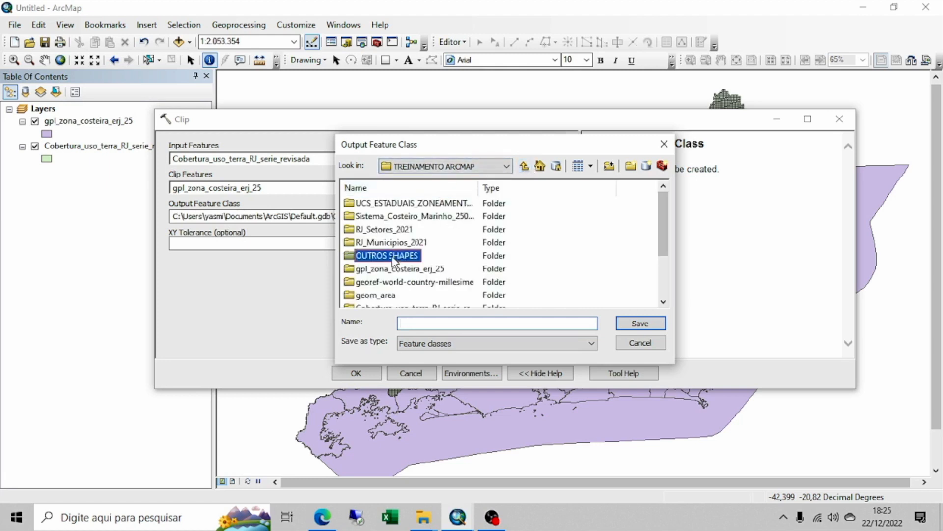
{"action": "double_click", "coordinate": [393, 256]}
{"action": "double_click", "coordinate": [387, 205]}
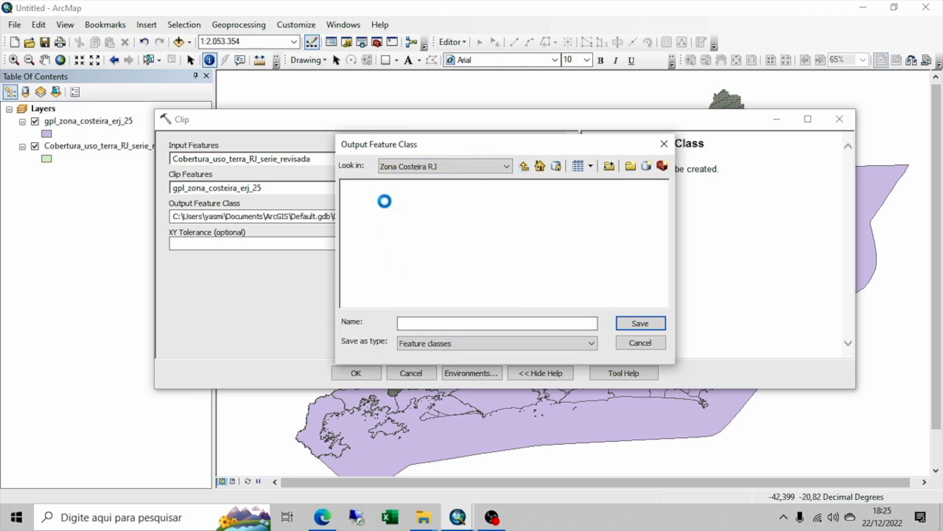
Name the output cobertura_uso_zc_rj.shp, adapting the existing geom_zc_rj.shp name, and run the clip
{"action": "left_click", "coordinate": [403, 205]}
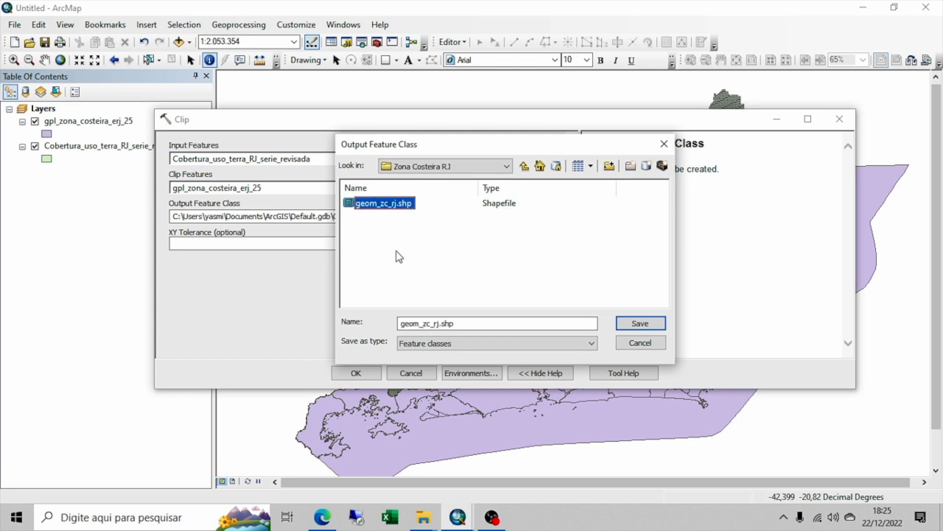
{"action": "left_click", "coordinate": [421, 323]}
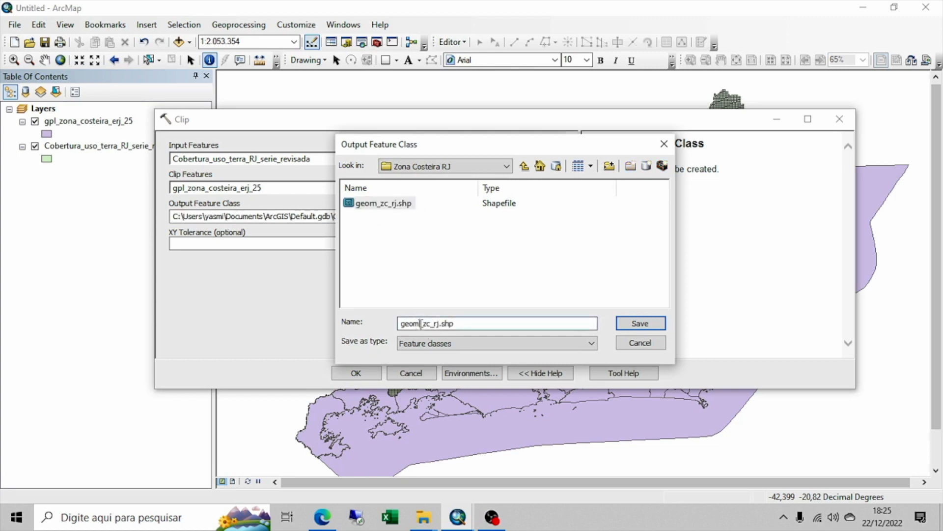
{"action": "left_click", "coordinate": [391, 205]}
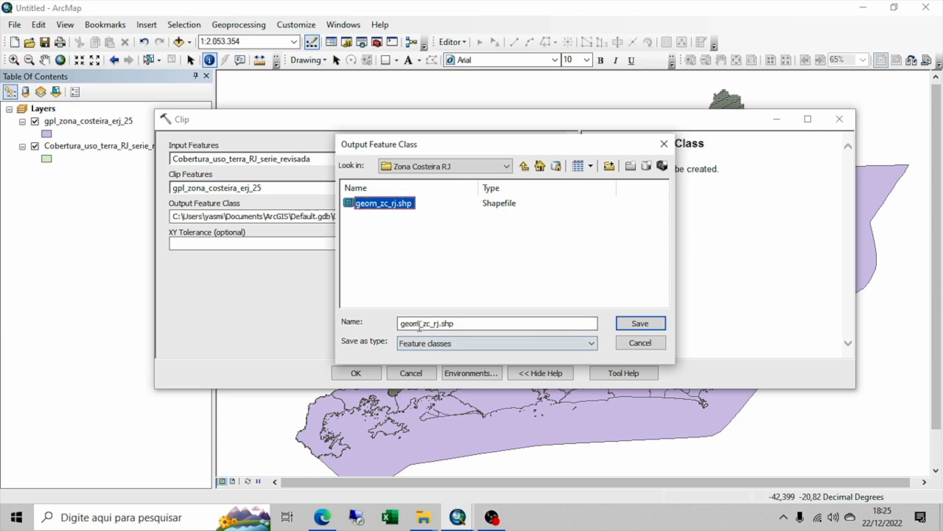
{"action": "left_click_drag", "start_coordinate": [420, 323], "coordinate": [391, 314]}
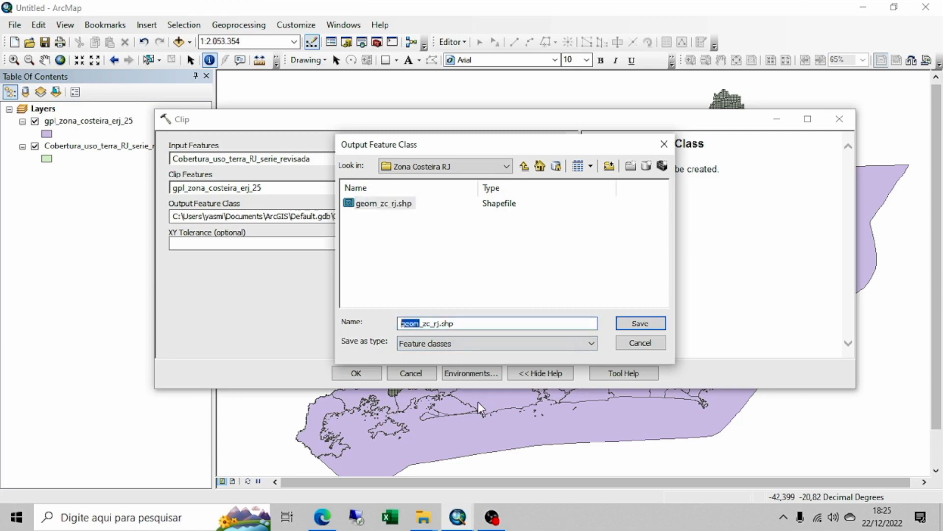
{"action": "type", "text": "cobertura_"}
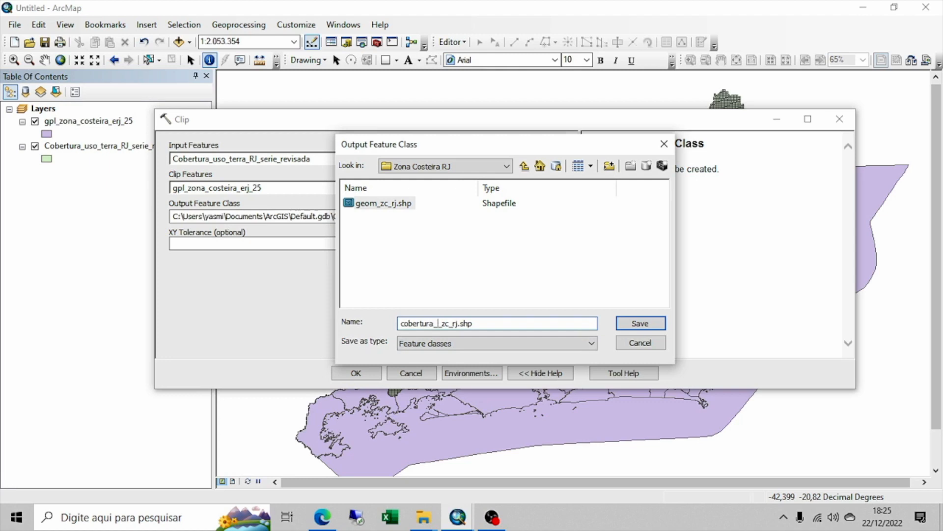
{"action": "key", "text": "BackSpace"}
{"action": "key", "text": "BackSpace"}
{"action": "key", "text": "BackSpace"}
{"action": "type", "text": "uso"}
{"action": "left_click", "coordinate": [663, 323]}
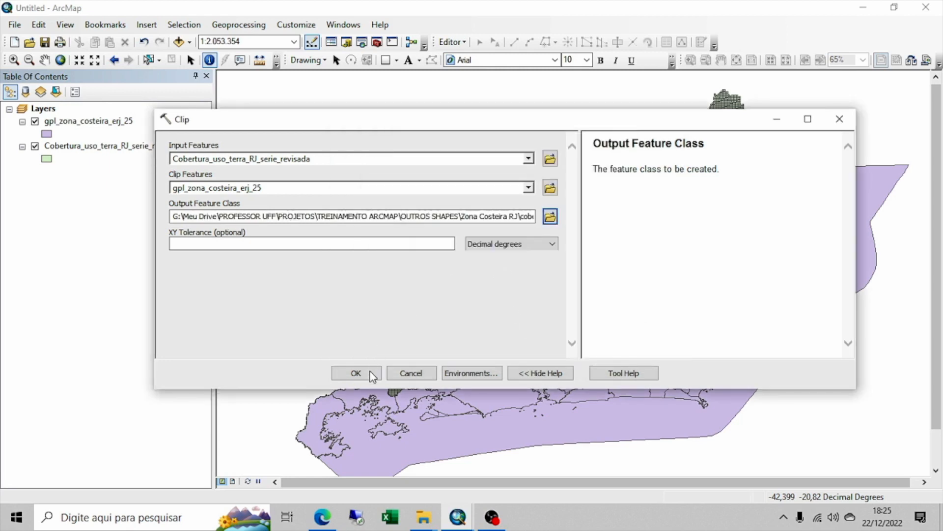
{"action": "left_click", "coordinate": [356, 373]}
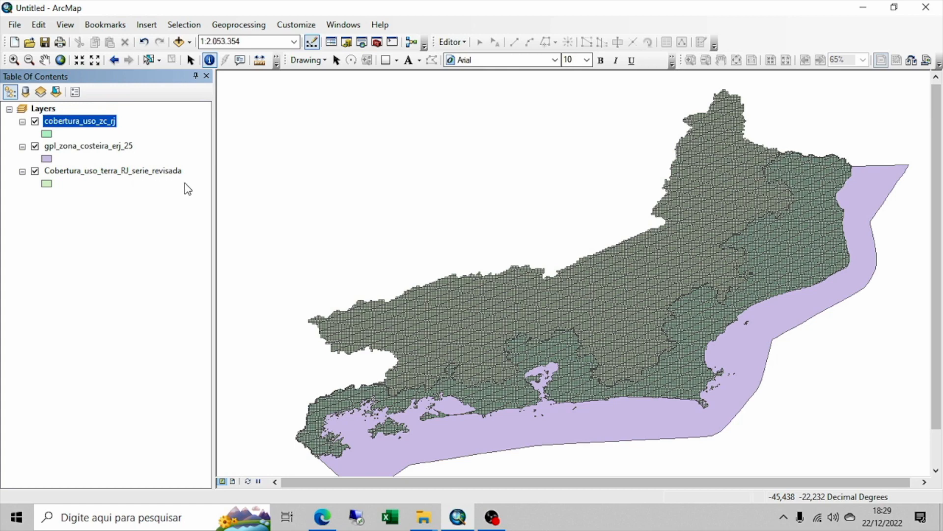
Remove the original Cobertura_uso_terra_RJ_serie_revisada layer from the map
{"action": "left_click", "coordinate": [154, 173]}
{"action": "right_click", "coordinate": [153, 173]}
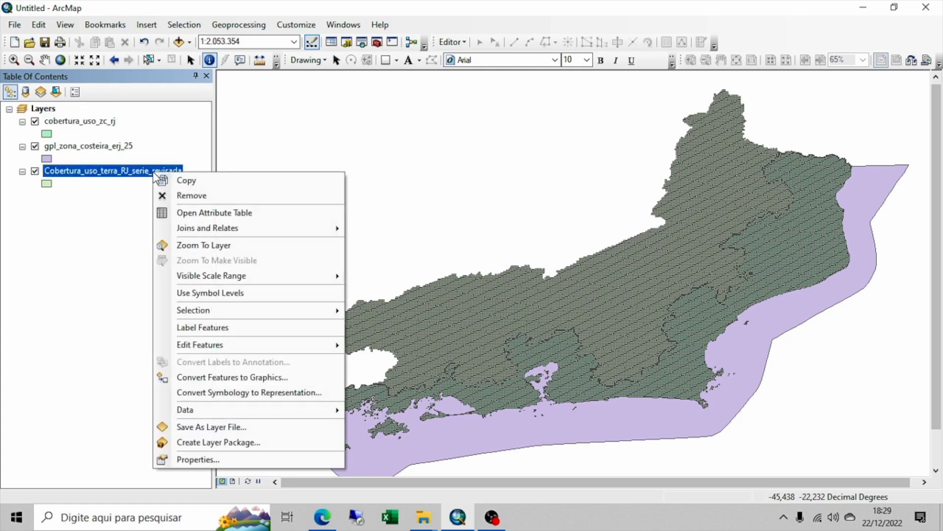
{"action": "left_click", "coordinate": [216, 193]}
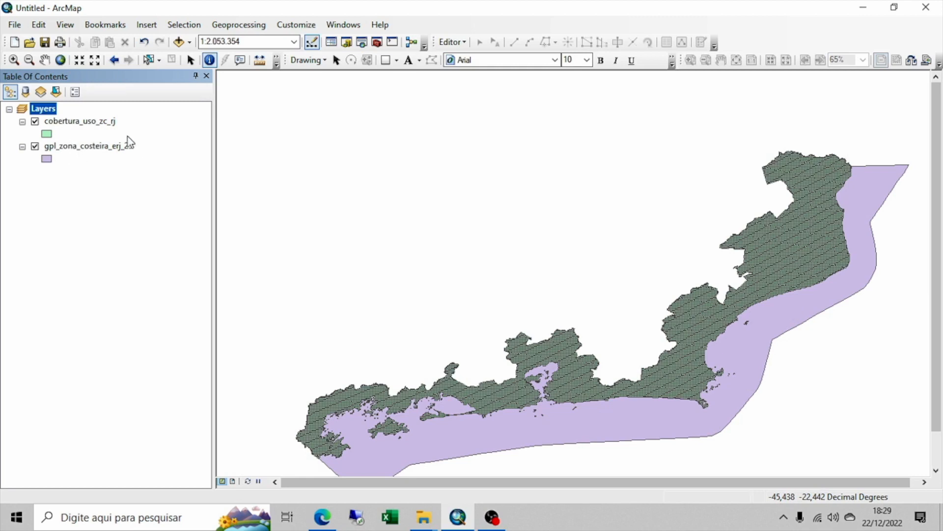
Open the attribute table of the clipped cobertura_uso_zc_rj layer and examine its USO2020 column
{"action": "right_click", "coordinate": [96, 122]}
{"action": "key", "text": "Escape"}
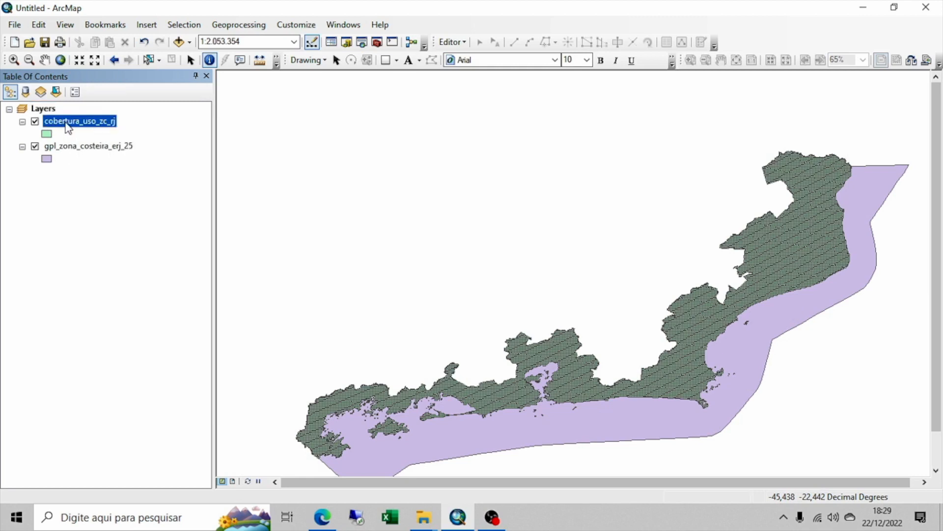
{"action": "left_click", "coordinate": [77, 199]}
{"action": "left_click", "coordinate": [93, 124]}
{"action": "left_click", "coordinate": [123, 212]}
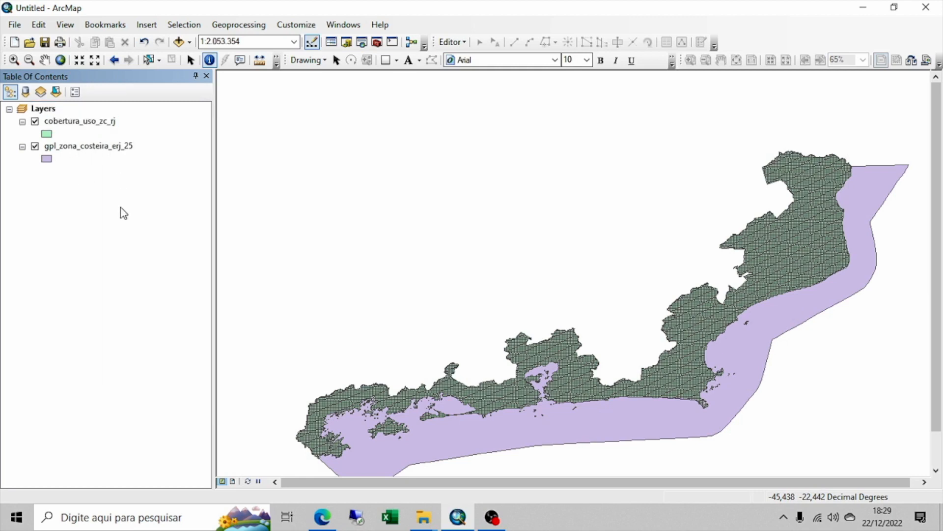
{"action": "right_click", "coordinate": [101, 123]}
{"action": "left_click", "coordinate": [149, 161]}
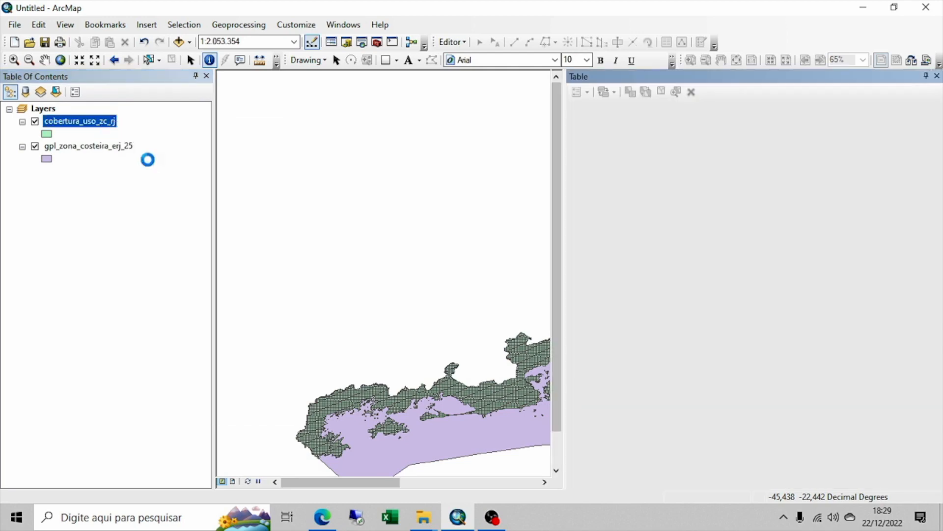
{"action": "left_click_drag", "start_coordinate": [688, 448], "coordinate": [850, 452]}
{"action": "left_click", "coordinate": [729, 126]}
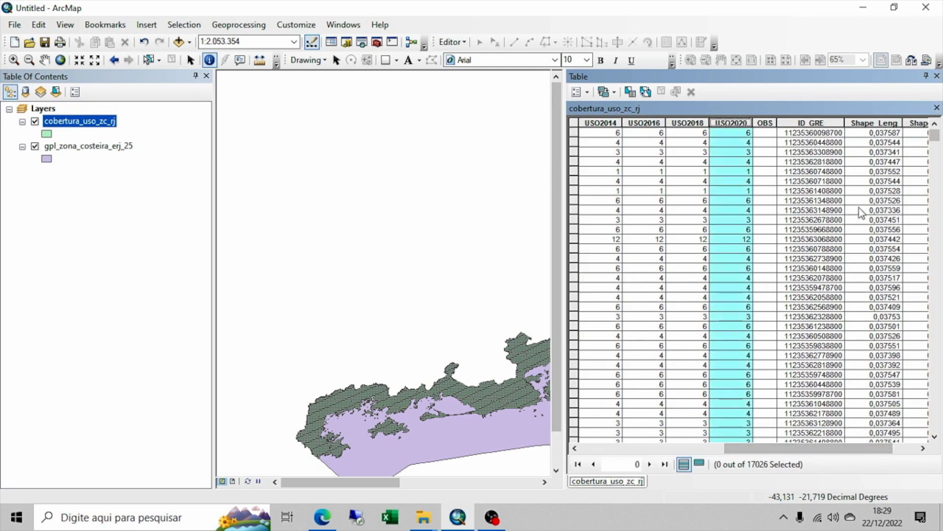
{"action": "left_click_drag", "start_coordinate": [934, 136], "coordinate": [939, 101]}
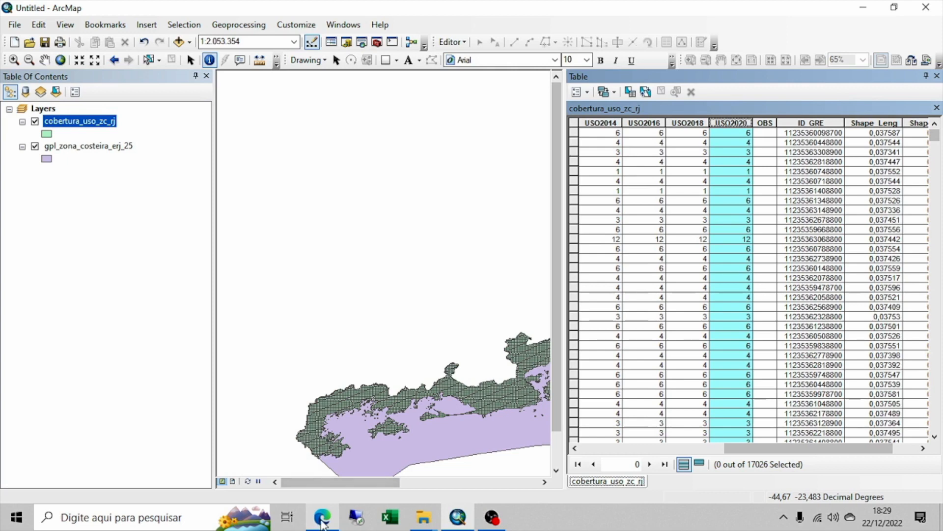
Switch to Microsoft Edge, close the extra IBGE page, and search Bing for "ibge monitoramento cobertura e uso da terra"
{"action": "mouse_move", "coordinate": [322, 523]}
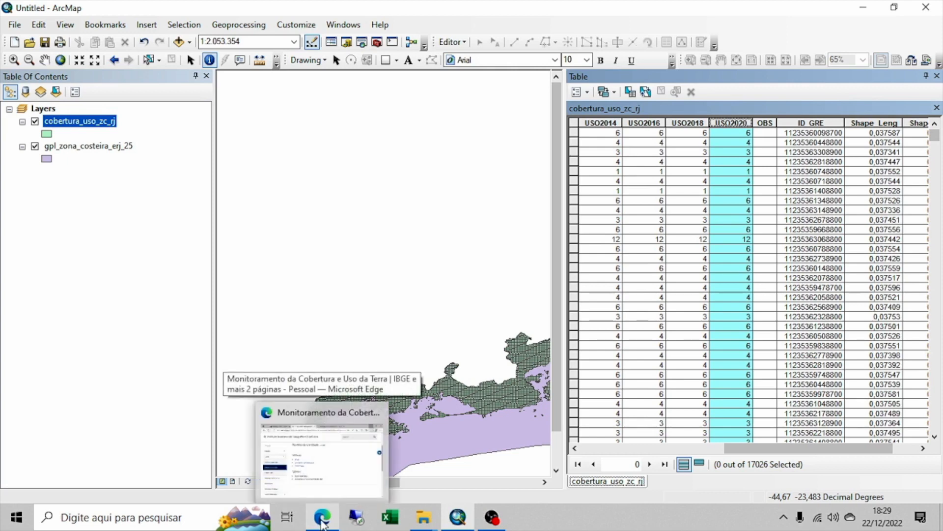
{"action": "left_click", "coordinate": [331, 464]}
{"action": "left_click", "coordinate": [197, 17]}
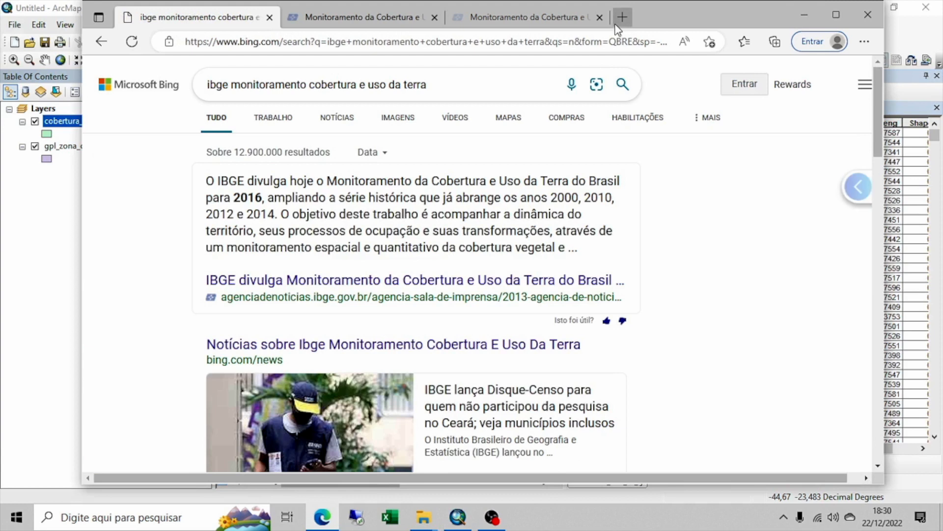
{"action": "left_click", "coordinate": [600, 17]}
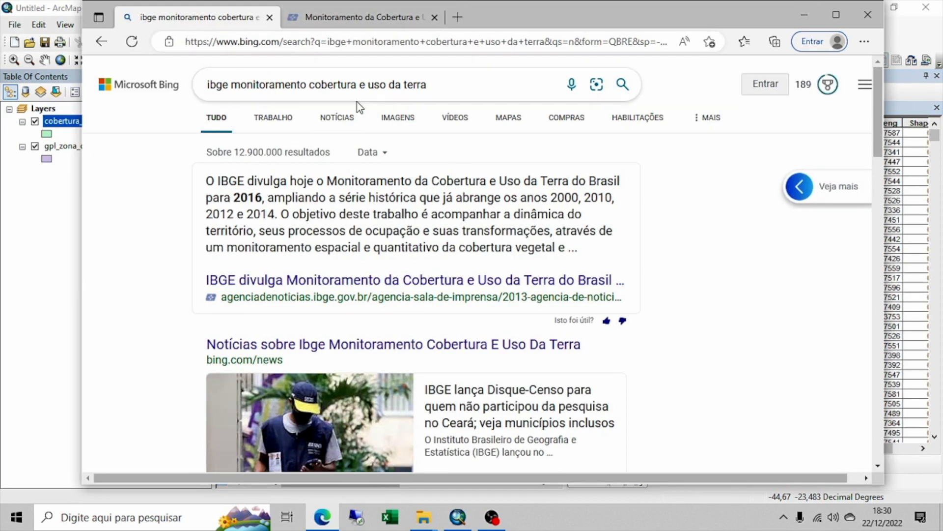
{"action": "left_click", "coordinate": [382, 89]}
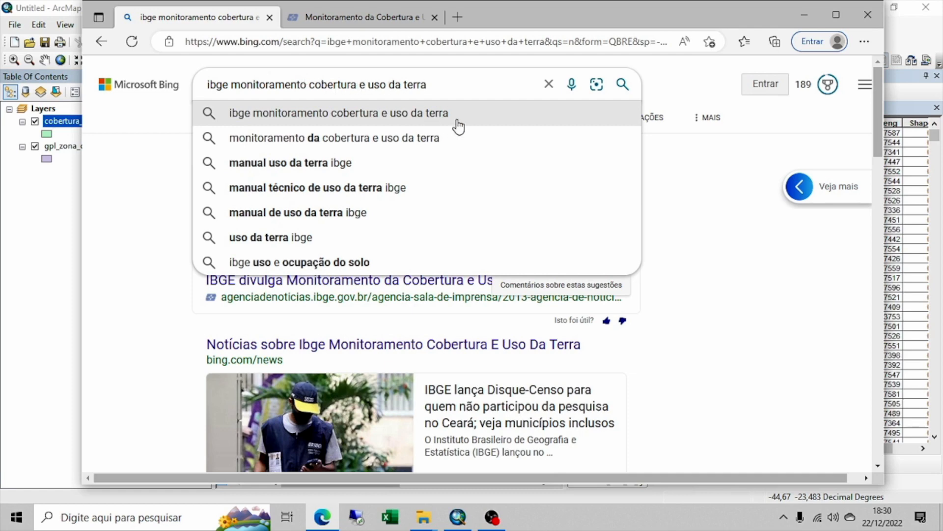
{"action": "left_click", "coordinate": [479, 110]}
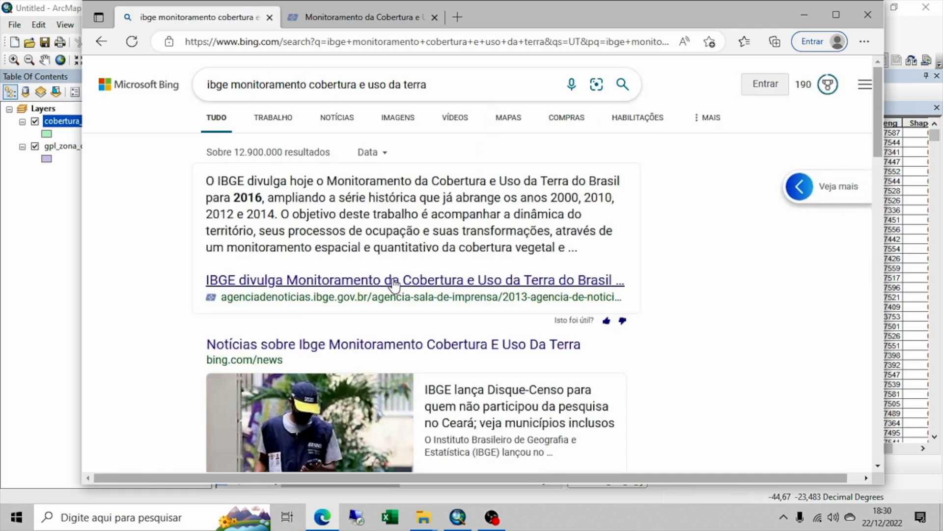
Open IBGE's Monitoramento da Cobertura e Uso da Terra page from the search results and close the 2016 news release
{"action": "left_click", "coordinate": [391, 280]}
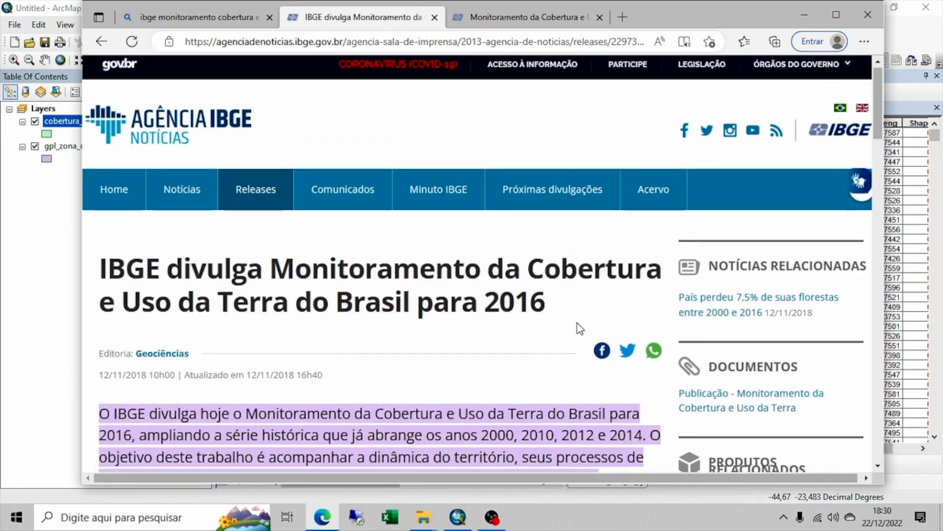
{"action": "left_click", "coordinate": [219, 11]}
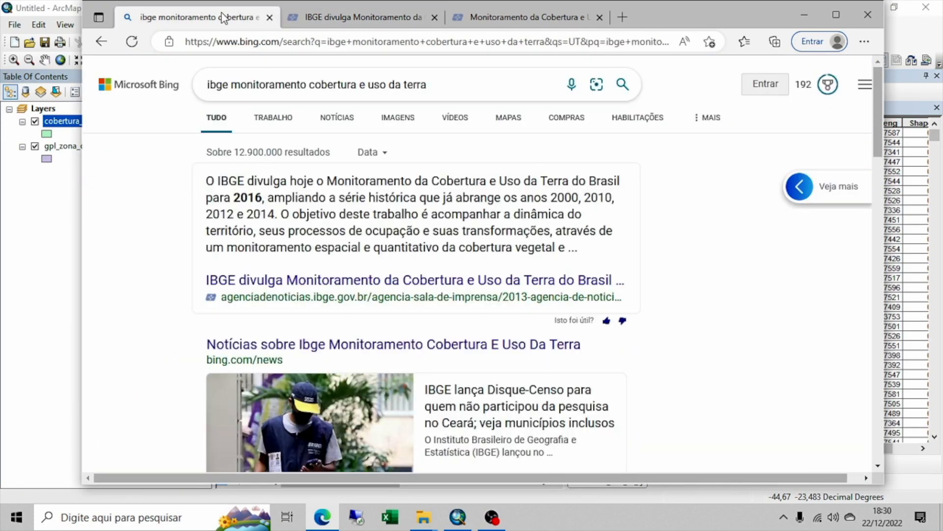
{"action": "scroll", "coordinate": [310, 306], "scroll_direction": "down", "scroll_amount": 5}
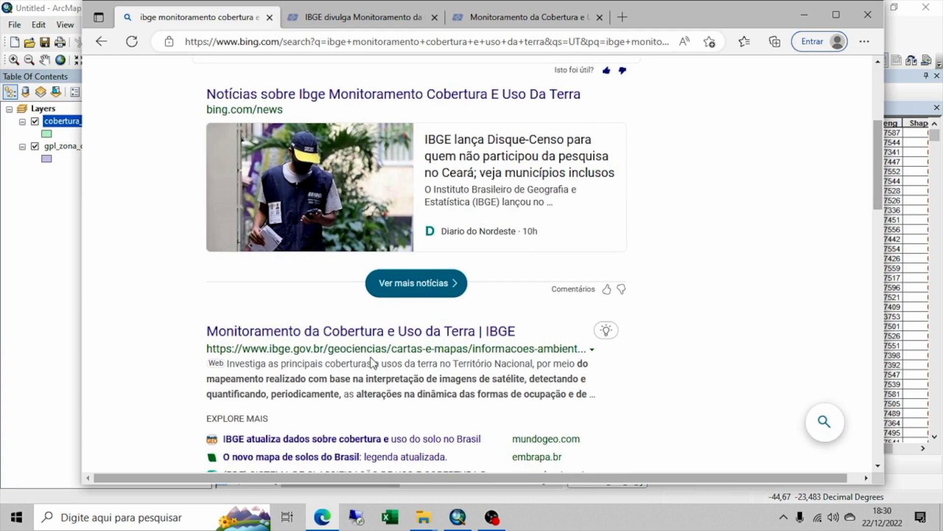
{"action": "left_click", "coordinate": [479, 332]}
{"action": "left_click", "coordinate": [728, 17]}
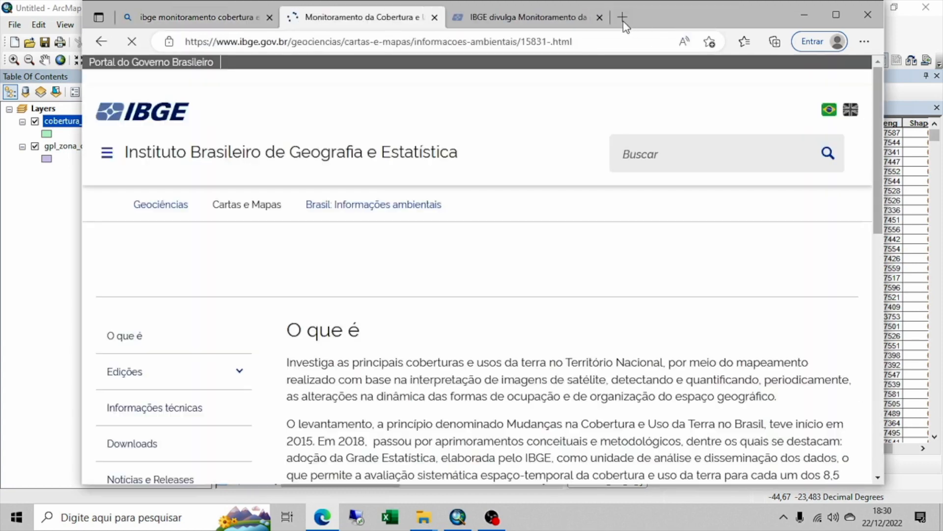
{"action": "left_click", "coordinate": [613, 18]}
{"action": "scroll", "coordinate": [560, 309], "scroll_direction": "down", "scroll_amount": 5}
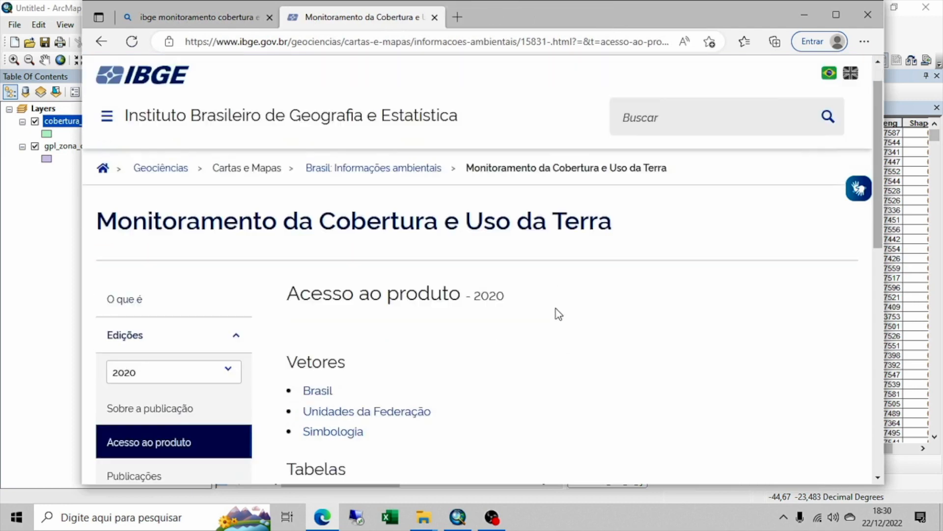
Download the Simbologia archive from the vector section of IBGE's 2020 land cover and use product page
{"action": "scroll", "coordinate": [563, 309], "scroll_direction": "up", "scroll_amount": 3}
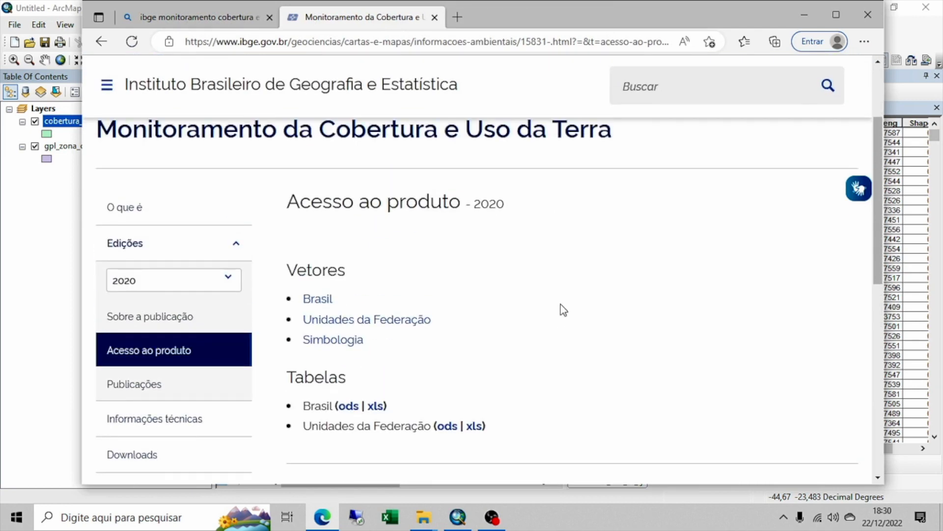
{"action": "scroll", "coordinate": [563, 309], "scroll_direction": "down", "scroll_amount": 1}
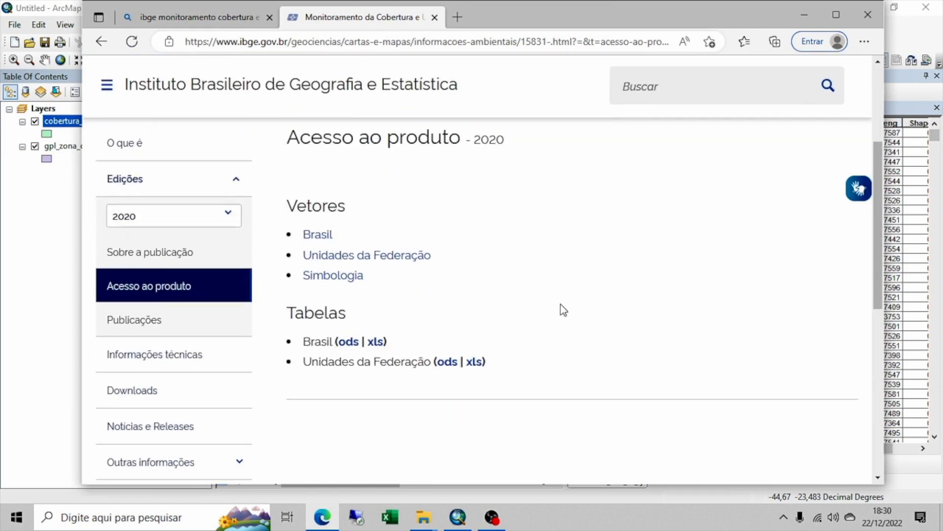
{"action": "left_click", "coordinate": [353, 278]}
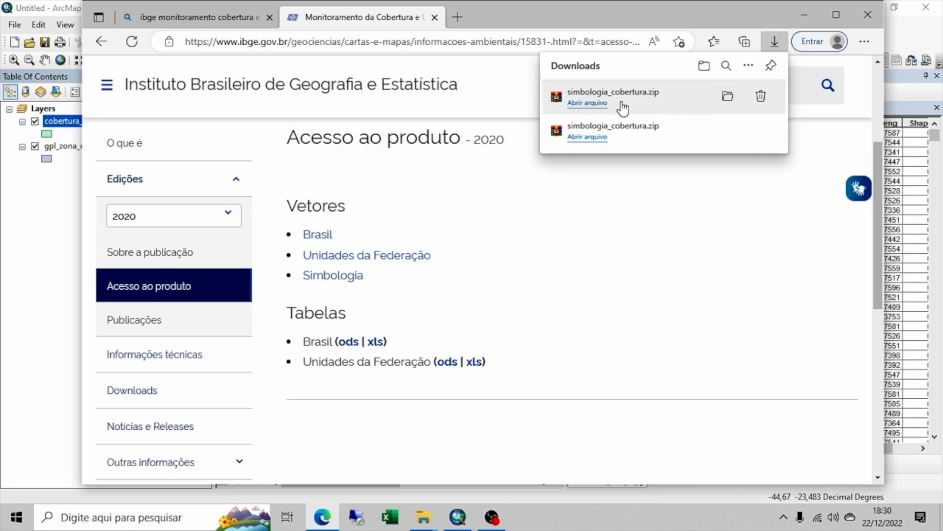
Switch to File Explorer's Downloads folder and extract the simbologia_cobertura archive in place
{"action": "left_click", "coordinate": [428, 518]}
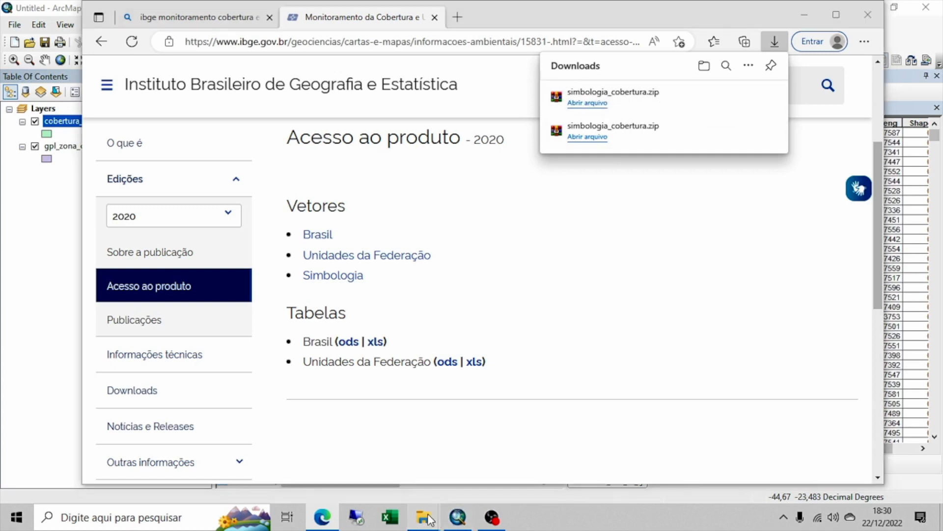
{"action": "left_click", "coordinate": [467, 491]}
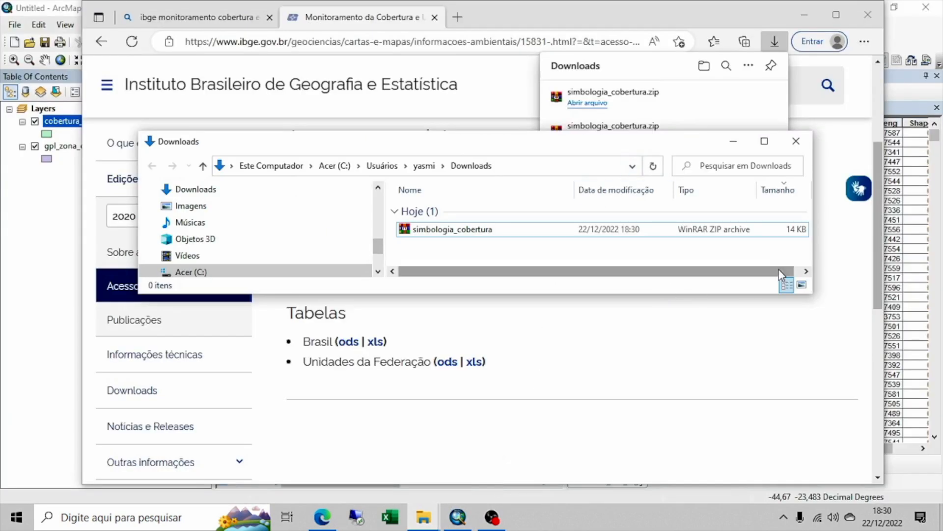
{"action": "left_click", "coordinate": [462, 247]}
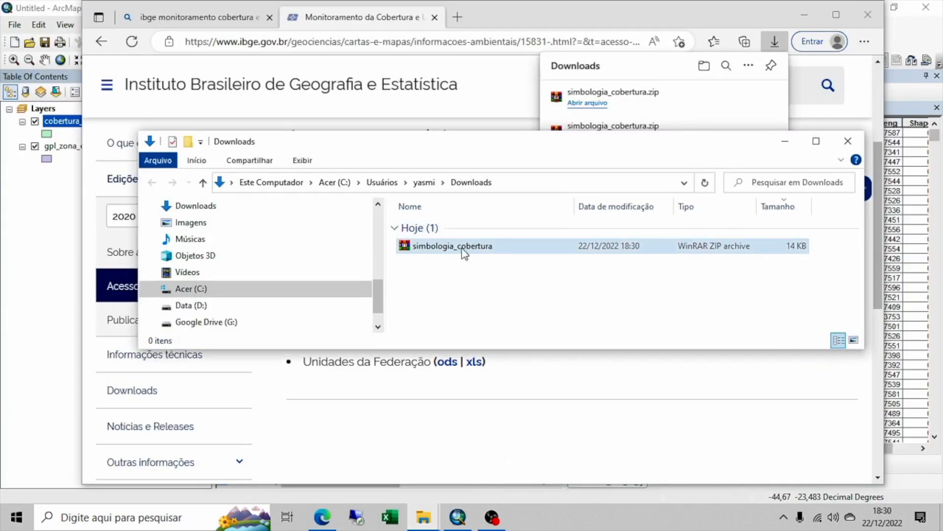
{"action": "right_click", "coordinate": [462, 247]}
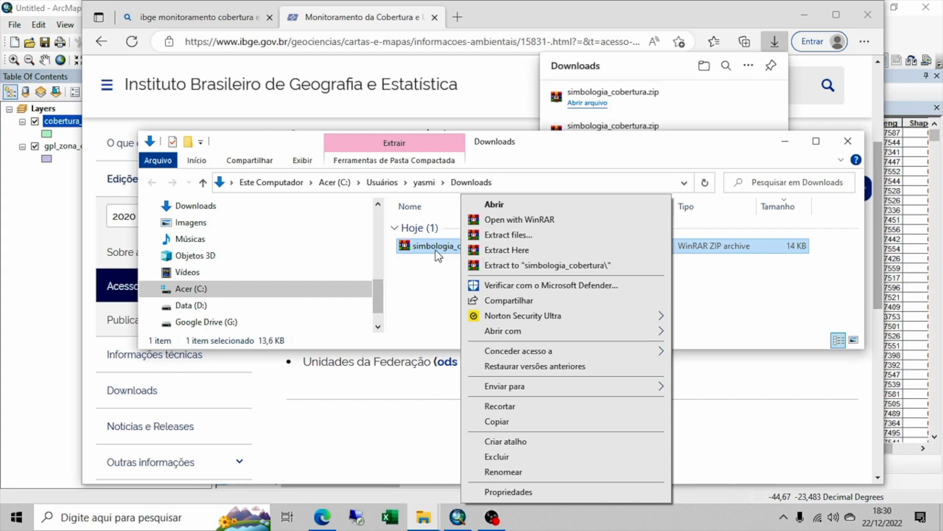
{"action": "left_click", "coordinate": [413, 270]}
{"action": "left_click", "coordinate": [419, 248]}
{"action": "right_click", "coordinate": [421, 248]}
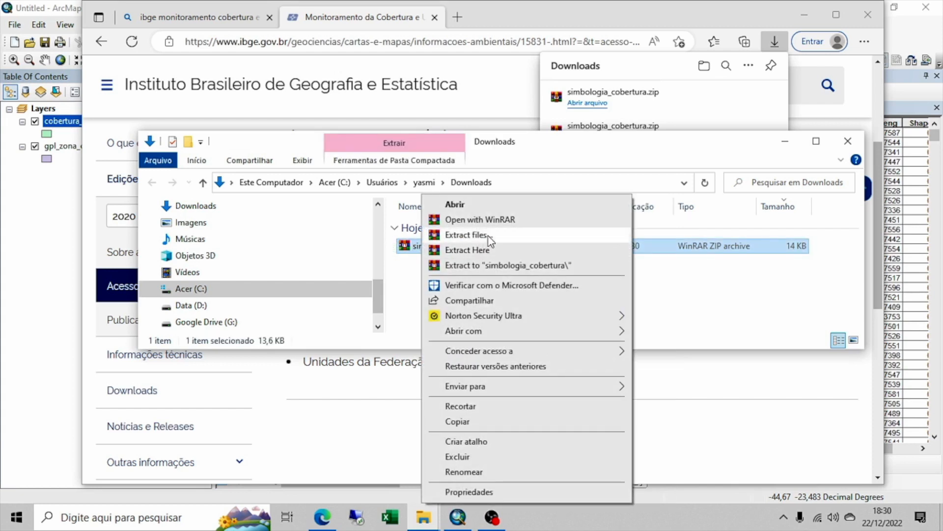
{"action": "left_click", "coordinate": [495, 248]}
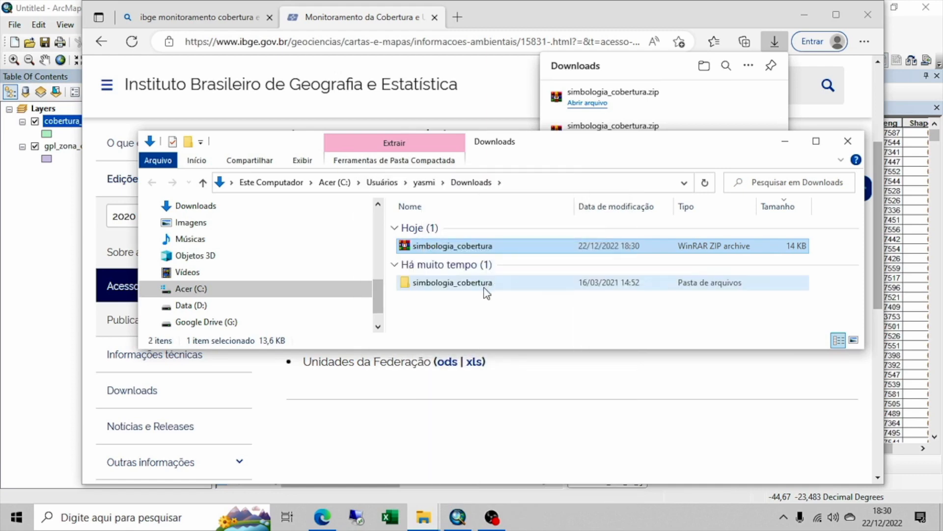
Copy the extracted simbologia_cobertura folder into TREINAMENTO ARCMAP's Cobertura_uso_terra_RJ_serie_revisada folder, replacing the files with the same names
{"action": "left_click", "coordinate": [455, 284]}
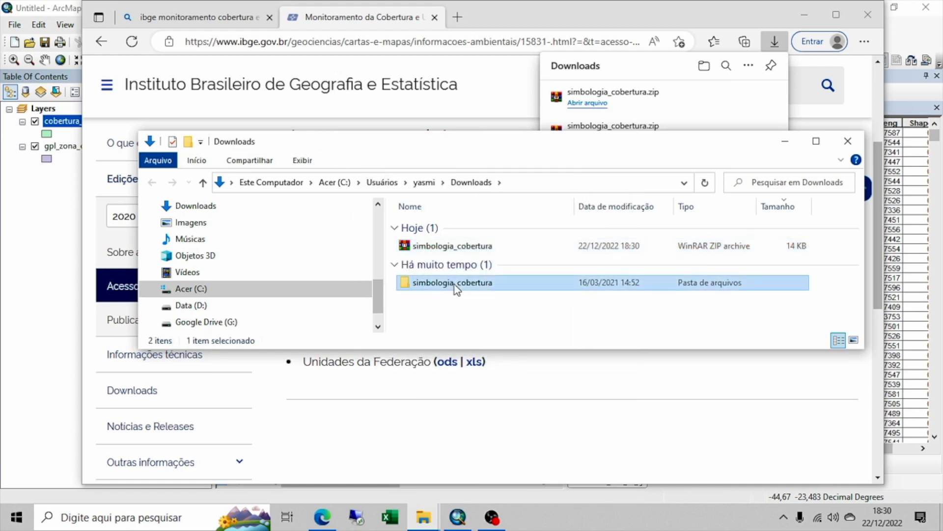
{"action": "right_click", "coordinate": [424, 286]}
{"action": "left_click", "coordinate": [493, 404]}
{"action": "mouse_move", "coordinate": [424, 516]}
{"action": "left_click", "coordinate": [353, 449]}
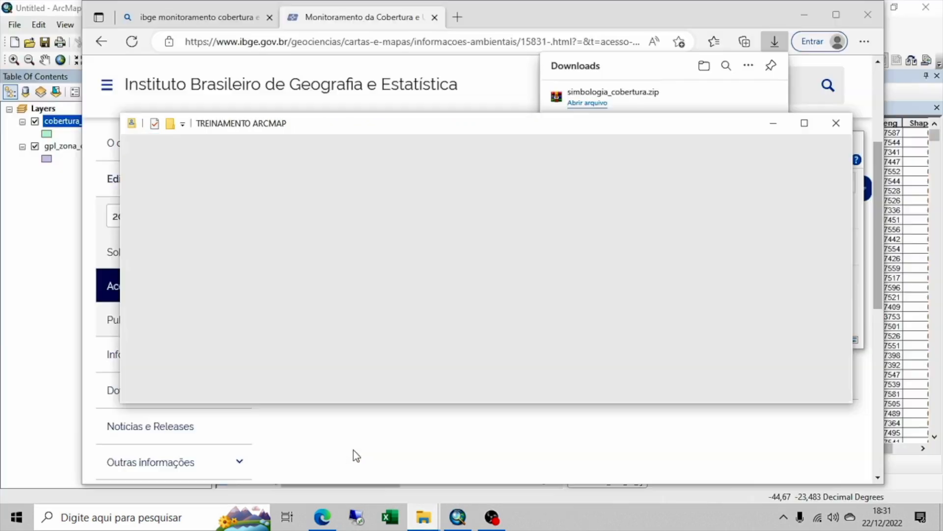
{"action": "scroll", "coordinate": [483, 322], "scroll_direction": "down", "scroll_amount": 2}
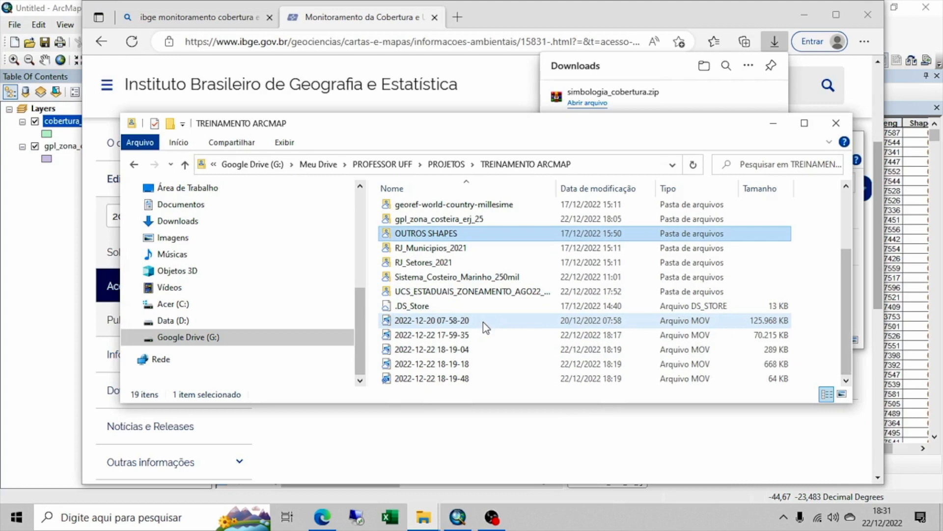
{"action": "scroll", "coordinate": [483, 322], "scroll_direction": "up", "scroll_amount": 2}
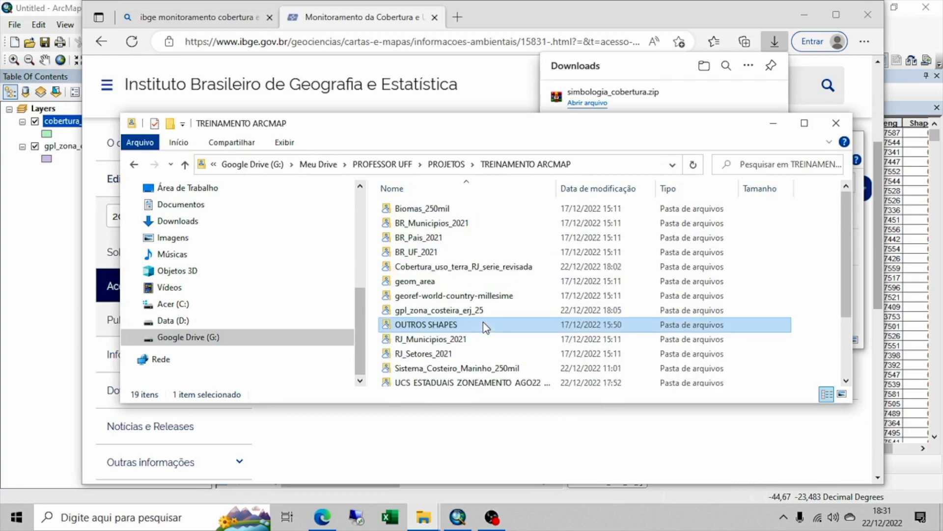
{"action": "double_click", "coordinate": [420, 267]}
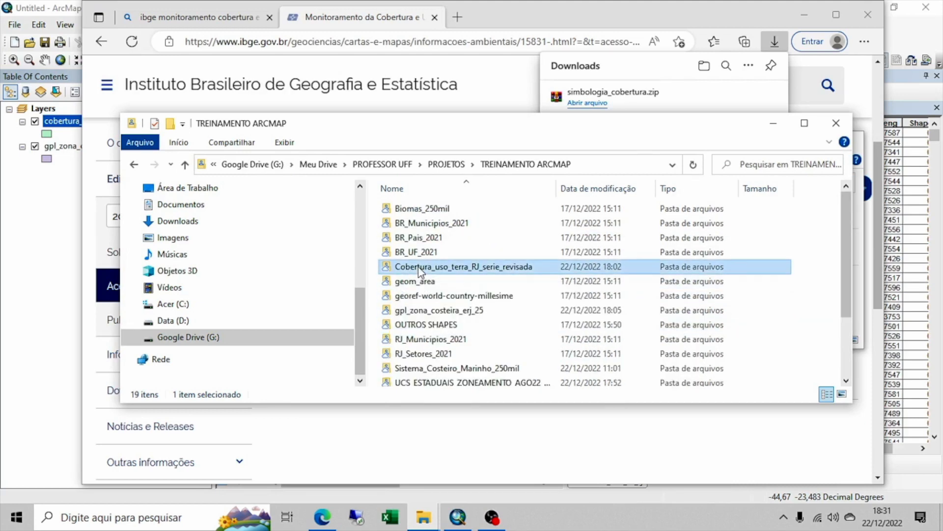
{"action": "right_click", "coordinate": [509, 381]}
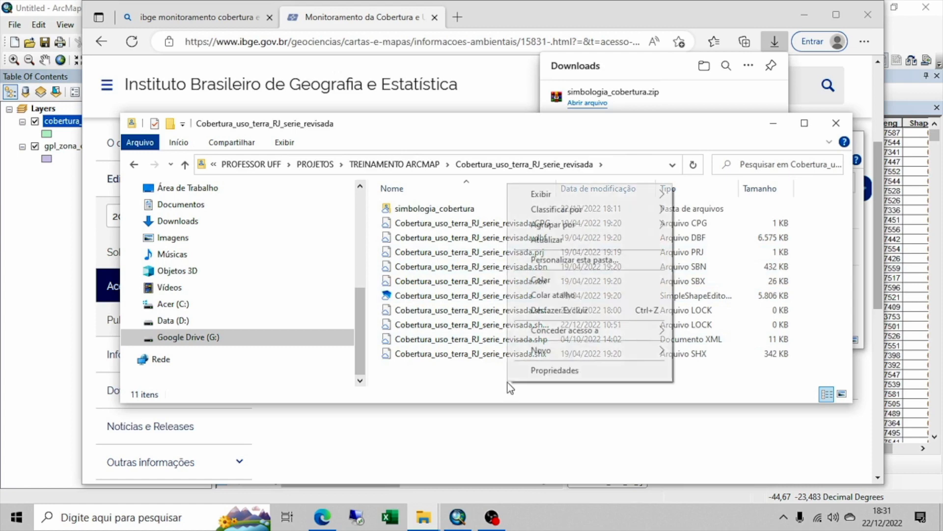
{"action": "left_click", "coordinate": [558, 281]}
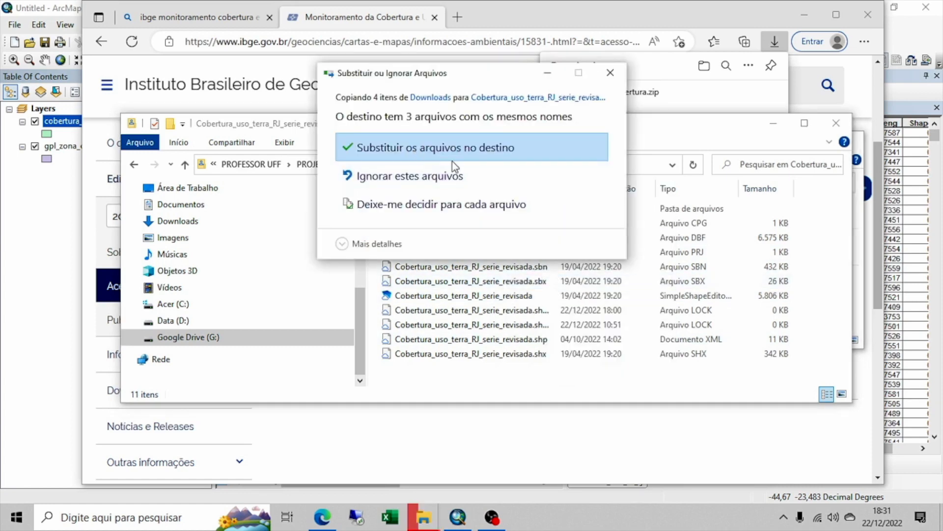
{"action": "left_click", "coordinate": [417, 156]}
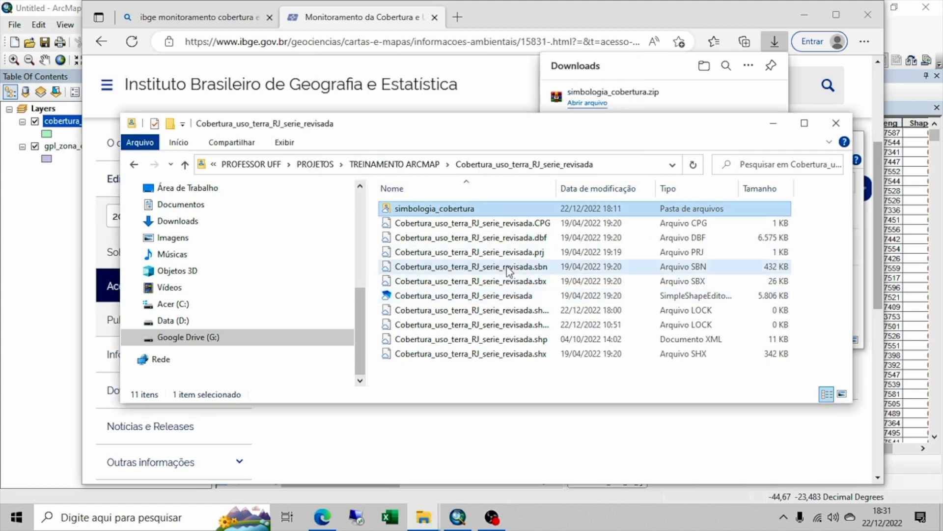
Return to ArcMap and start adding data, browsing to the simbologia_cobertura folder inside Cobertura_uso_terra_RJ_serie_revisada
{"action": "left_click", "coordinate": [803, 16]}
{"action": "left_click", "coordinate": [774, 122]}
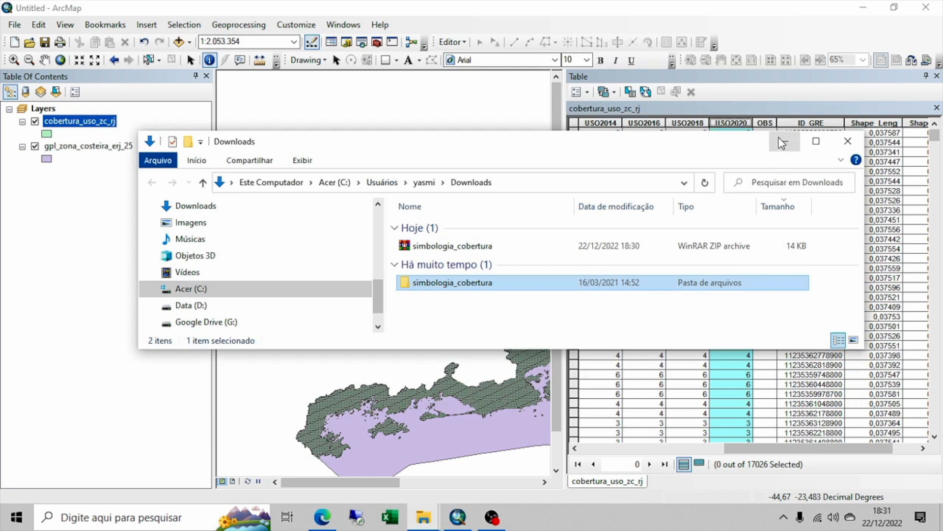
{"action": "left_click", "coordinate": [783, 143]}
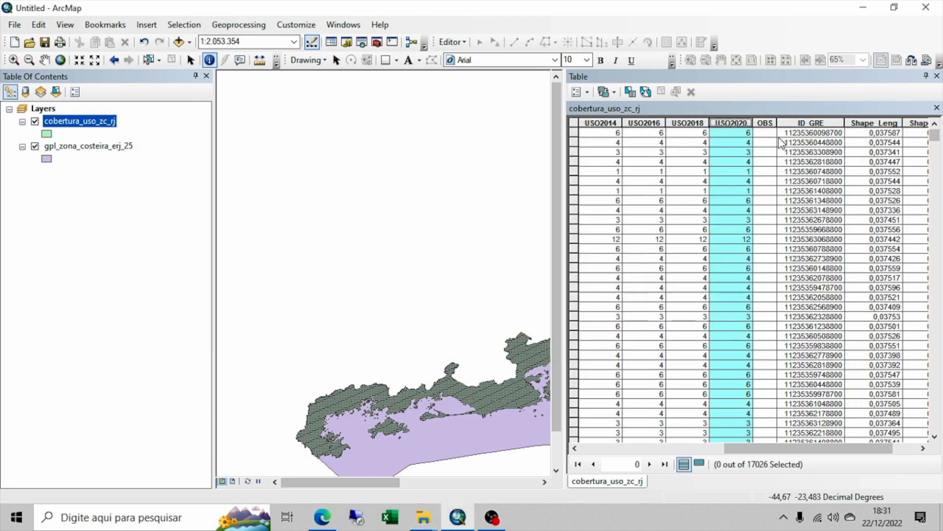
{"action": "left_click", "coordinate": [672, 214]}
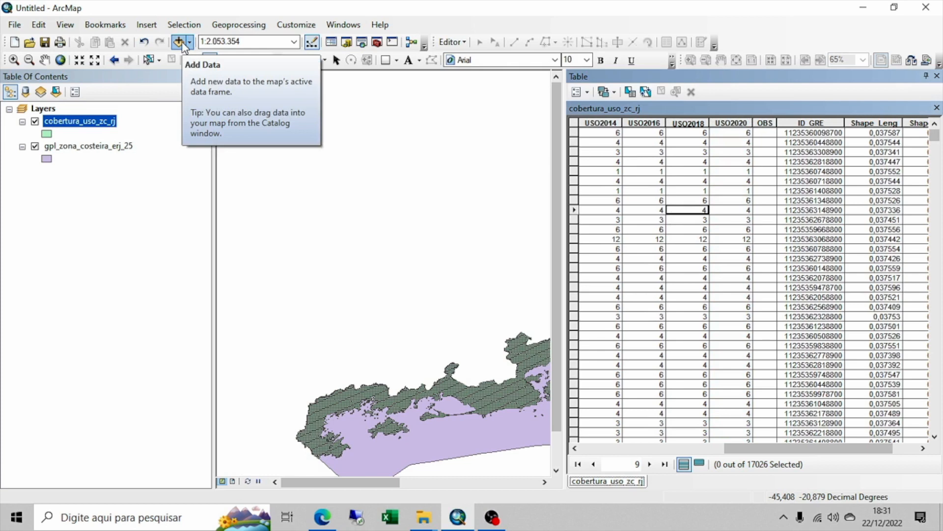
{"action": "left_click", "coordinate": [180, 43]}
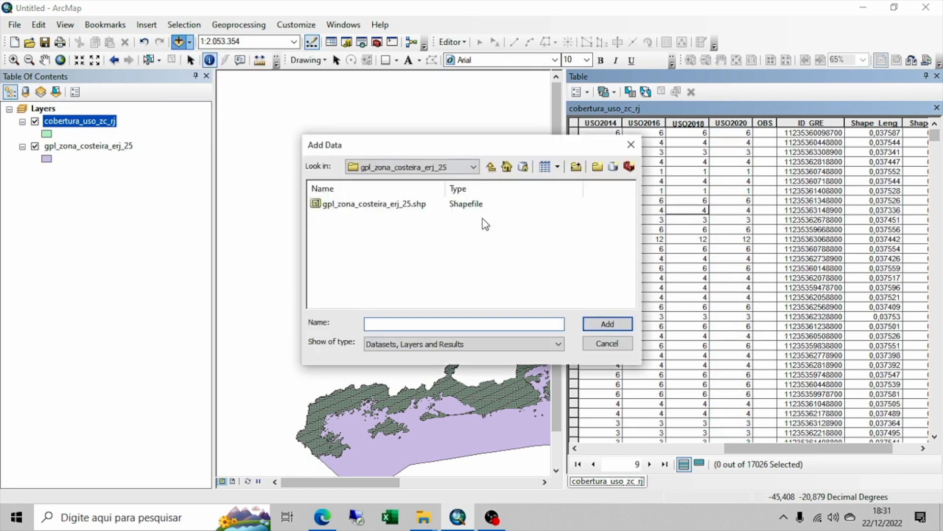
{"action": "left_click", "coordinate": [490, 167]}
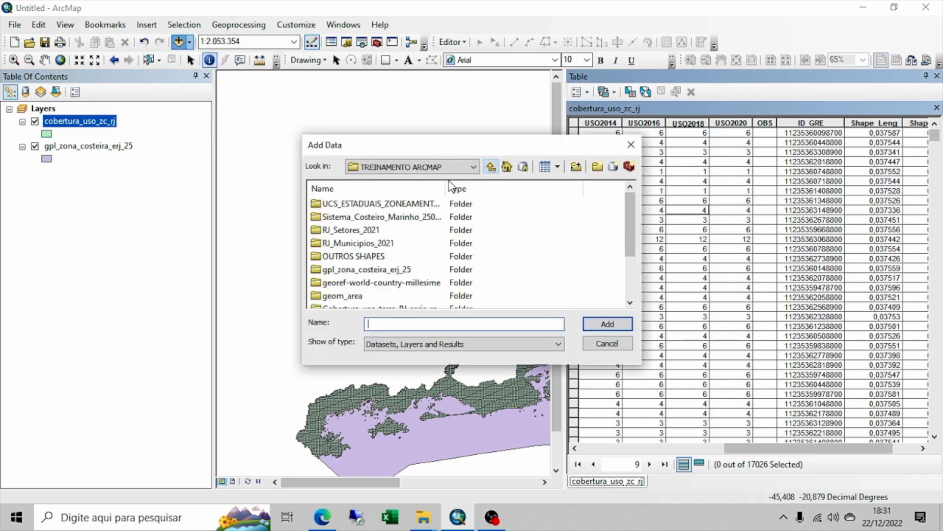
{"action": "scroll", "coordinate": [366, 287], "scroll_direction": "down", "scroll_amount": 1}
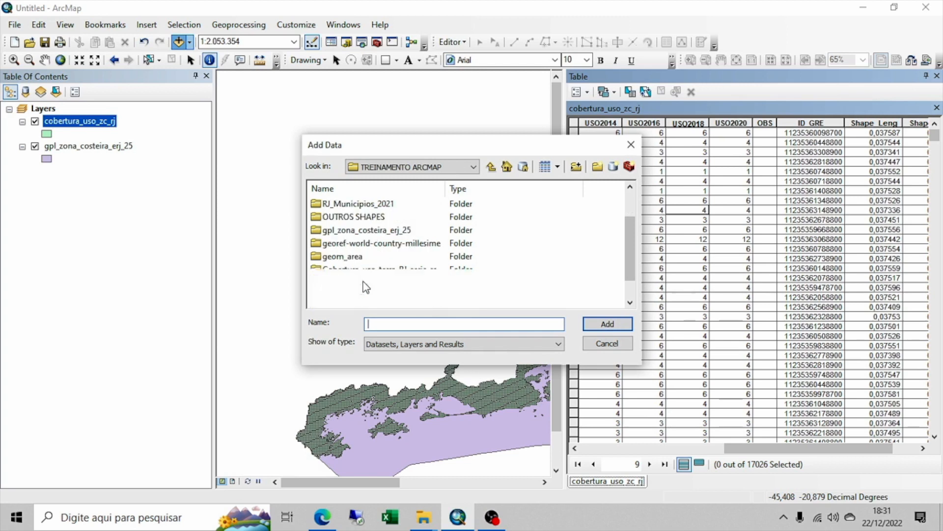
{"action": "double_click", "coordinate": [380, 270]}
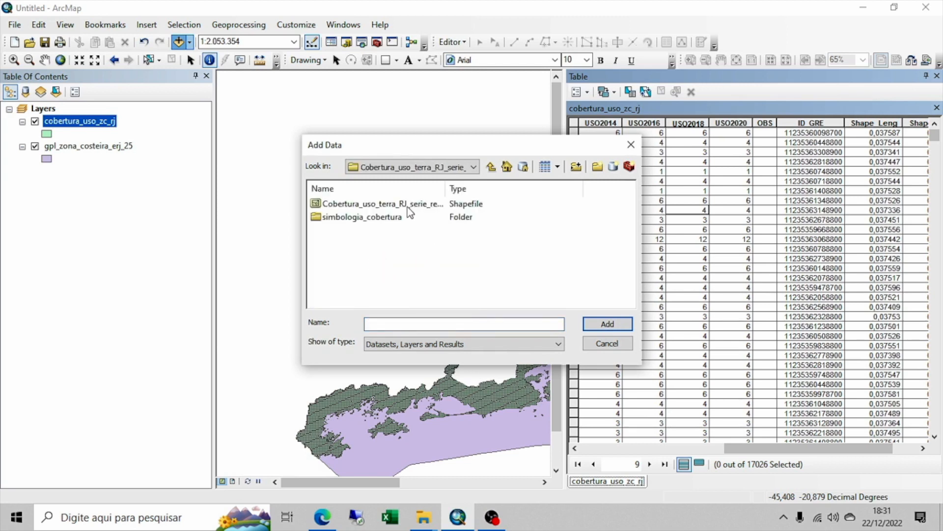
{"action": "double_click", "coordinate": [372, 217]}
Add the IBGE symbology layer file cobertura_uso_terra.lyr to the map, leaving out the Excel colour-code file
{"action": "left_click", "coordinate": [369, 203]}
{"action": "left_click", "coordinate": [379, 217]}
{"action": "left_click_drag", "start_coordinate": [445, 189], "coordinate": [473, 189]}
{"action": "left_click", "coordinate": [409, 252]}
{"action": "left_click", "coordinate": [406, 219]}
{"action": "left_click", "coordinate": [396, 234]}
{"action": "left_click", "coordinate": [390, 206]}
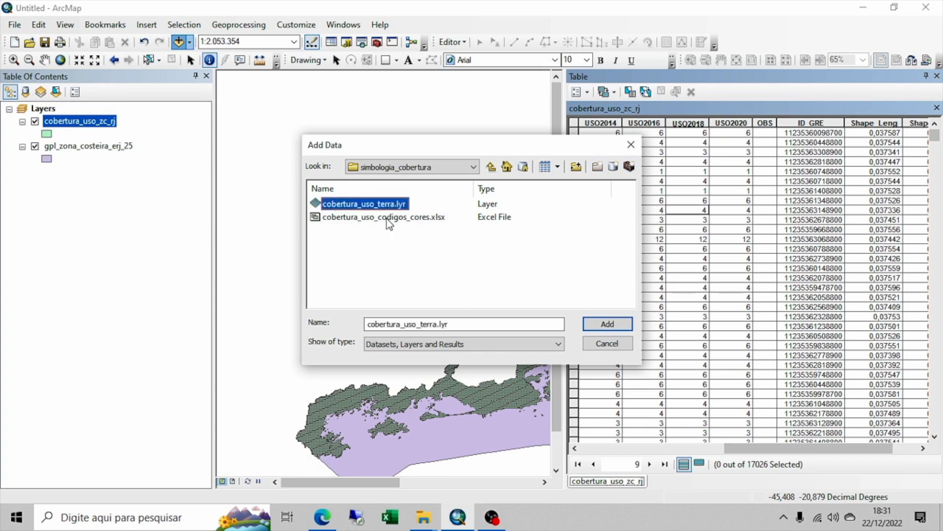
{"action": "left_click", "coordinate": [385, 220]}
{"action": "left_click", "coordinate": [383, 207]}
{"action": "left_click", "coordinate": [384, 219]}
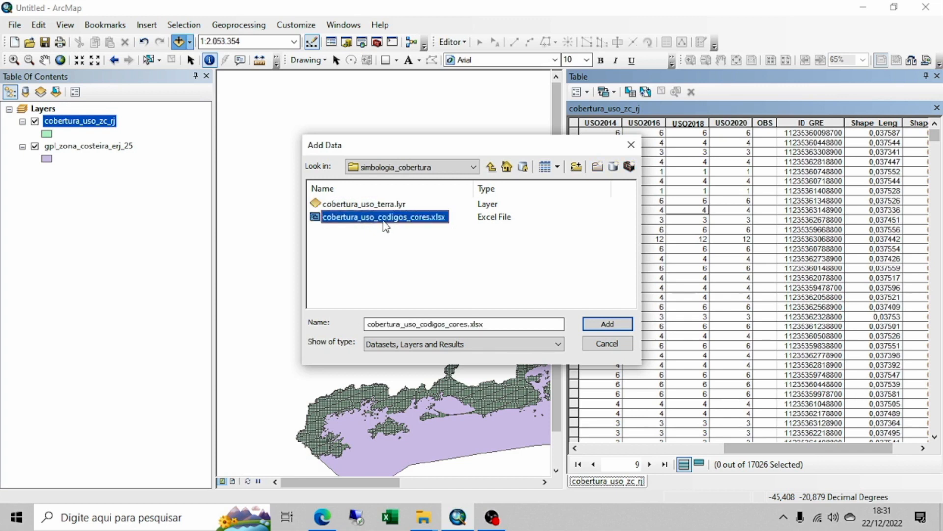
{"action": "left_click", "coordinate": [393, 205]}
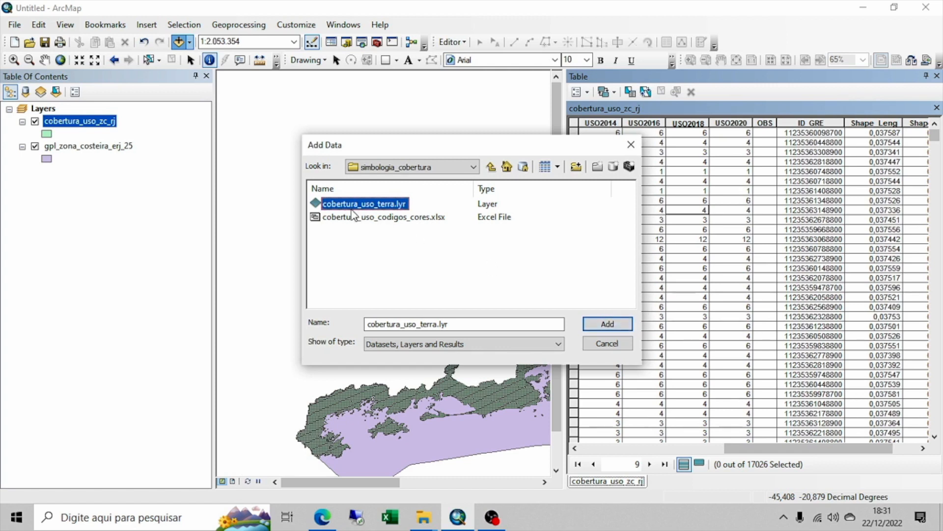
{"action": "left_click", "coordinate": [611, 328]}
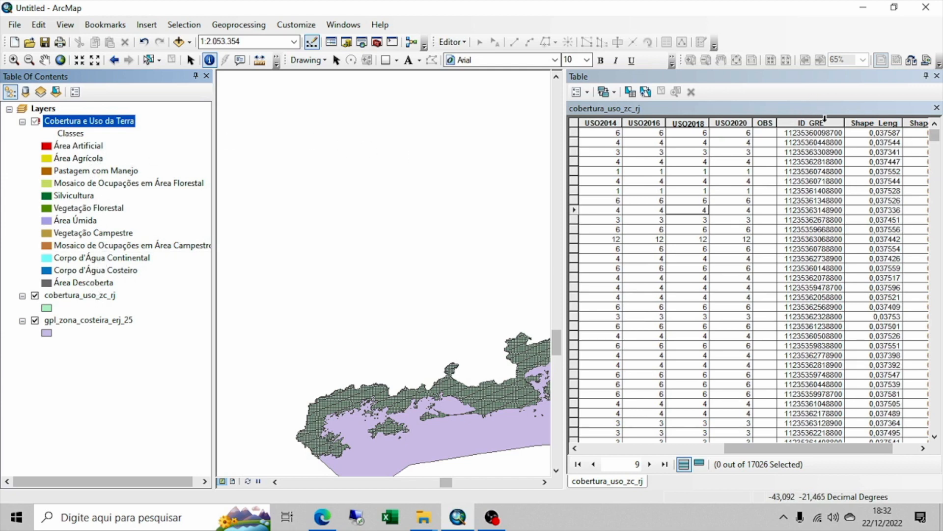
Compare the USO2020 codes in the cobertura_uso_zc_rj table with the IBGE legend classes, and close the table
{"action": "left_click", "coordinate": [730, 133]}
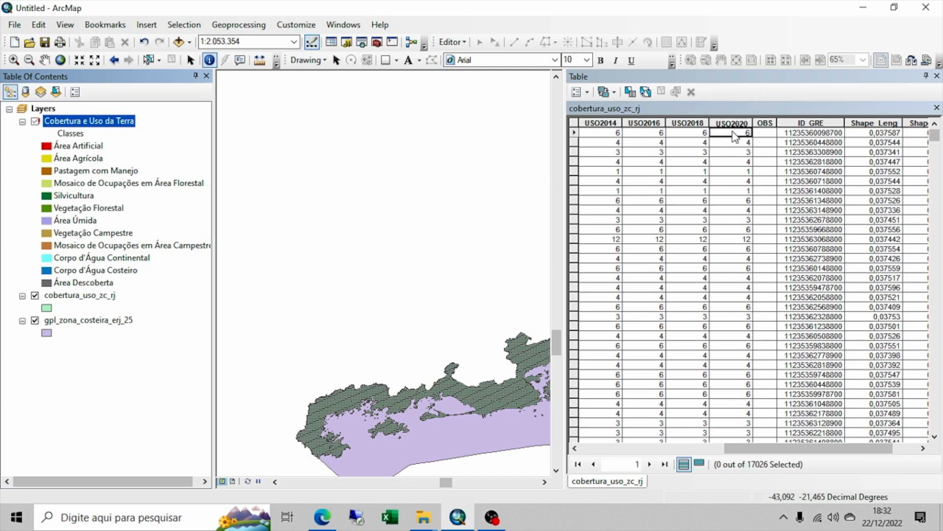
{"action": "left_click", "coordinate": [736, 144]}
{"action": "left_click", "coordinate": [737, 152]}
{"action": "left_click", "coordinate": [735, 172]}
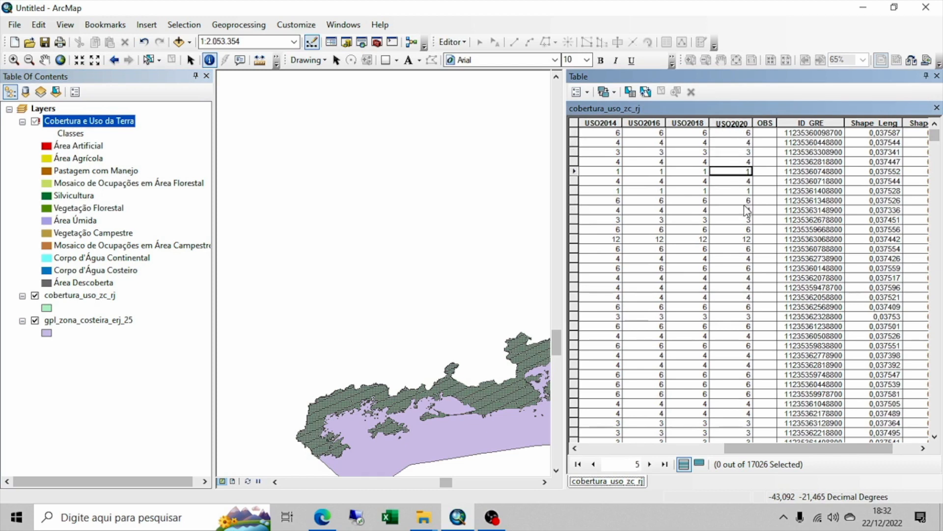
{"action": "left_click", "coordinate": [728, 239]}
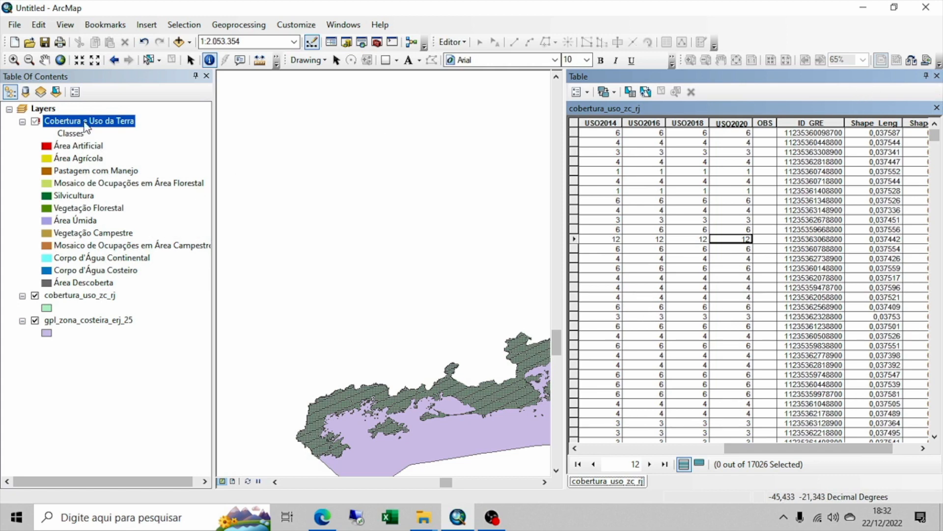
{"action": "left_click", "coordinate": [937, 76]}
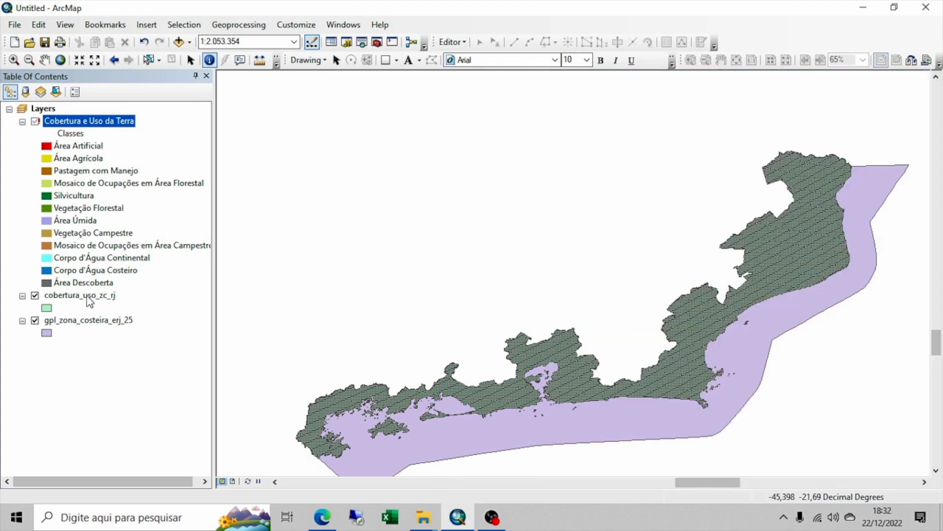
{"action": "left_click", "coordinate": [377, 43]}
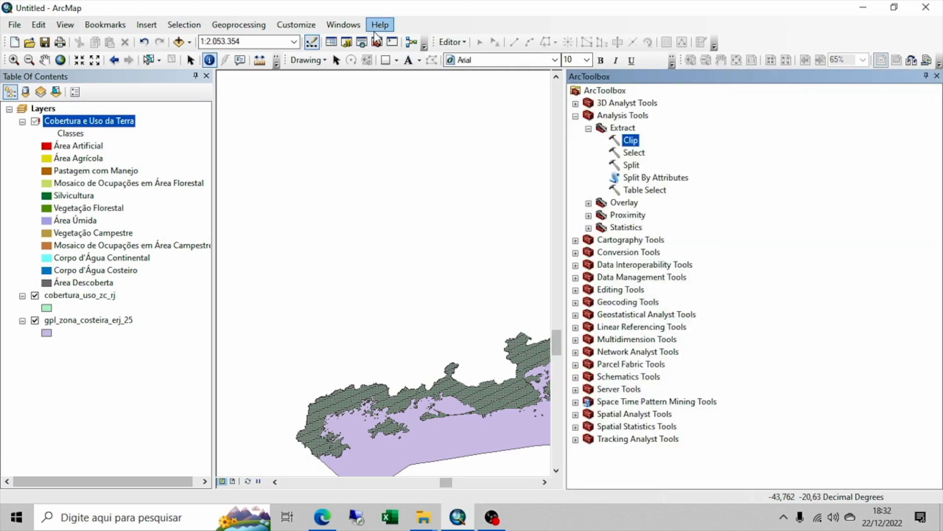
{"action": "left_click", "coordinate": [576, 116]}
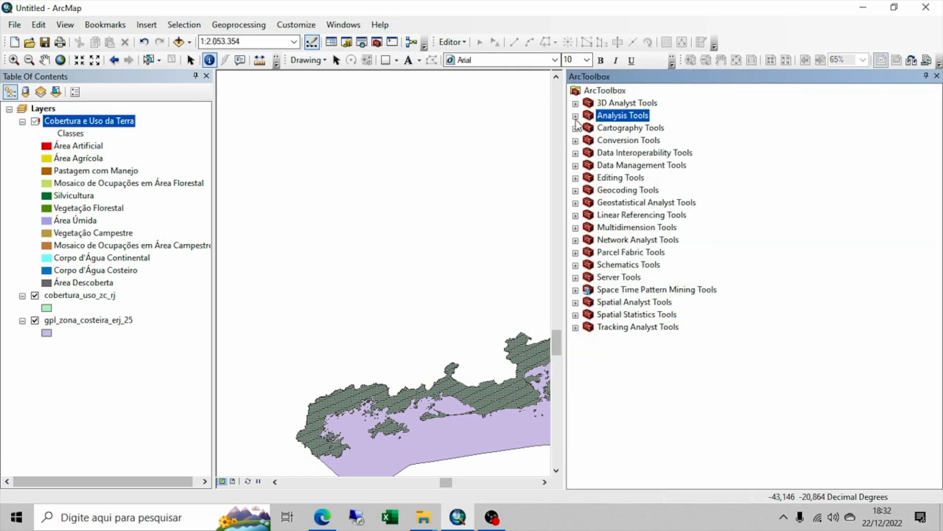
{"action": "left_click", "coordinate": [575, 166]}
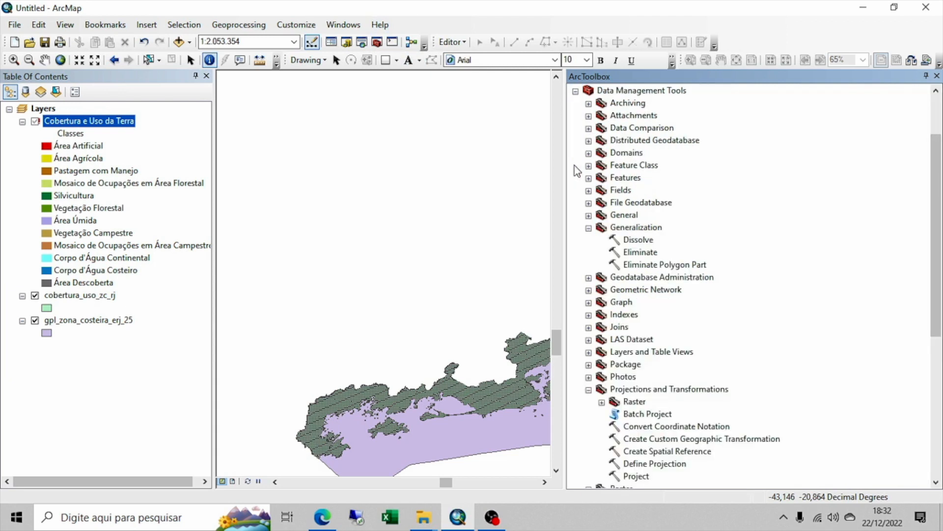
{"action": "left_click", "coordinate": [588, 227]}
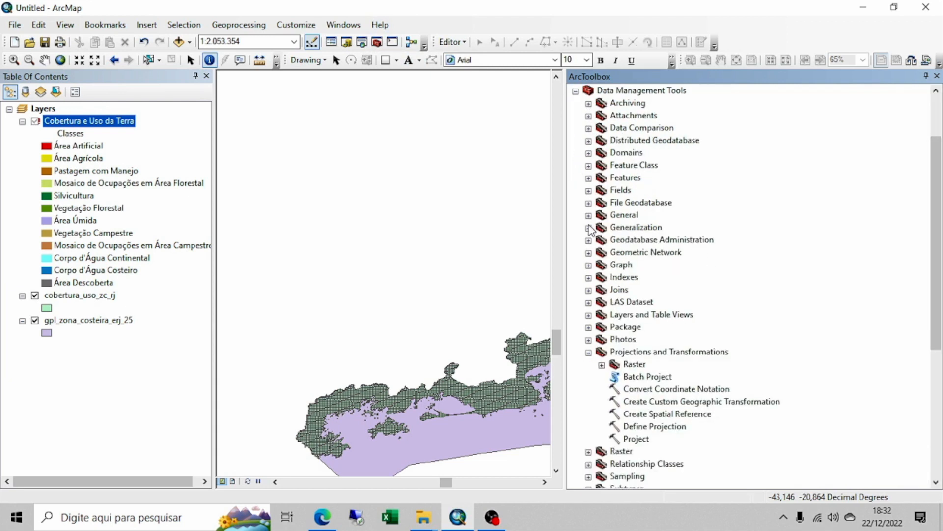
{"action": "left_click", "coordinate": [588, 228]}
{"action": "left_click", "coordinate": [645, 244]}
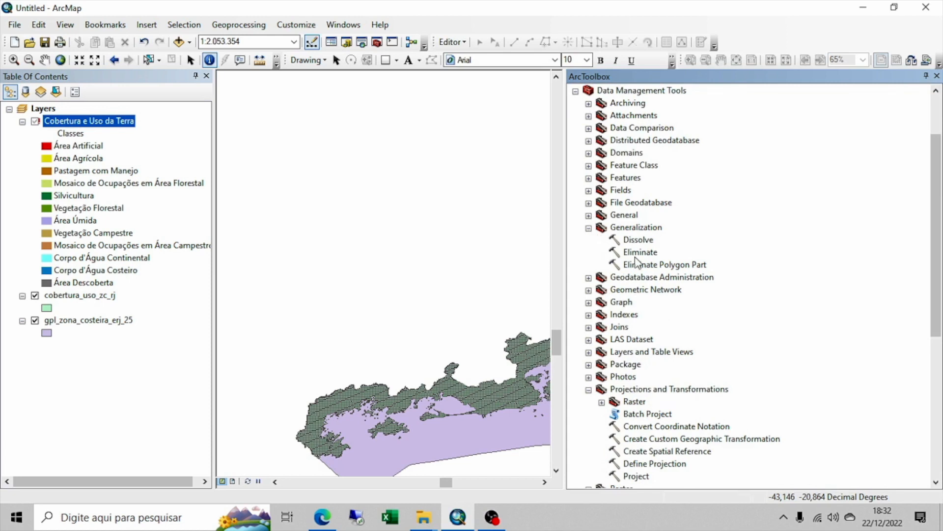
{"action": "double_click", "coordinate": [645, 244]}
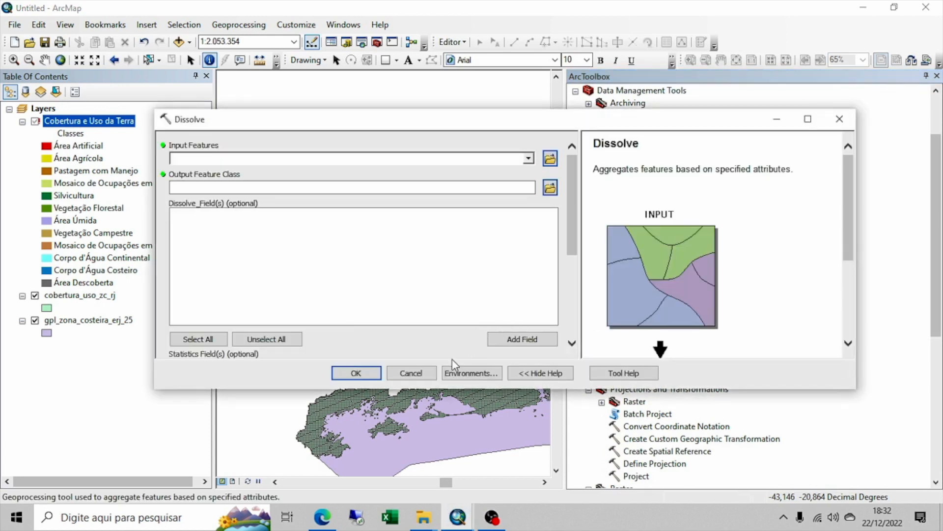
{"action": "left_click", "coordinate": [415, 374]}
Open the Dissolve geoprocessing tool and examine its help description and the input and output illustrations
{"action": "left_click", "coordinate": [227, 27]}
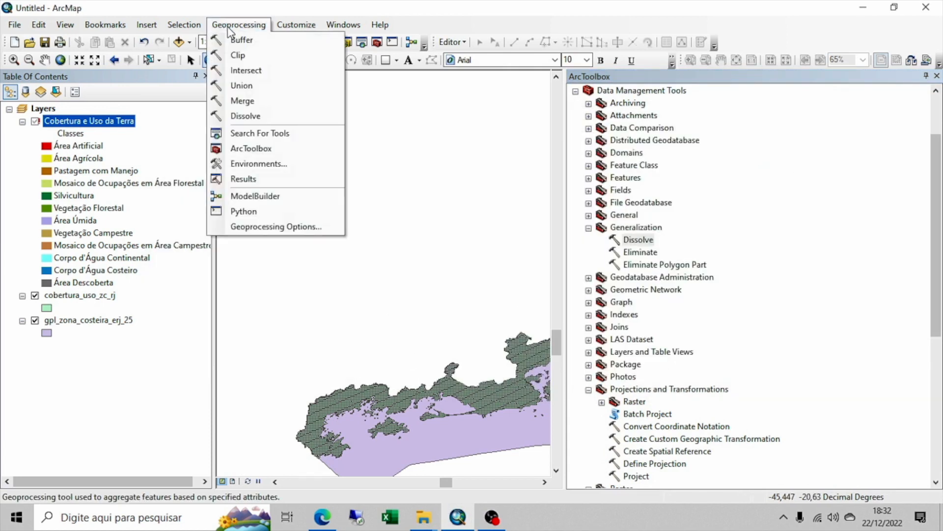
{"action": "left_click", "coordinate": [262, 116]}
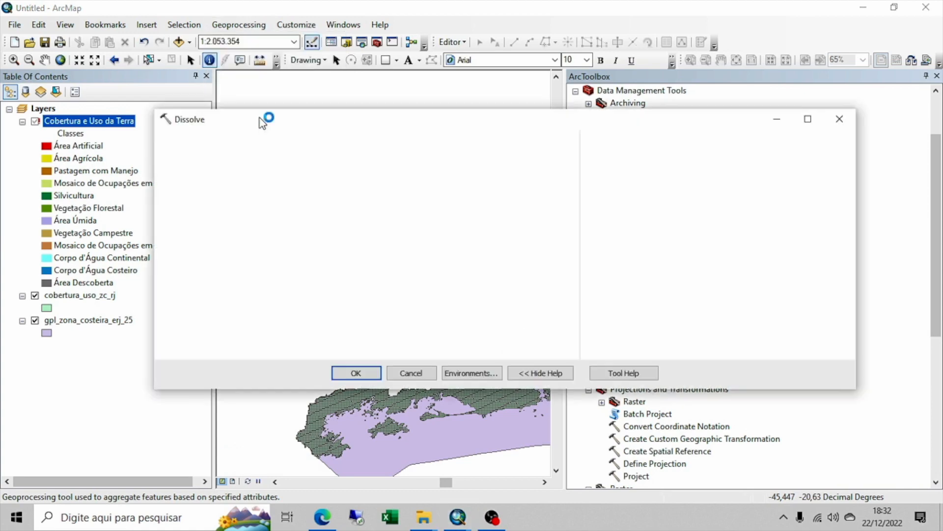
{"action": "left_click_drag", "start_coordinate": [593, 128], "coordinate": [612, 112]}
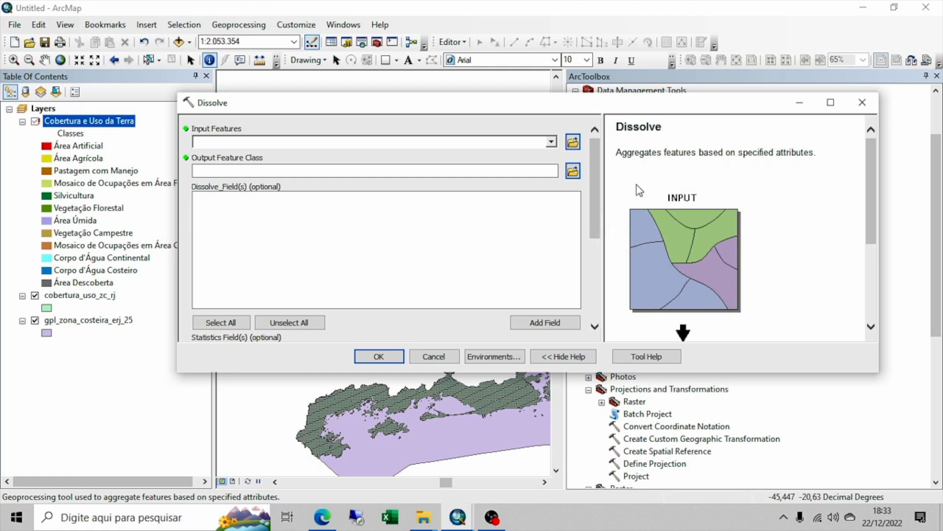
{"action": "left_click_drag", "start_coordinate": [616, 154], "coordinate": [814, 157]}
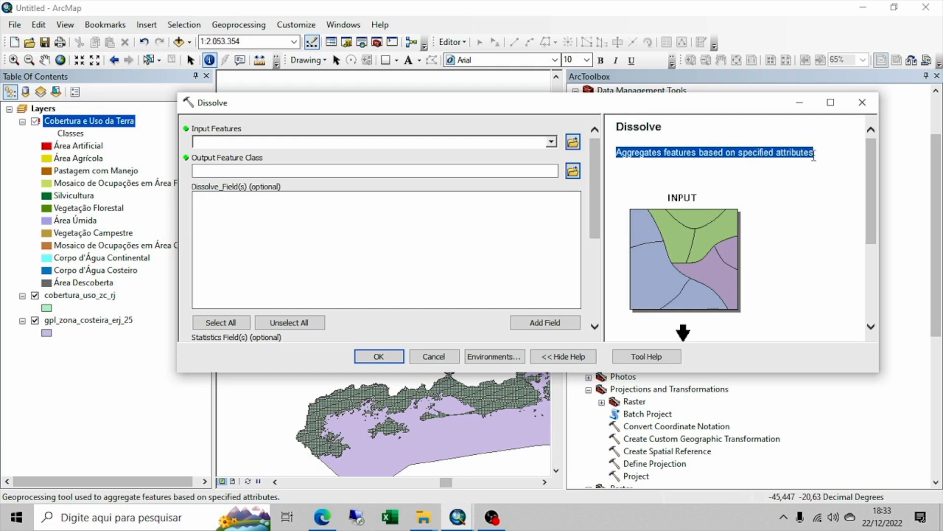
{"action": "left_click_drag", "start_coordinate": [873, 184], "coordinate": [749, 257]}
{"action": "mouse_move", "coordinate": [871, 174]}
{"action": "left_mouse_down"}
{"action": "mouse_move", "coordinate": [881, 265]}
{"action": "mouse_move", "coordinate": [860, 175]}
{"action": "left_mouse_up"}
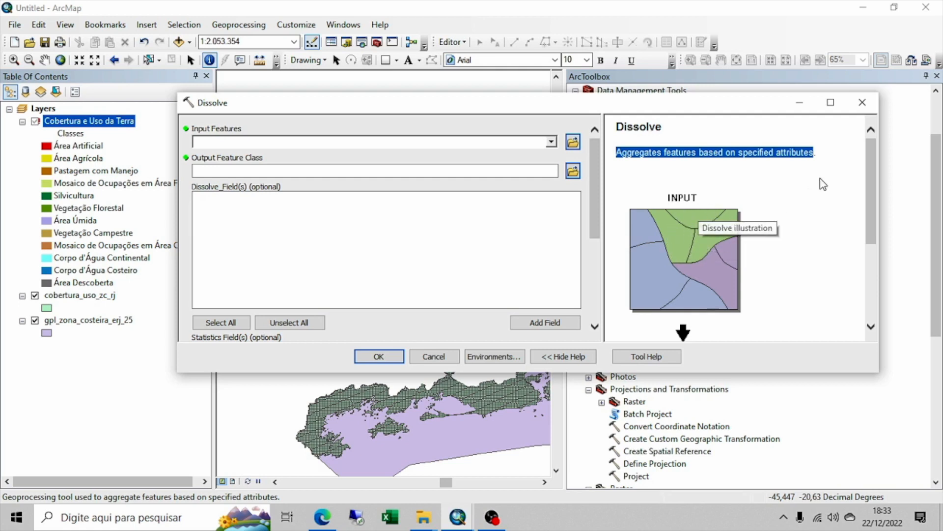
{"action": "scroll", "coordinate": [868, 176], "scroll_direction": "down", "scroll_amount": 3}
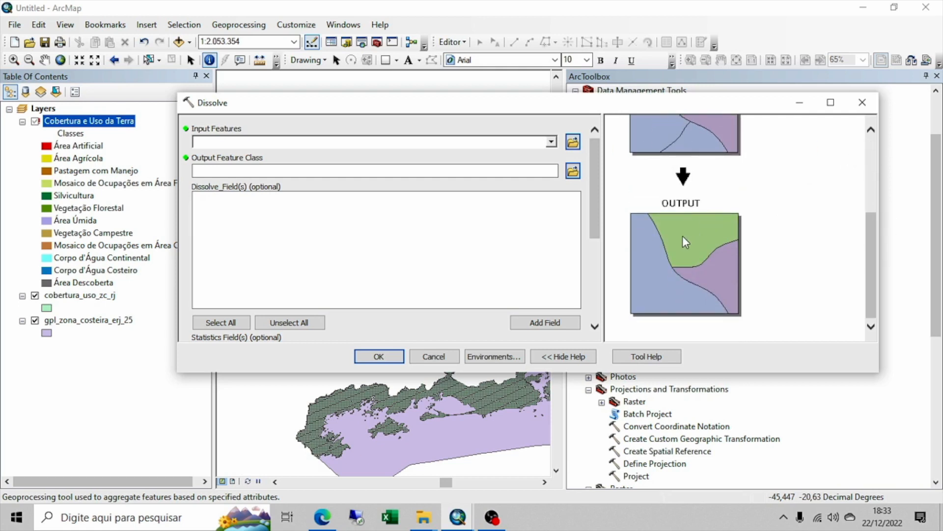
{"action": "left_click_drag", "start_coordinate": [873, 227], "coordinate": [865, 155]}
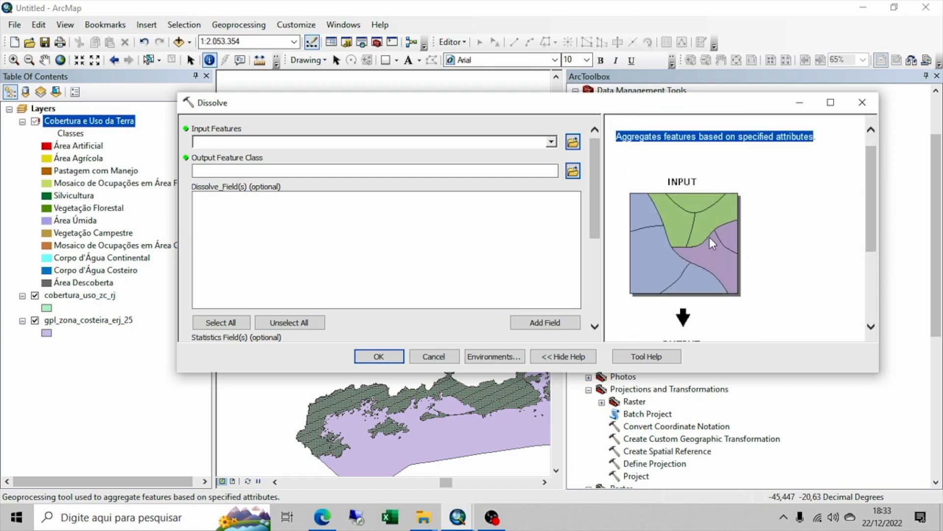
{"action": "left_click_drag", "start_coordinate": [869, 216], "coordinate": [877, 283]}
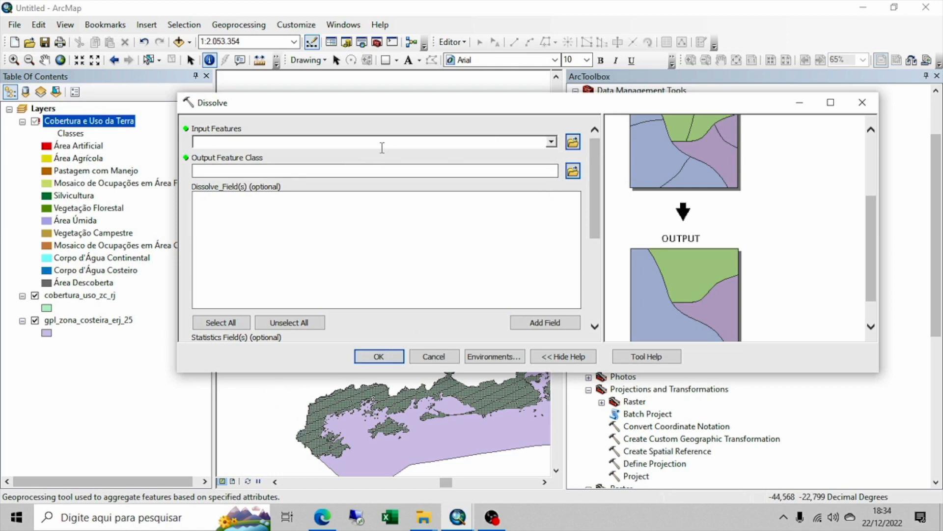
Set cobertura_uso_zc_rj as the input features for Dissolve and look through its available dissolve fields
{"action": "left_click", "coordinate": [551, 142]}
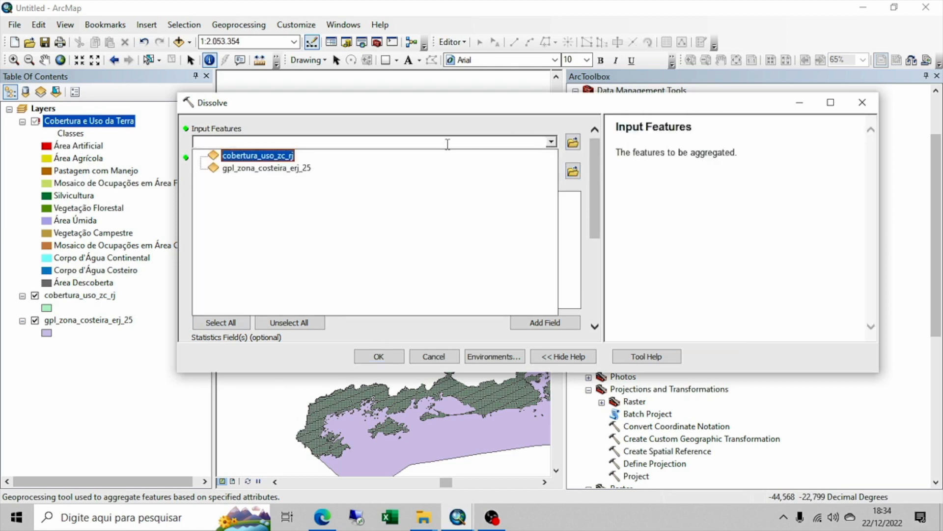
{"action": "left_click", "coordinate": [256, 156]}
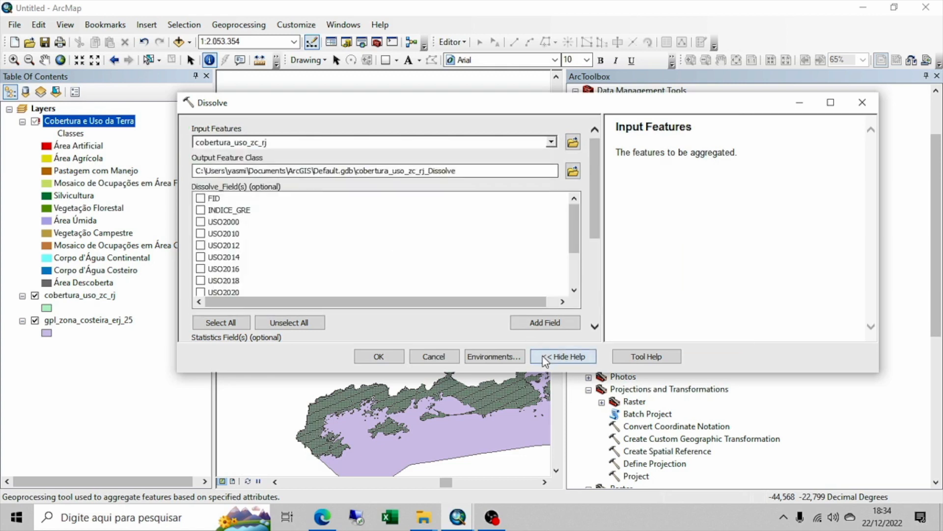
{"action": "left_click_drag", "start_coordinate": [573, 230], "coordinate": [586, 199]}
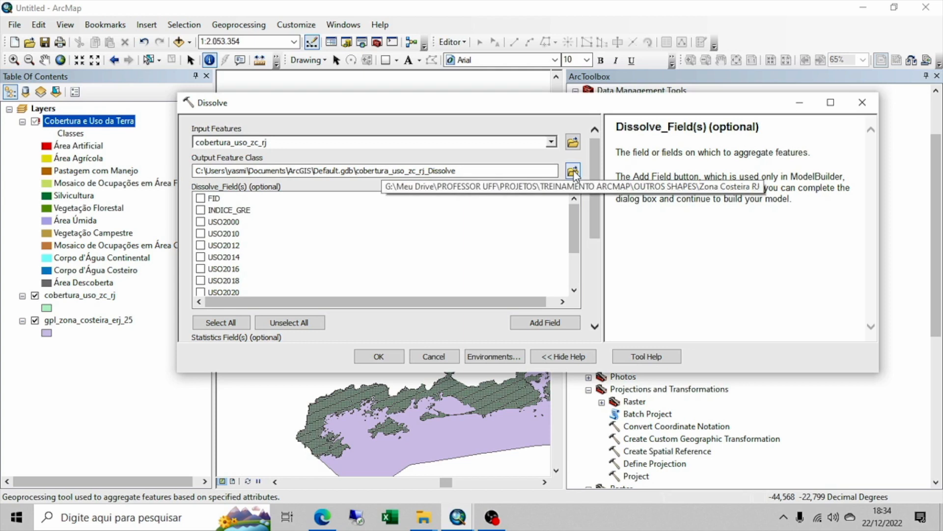
Set the Dissolve output to a shapefile named cobertura_uso_zc_rj_2020.shp in the Zona Costeira RJ folder inside OUTROS SHAPES
{"action": "left_click", "coordinate": [573, 172]}
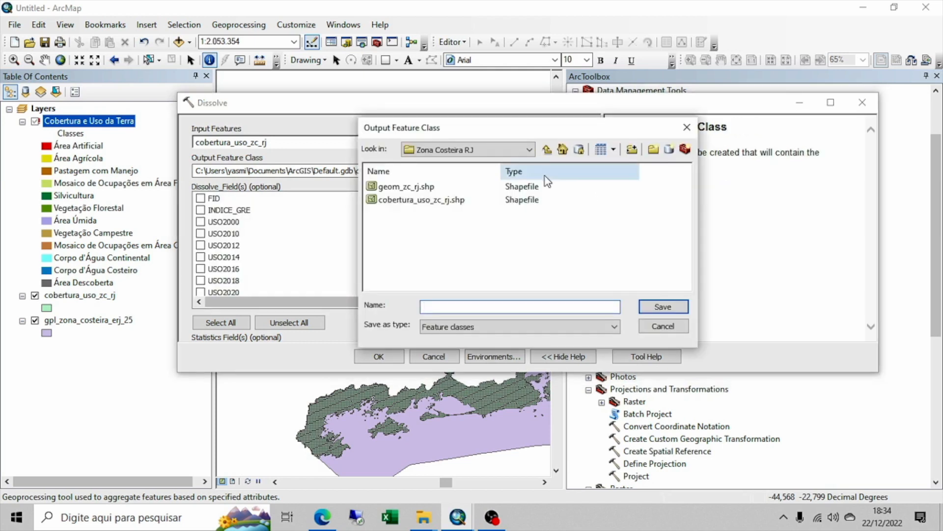
{"action": "left_click", "coordinate": [546, 150]}
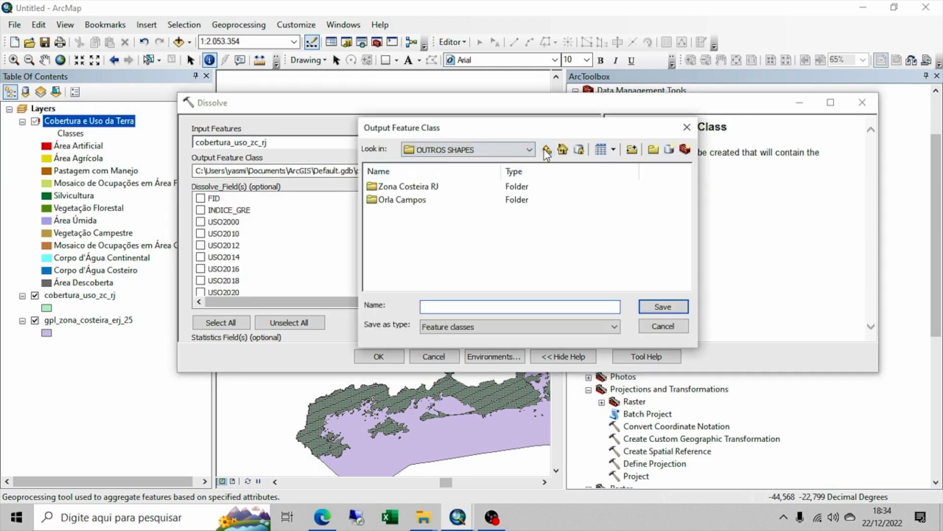
{"action": "left_click", "coordinate": [547, 150]}
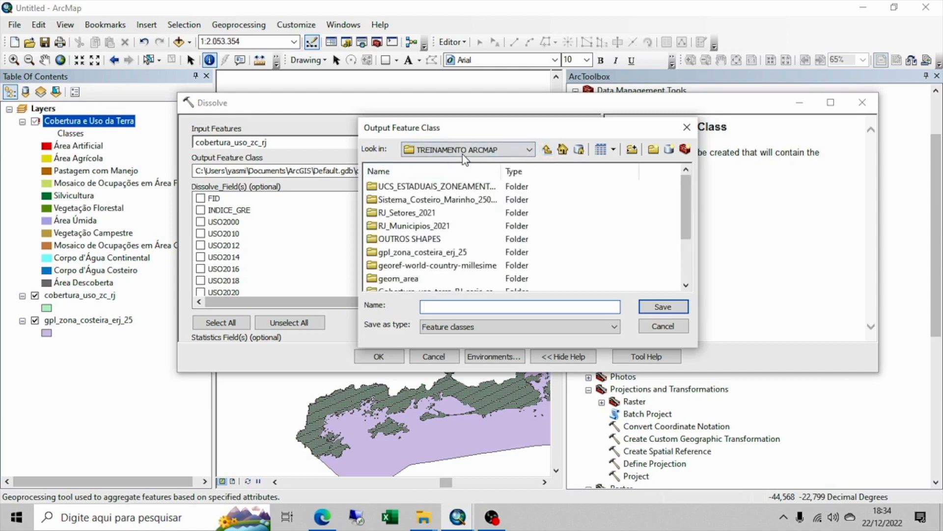
{"action": "double_click", "coordinate": [413, 240]}
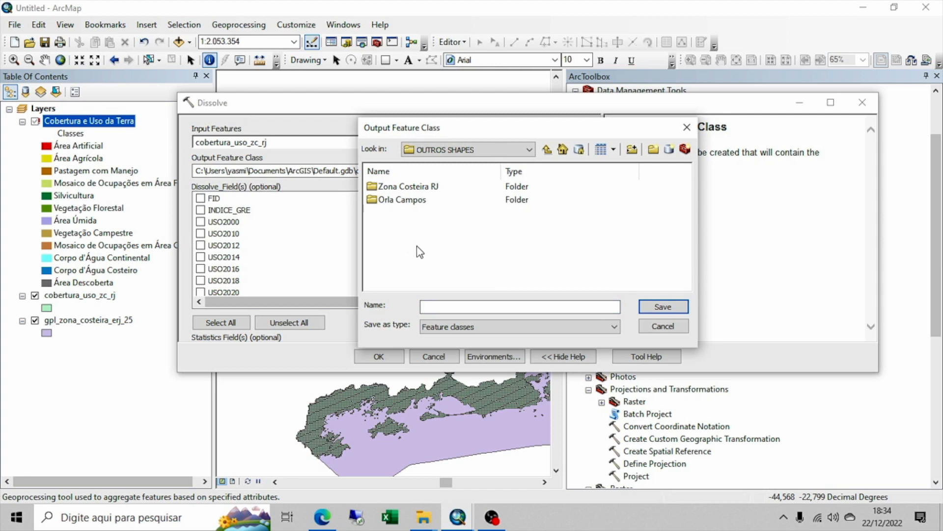
{"action": "double_click", "coordinate": [413, 187]}
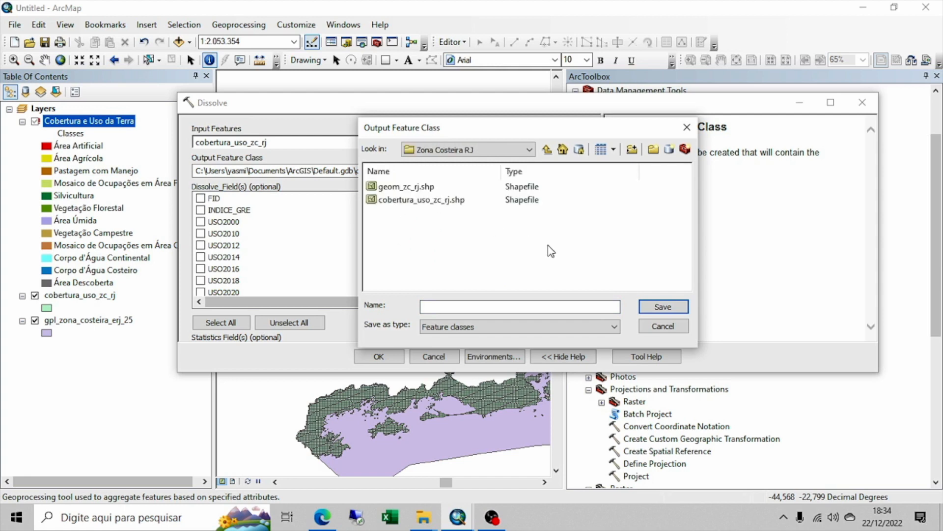
{"action": "left_click", "coordinate": [417, 203]}
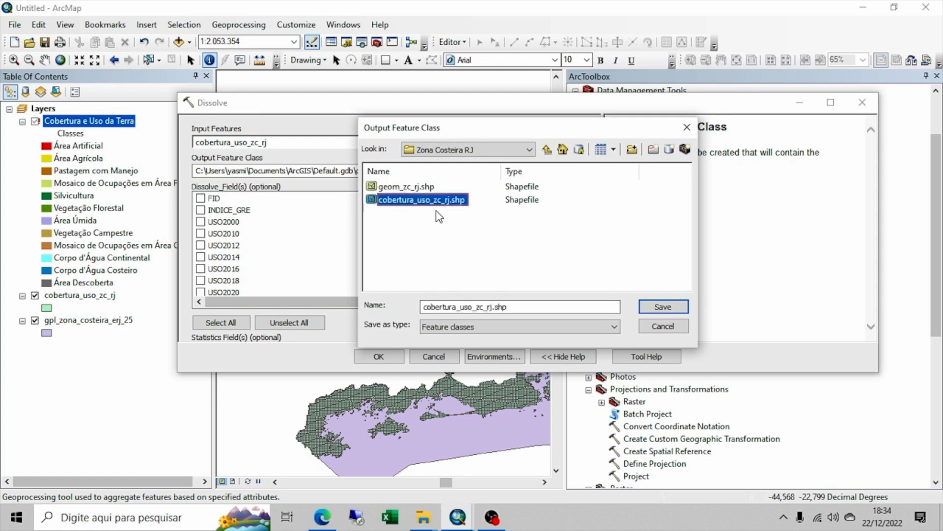
{"action": "left_click", "coordinate": [492, 306]}
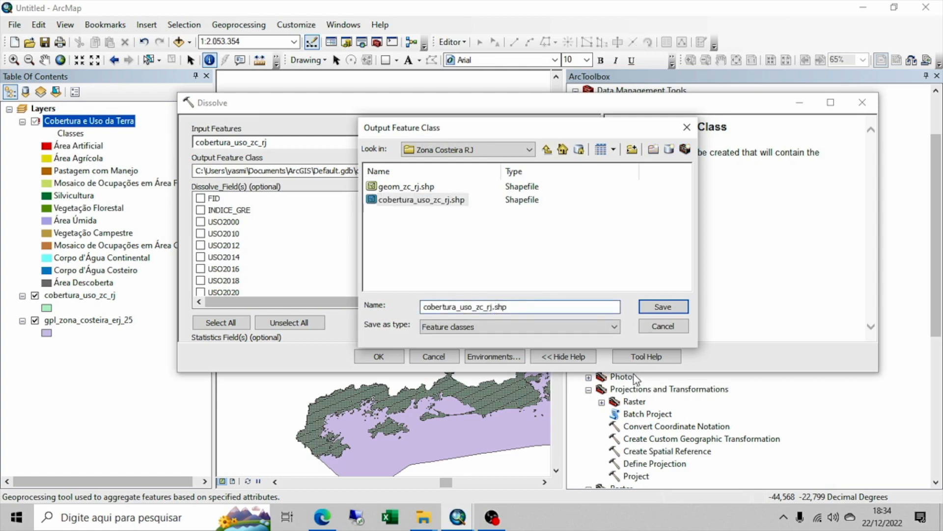
{"action": "type", "text": "_2020"}
{"action": "left_click_drag", "start_coordinate": [549, 307], "coordinate": [413, 315]}
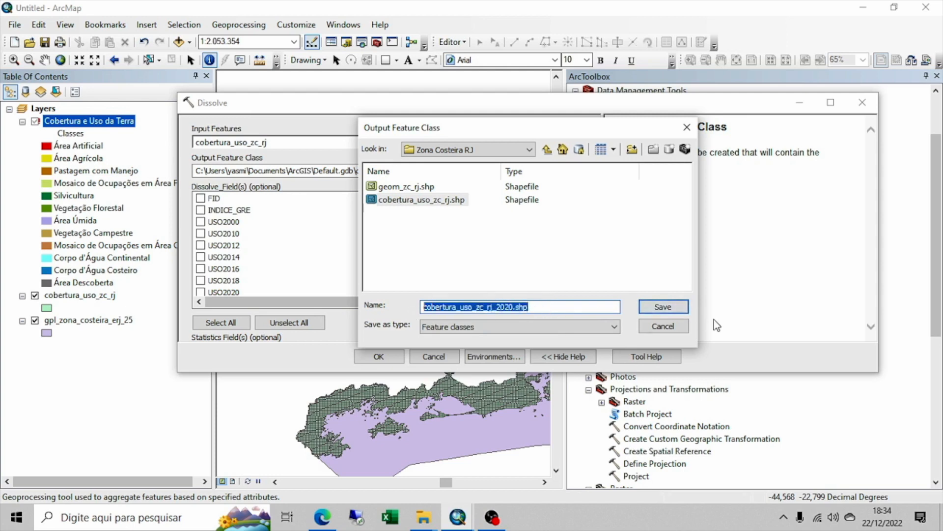
{"action": "left_click", "coordinate": [684, 309]}
Choose USO2020 as the only dissolve field and run the Dissolve
{"action": "left_click_drag", "start_coordinate": [576, 246], "coordinate": [588, 270]}
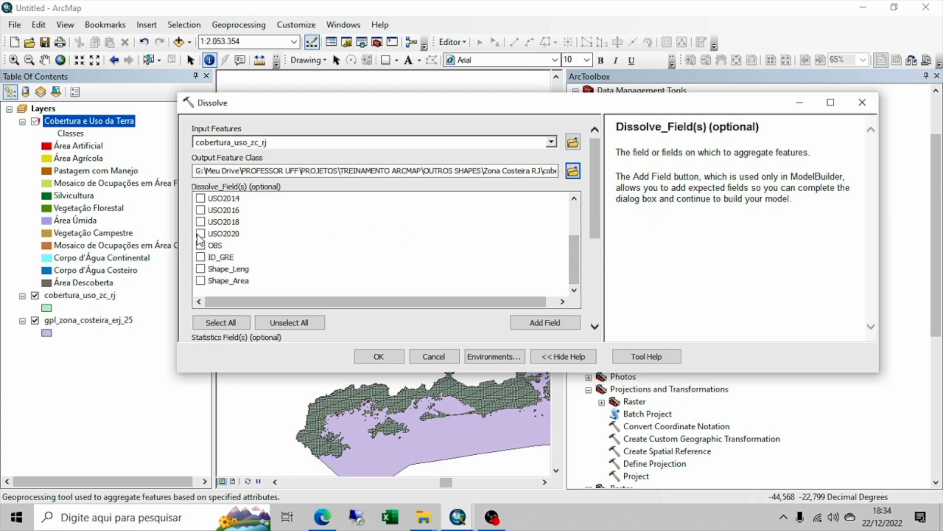
{"action": "mouse_move", "coordinate": [581, 263]}
{"action": "left_mouse_down"}
{"action": "mouse_move", "coordinate": [570, 234]}
{"action": "mouse_move", "coordinate": [569, 269]}
{"action": "left_mouse_up"}
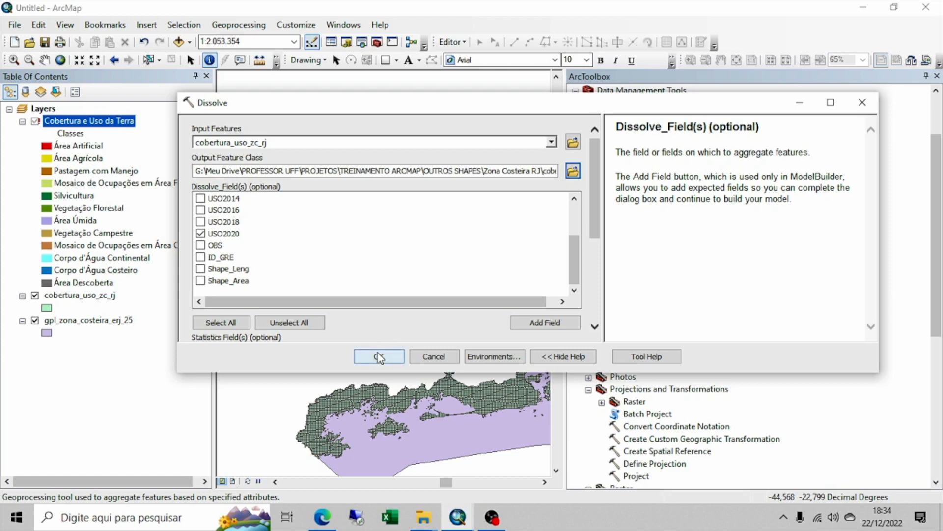
{"action": "left_click", "coordinate": [380, 357]}
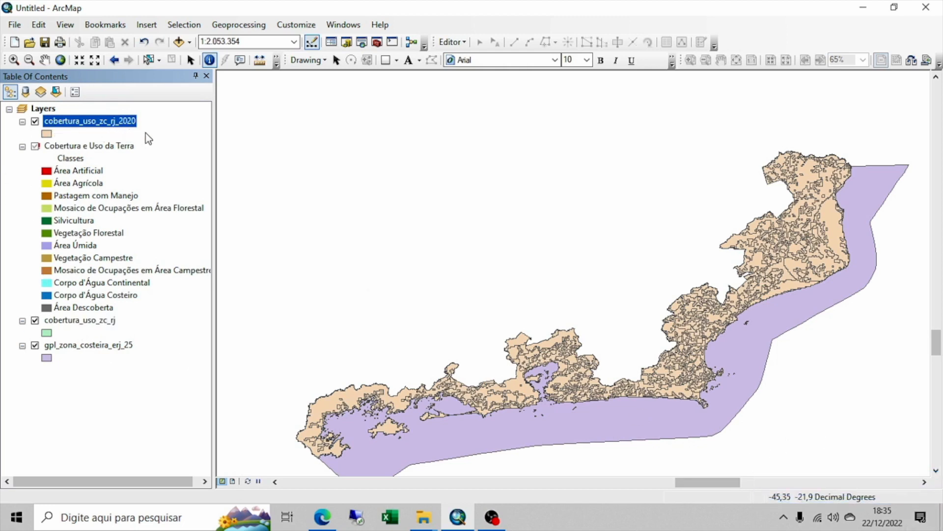
Open the attribute table of the dissolved cobertura_uso_zc_rj_2020 layer and slightly widen its USO2020 column
{"action": "right_click", "coordinate": [112, 125]}
{"action": "left_click", "coordinate": [145, 159]}
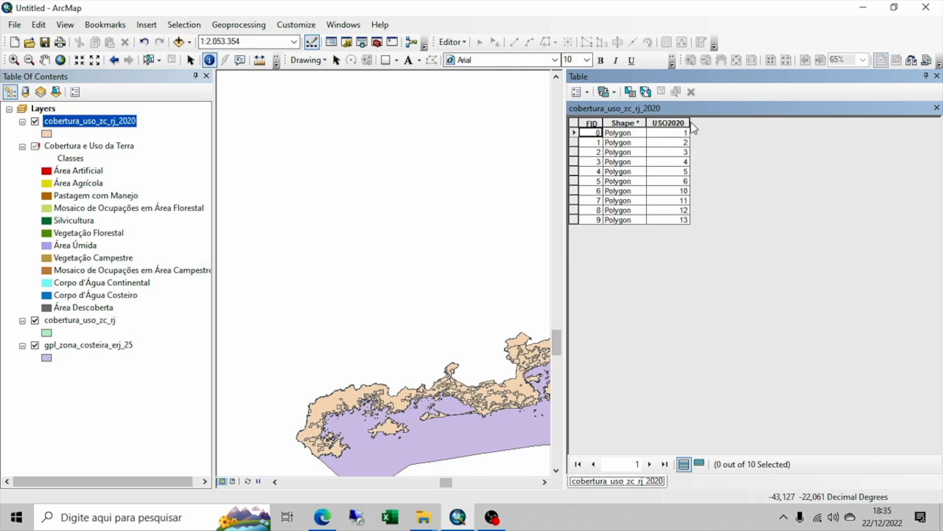
{"action": "mouse_move", "coordinate": [687, 120]}
{"action": "left_mouse_down"}
{"action": "mouse_move", "coordinate": [718, 121]}
{"action": "mouse_move", "coordinate": [693, 122]}
{"action": "left_mouse_up"}
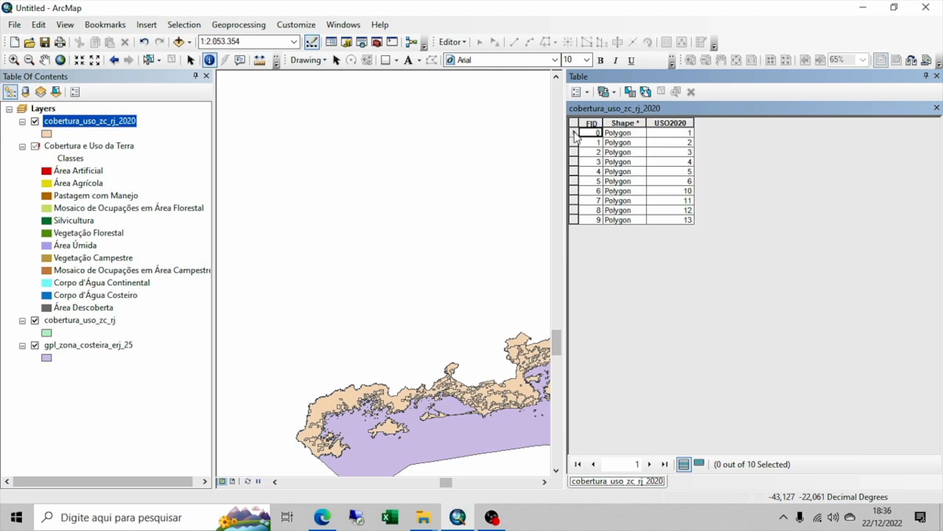
Highlight the records with USO2020 codes 2 and 3, 12 and 10 in turn, and narrow the table to examine their polygons on the map
{"action": "left_click", "coordinate": [576, 152]}
{"action": "left_click_drag", "start_coordinate": [580, 153], "coordinate": [578, 142]}
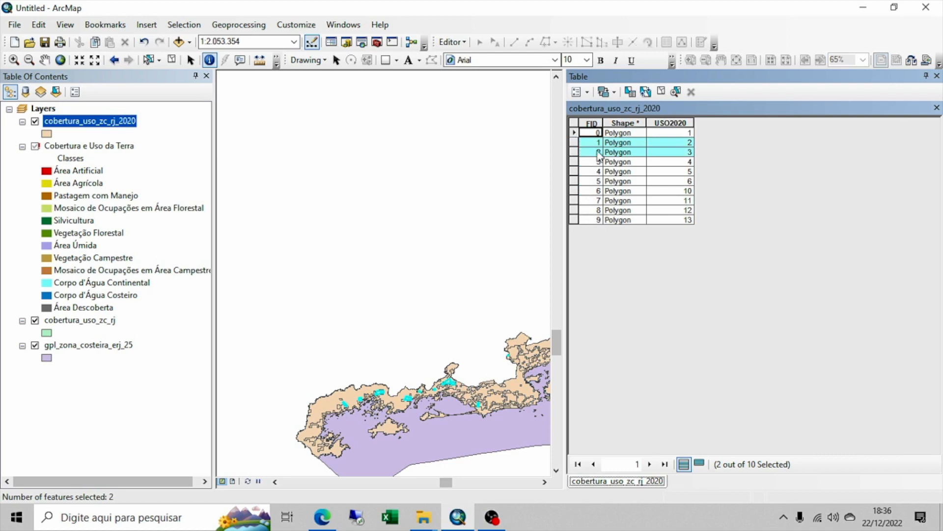
{"action": "left_click", "coordinate": [675, 201]}
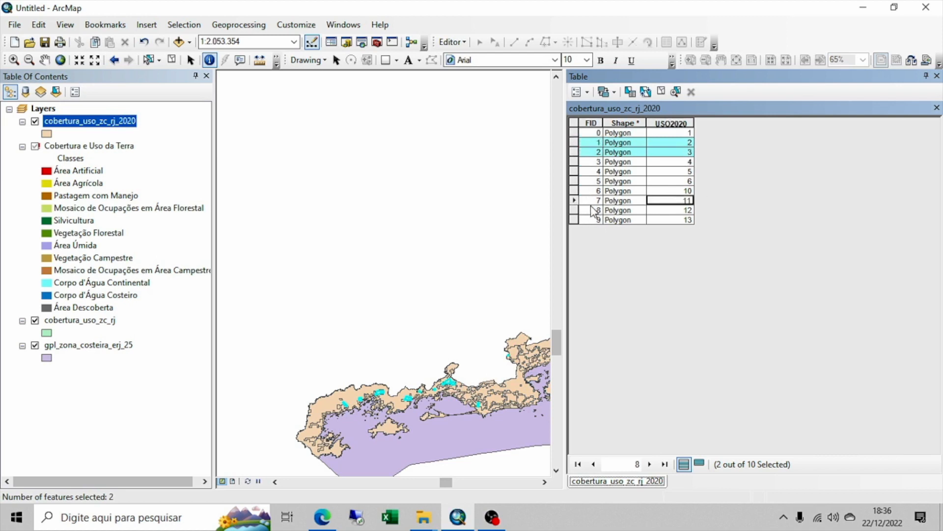
{"action": "left_click_drag", "start_coordinate": [574, 220], "coordinate": [575, 210]}
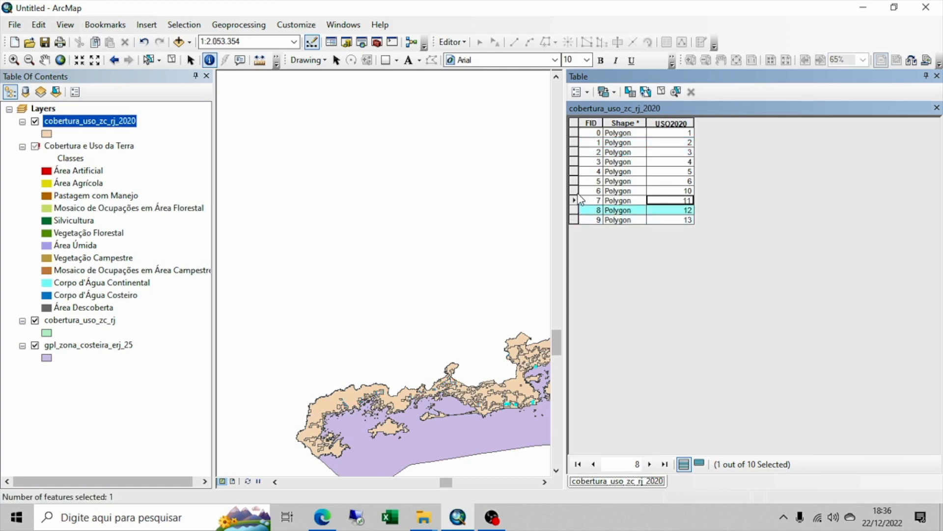
{"action": "left_click", "coordinate": [577, 192]}
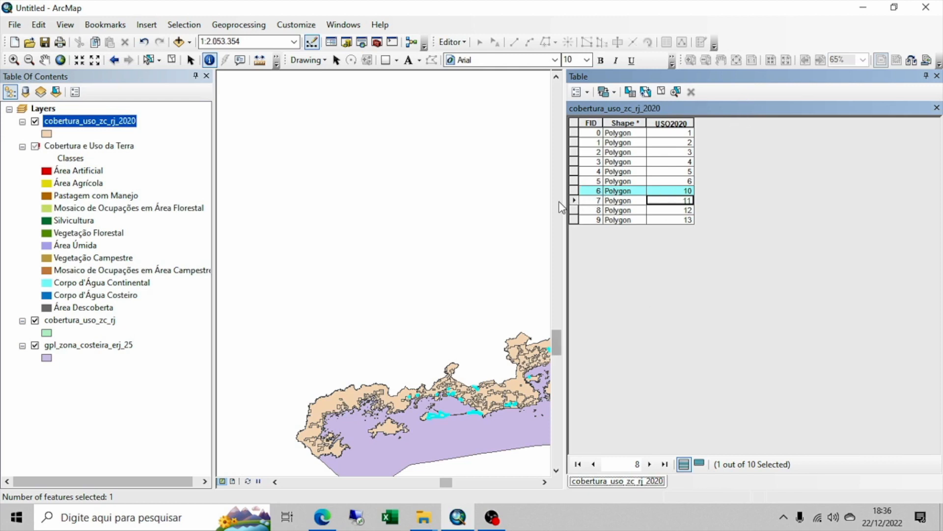
{"action": "left_click_drag", "start_coordinate": [568, 198], "coordinate": [795, 216]}
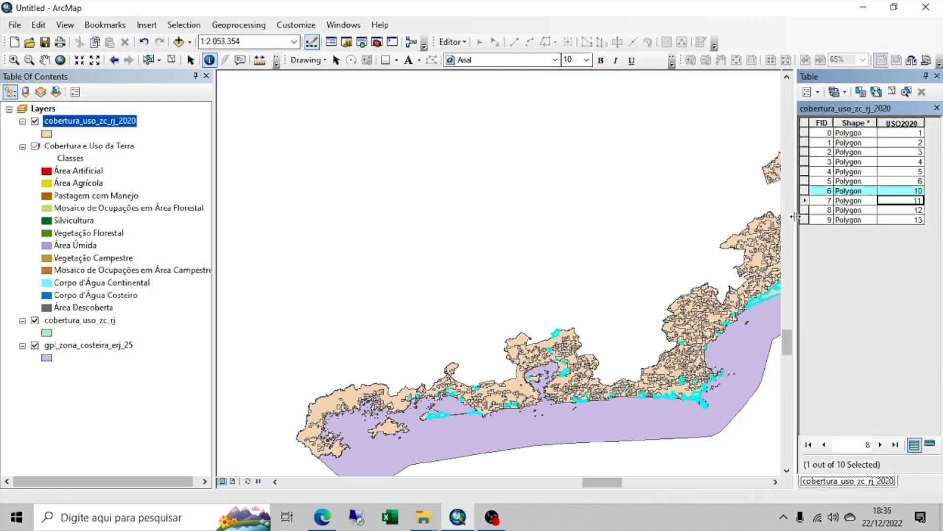
Highlight the records with USO2020 codes 11, 12 and 13 in turn to examine their polygons on the map
{"action": "left_click_drag", "start_coordinate": [795, 216], "coordinate": [731, 211]}
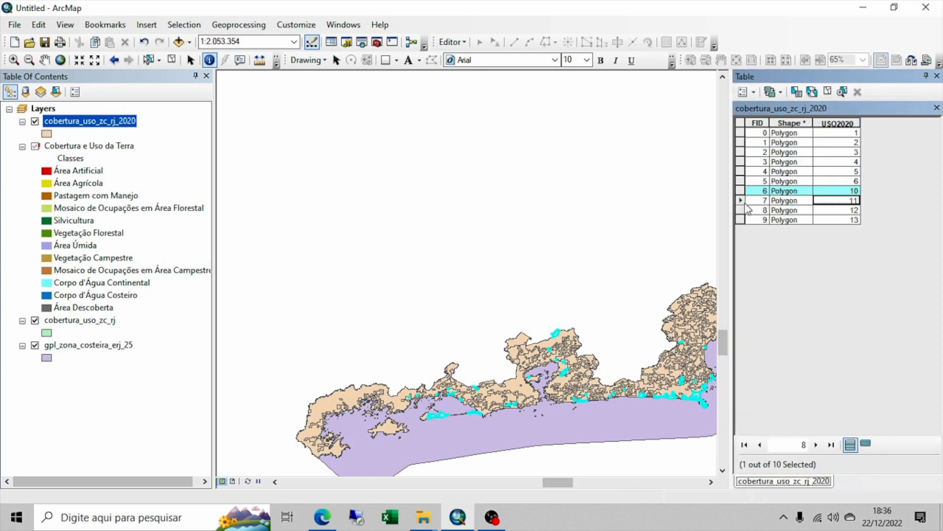
{"action": "left_click", "coordinate": [741, 200]}
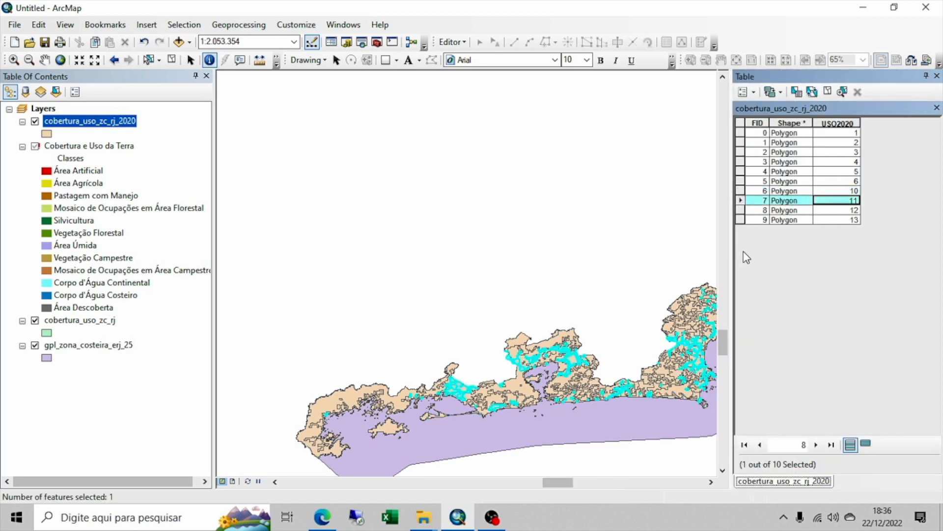
{"action": "left_click", "coordinate": [739, 210]}
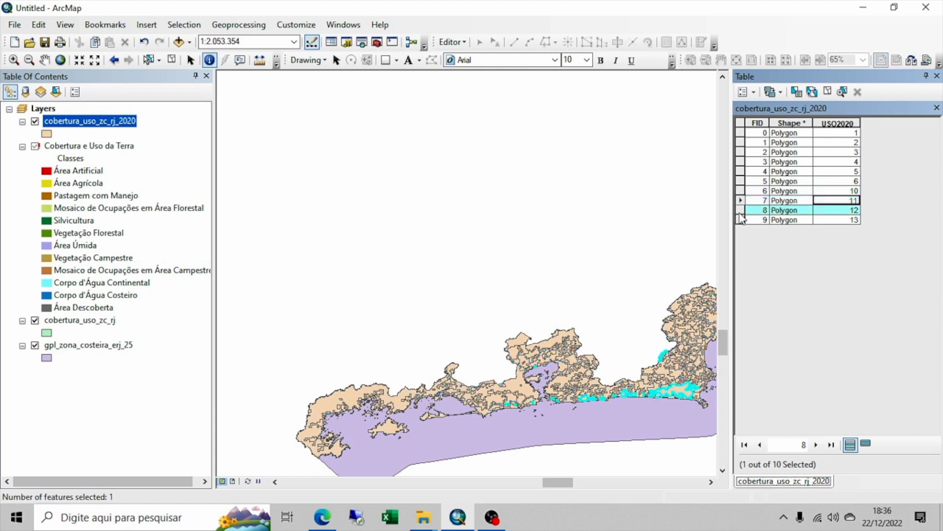
{"action": "left_click", "coordinate": [742, 221]}
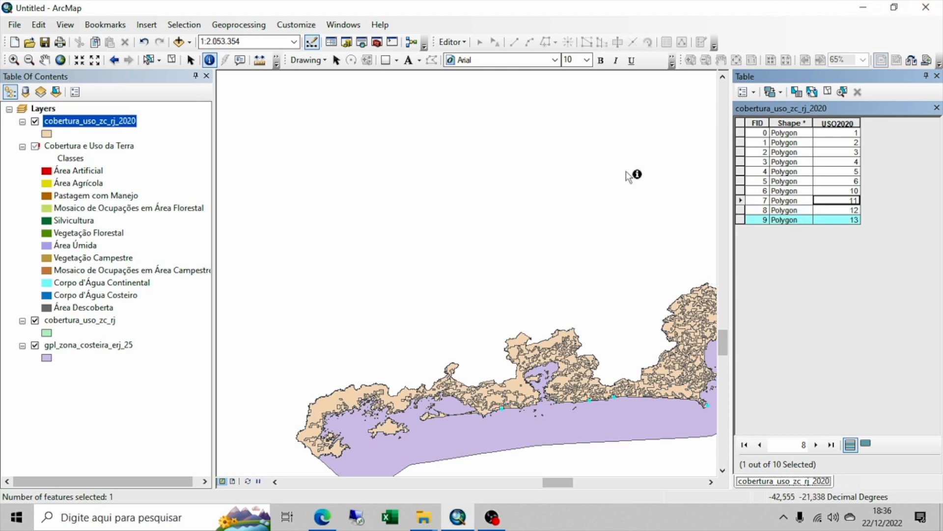
Start a new field named area with the Double type in the cobertura_uso_zc_rj_2020 attribute table, widening the table first
{"action": "left_click_drag", "start_coordinate": [731, 192], "coordinate": [667, 199]}
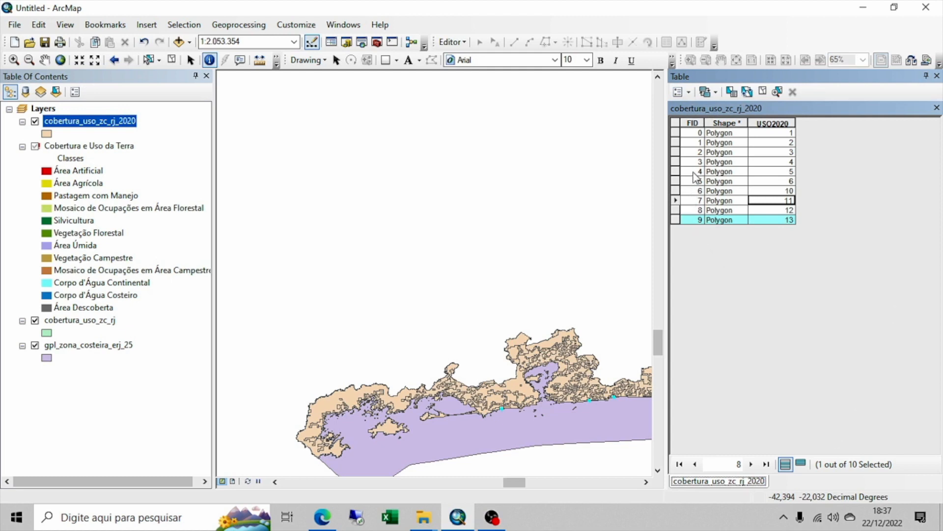
{"action": "left_click", "coordinate": [690, 94]}
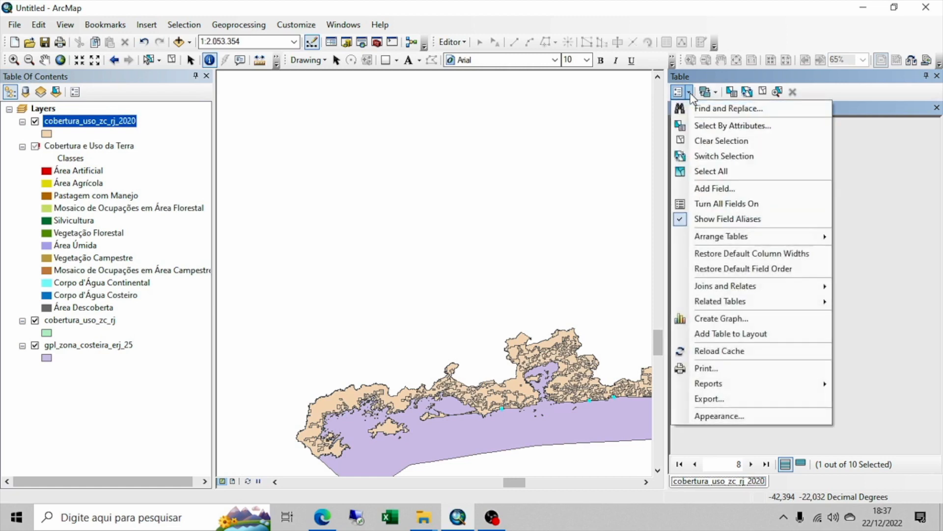
{"action": "left_click", "coordinate": [724, 190]}
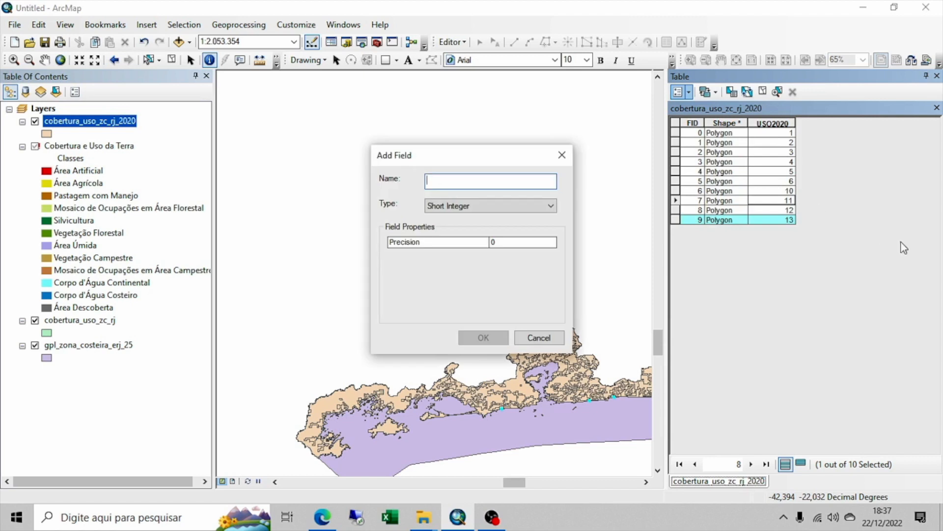
{"action": "type", "text": "a"}
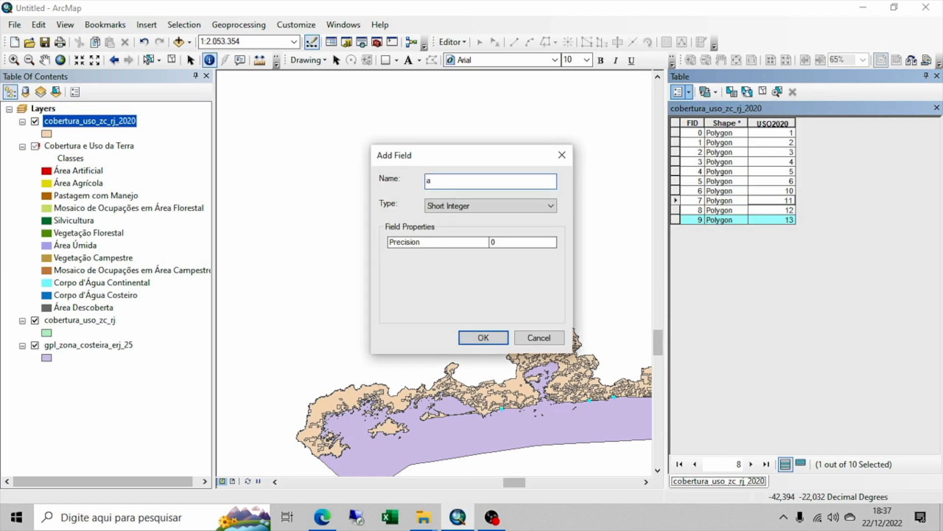
{"action": "key", "text": "BackSpace"}
{"action": "type", "text": "area"}
{"action": "key", "text": "Tab"}
{"action": "left_click", "coordinate": [548, 205]}
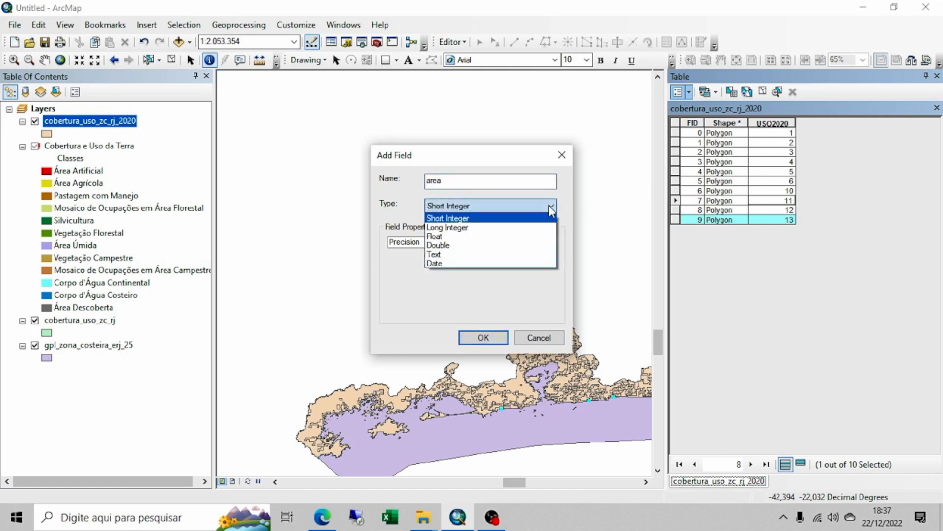
{"action": "left_click", "coordinate": [490, 248]}
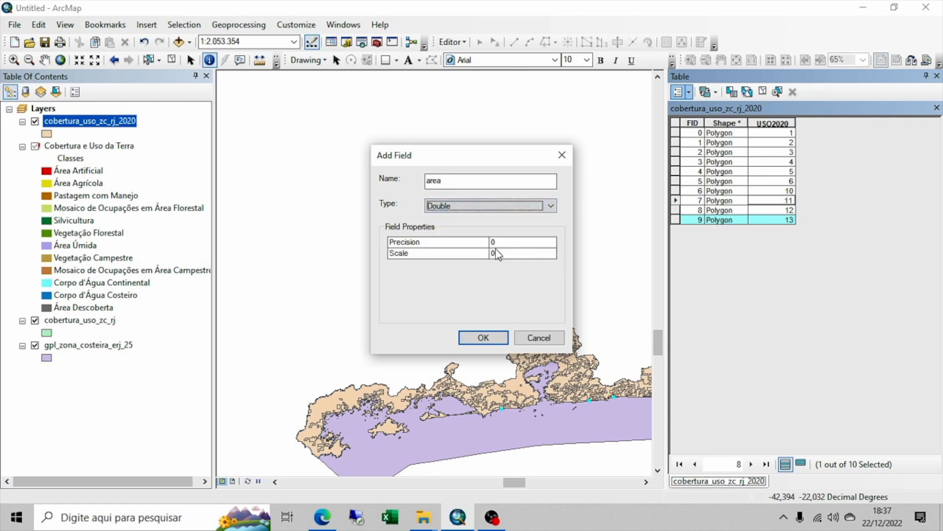
Set the area field's precision to 10 and its scale to 2, and create the field
{"action": "left_click", "coordinate": [534, 242]}
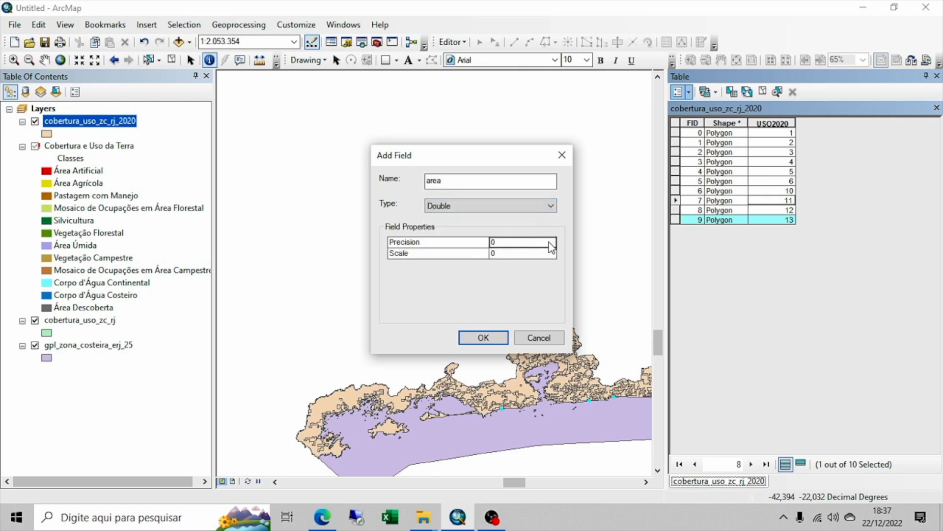
{"action": "type", "text": "1"}
{"action": "left_click", "coordinate": [513, 255]}
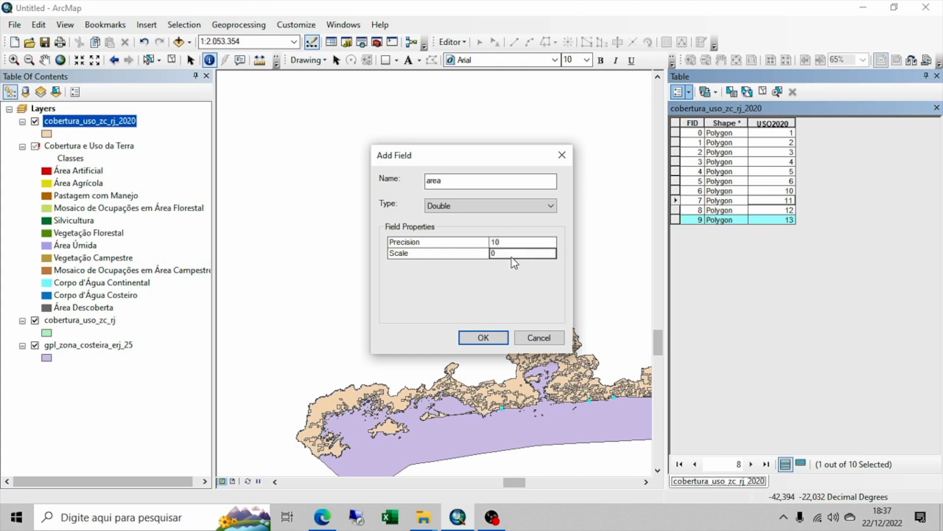
{"action": "type", "text": "3"}
{"action": "left_click", "coordinate": [512, 244]}
{"action": "left_click", "coordinate": [505, 255]}
{"action": "left_click", "coordinate": [517, 239]}
{"action": "left_click", "coordinate": [511, 255]}
{"action": "left_click", "coordinate": [514, 243]}
{"action": "left_click", "coordinate": [511, 255]}
{"action": "left_click", "coordinate": [509, 255]}
{"action": "type", "text": "2"}
{"action": "left_click", "coordinate": [484, 338]}
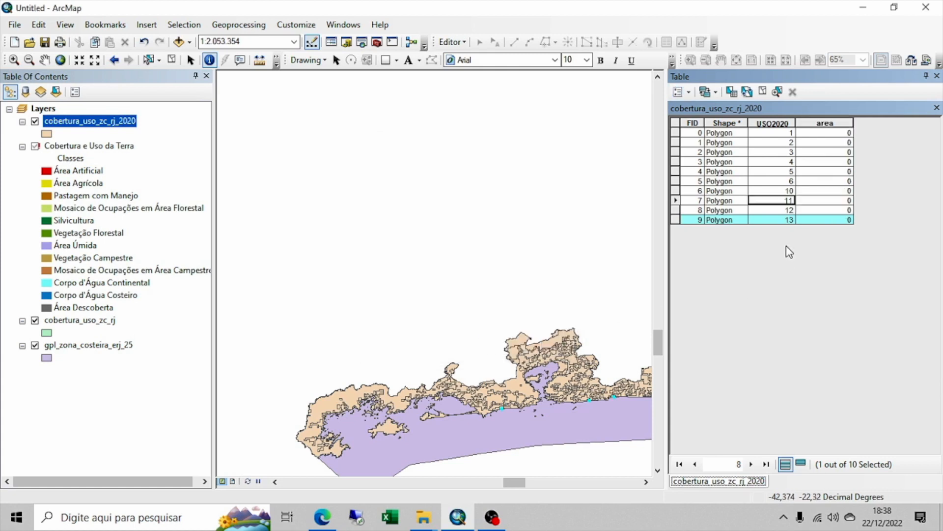
Add a second Double field named perc to the table, with precision 4 and scale 2
{"action": "left_click", "coordinate": [691, 92]}
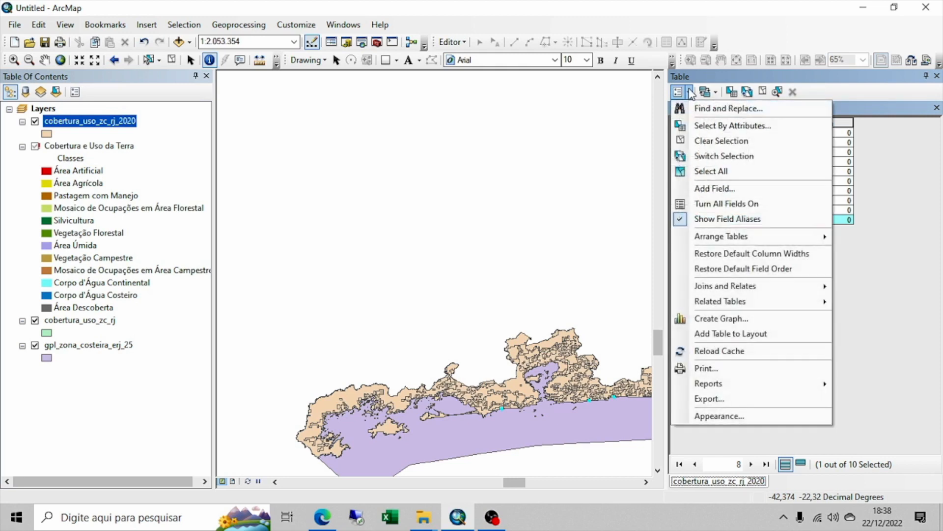
{"action": "left_click", "coordinate": [717, 187]}
{"action": "type", "text": "perc"}
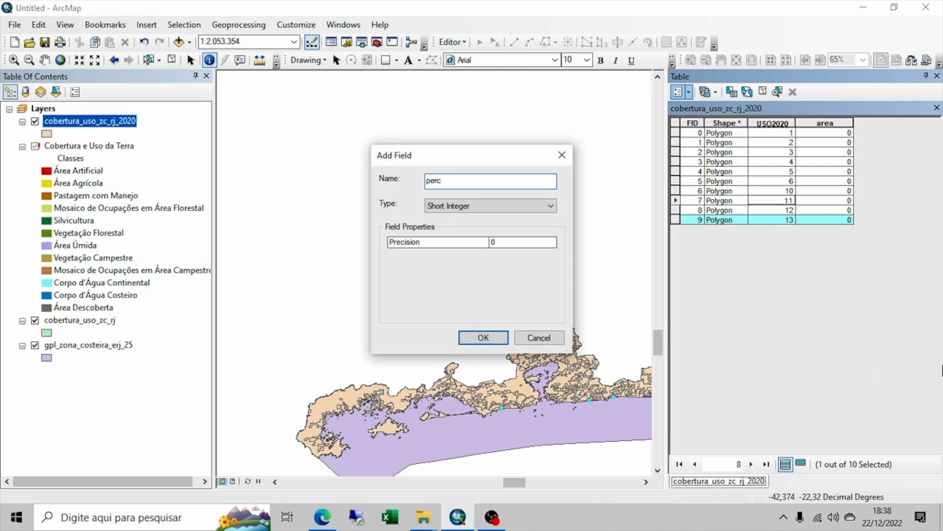
{"action": "key", "text": "Tab"}
{"action": "left_click", "coordinate": [549, 205]}
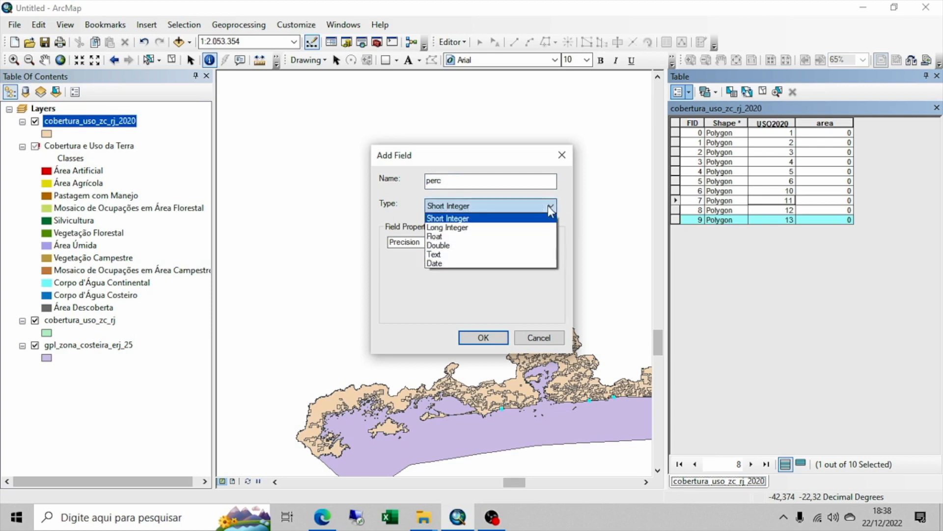
{"action": "left_click", "coordinate": [507, 246]}
{"action": "left_click", "coordinate": [521, 242]}
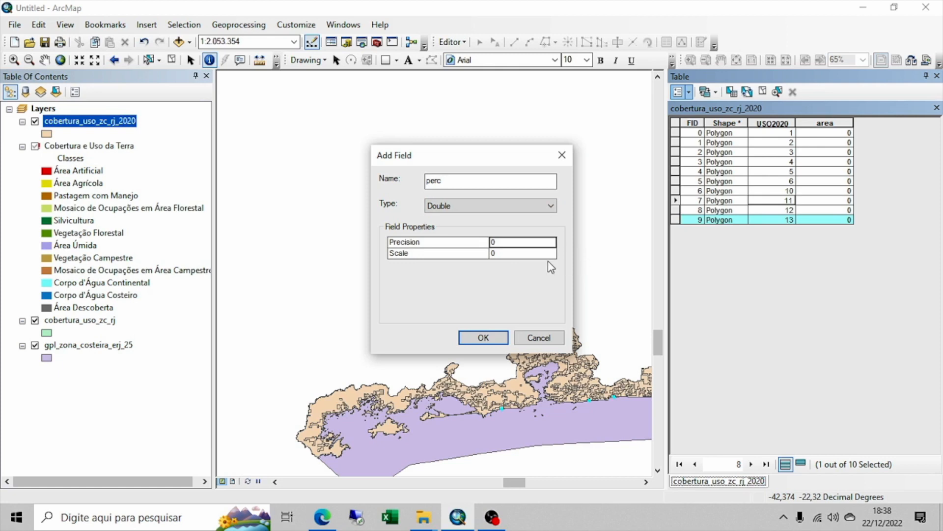
{"action": "key", "text": "BackSpace"}
{"action": "type", "text": "2"}
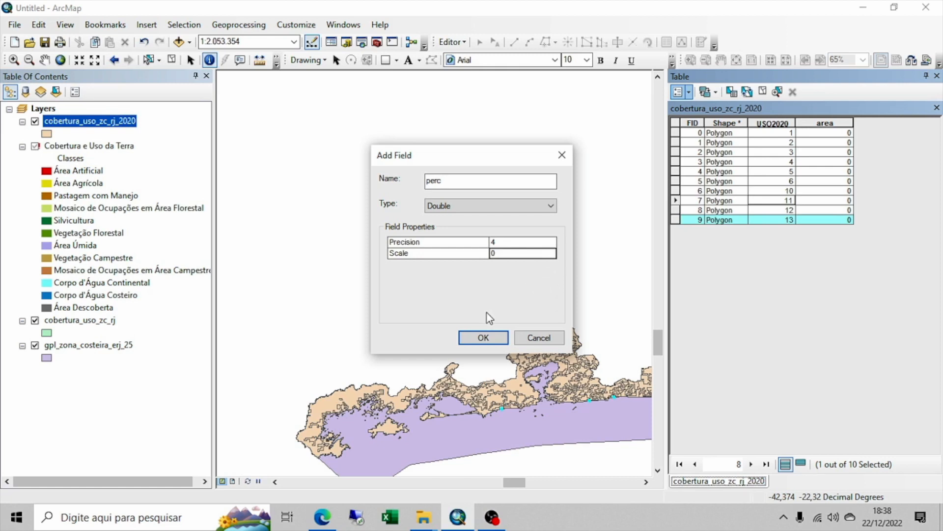
{"action": "type", "text": "2"}
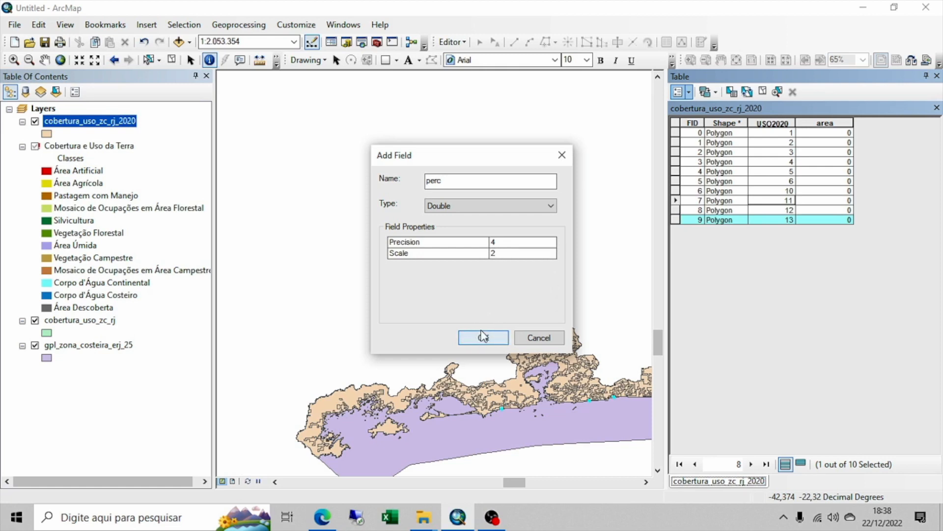
{"action": "left_click", "coordinate": [483, 337]}
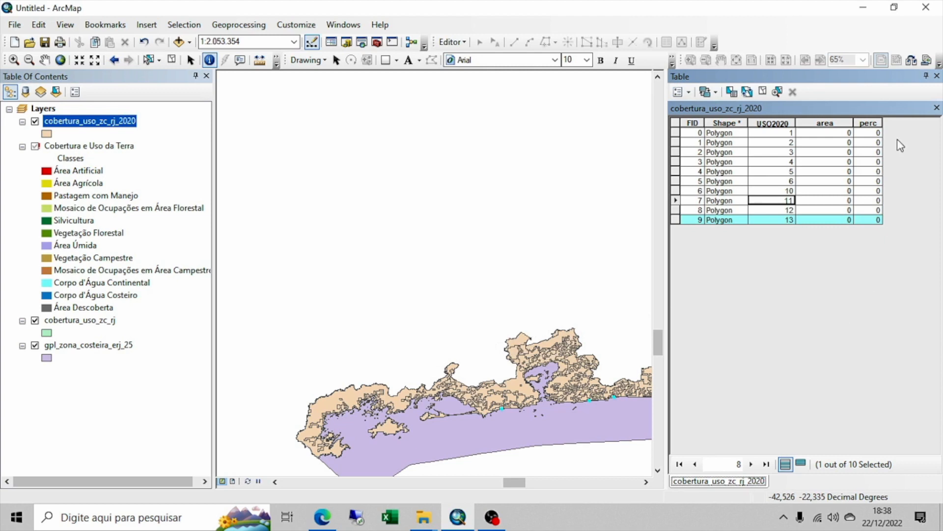
Clear the selected record with USO2020 code 13 so that no features are selected
{"action": "left_click", "coordinate": [825, 123]}
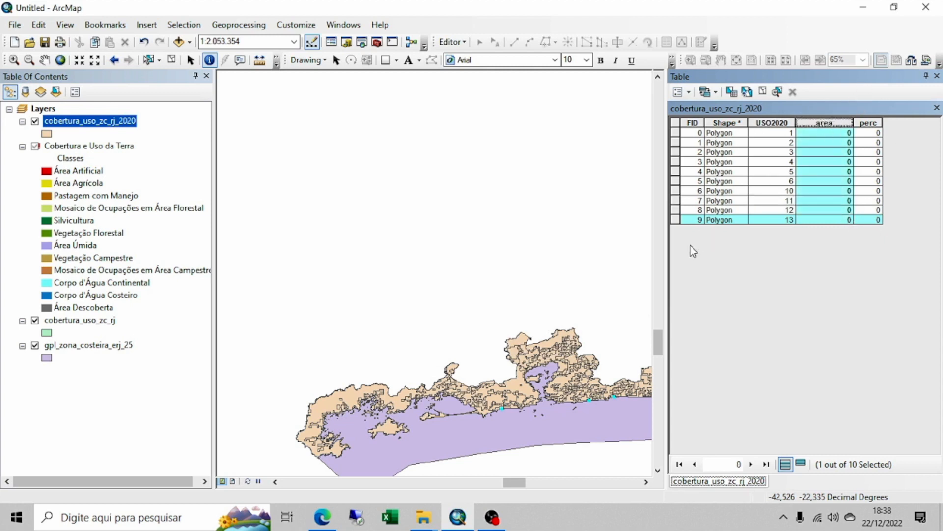
{"action": "left_click", "coordinate": [674, 221]}
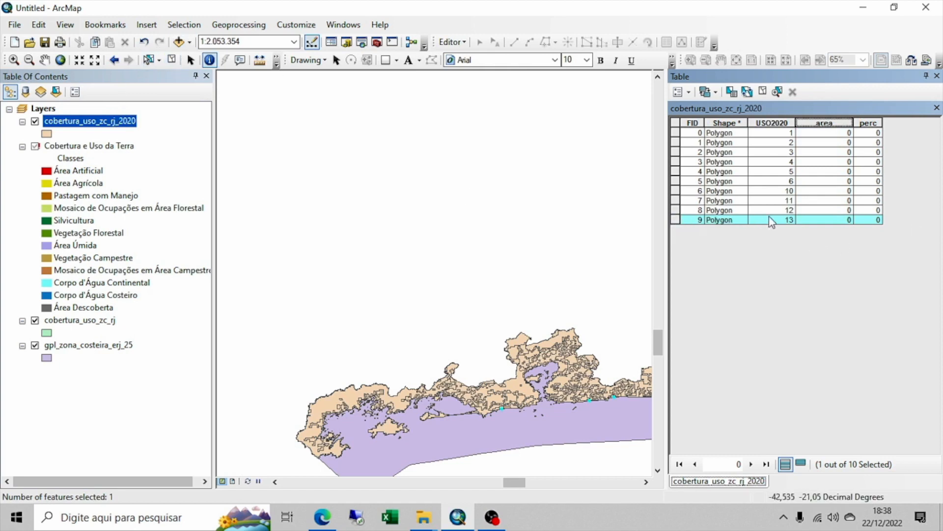
{"action": "left_click", "coordinate": [171, 59]}
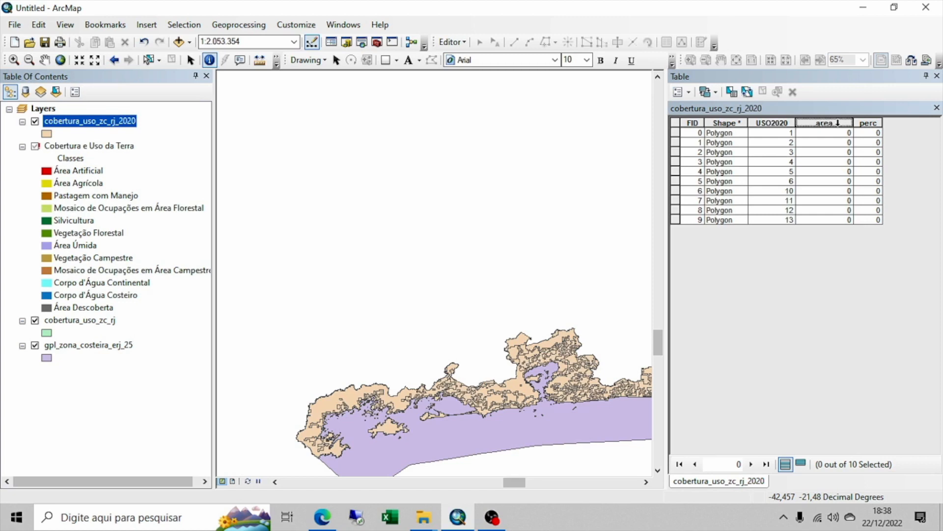
Check which geometry properties Calculate Geometry offers for the area field, and cancel without calculating
{"action": "right_click", "coordinate": [839, 120]}
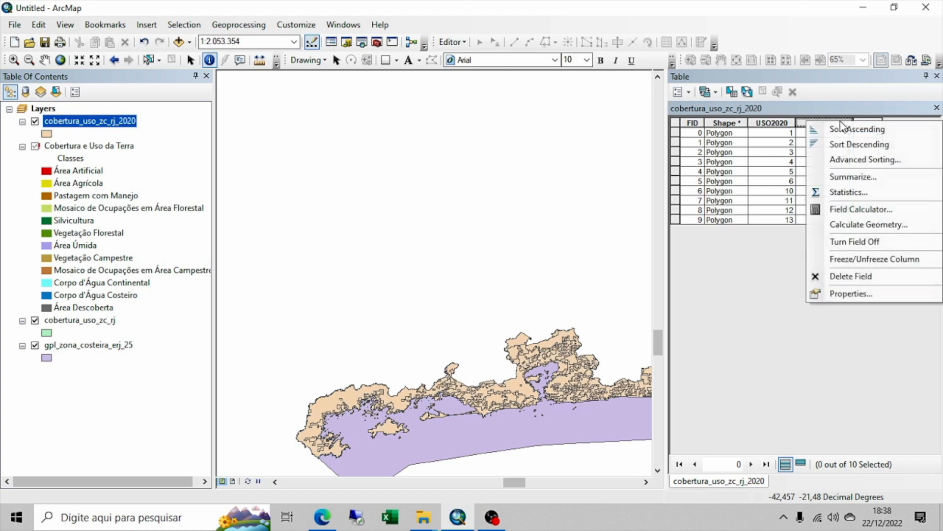
{"action": "left_click", "coordinate": [868, 223]}
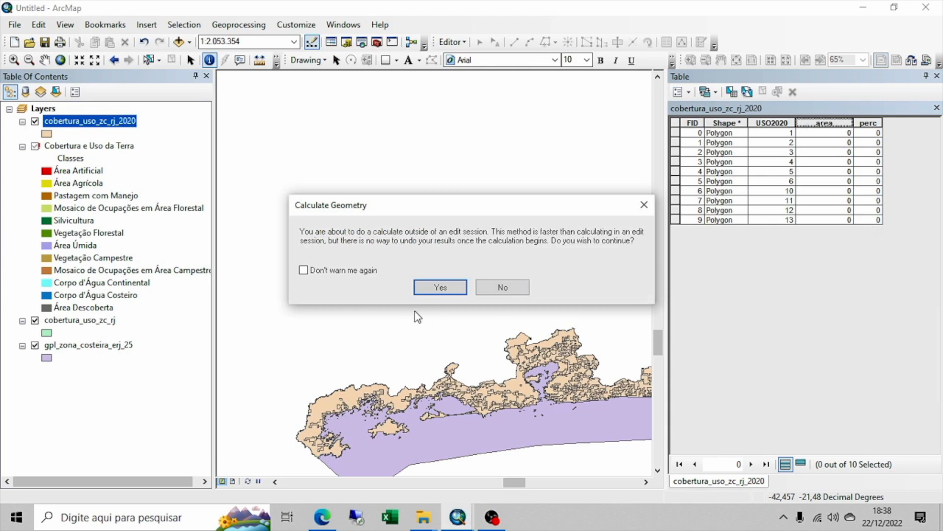
{"action": "left_click", "coordinate": [457, 293]}
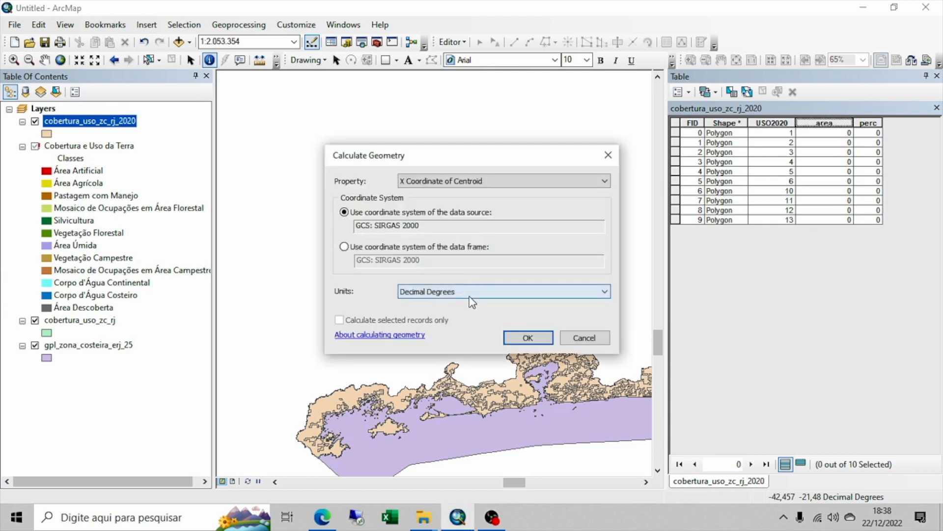
{"action": "left_click", "coordinate": [532, 184]}
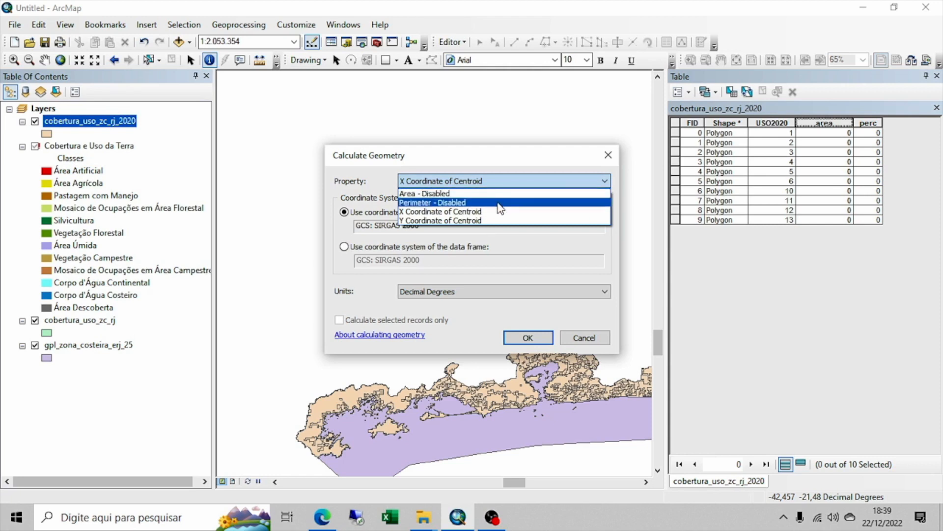
{"action": "left_click", "coordinate": [602, 338]}
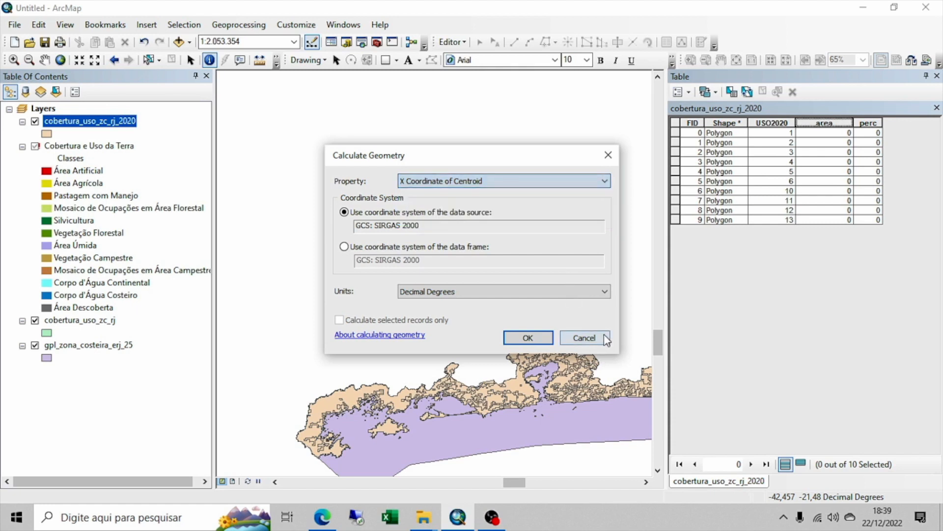
{"action": "left_click", "coordinate": [595, 337]}
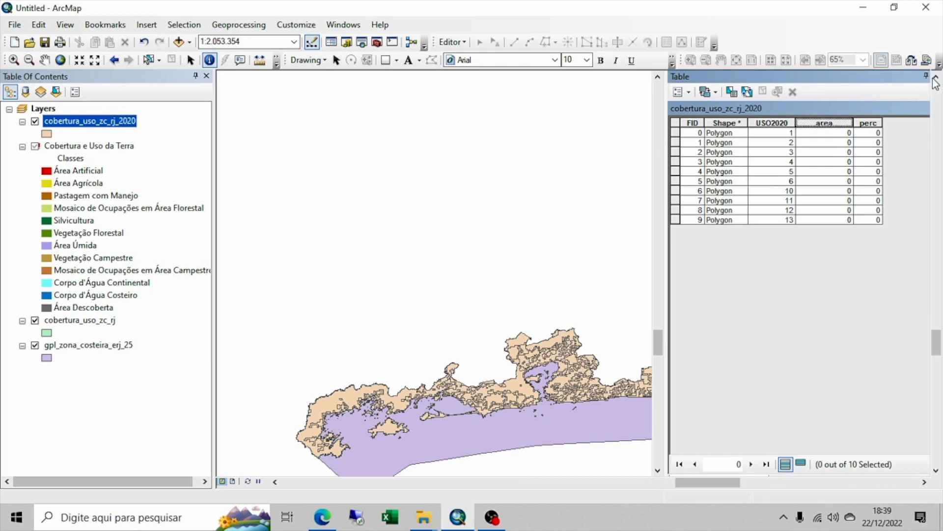
Close the attribute table and open the Project tool from the Projections and Transformations toolset of the Data Management Tools
{"action": "left_click", "coordinate": [937, 76]}
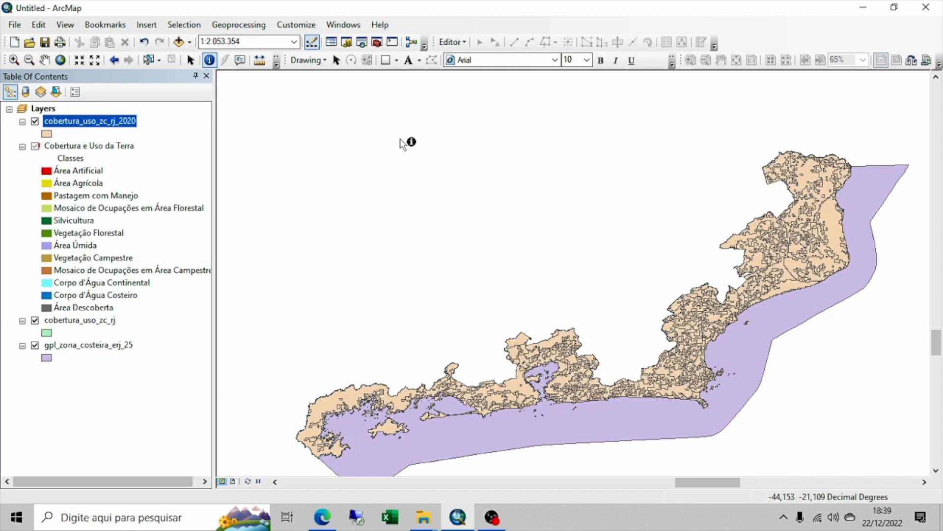
{"action": "left_click", "coordinate": [377, 43]}
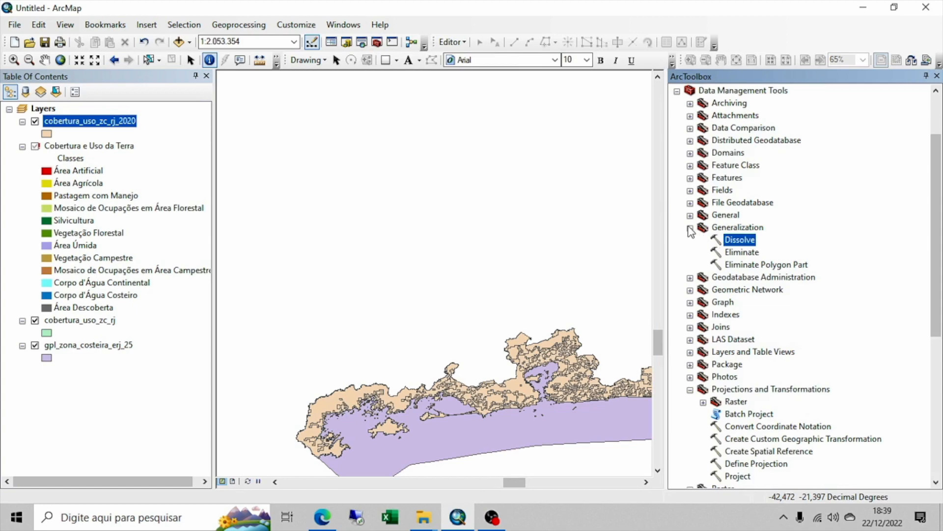
{"action": "left_click", "coordinate": [689, 228]}
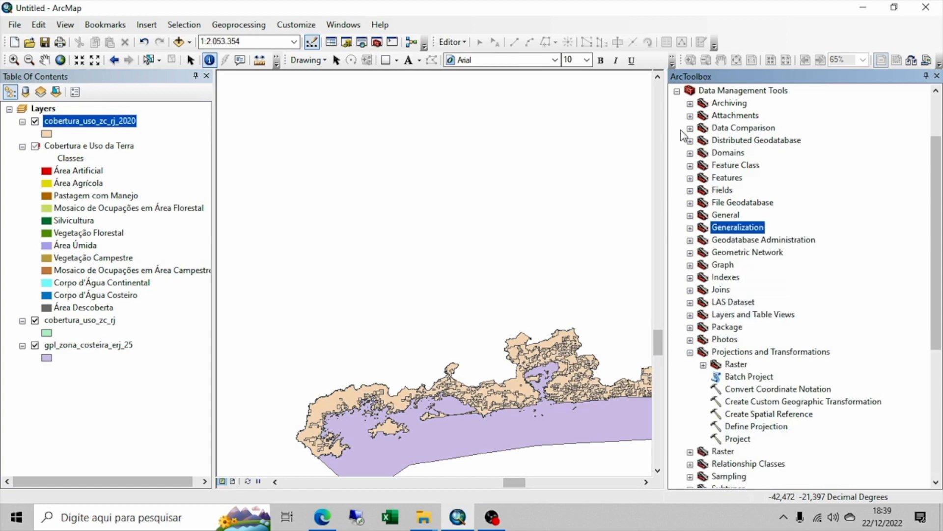
{"action": "left_click", "coordinate": [677, 92]}
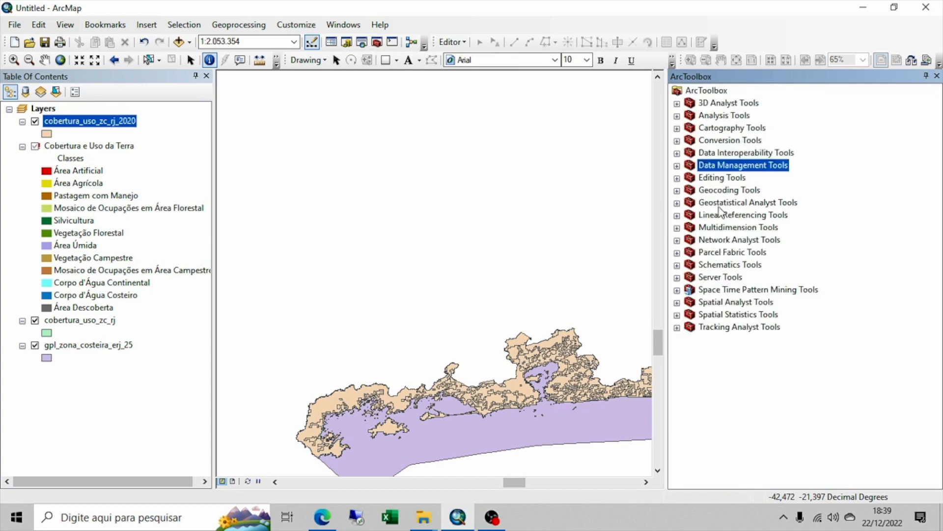
{"action": "left_click", "coordinate": [677, 165]}
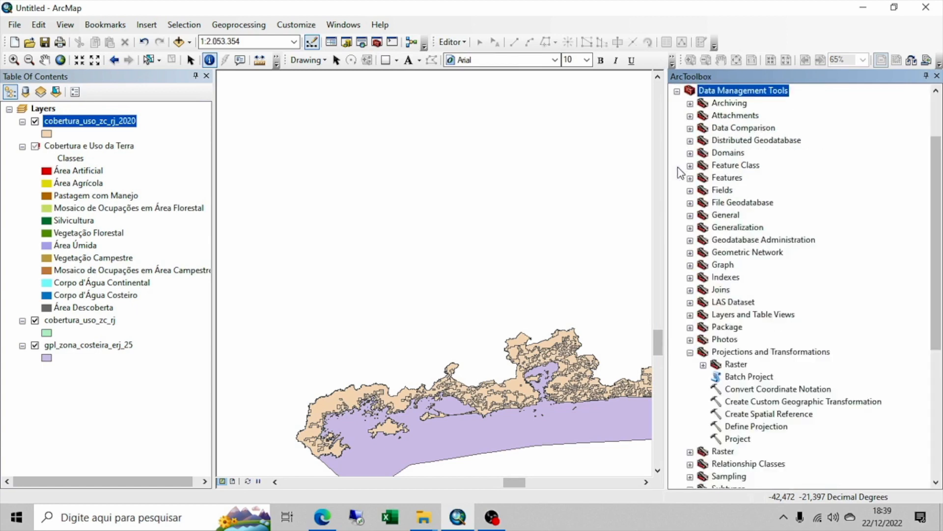
{"action": "left_click", "coordinate": [690, 352]}
{"action": "left_click", "coordinate": [747, 354]}
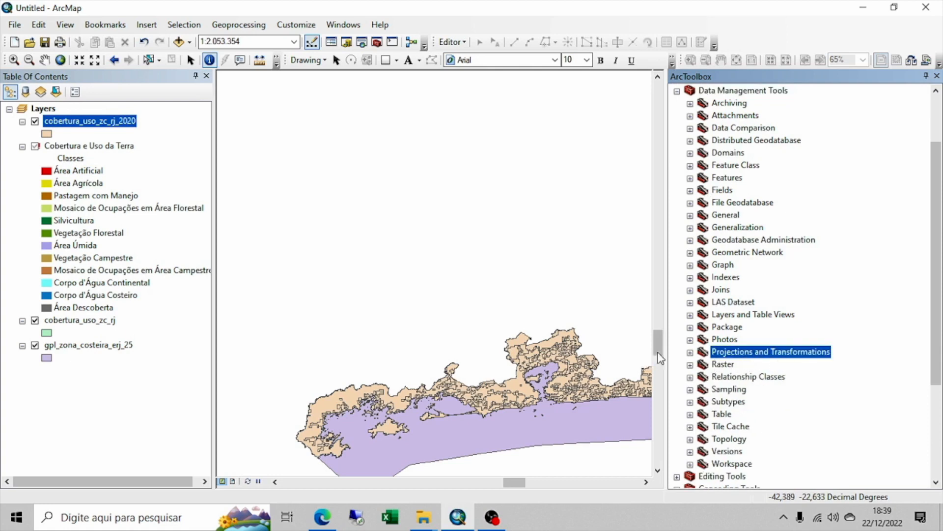
{"action": "left_click", "coordinate": [690, 352]}
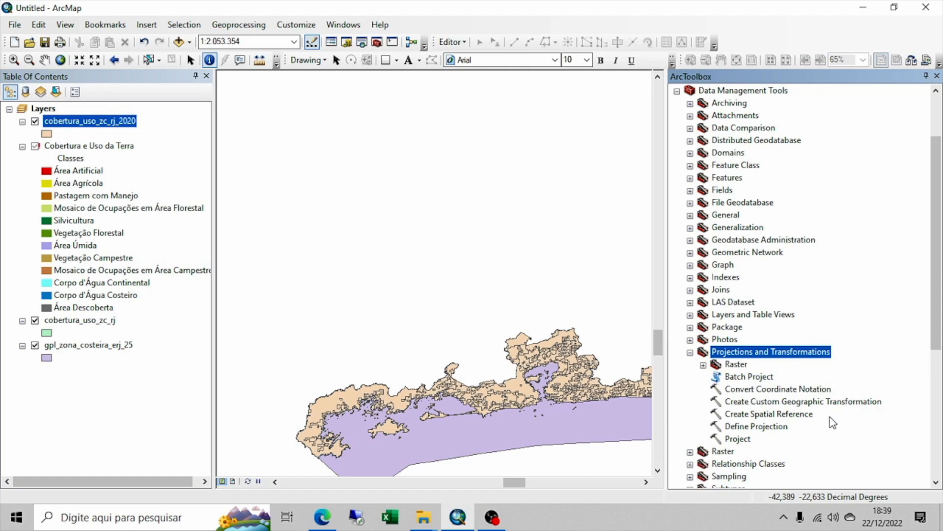
{"action": "scroll", "coordinate": [819, 417], "scroll_direction": "down", "scroll_amount": 1}
{"action": "left_click", "coordinate": [738, 402]}
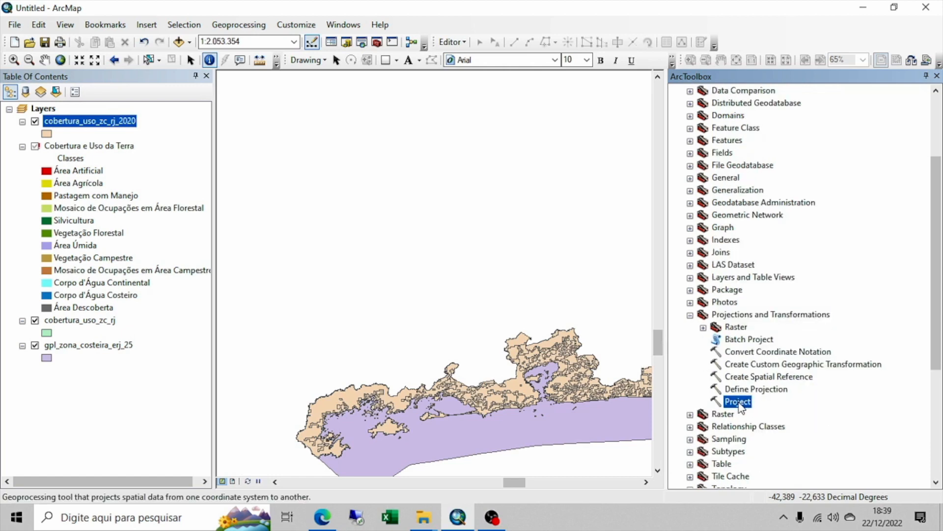
{"action": "double_click", "coordinate": [739, 402]}
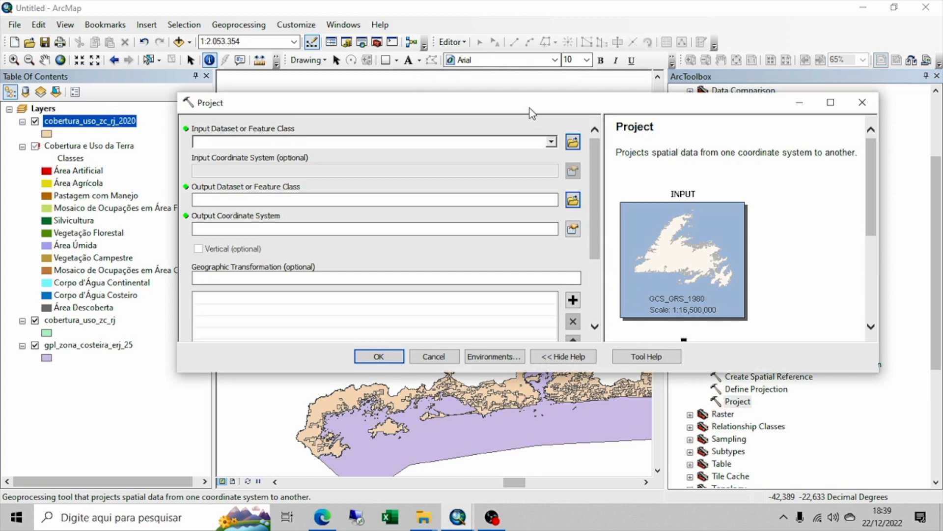
Choose the cobertura_uso_zc_rj_2020 layer as the input dataset for the projection
{"action": "left_click_drag", "start_coordinate": [531, 102], "coordinate": [579, 90]}
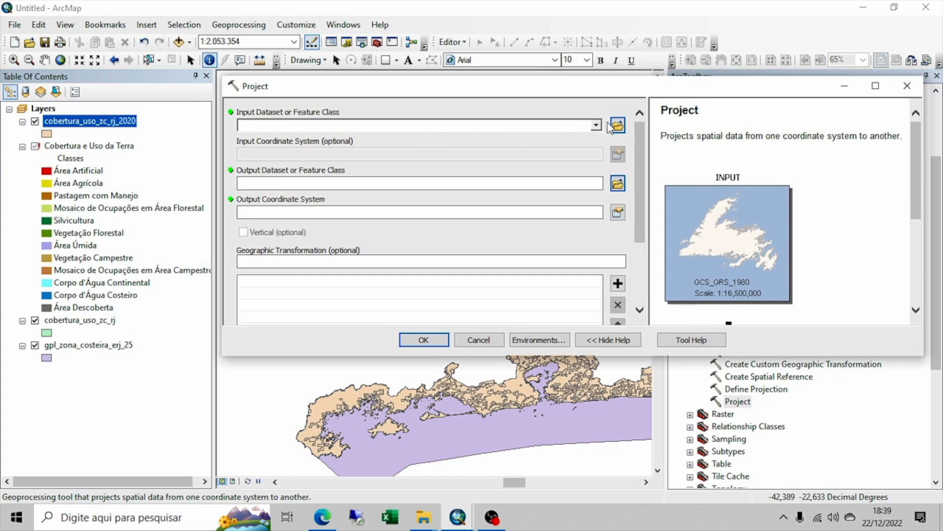
{"action": "mouse_move", "coordinate": [640, 161]}
{"action": "left_mouse_down"}
{"action": "mouse_move", "coordinate": [614, 194]}
{"action": "mouse_move", "coordinate": [624, 131]}
{"action": "mouse_move", "coordinate": [614, 155]}
{"action": "mouse_move", "coordinate": [638, 144]}
{"action": "left_mouse_up"}
{"action": "left_click", "coordinate": [598, 129]}
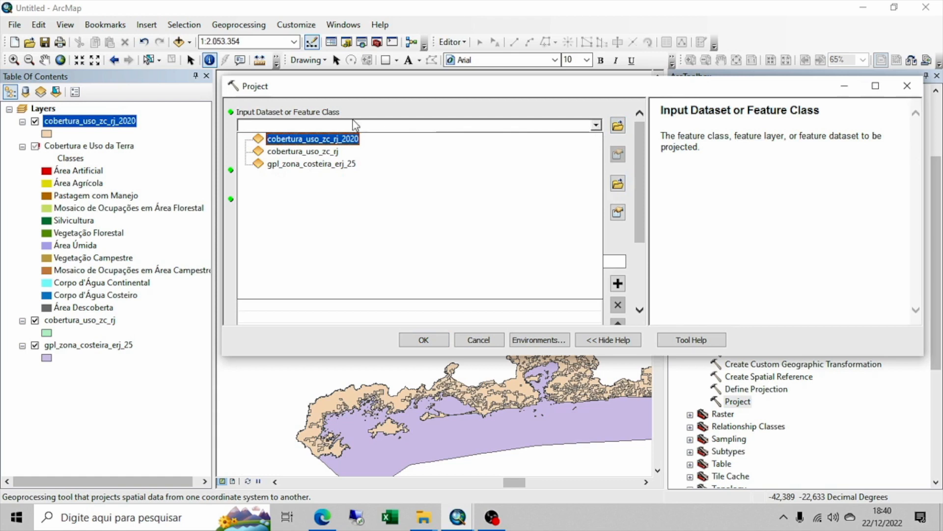
{"action": "left_click", "coordinate": [308, 141]}
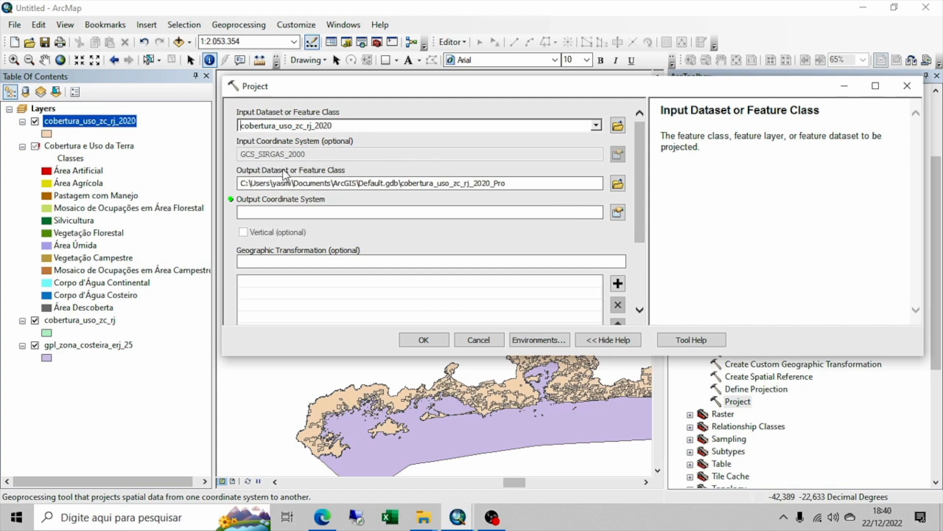
Set the output dataset to cobertura_uso_zc_rj_2020_utm.shp in the Zona Costeira RJ folder inside OUTROS SHAPES
{"action": "left_click", "coordinate": [618, 184]}
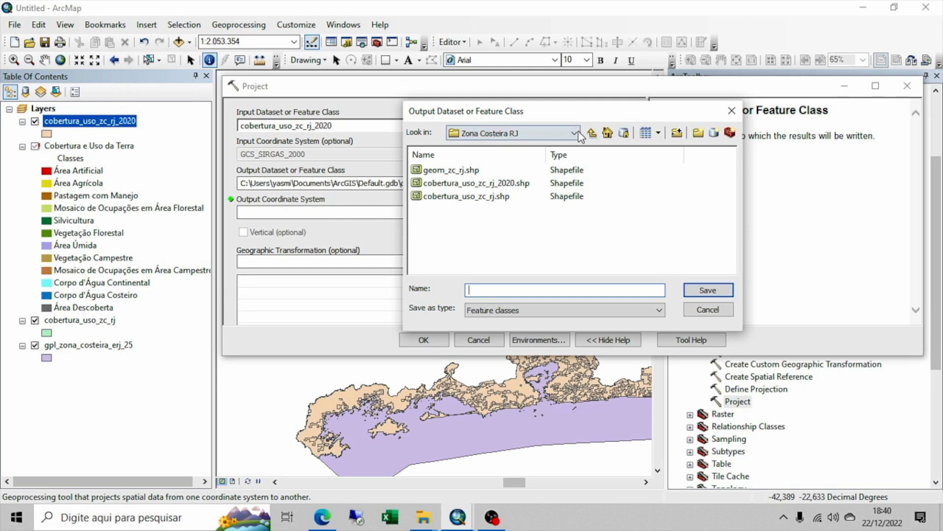
{"action": "left_click", "coordinate": [592, 132]}
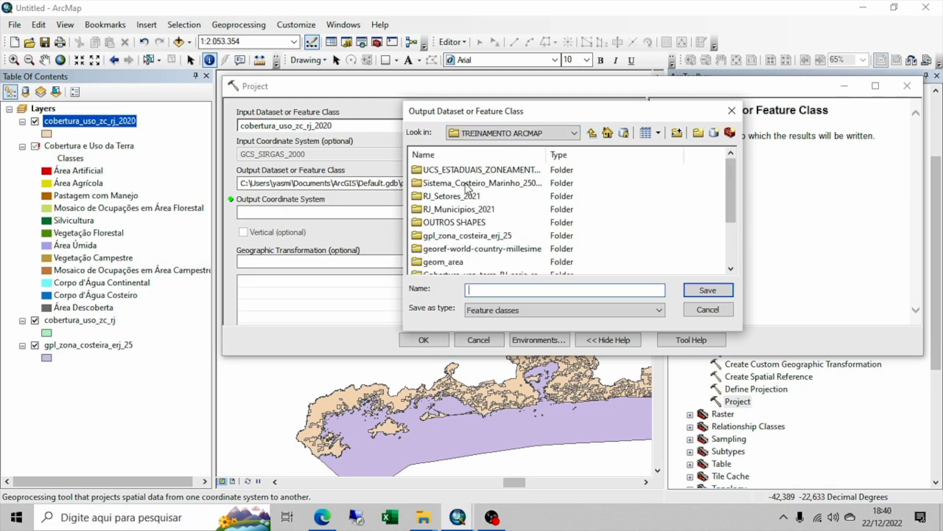
{"action": "double_click", "coordinate": [444, 223]}
{"action": "double_click", "coordinate": [470, 172]}
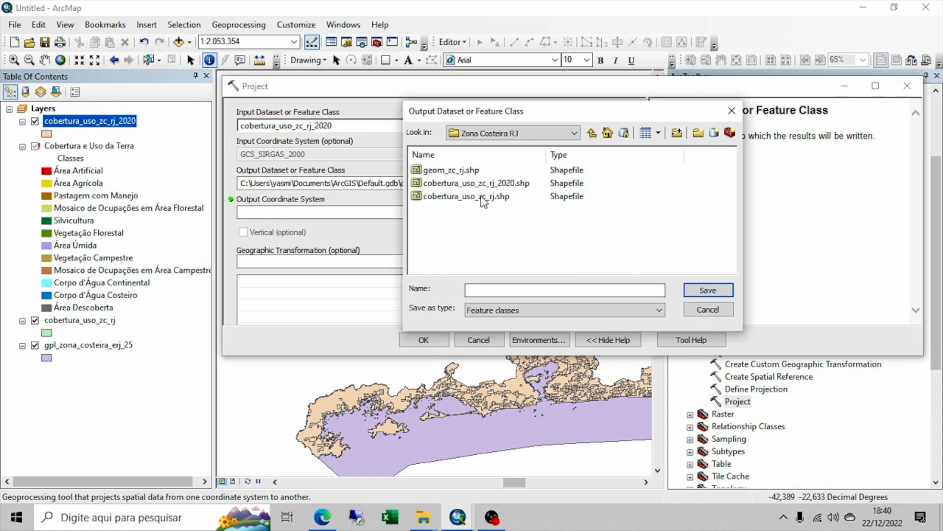
{"action": "left_click", "coordinate": [474, 184]}
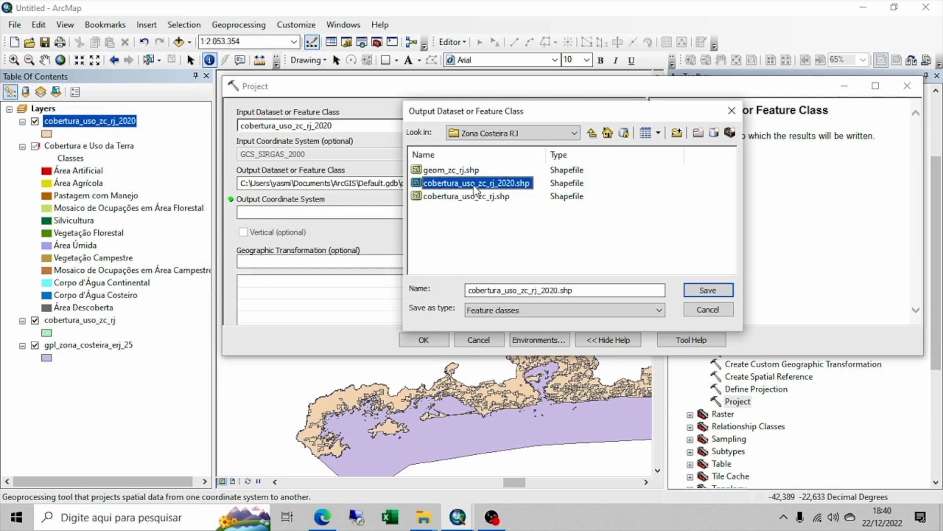
{"action": "left_click", "coordinate": [560, 290]}
{"action": "type", "text": "_utm"}
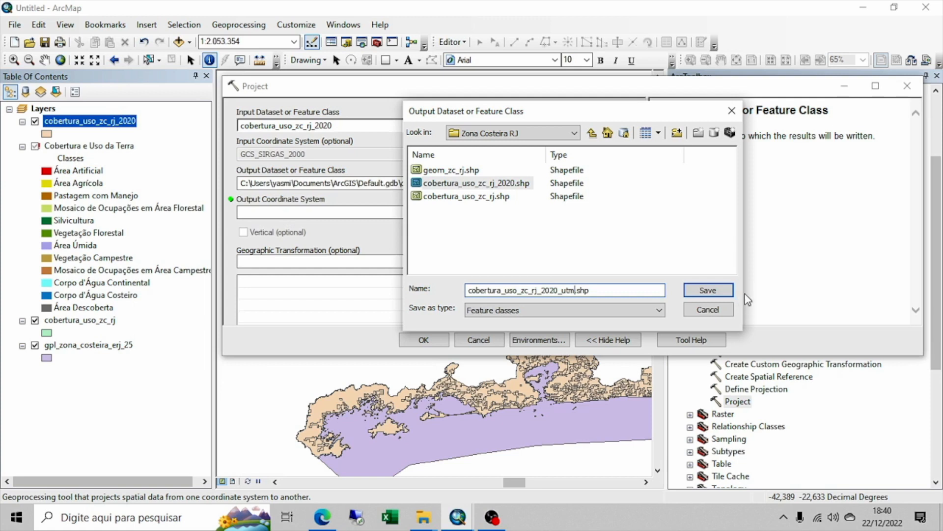
{"action": "left_click", "coordinate": [717, 294]}
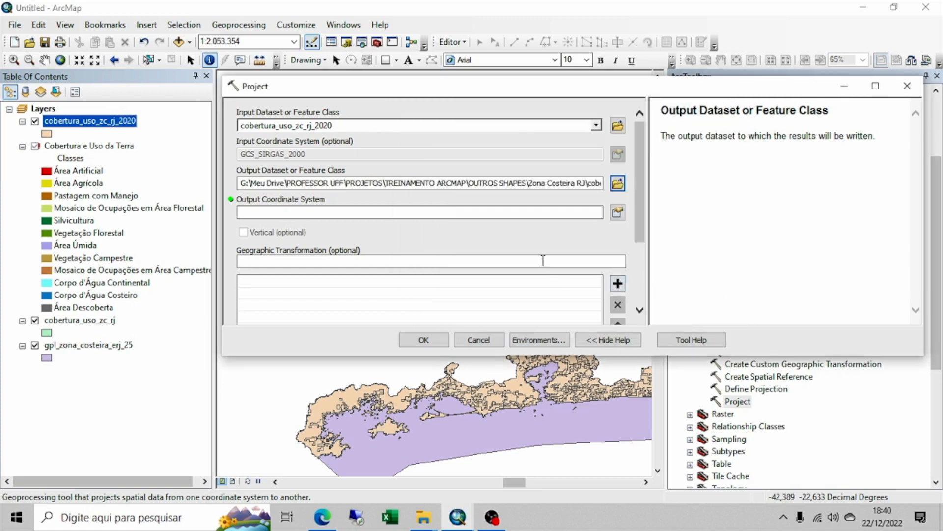
For the output coordinate system, browse the projected UTM systems of South America and expand the SIRGAS 2000 group
{"action": "left_click_drag", "start_coordinate": [642, 203], "coordinate": [636, 229]}
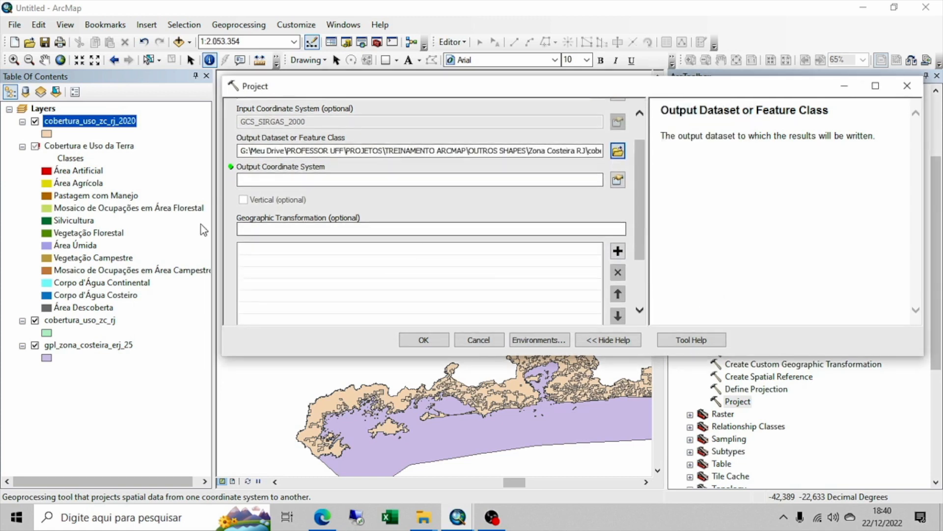
{"action": "left_click", "coordinate": [618, 179]}
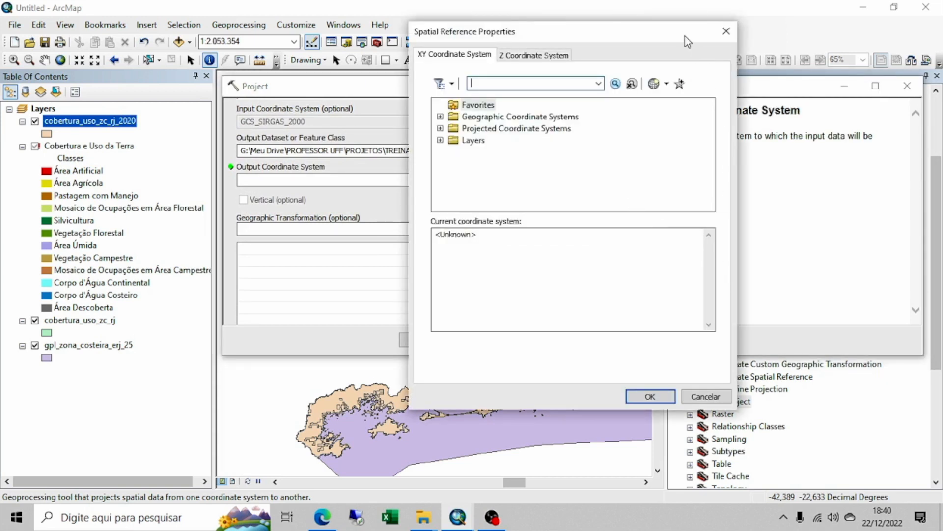
{"action": "left_click", "coordinate": [440, 117]}
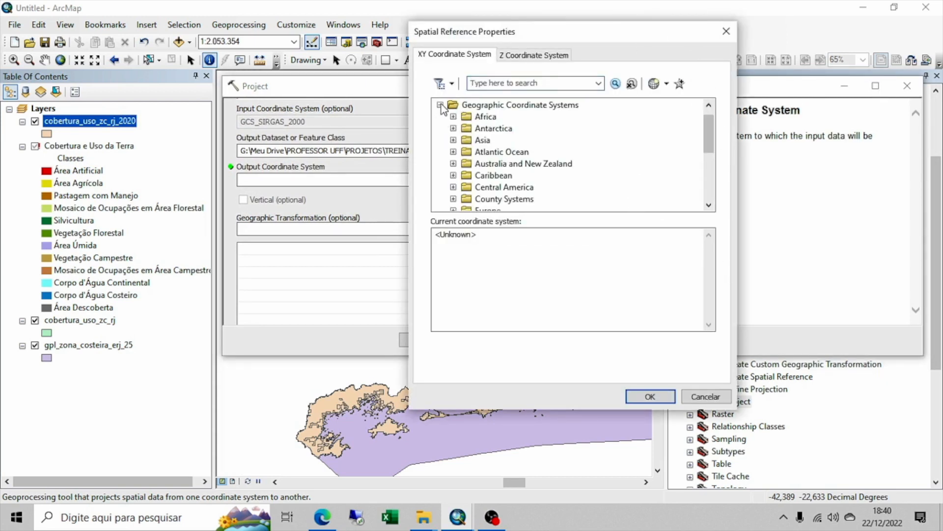
{"action": "left_click", "coordinate": [441, 117]}
{"action": "left_click", "coordinate": [440, 128]}
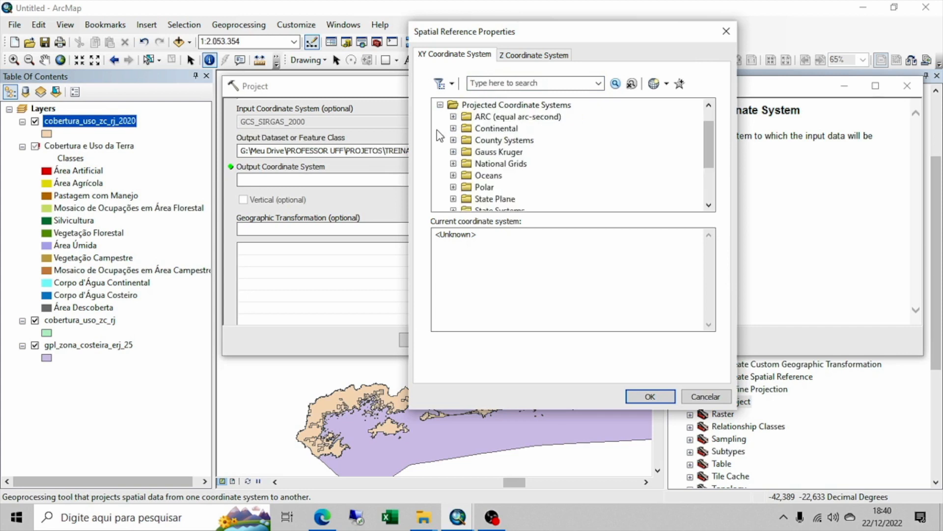
{"action": "left_click", "coordinate": [440, 103]}
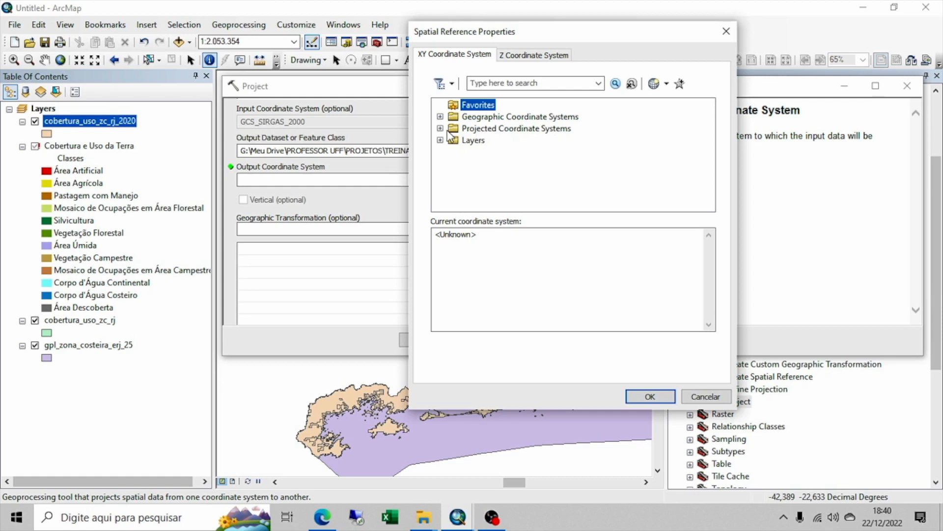
{"action": "left_click", "coordinate": [440, 128]}
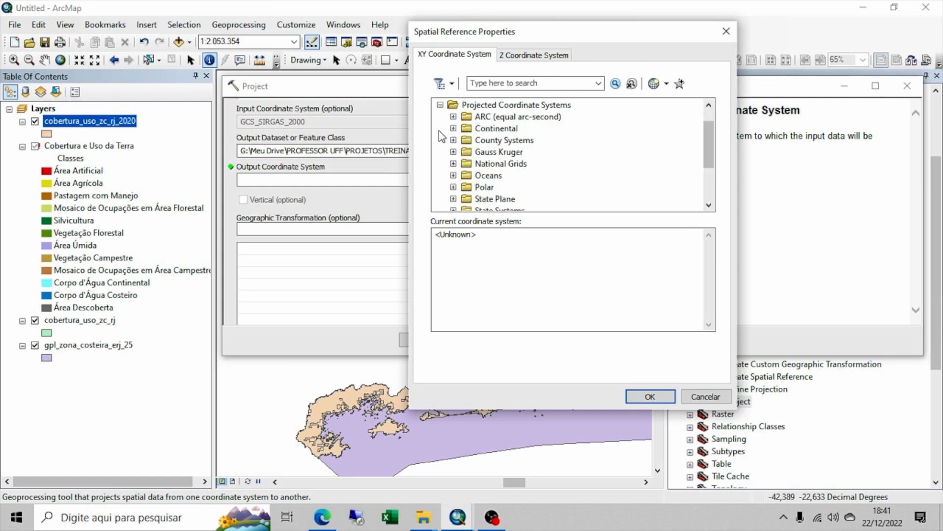
{"action": "left_click_drag", "start_coordinate": [709, 134], "coordinate": [717, 184]}
{"action": "left_click", "coordinate": [453, 163]}
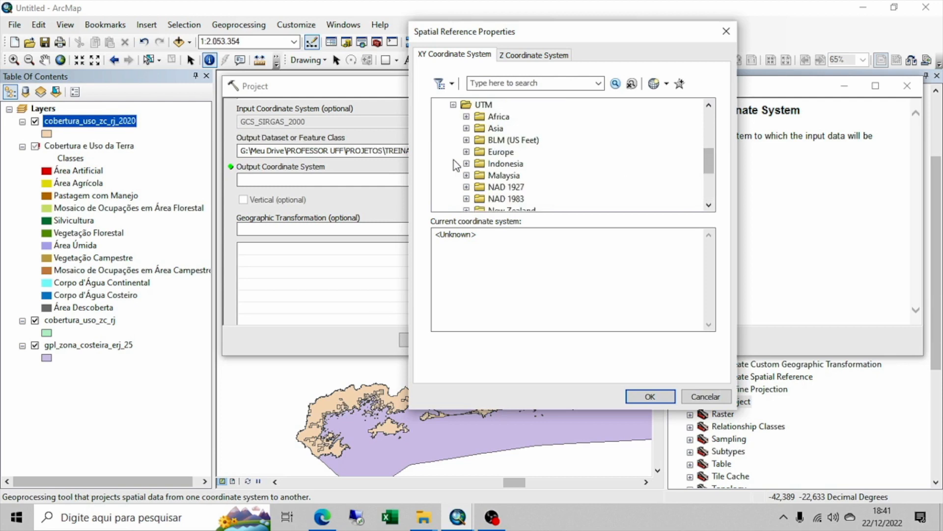
{"action": "left_click_drag", "start_coordinate": [709, 164], "coordinate": [697, 185]}
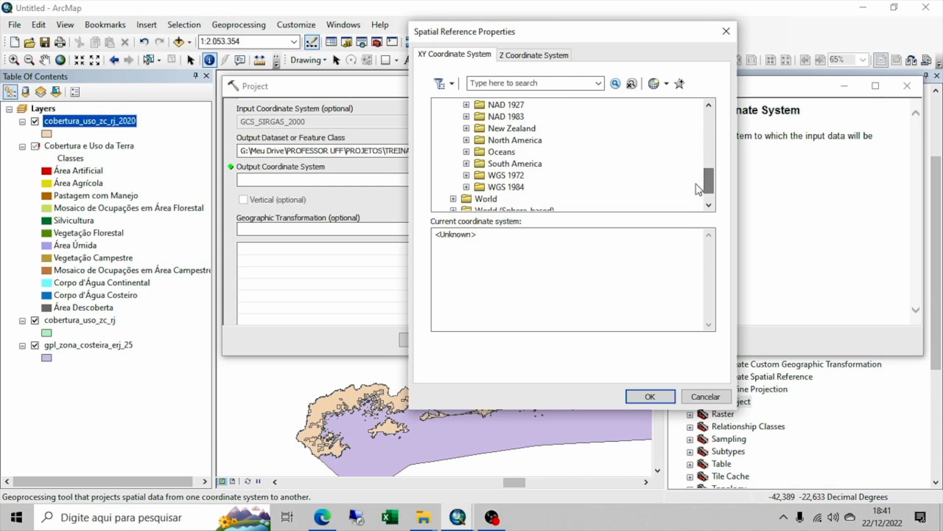
{"action": "left_click", "coordinate": [467, 163]}
{"action": "left_click_drag", "start_coordinate": [709, 140], "coordinate": [712, 200]}
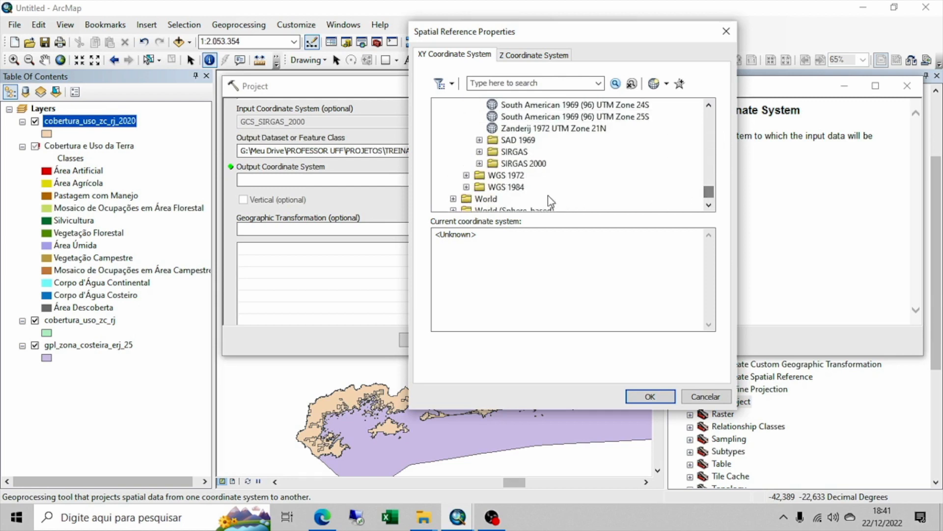
{"action": "left_click", "coordinate": [479, 163]}
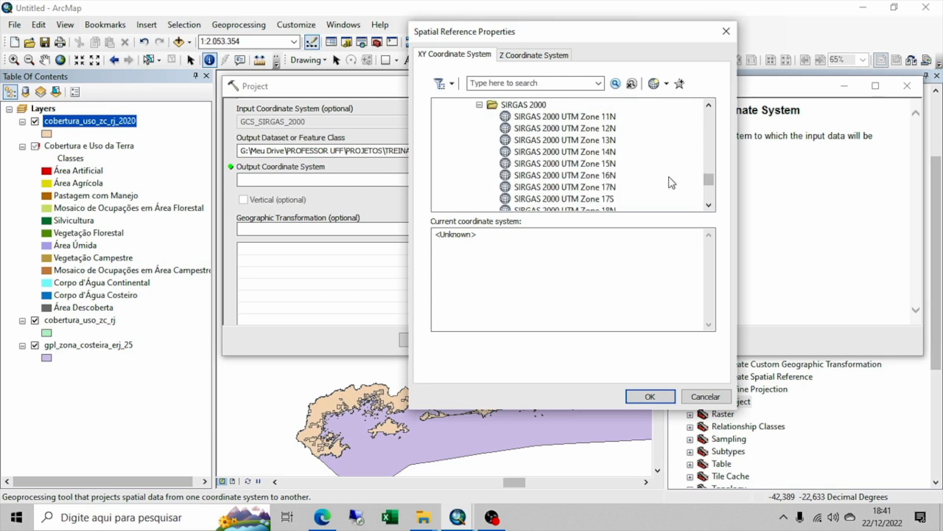
Set the output coordinate system to SIRGAS 2000 UTM Zone 24S and run the projection
{"action": "left_click_drag", "start_coordinate": [708, 179], "coordinate": [709, 189]}
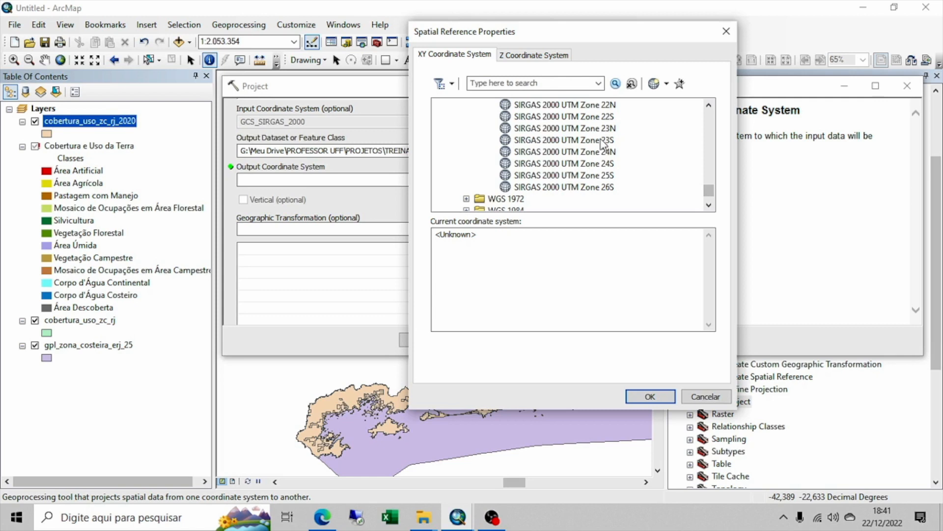
{"action": "left_click", "coordinate": [597, 166]}
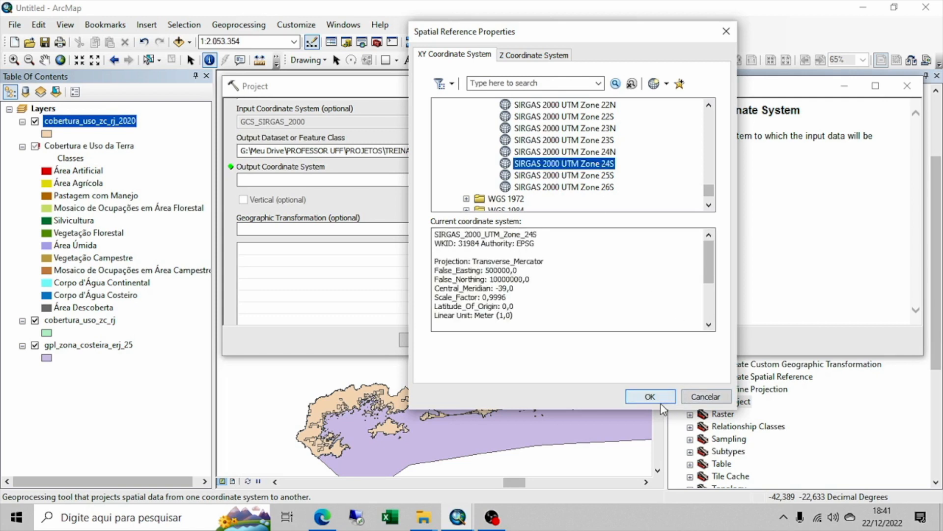
{"action": "left_click", "coordinate": [605, 141]}
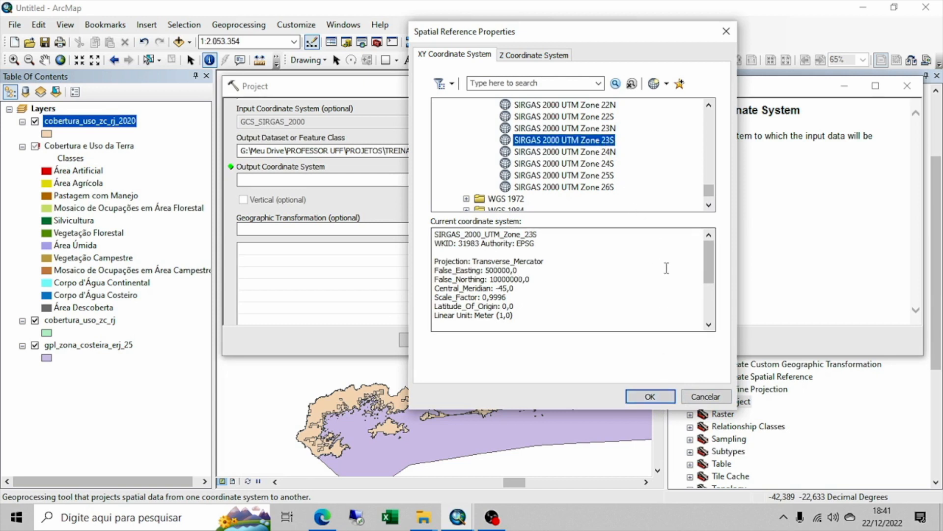
{"action": "left_click", "coordinate": [583, 164]}
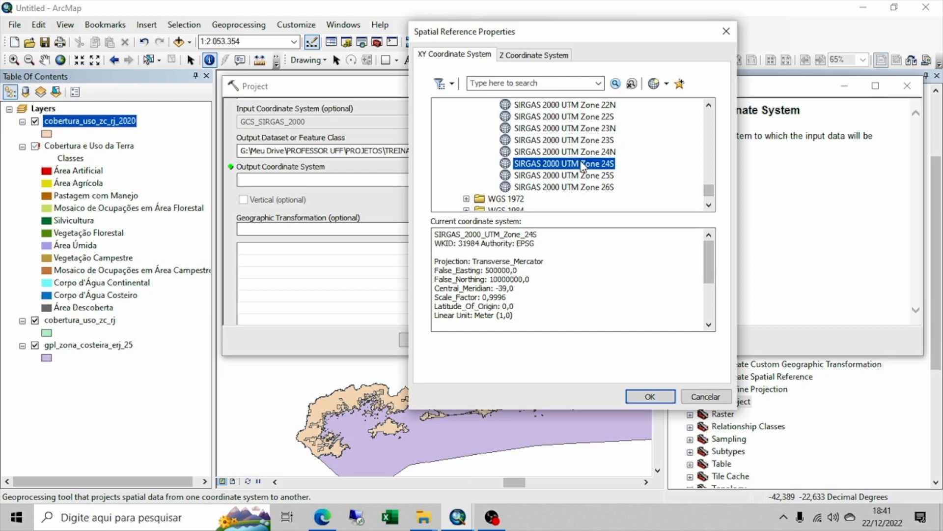
{"action": "left_click", "coordinate": [649, 396]}
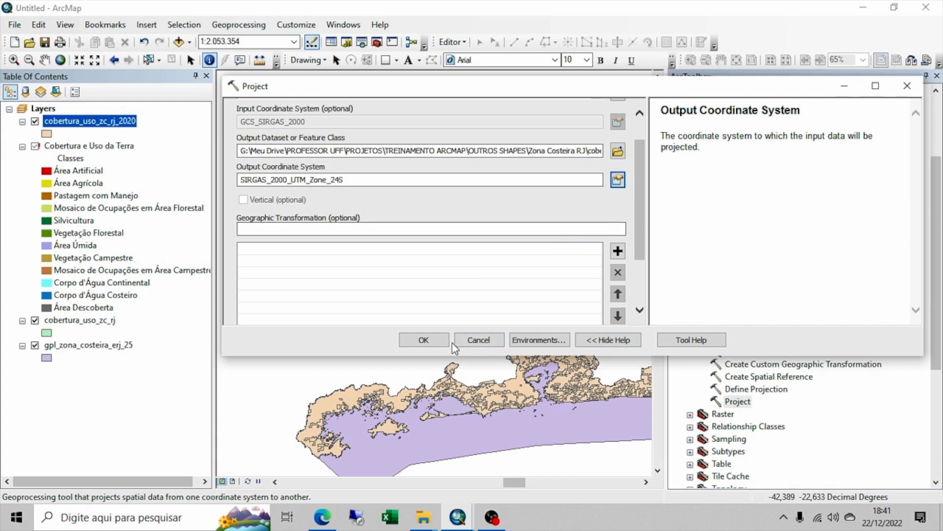
{"action": "left_click", "coordinate": [435, 340]}
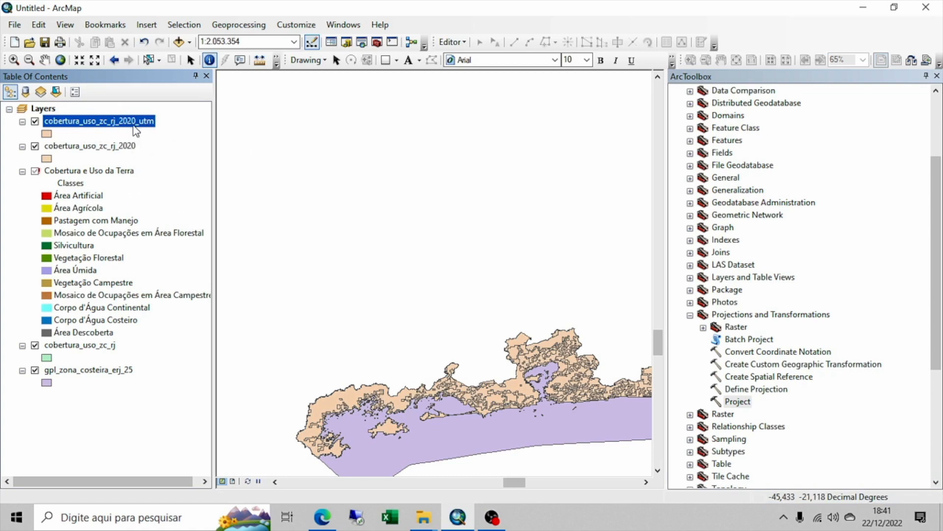
Open the attribute table of the cobertura_uso_zc_rj_2020_utm layer and start Calculate Geometry on its area field outside an edit session
{"action": "right_click", "coordinate": [137, 122]}
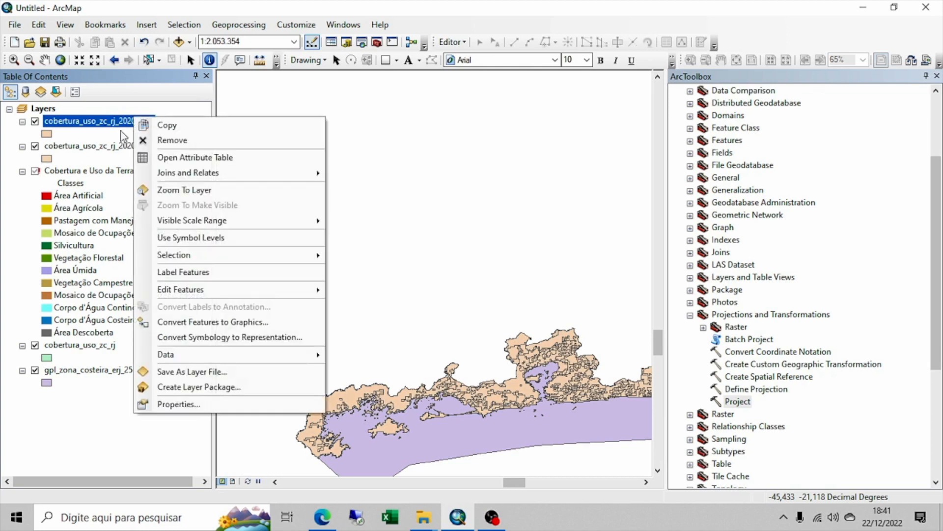
{"action": "left_click", "coordinate": [180, 161]}
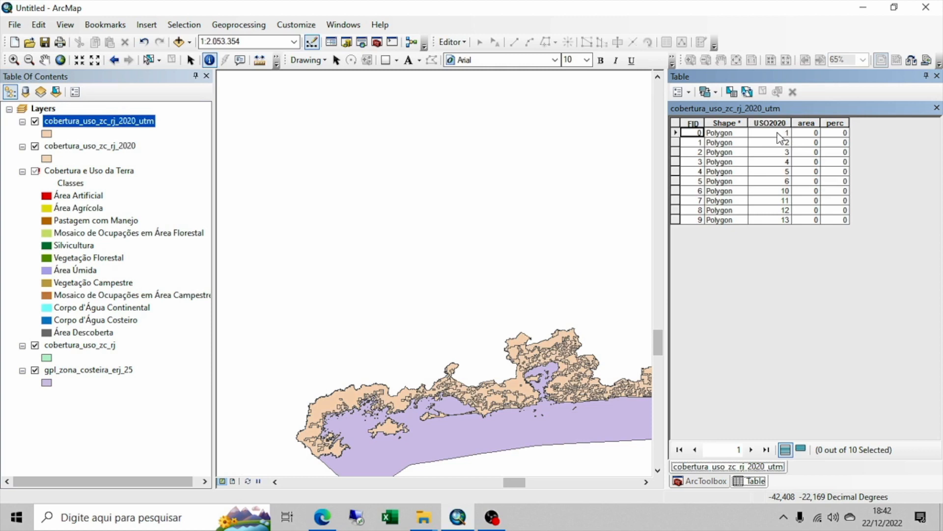
{"action": "right_click", "coordinate": [812, 121]}
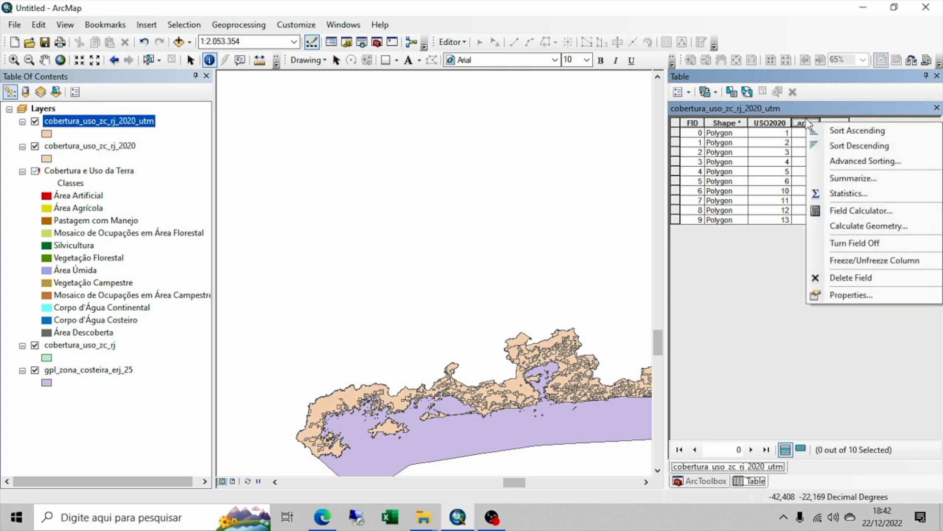
{"action": "left_click", "coordinate": [804, 126]}
{"action": "right_click", "coordinate": [802, 123]}
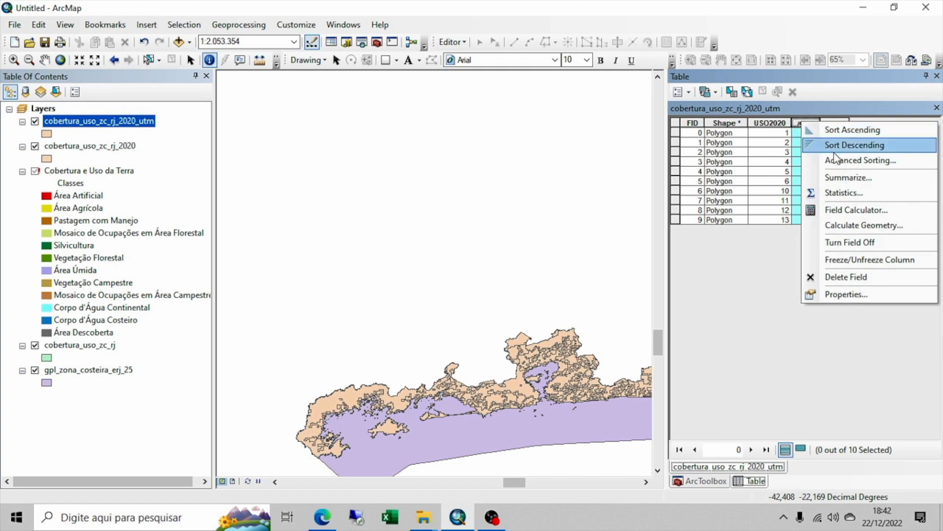
{"action": "left_click", "coordinate": [864, 225]}
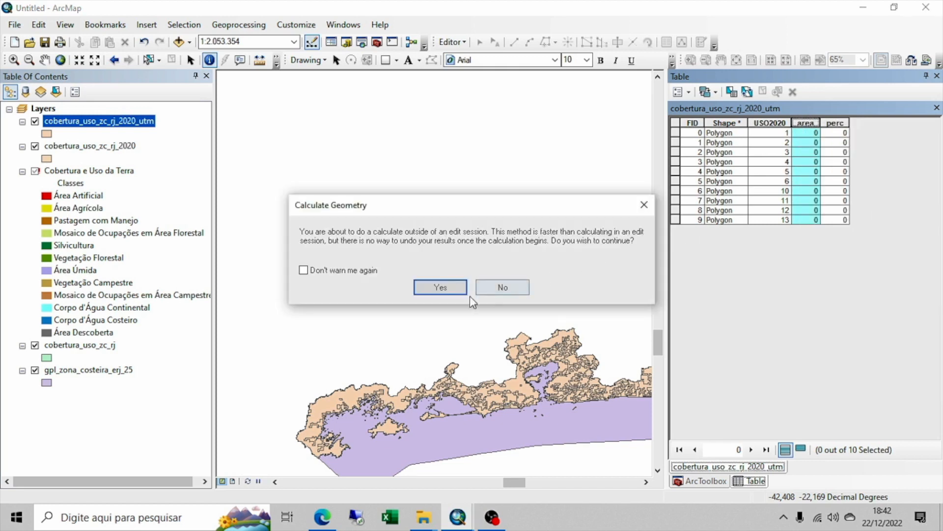
{"action": "left_click", "coordinate": [440, 288]}
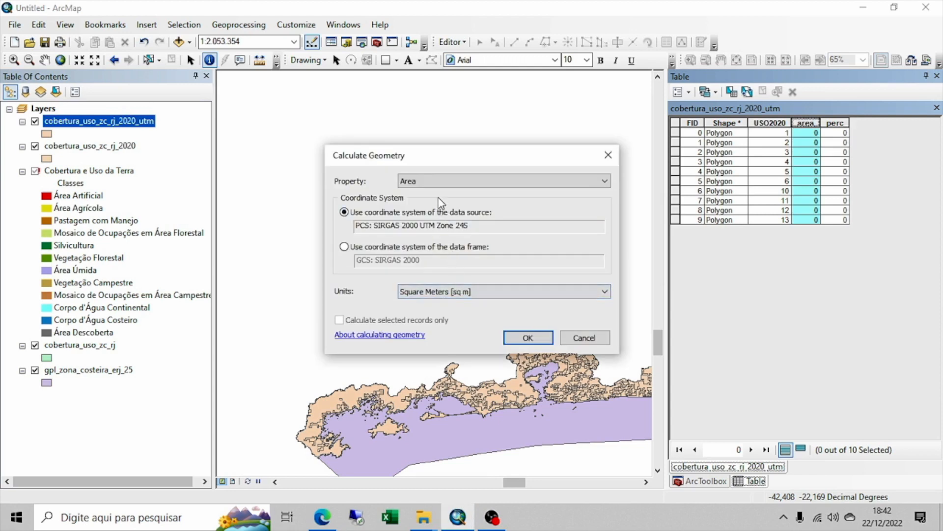
Calculate the Area property in square kilometers using the data source's SIRGAS 2000 UTM Zone 24S coordinate system, and widen the area column
{"action": "left_click", "coordinate": [438, 182]}
{"action": "left_click", "coordinate": [439, 194]}
{"action": "left_click", "coordinate": [438, 182]}
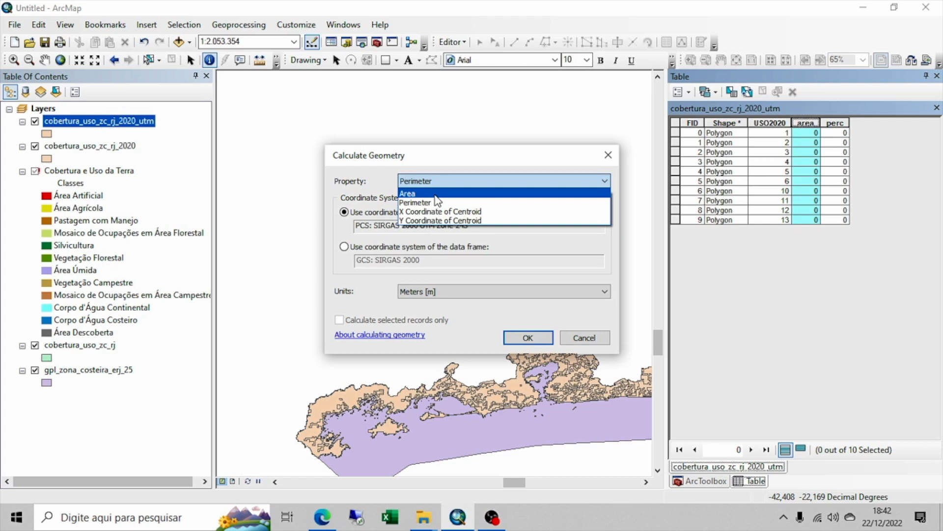
{"action": "left_click", "coordinate": [435, 196]}
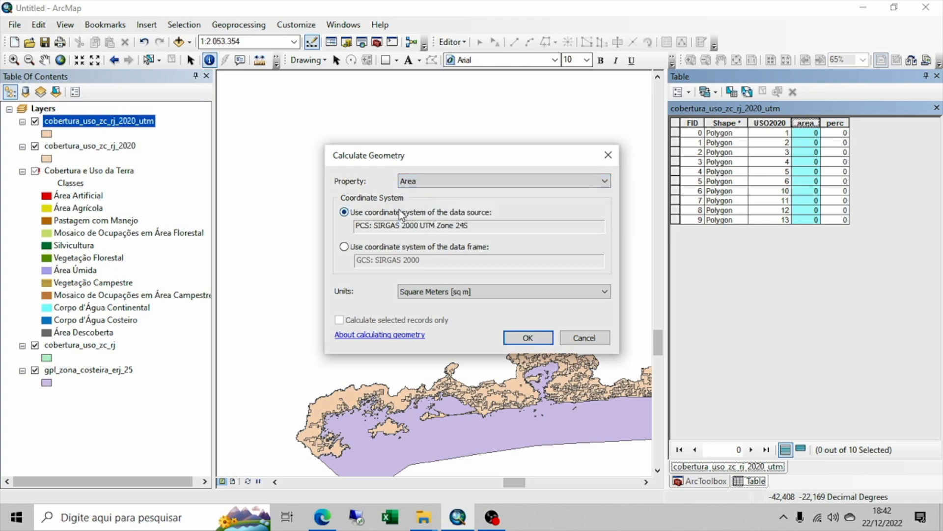
{"action": "left_click_drag", "start_coordinate": [357, 222], "coordinate": [365, 222]}
{"action": "left_click_drag", "start_coordinate": [371, 227], "coordinate": [470, 231]}
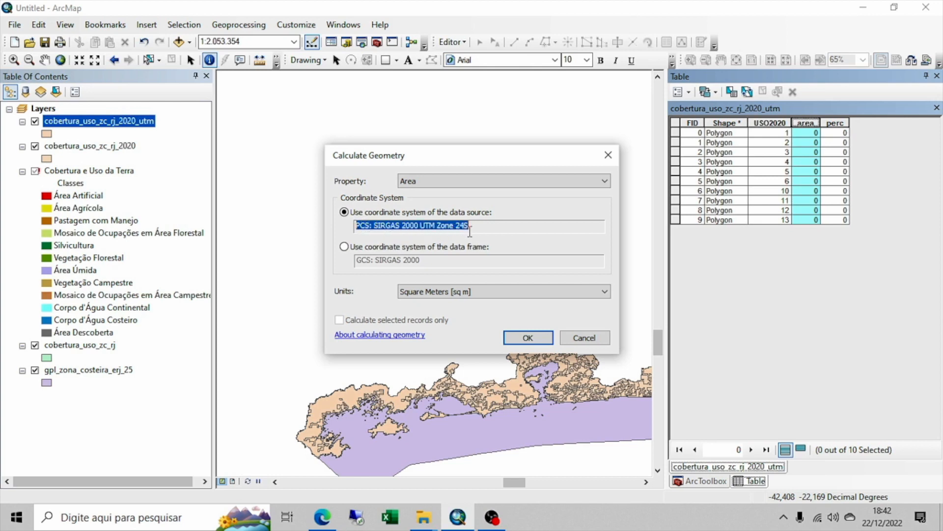
{"action": "left_click", "coordinate": [483, 225]}
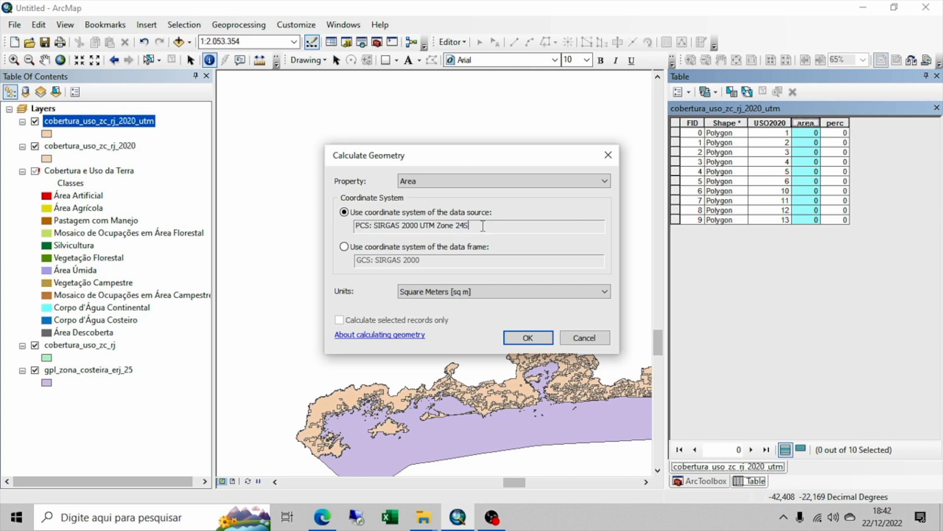
{"action": "left_click", "coordinate": [450, 295]}
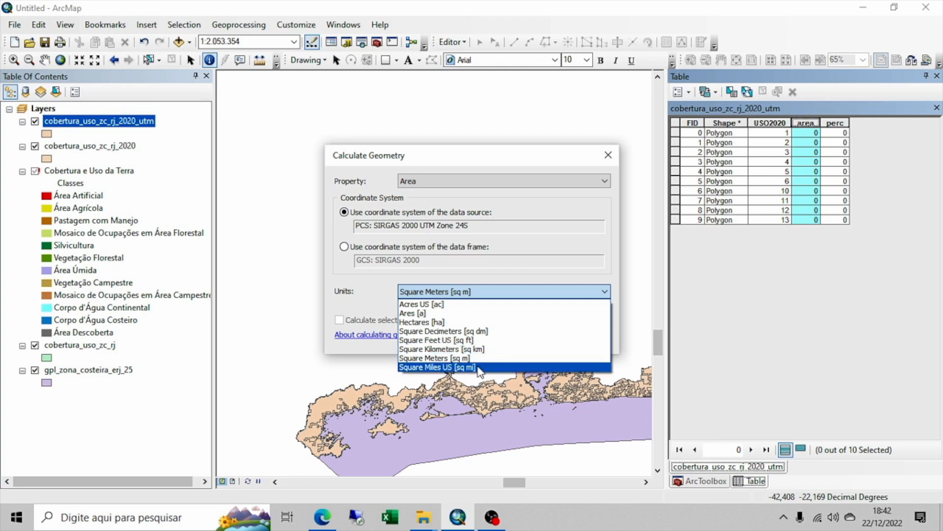
{"action": "left_click", "coordinate": [490, 349]}
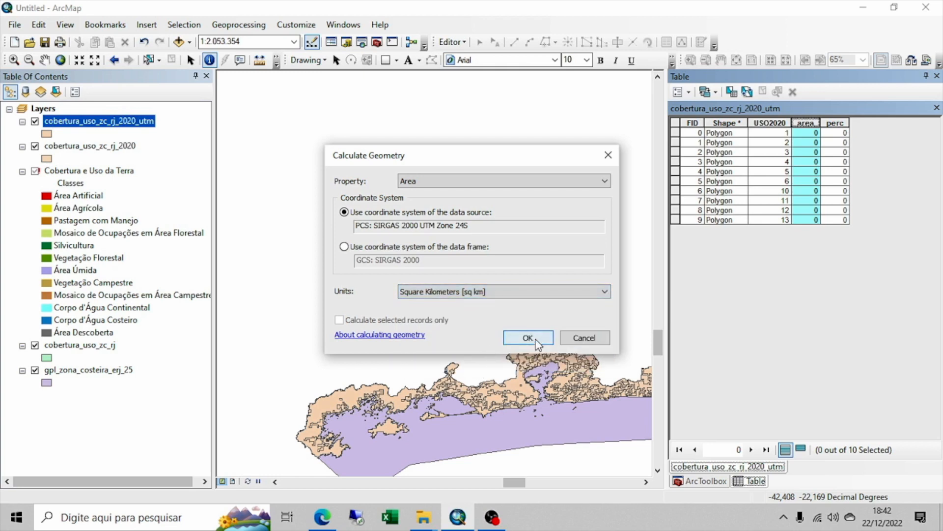
{"action": "left_click", "coordinate": [537, 342]}
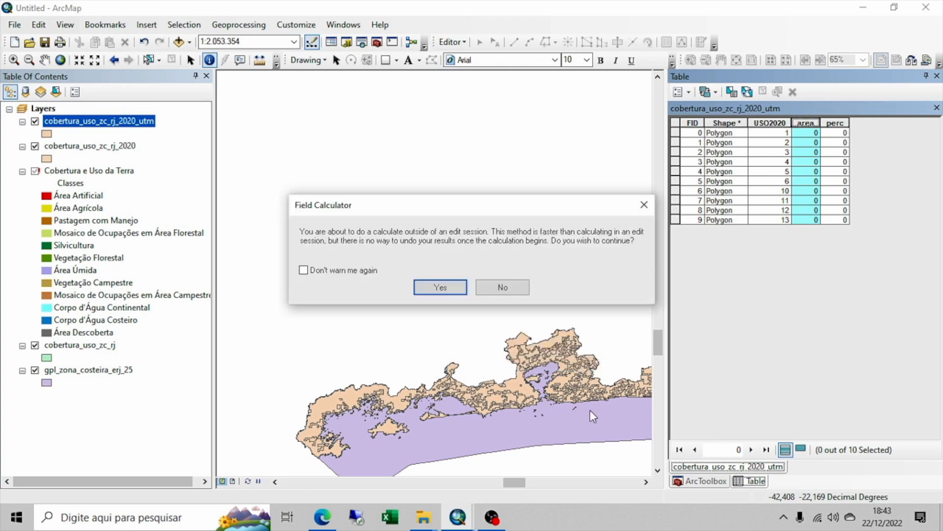
{"action": "left_click", "coordinate": [448, 285]}
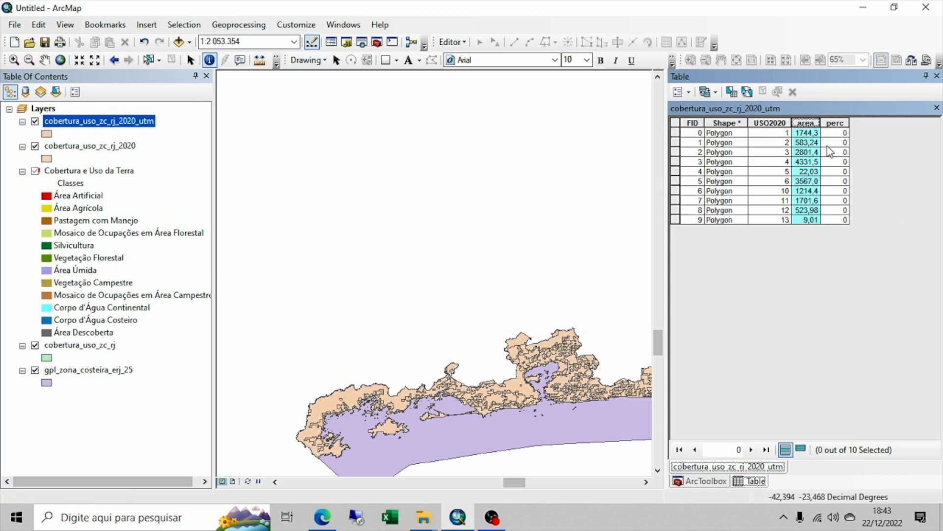
{"action": "left_click_drag", "start_coordinate": [821, 123], "coordinate": [829, 123]}
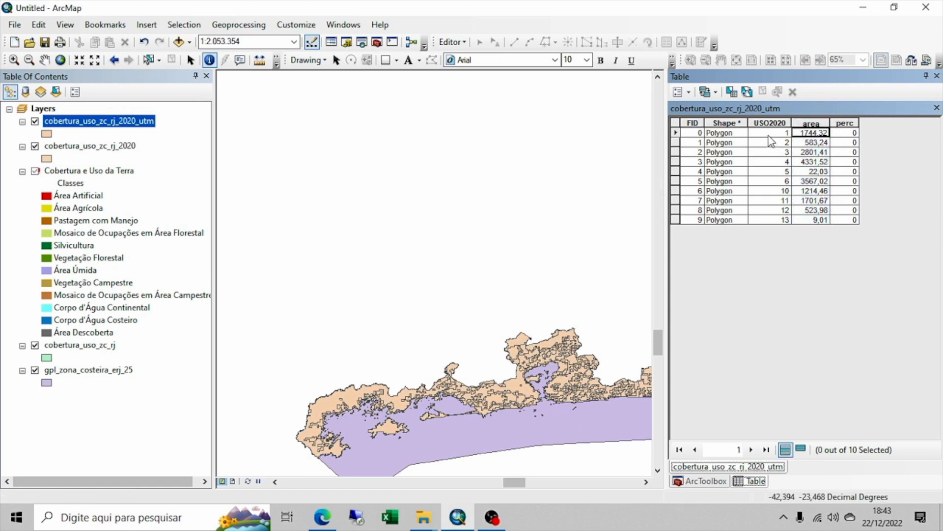
Examine the USO2020 class codes and the area calculated for each land cover class
{"action": "left_click", "coordinate": [803, 136]}
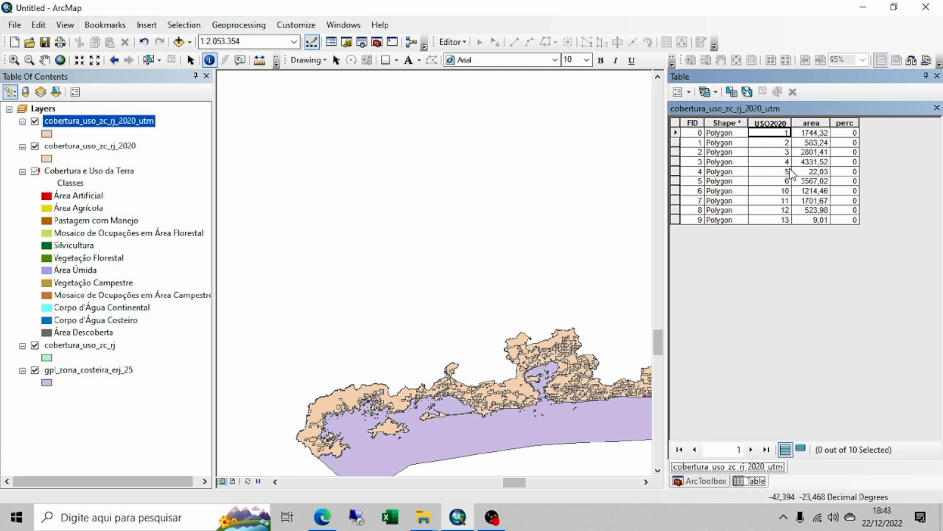
{"action": "left_click", "coordinate": [772, 183]}
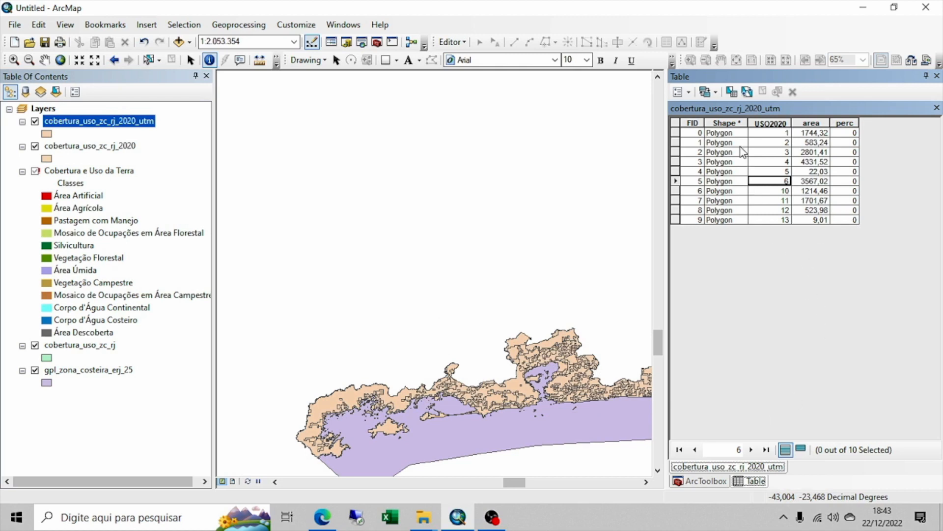
{"action": "left_click", "coordinate": [765, 122]}
{"action": "left_click", "coordinate": [852, 125]}
{"action": "left_click", "coordinate": [772, 124]}
{"action": "left_click", "coordinate": [774, 133]}
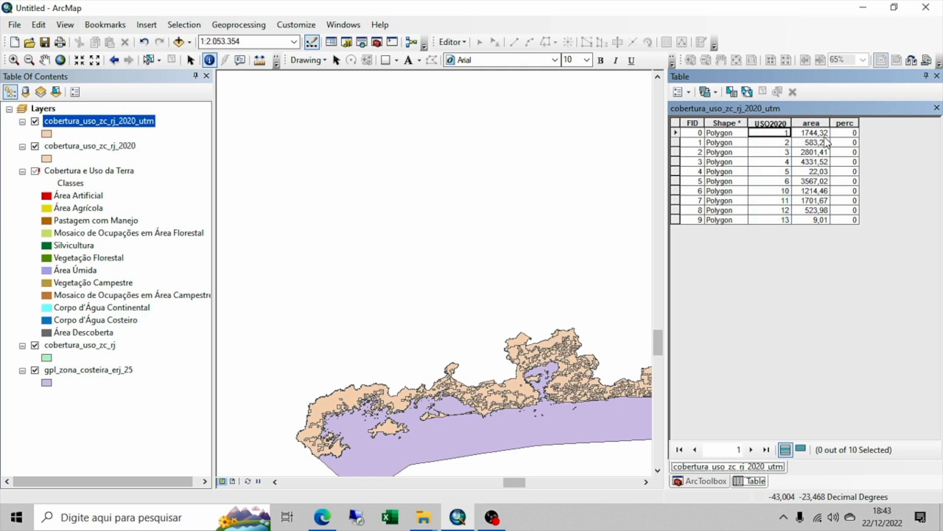
{"action": "left_click", "coordinate": [760, 143]}
{"action": "left_click", "coordinate": [774, 161]}
{"action": "left_click", "coordinate": [776, 182]}
{"action": "left_click", "coordinate": [778, 209]}
{"action": "left_click", "coordinate": [779, 221]}
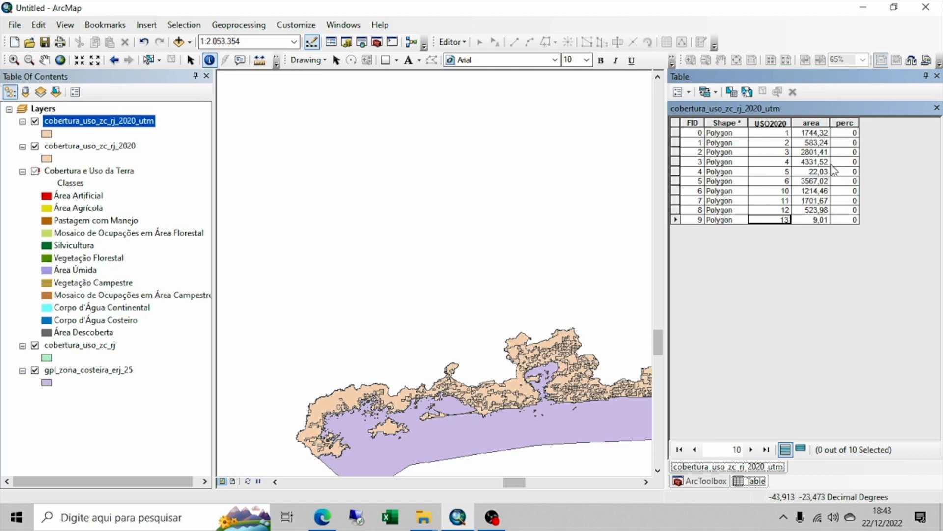
Display the statistics of the area field, copy the sum of all areas, and close the statistics
{"action": "right_click", "coordinate": [804, 121]}
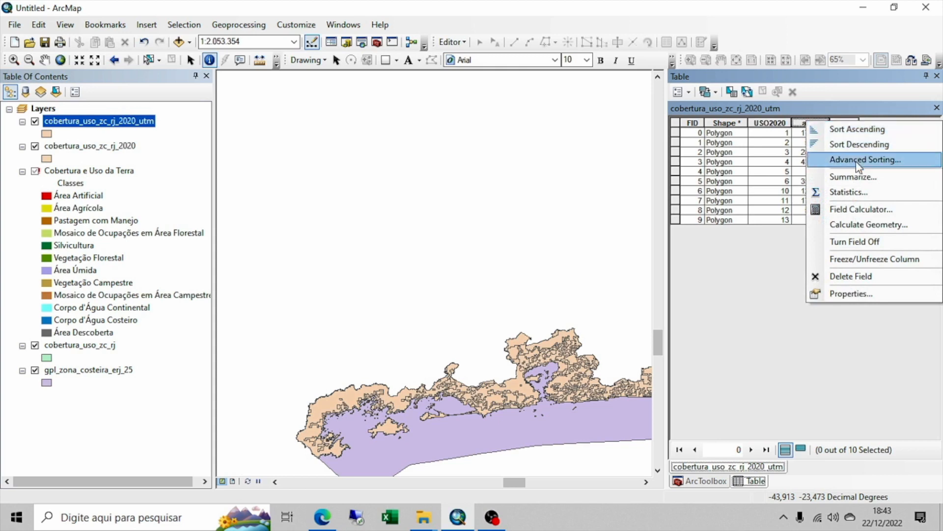
{"action": "left_click", "coordinate": [906, 196]}
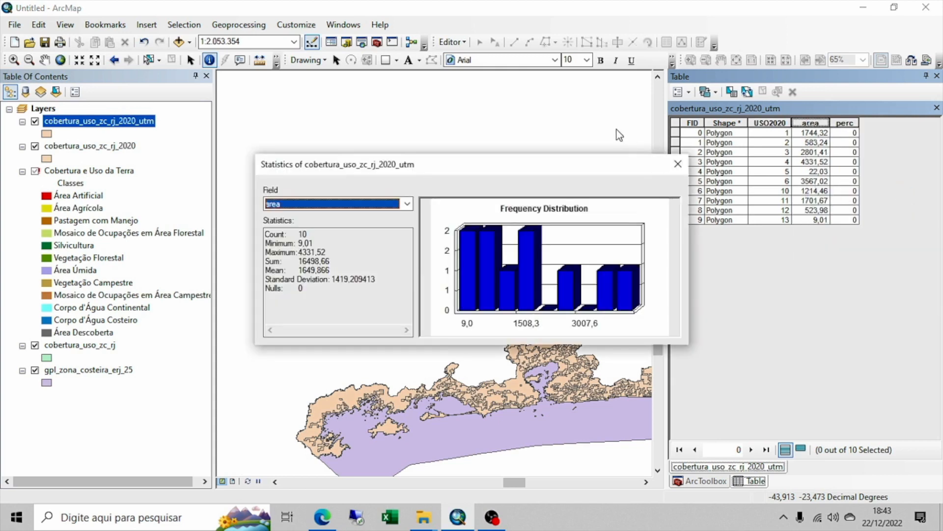
{"action": "left_click_drag", "start_coordinate": [619, 166], "coordinate": [579, 103]}
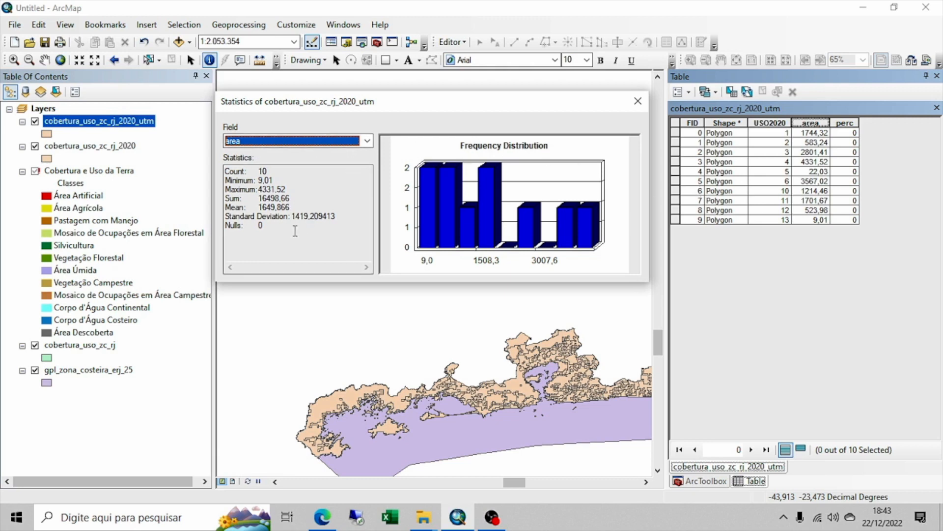
{"action": "left_click_drag", "start_coordinate": [259, 180], "coordinate": [276, 179]}
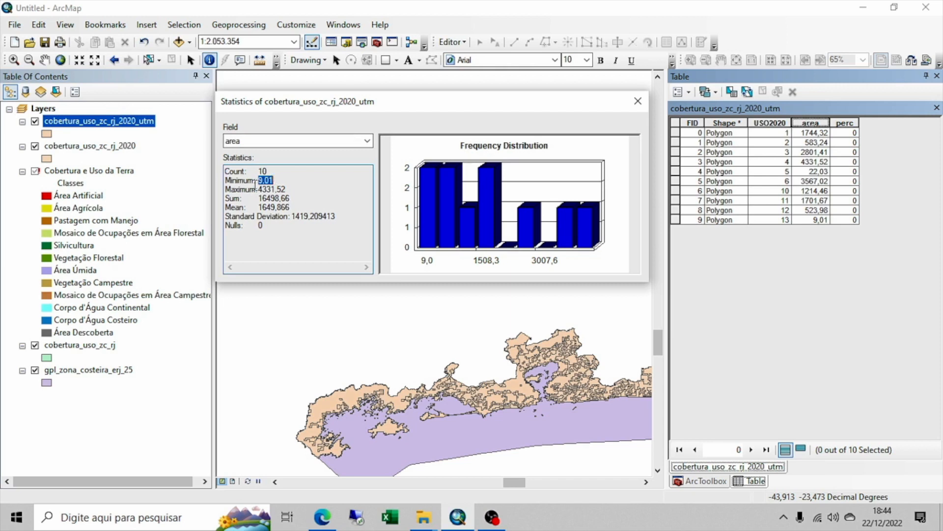
{"action": "left_click_drag", "start_coordinate": [260, 186], "coordinate": [290, 199]}
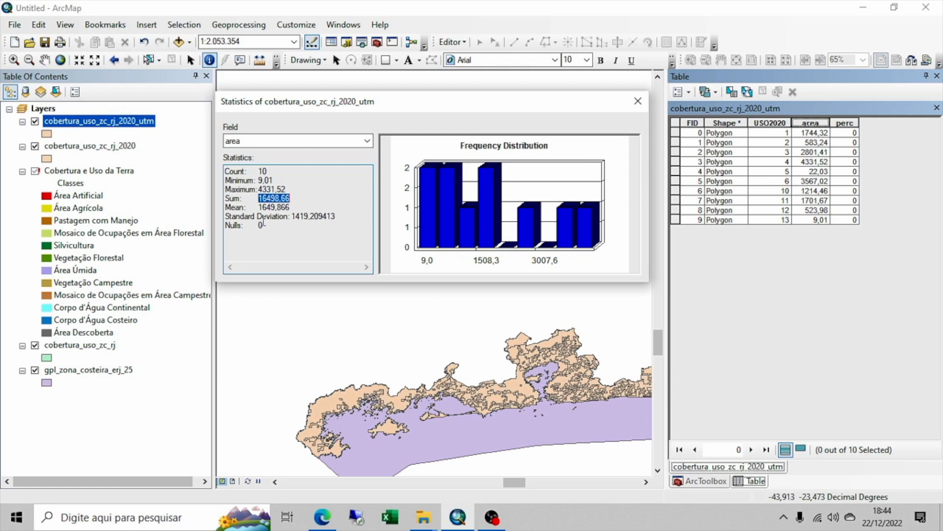
{"action": "left_click", "coordinate": [315, 254]}
{"action": "left_click_drag", "start_coordinate": [258, 198], "coordinate": [294, 198]}
{"action": "right_click", "coordinate": [288, 199]}
{"action": "left_click", "coordinate": [352, 238]}
{"action": "left_click", "coordinate": [638, 100]}
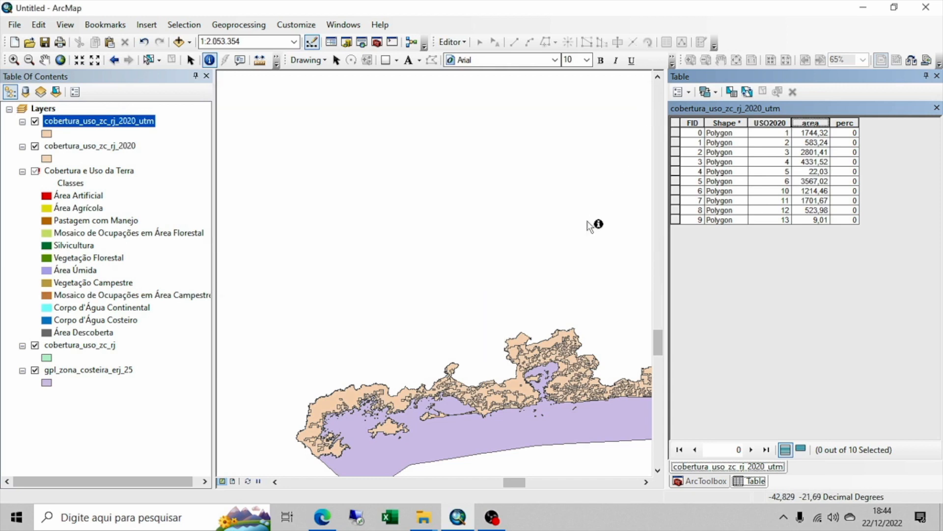
Examine the perc field row by row and compare it with the area field
{"action": "left_click", "coordinate": [846, 162]}
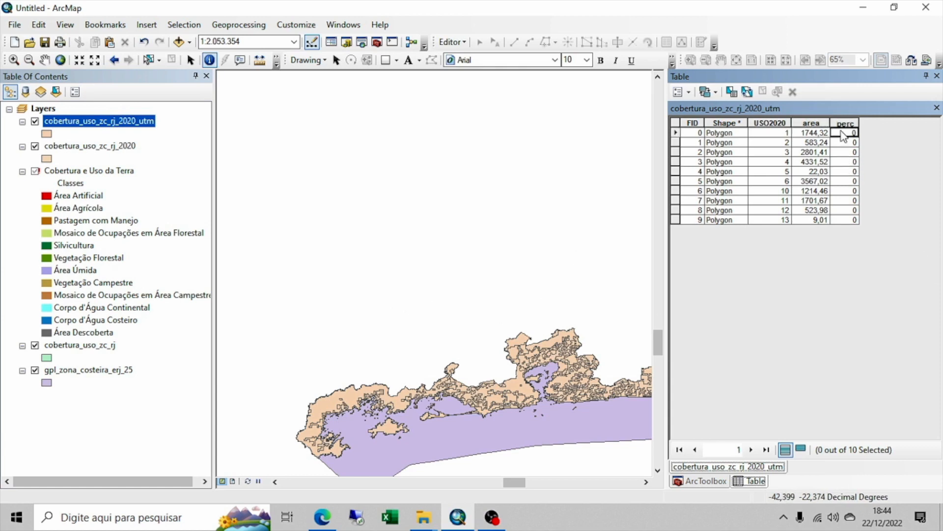
{"action": "left_click", "coordinate": [845, 220]}
{"action": "left_click", "coordinate": [844, 133]}
{"action": "left_click", "coordinate": [843, 142]}
{"action": "left_click", "coordinate": [844, 152]}
{"action": "left_click", "coordinate": [845, 162]}
{"action": "left_click", "coordinate": [845, 171]}
{"action": "left_click", "coordinate": [845, 181]}
{"action": "left_click", "coordinate": [845, 190]}
{"action": "left_click", "coordinate": [803, 134]}
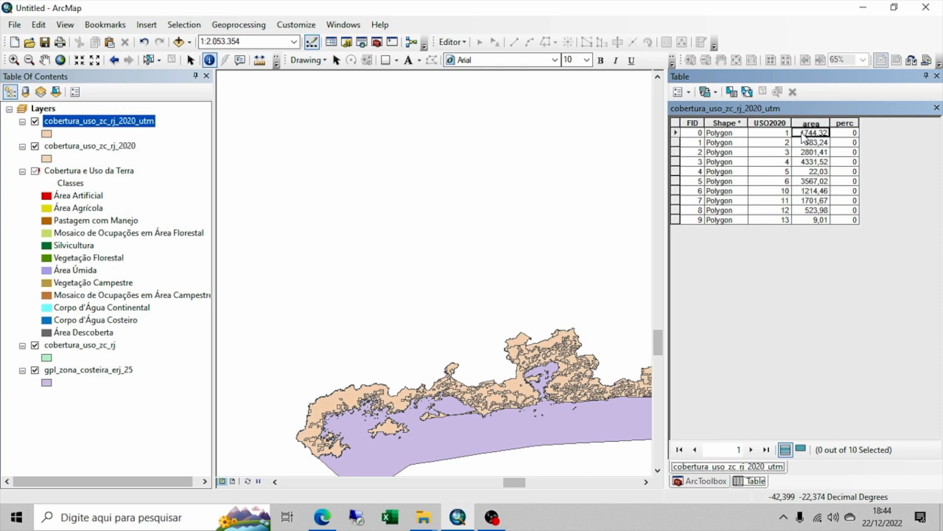
{"action": "left_click", "coordinate": [823, 123]}
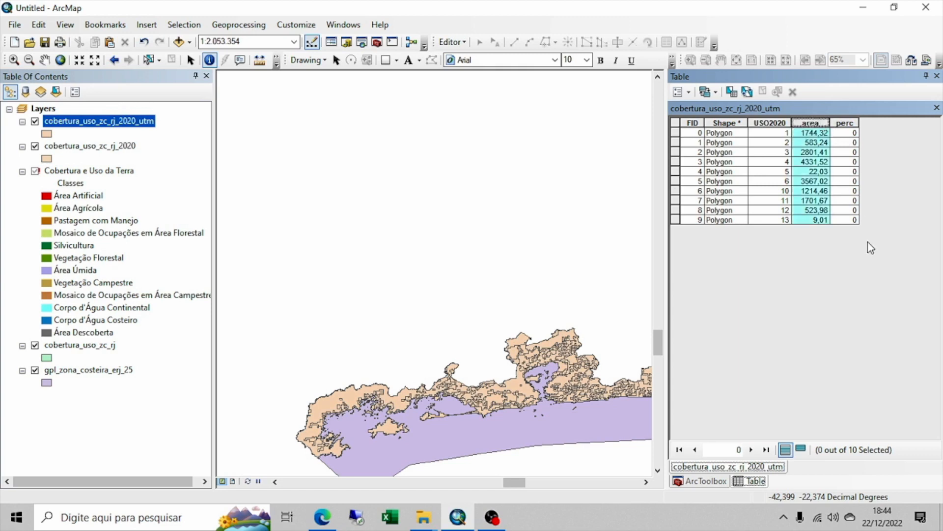
Start the Field Calculator on the perc field and enter the expression [area] * 100 / 16498,66
{"action": "left_click", "coordinate": [851, 124]}
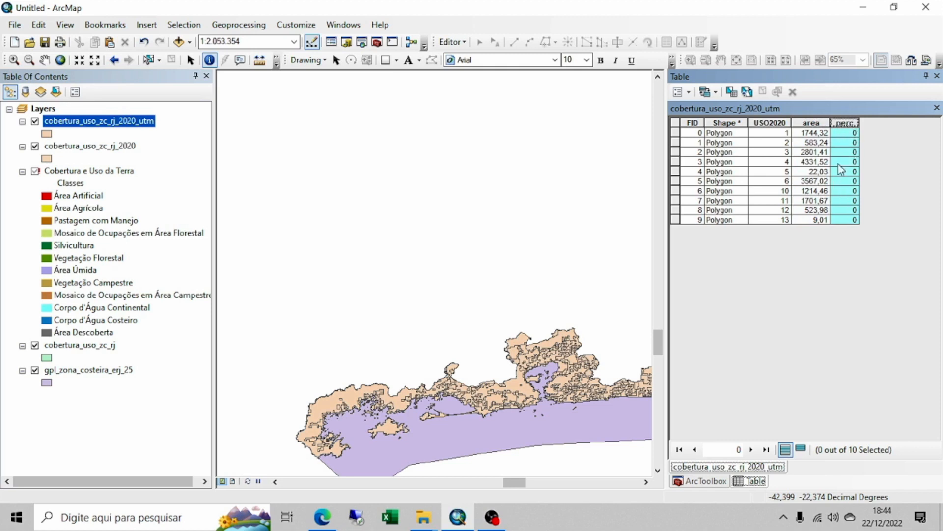
{"action": "right_click", "coordinate": [843, 129]}
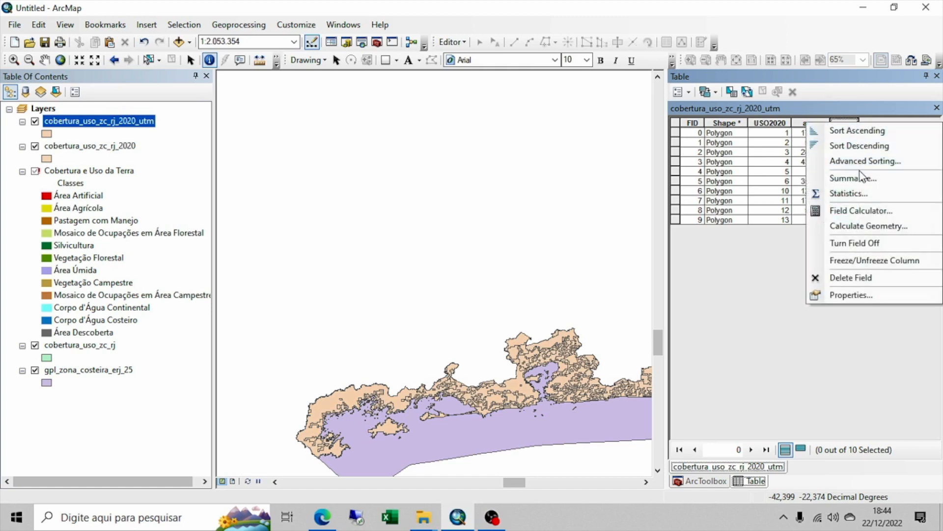
{"action": "left_click", "coordinate": [902, 210]}
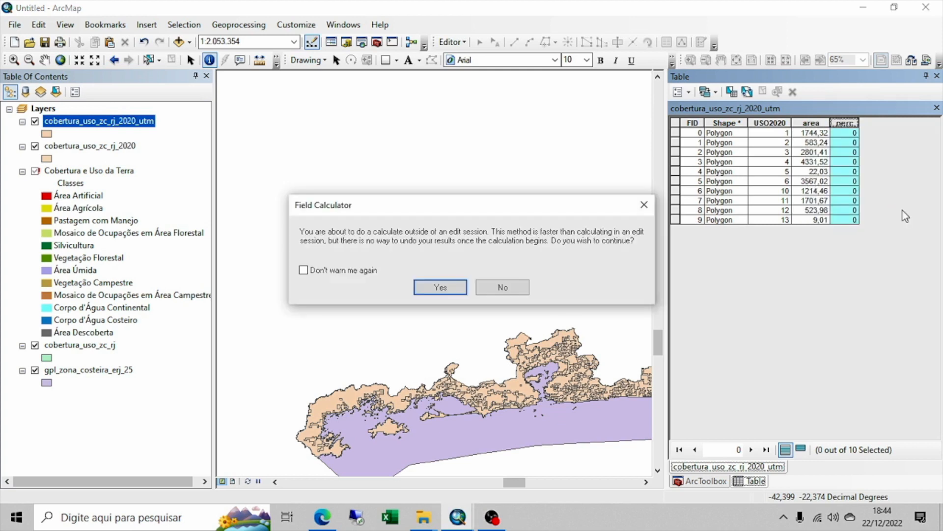
{"action": "left_click", "coordinate": [450, 288]}
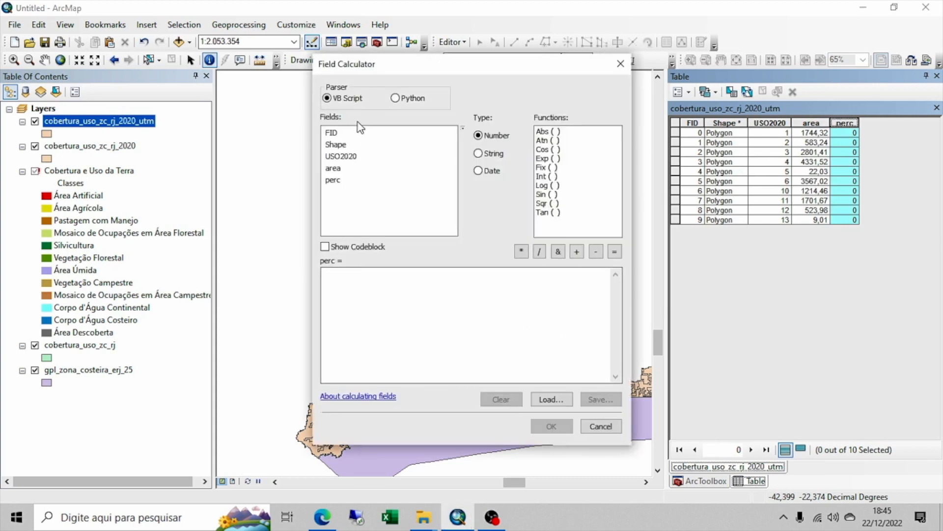
{"action": "left_click_drag", "start_coordinate": [505, 70], "coordinate": [432, 41]}
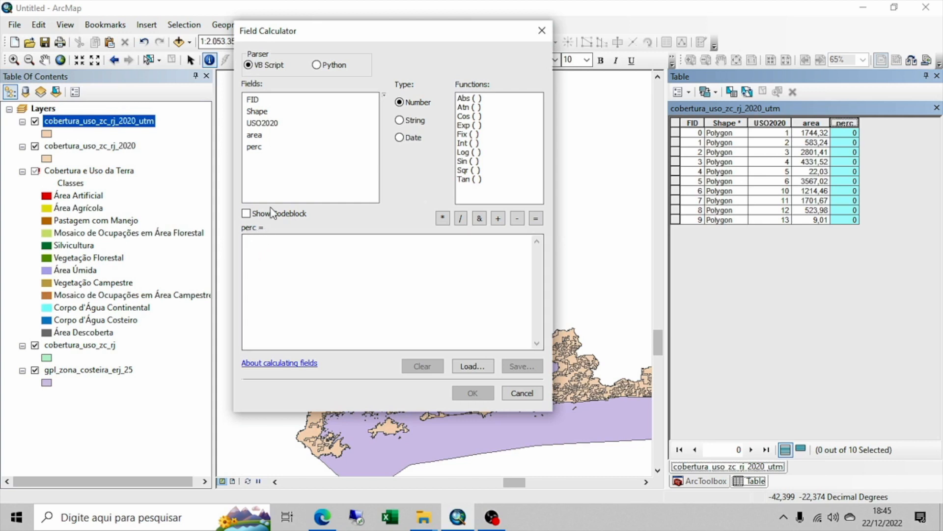
{"action": "left_click", "coordinate": [253, 136]}
{"action": "double_click", "coordinate": [255, 136]}
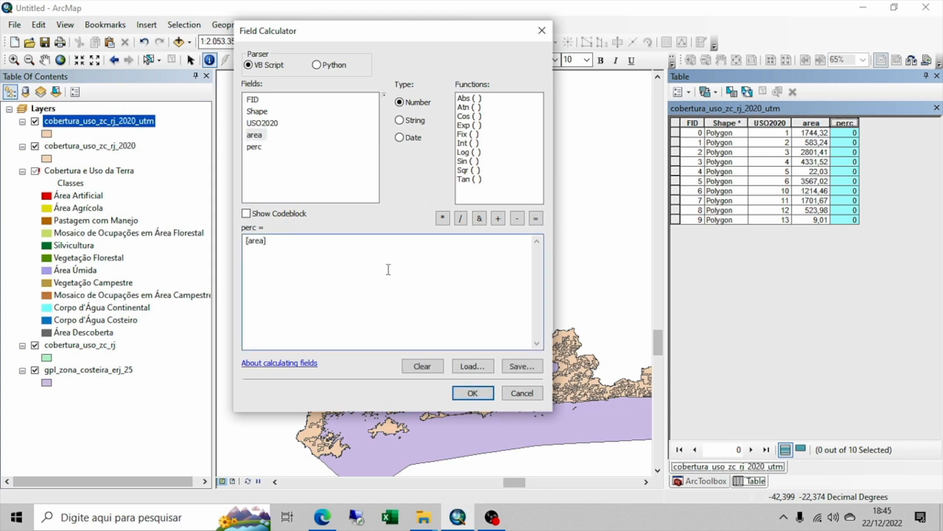
{"action": "left_click", "coordinate": [442, 218]}
{"action": "type", "text": "100"}
{"action": "left_click", "coordinate": [464, 223]}
{"action": "type", "text": "16498,66"}
Replace the decimal comma in the total area with a point, making it 16498.66, and run the percentage calculation
{"action": "left_click_drag", "start_coordinate": [291, 244], "coordinate": [248, 236]}
{"action": "left_click", "coordinate": [330, 241]}
{"action": "left_click", "coordinate": [329, 240]}
{"action": "left_click_drag", "start_coordinate": [330, 241], "coordinate": [247, 231]}
{"action": "left_click", "coordinate": [350, 249]}
{"action": "left_click", "coordinate": [312, 241]}
{"action": "key", "text": "Delete"}
{"action": "type", "text": "."}
{"action": "left_click", "coordinate": [473, 393]}
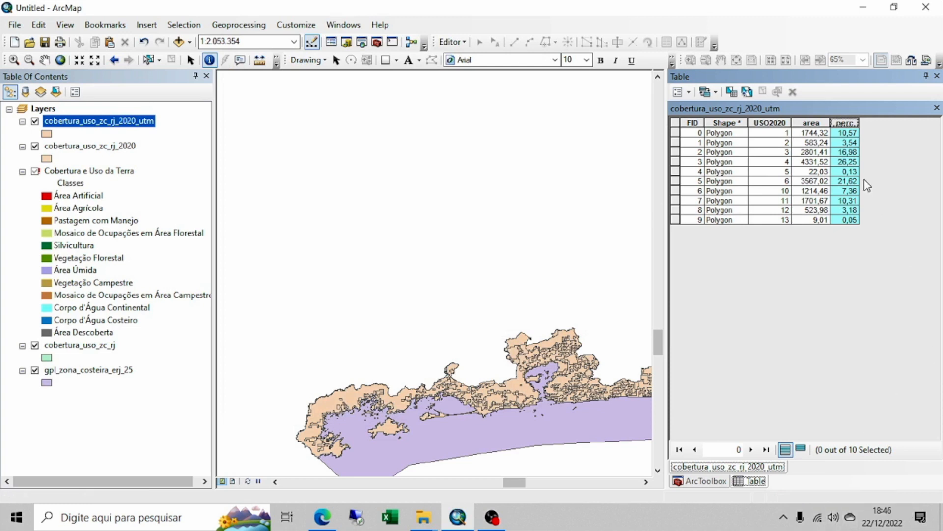
Compare the USO2020 class codes 1, 2 and 3 with their perc values in the attribute table
{"action": "left_click", "coordinate": [773, 134]}
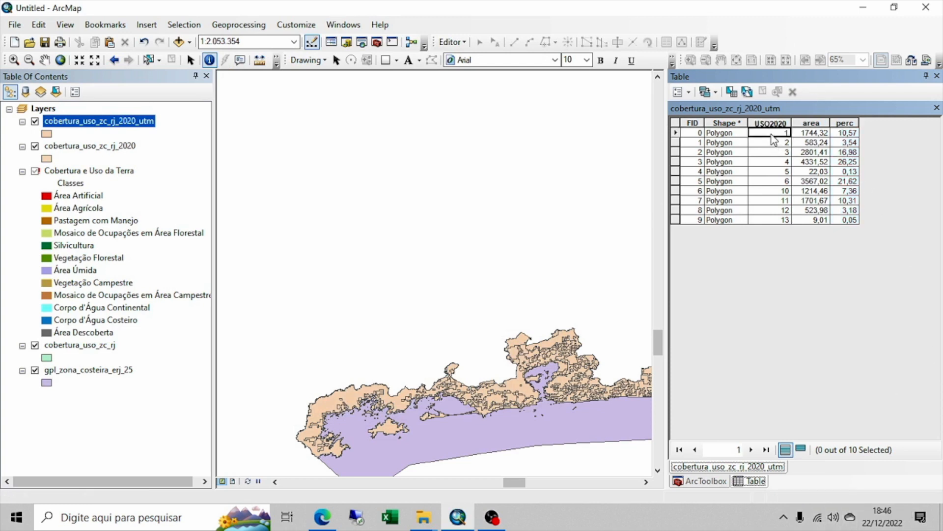
{"action": "left_click", "coordinate": [838, 134]}
{"action": "left_click", "coordinate": [762, 134]}
{"action": "left_click", "coordinate": [844, 143]}
{"action": "left_click", "coordinate": [756, 140]}
{"action": "left_click", "coordinate": [850, 144]}
{"action": "left_click", "coordinate": [775, 152]}
{"action": "left_click", "coordinate": [838, 155]}
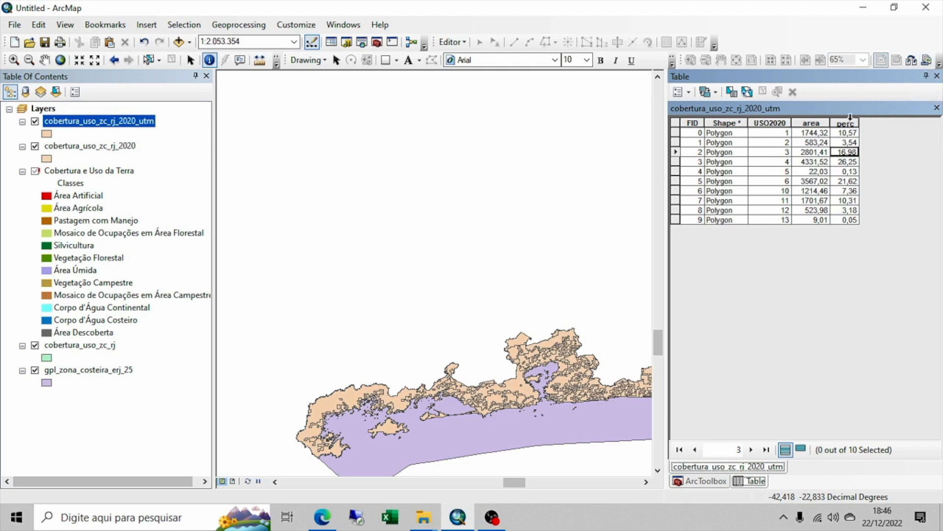
Close the attribute table and ArcToolbox, and hide the cobertura_uso_zc_rj_2020 layer
{"action": "left_click", "coordinate": [937, 75]}
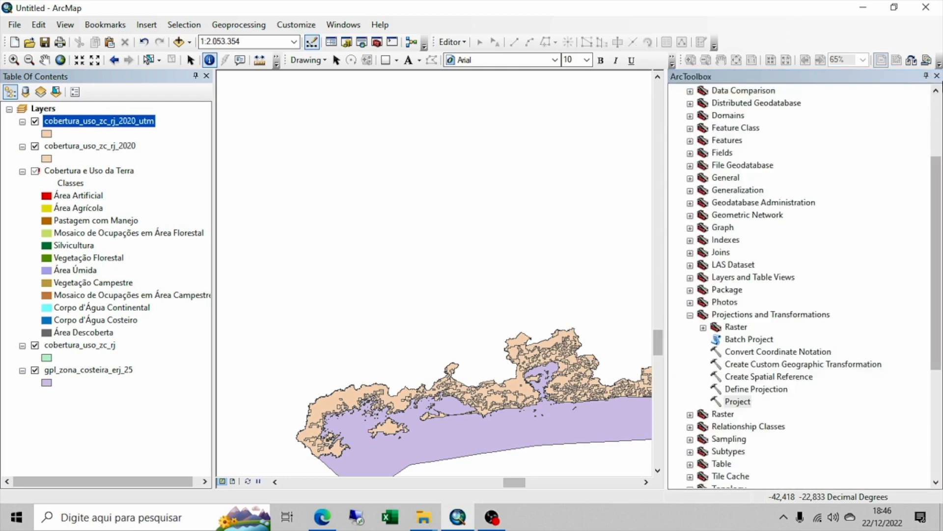
{"action": "left_click", "coordinate": [937, 76]}
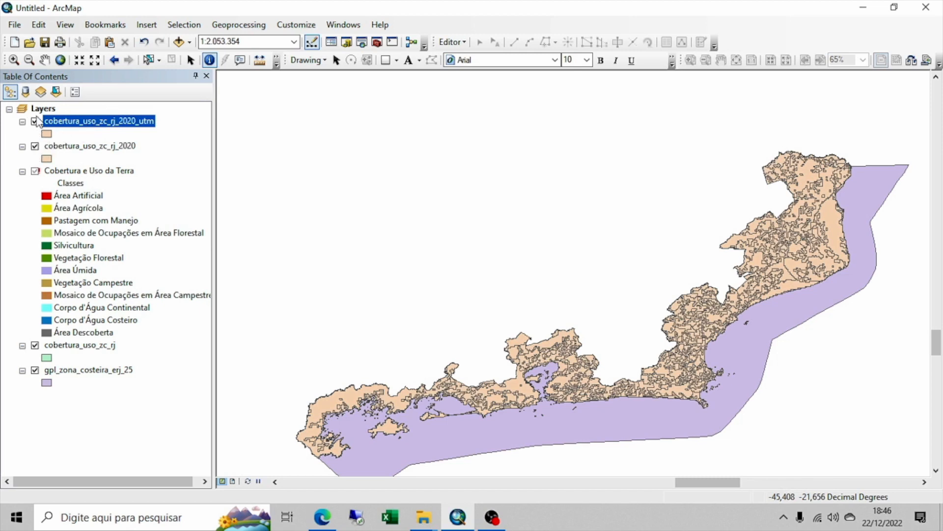
{"action": "left_click", "coordinate": [35, 147]}
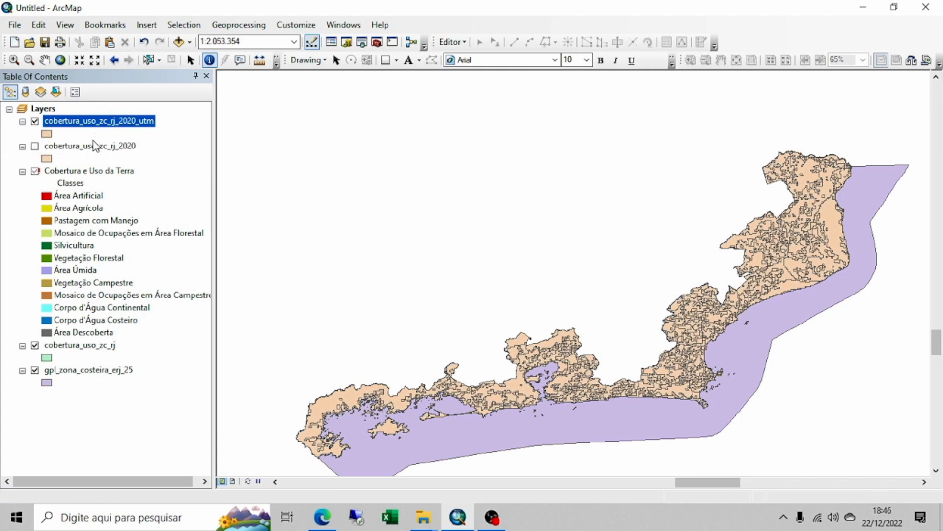
Import the complete symbology definition of the Cobertura e Uso da Terra layer into the properties of cobertura_uso_zc_rj_2020_utm
{"action": "right_click", "coordinate": [142, 128]}
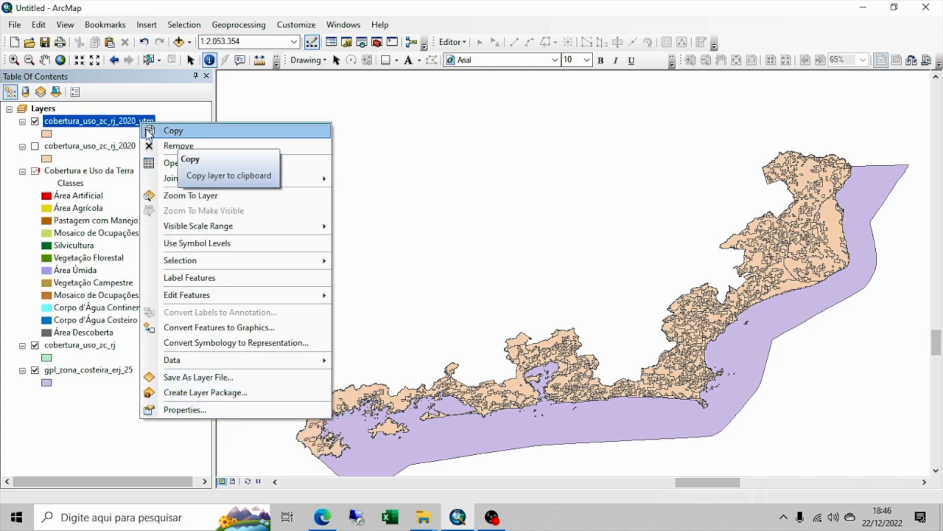
{"action": "left_click", "coordinate": [199, 411]}
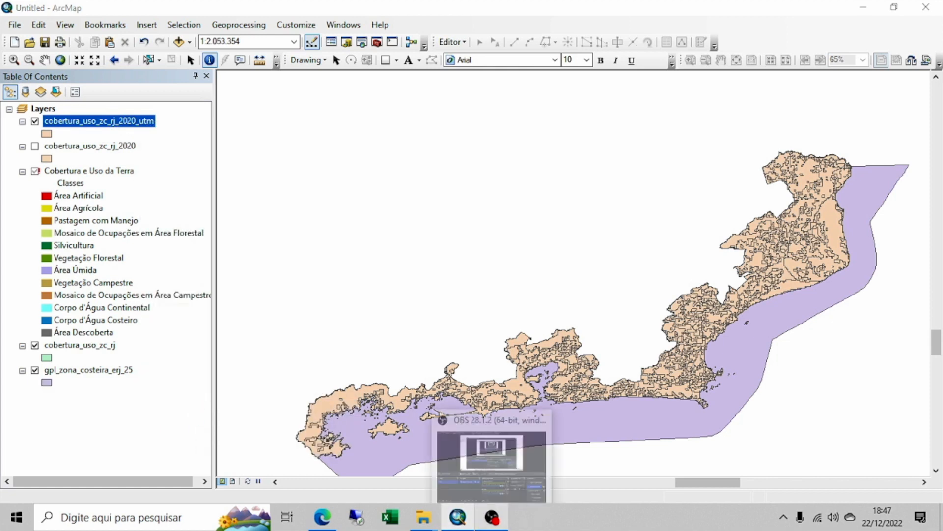
{"action": "left_click", "coordinate": [404, 91]}
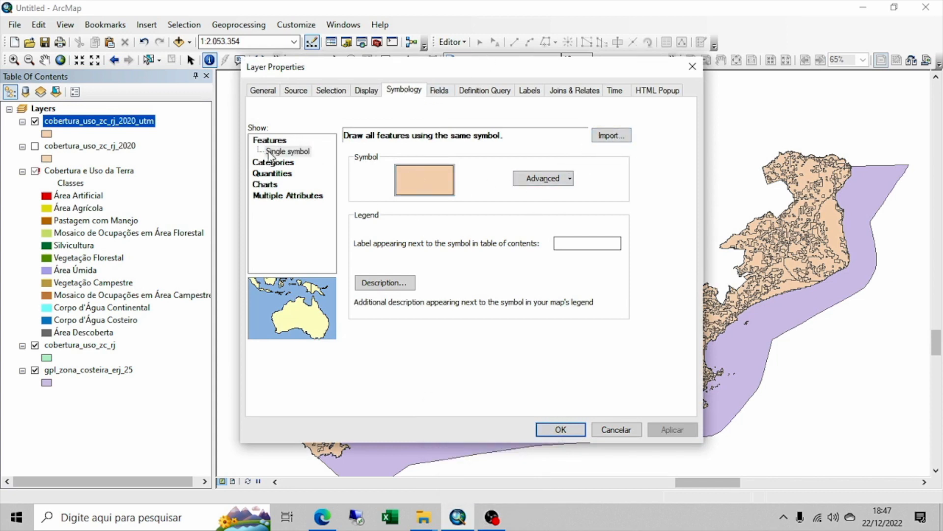
{"action": "left_click", "coordinate": [610, 138]}
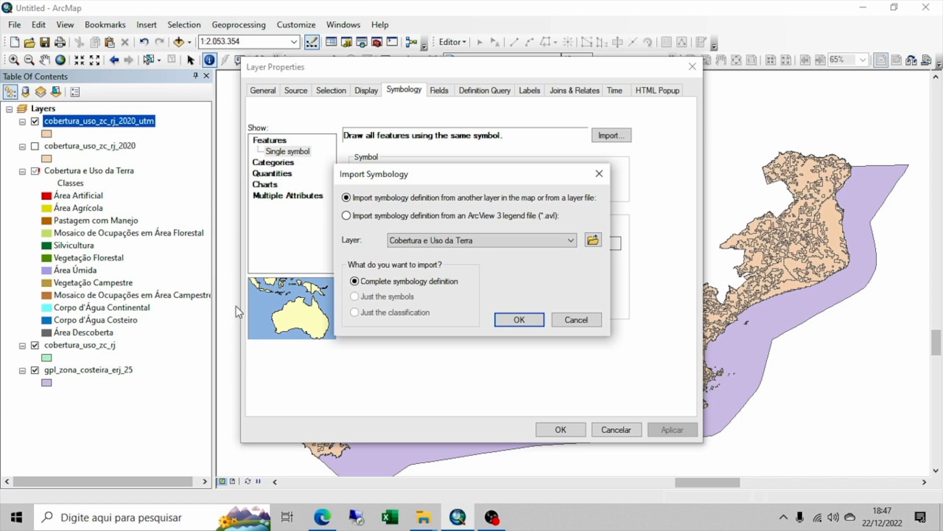
{"action": "left_click", "coordinate": [515, 319]}
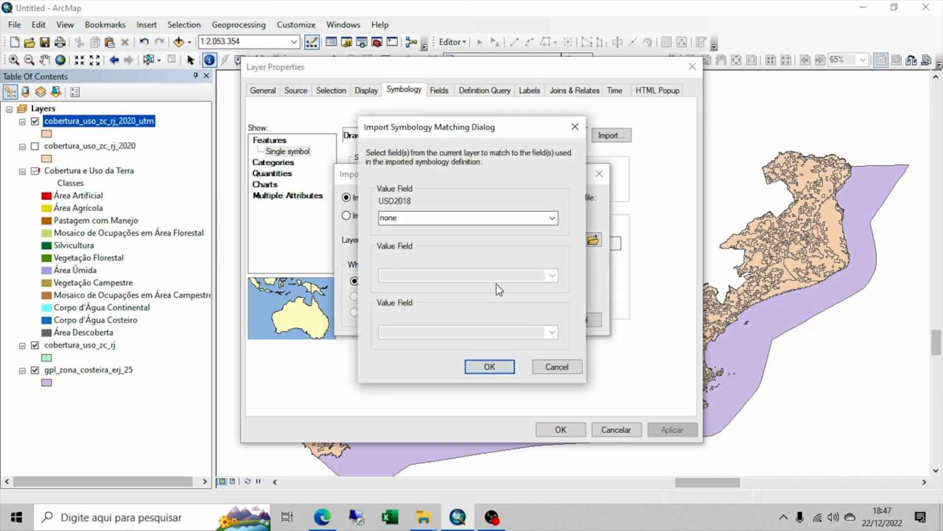
Match the imported symbology's USO2018 value field to the layer's USO2020 field and confirm the matching
{"action": "left_click", "coordinate": [552, 218]}
{"action": "left_click", "coordinate": [439, 241]}
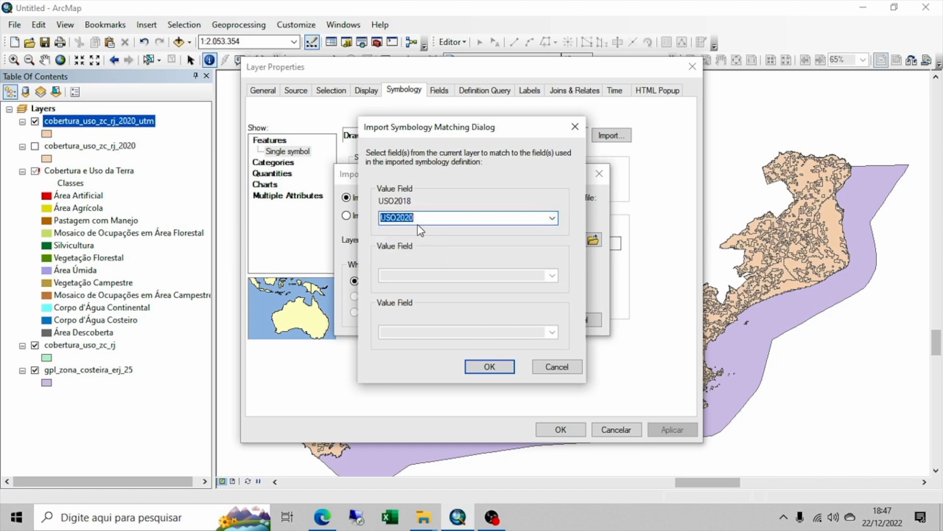
{"action": "left_click", "coordinate": [425, 220]}
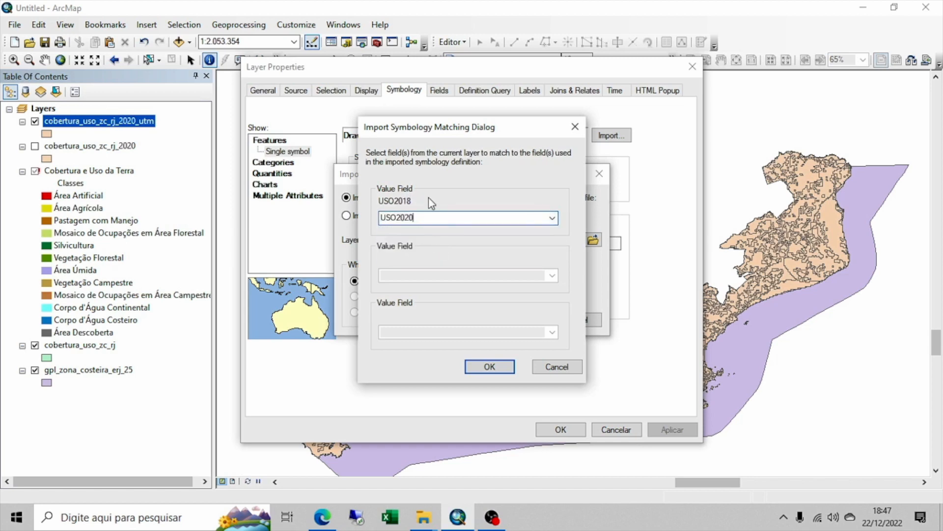
{"action": "left_click", "coordinate": [552, 218]}
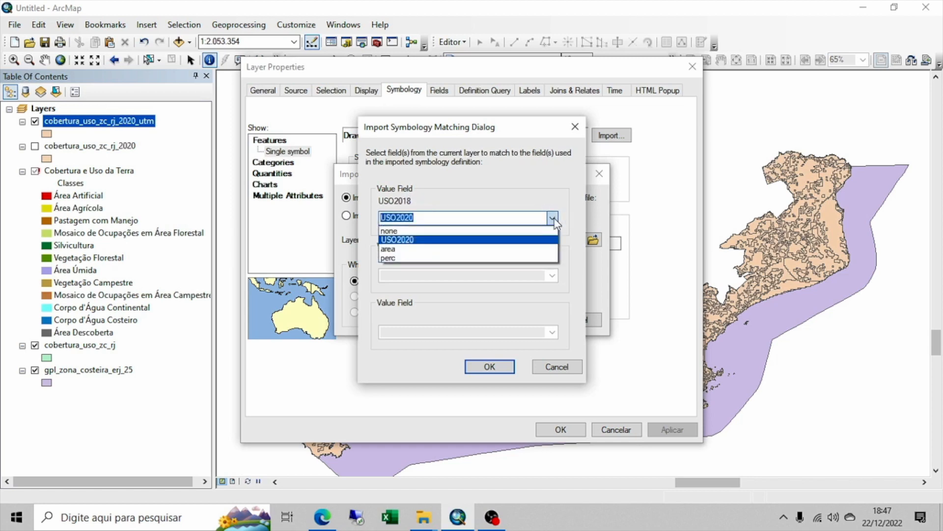
{"action": "left_click", "coordinate": [405, 239]}
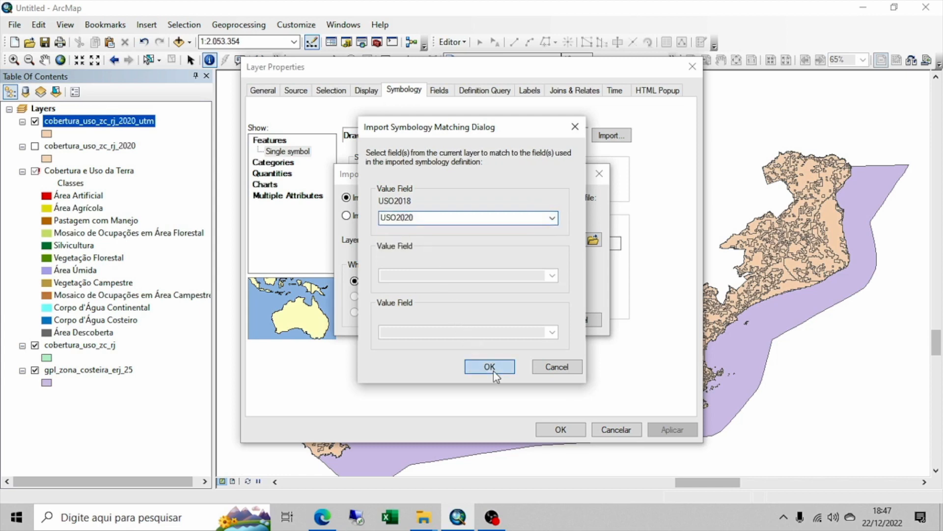
{"action": "left_click", "coordinate": [490, 366]}
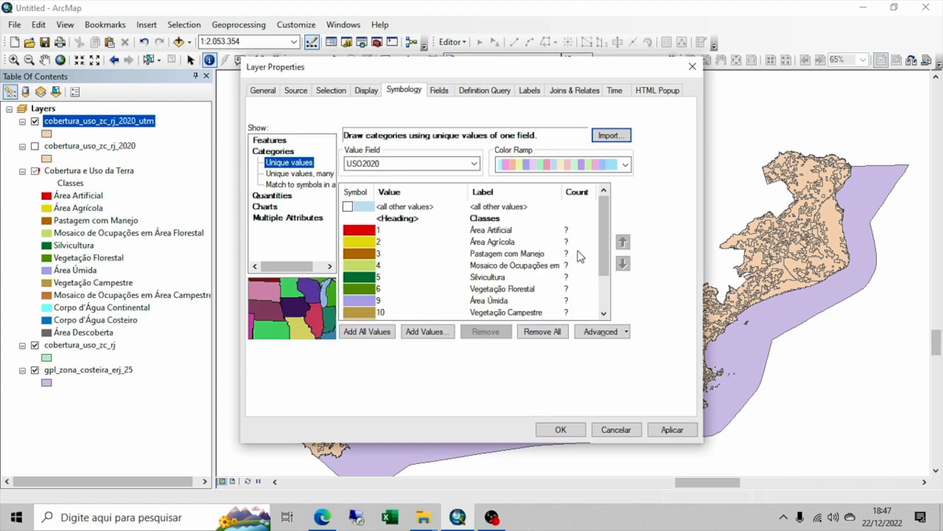
Examine the imported land-use class values and labels in the symbology list, widening the Label column to read the long names
{"action": "left_click_drag", "start_coordinate": [603, 210], "coordinate": [589, 189]}
{"action": "left_click_drag", "start_coordinate": [471, 189], "coordinate": [474, 189]}
{"action": "left_click_drag", "start_coordinate": [605, 229], "coordinate": [585, 207]}
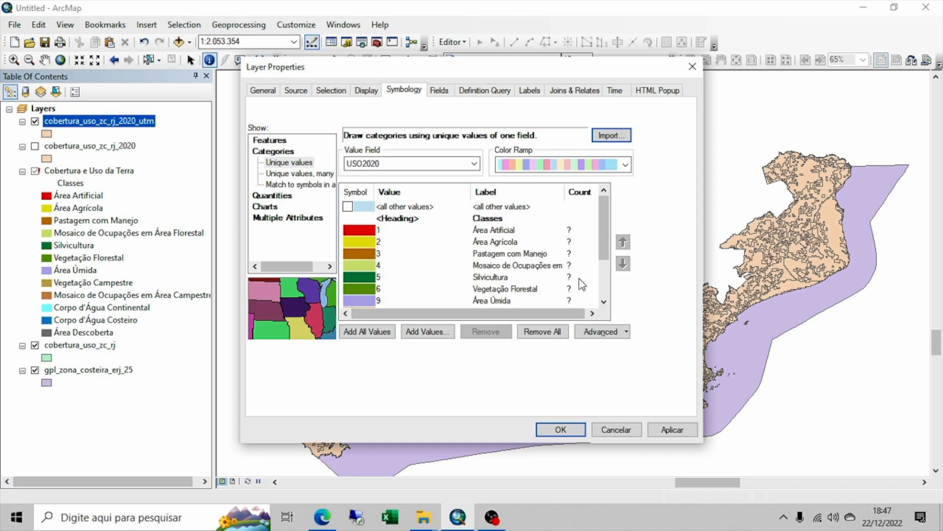
{"action": "left_click_drag", "start_coordinate": [562, 193], "coordinate": [600, 190]}
{"action": "left_click_drag", "start_coordinate": [553, 311], "coordinate": [579, 312]}
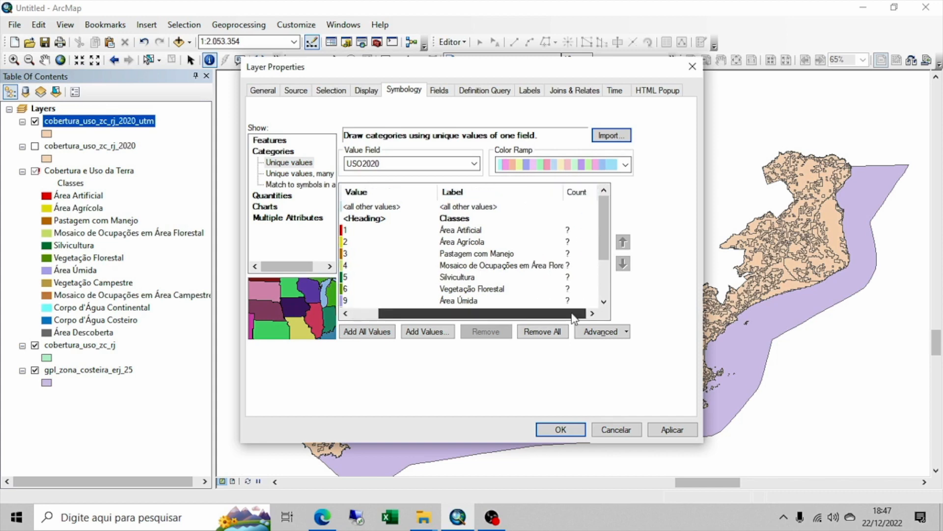
{"action": "left_click_drag", "start_coordinate": [561, 191], "coordinate": [591, 187]}
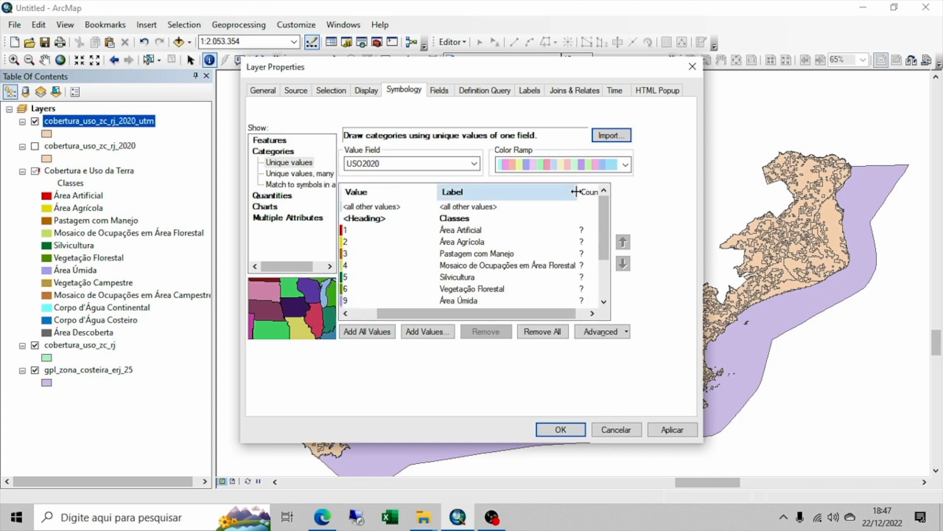
{"action": "left_click_drag", "start_coordinate": [543, 313], "coordinate": [513, 322]}
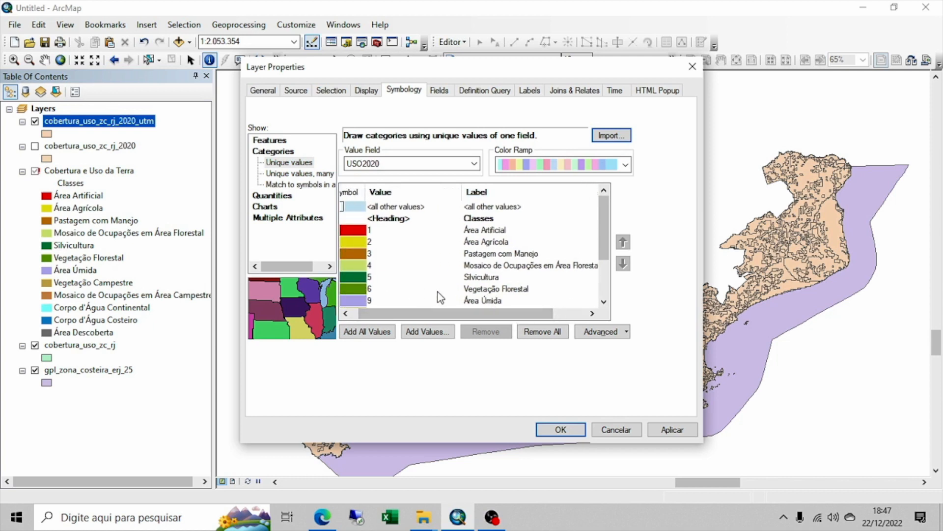
{"action": "left_click_drag", "start_coordinate": [600, 243], "coordinate": [602, 257]}
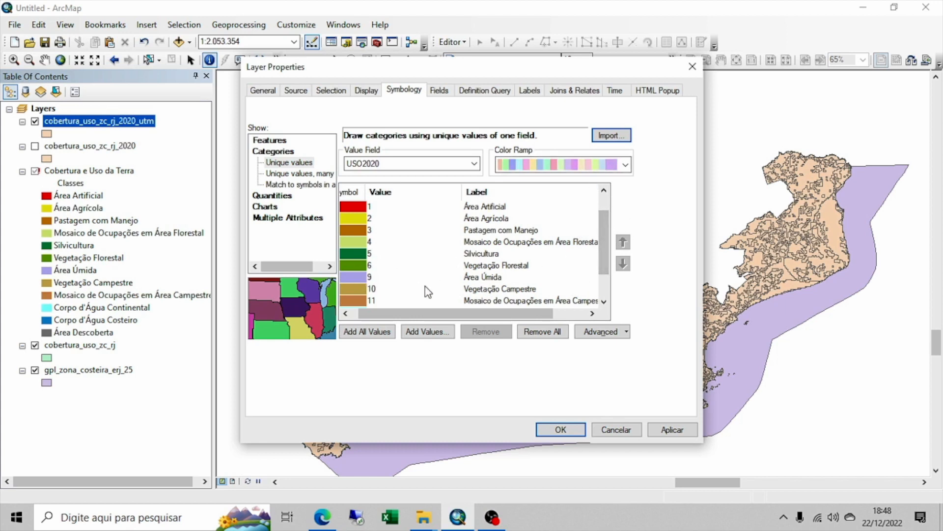
{"action": "left_click_drag", "start_coordinate": [597, 232], "coordinate": [602, 243]}
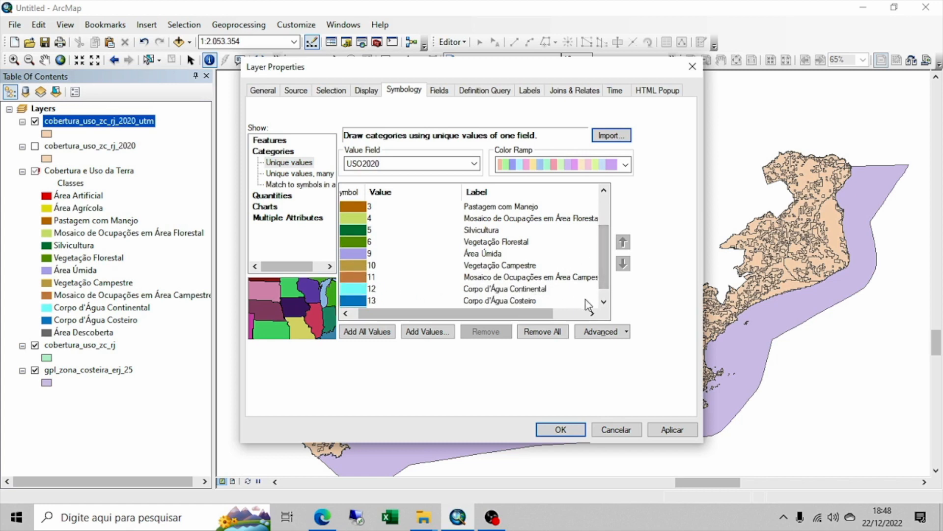
{"action": "left_click_drag", "start_coordinate": [510, 312], "coordinate": [475, 315]}
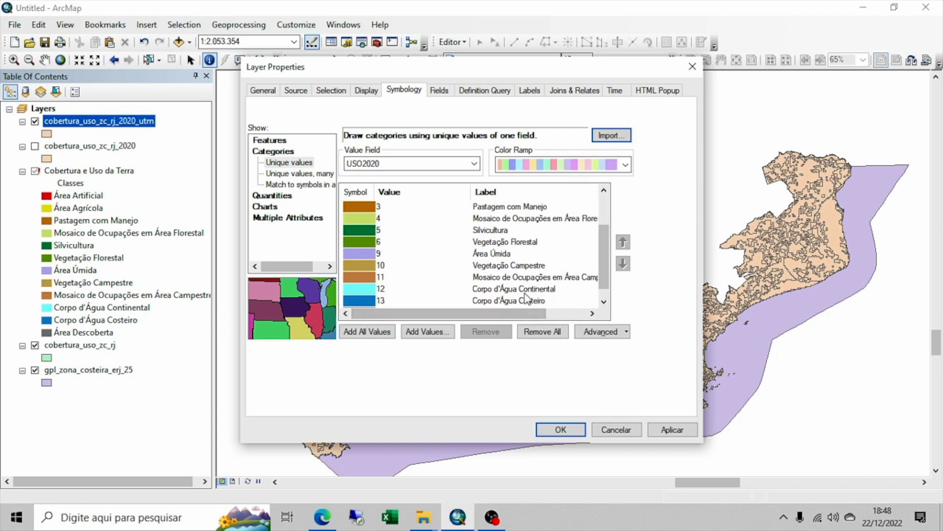
{"action": "left_click_drag", "start_coordinate": [525, 317], "coordinate": [569, 317]}
{"action": "left_click_drag", "start_coordinate": [563, 191], "coordinate": [581, 191]}
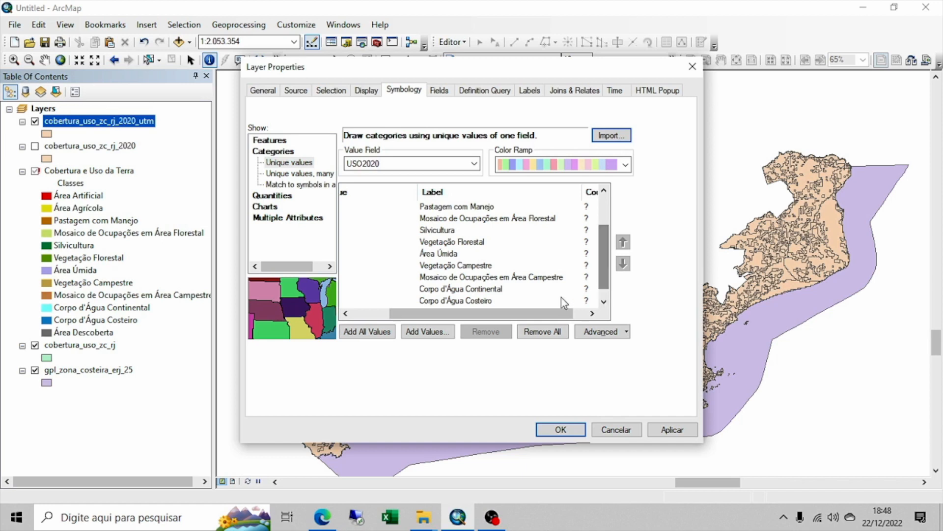
{"action": "left_click_drag", "start_coordinate": [527, 318], "coordinate": [543, 300]}
{"action": "left_click", "coordinate": [484, 206]}
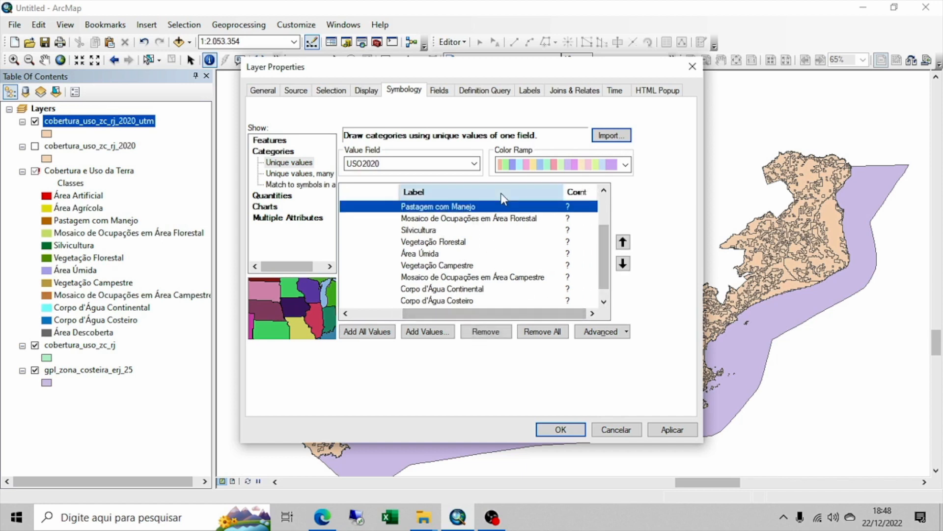
{"action": "left_click", "coordinate": [482, 207]}
{"action": "left_click_drag", "start_coordinate": [457, 313], "coordinate": [403, 324]}
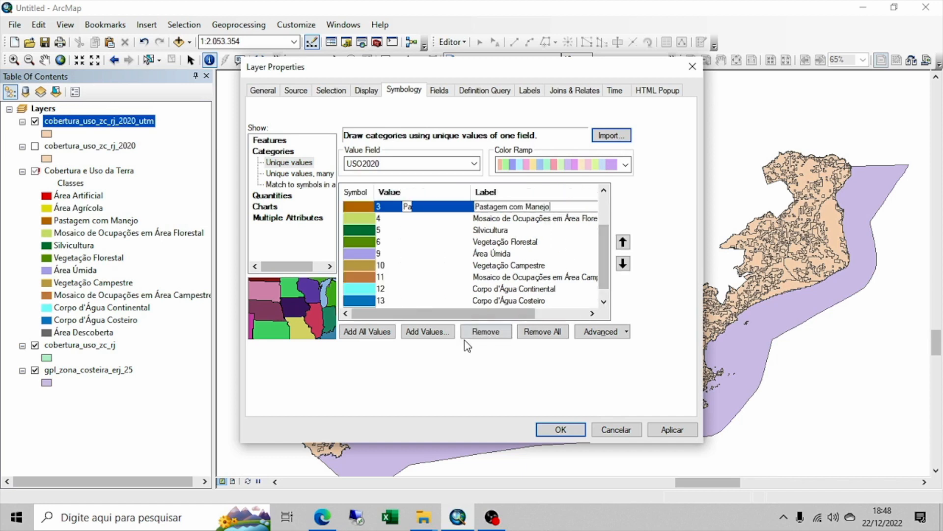
{"action": "left_click", "coordinate": [491, 306]}
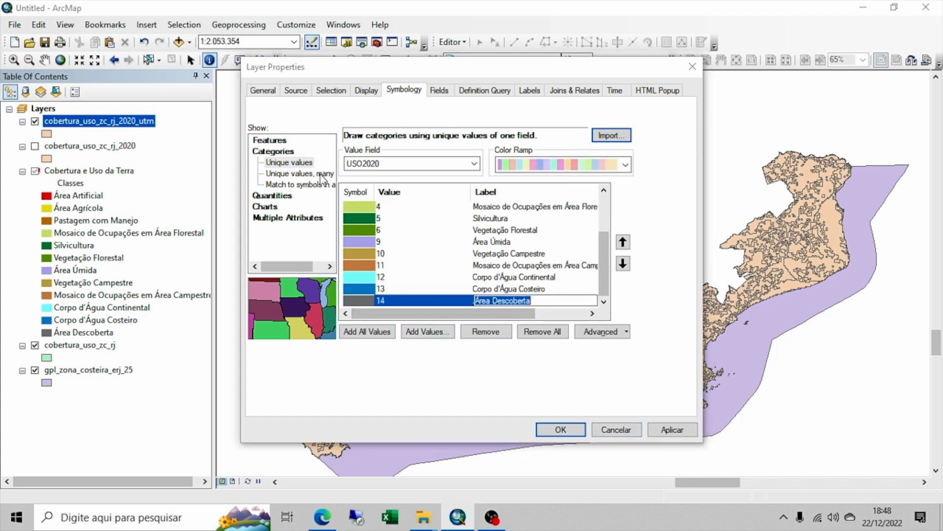
Apply the imported USO2020 unique-value symbology to the cobertura_uso_zc_rj_2020_utm layer and open its attribute table
{"action": "left_click", "coordinate": [561, 429]}
{"action": "left_click", "coordinate": [560, 430]}
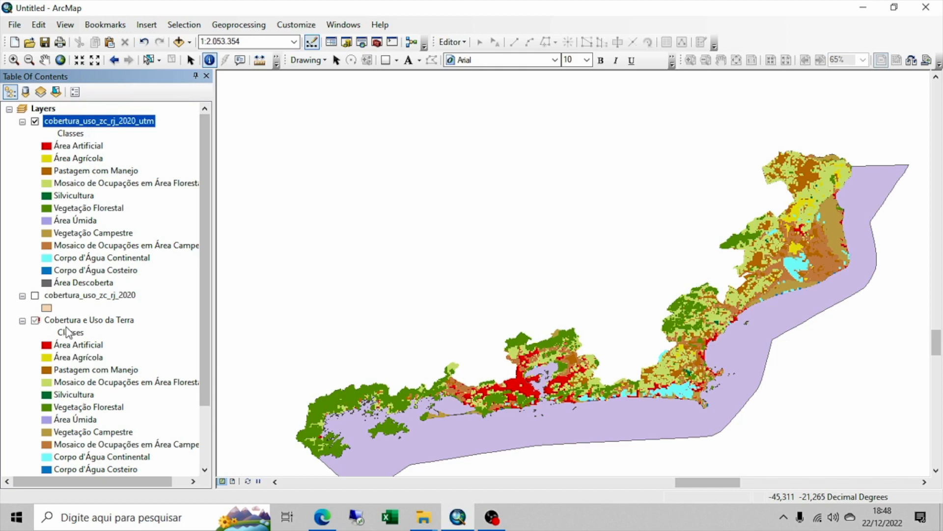
{"action": "right_click", "coordinate": [109, 125]}
{"action": "left_click", "coordinate": [174, 158]}
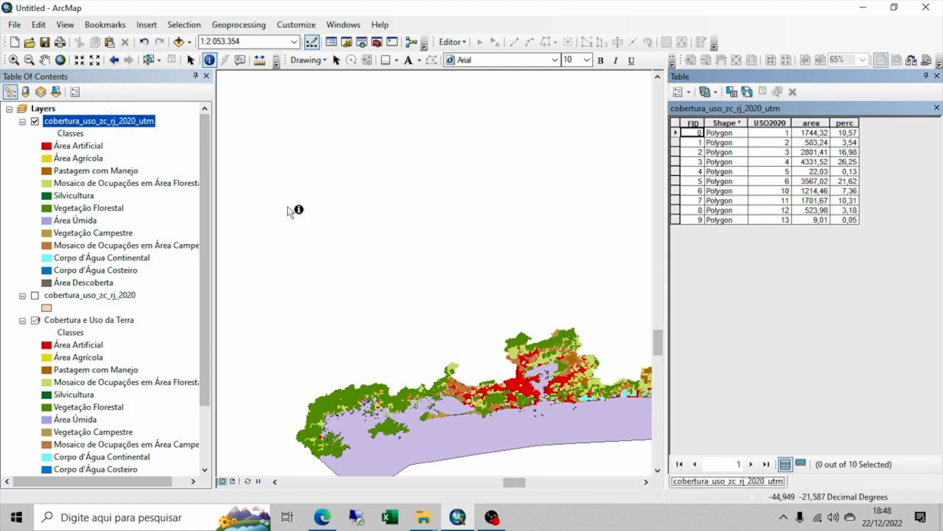
{"action": "right_click", "coordinate": [91, 129]}
{"action": "left_click", "coordinate": [216, 409]}
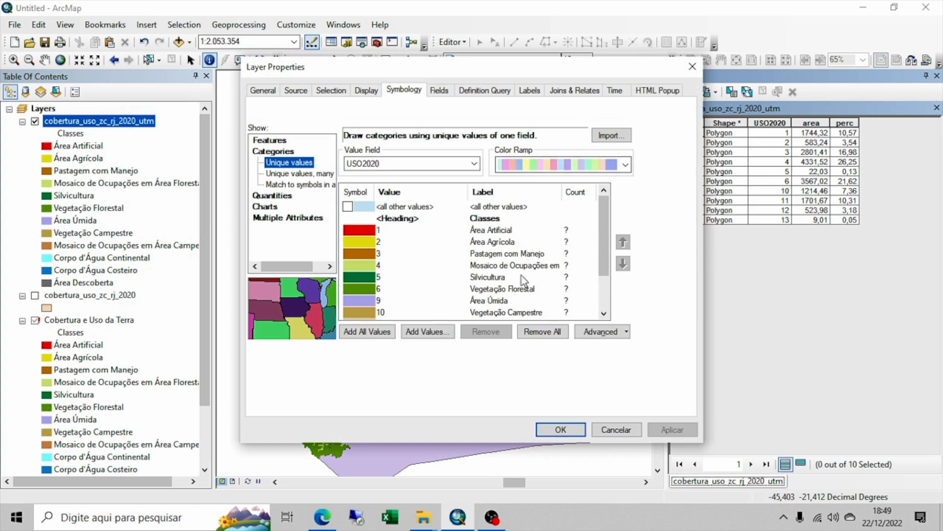
{"action": "left_click", "coordinate": [519, 244]}
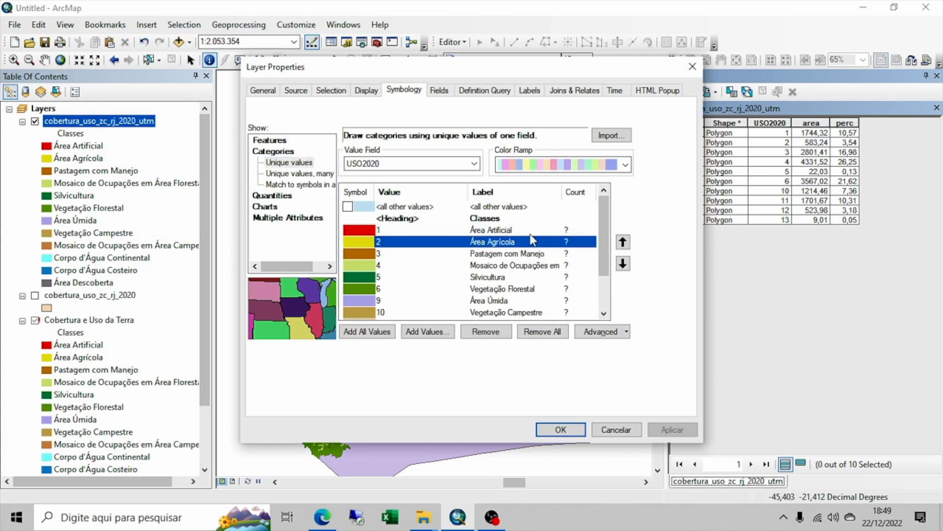
{"action": "left_click", "coordinate": [519, 229]}
{"action": "left_click", "coordinate": [520, 230]}
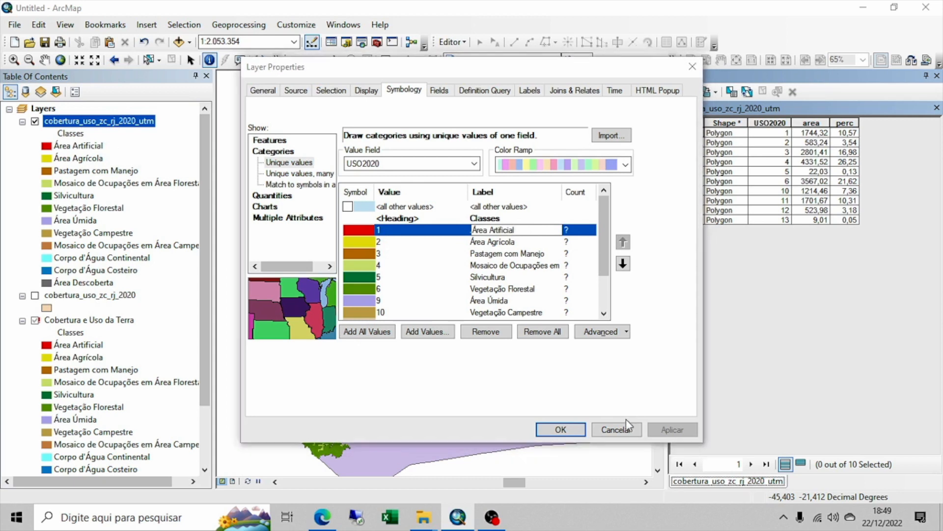
{"action": "left_click", "coordinate": [625, 432]}
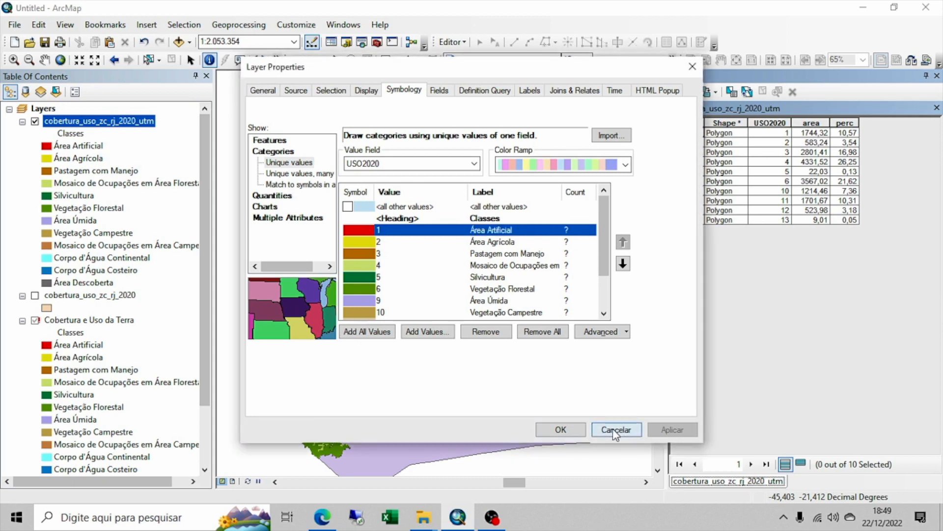
{"action": "left_click", "coordinate": [614, 432]}
{"action": "left_click", "coordinate": [96, 146]}
{"action": "left_click", "coordinate": [96, 148]}
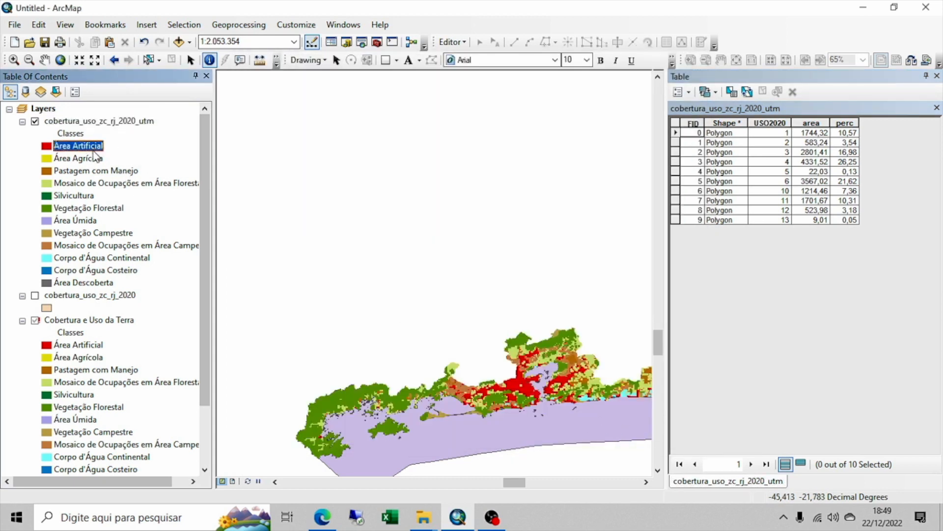
{"action": "left_click", "coordinate": [109, 146]}
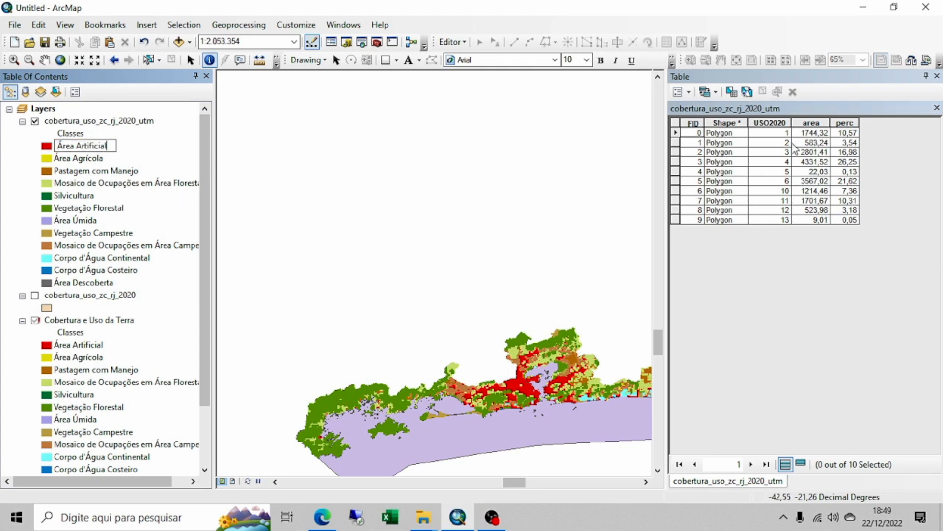
{"action": "left_click", "coordinate": [152, 132]}
In the cobertura_uso_zc_rj_2020_utm symbology, relabel class 1 as "Área Artificial (10,6%)" and class 2 as "Área Agrícola (3,5%)"
{"action": "right_click", "coordinate": [96, 123]}
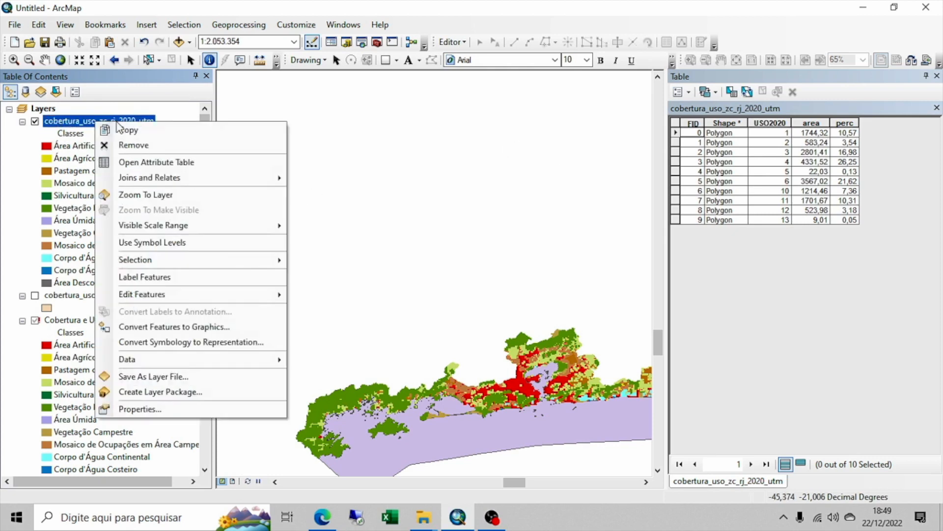
{"action": "left_click", "coordinate": [221, 412]}
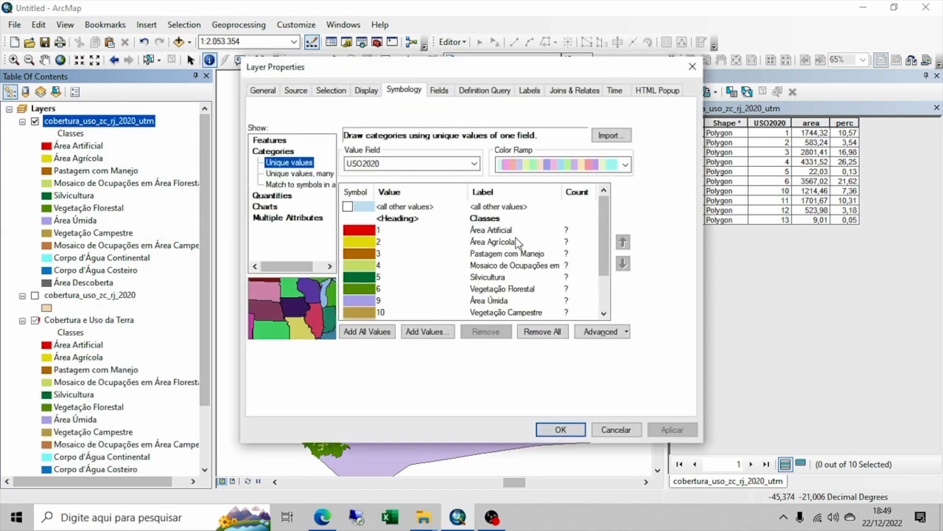
{"action": "left_click", "coordinate": [523, 231]}
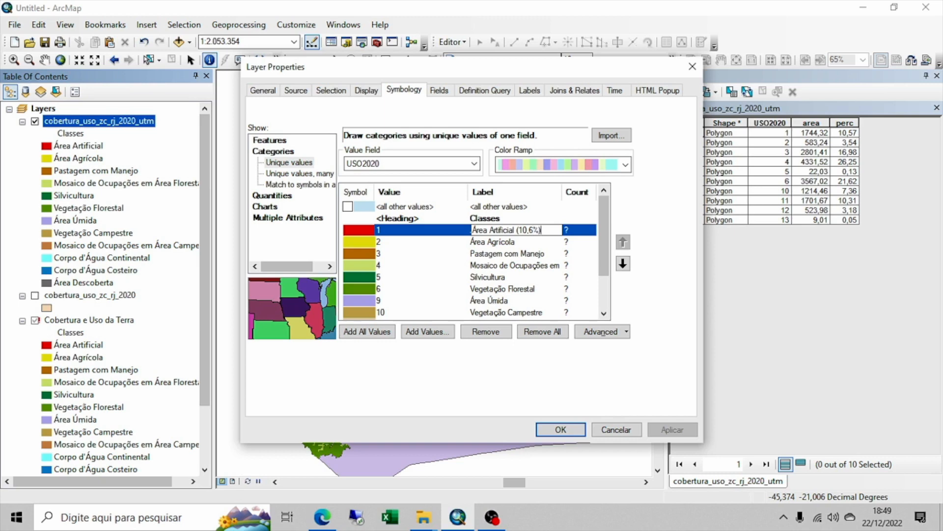
{"action": "left_click", "coordinate": [527, 241]}
{"action": "left_click", "coordinate": [527, 240]}
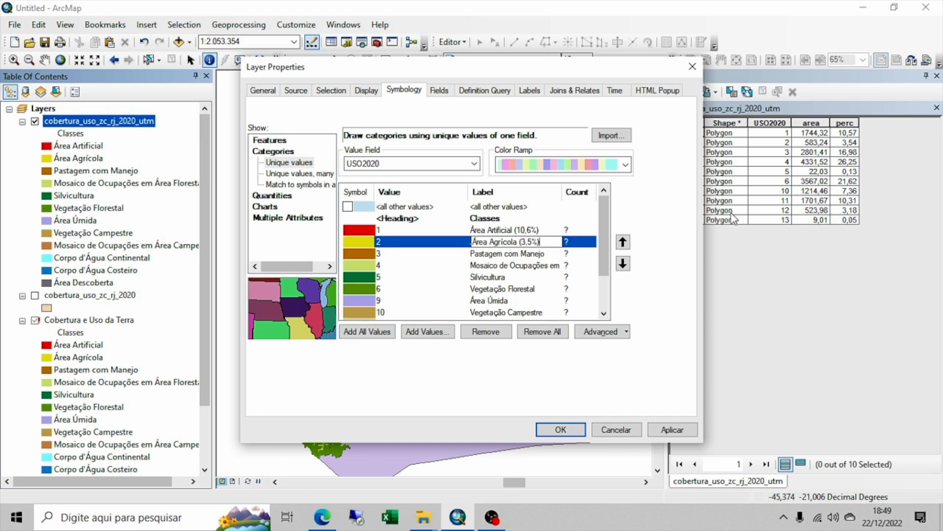
Relabel class 3 as "Pastagem com Manejo (17%)" and class 4 as "Mosaico de Ocupações em Área Florestal (26,2%)"
{"action": "left_click", "coordinate": [513, 255]}
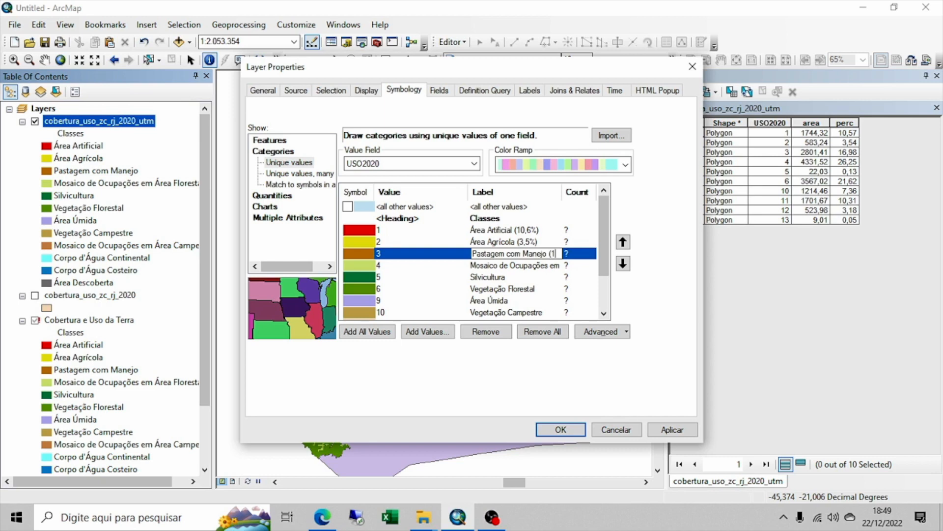
{"action": "type", "text": "%)"}
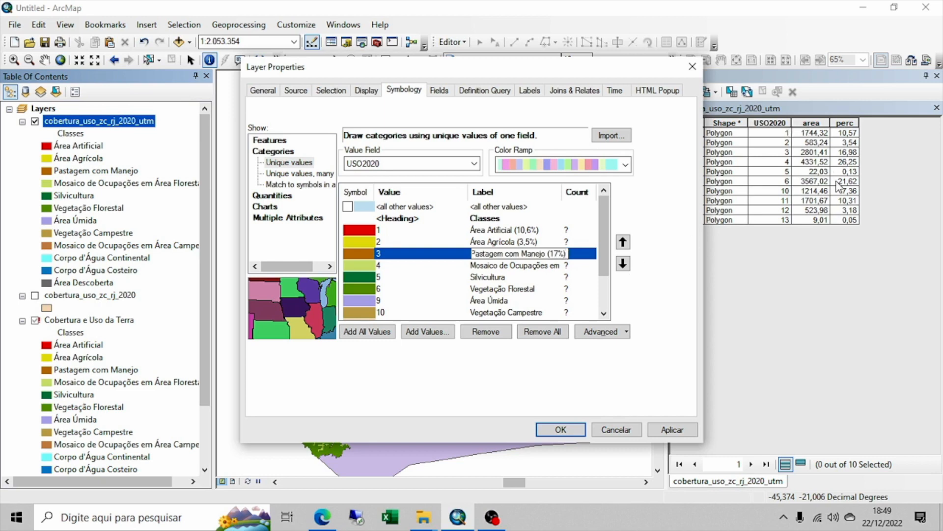
{"action": "left_click", "coordinate": [507, 268]}
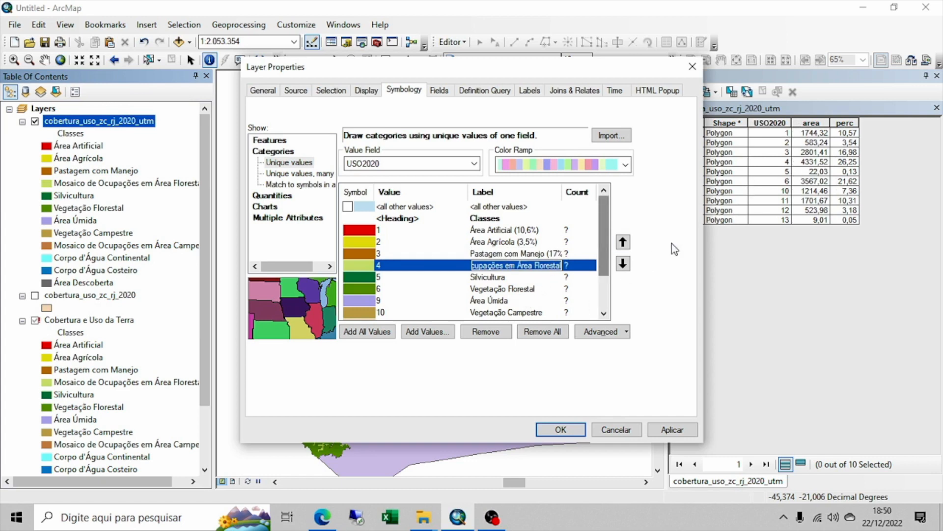
{"action": "key", "text": "End"}
{"action": "type", "text": "("}
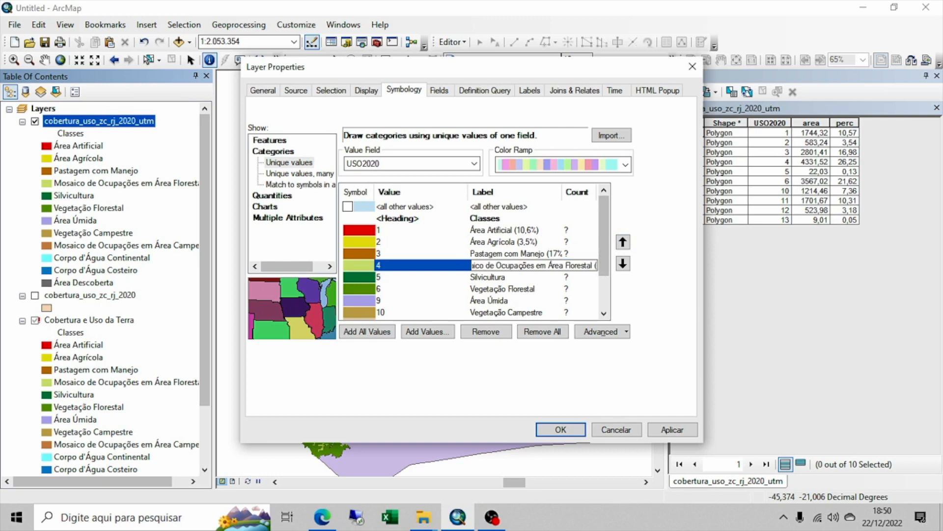
{"action": "type", "text": "2"}
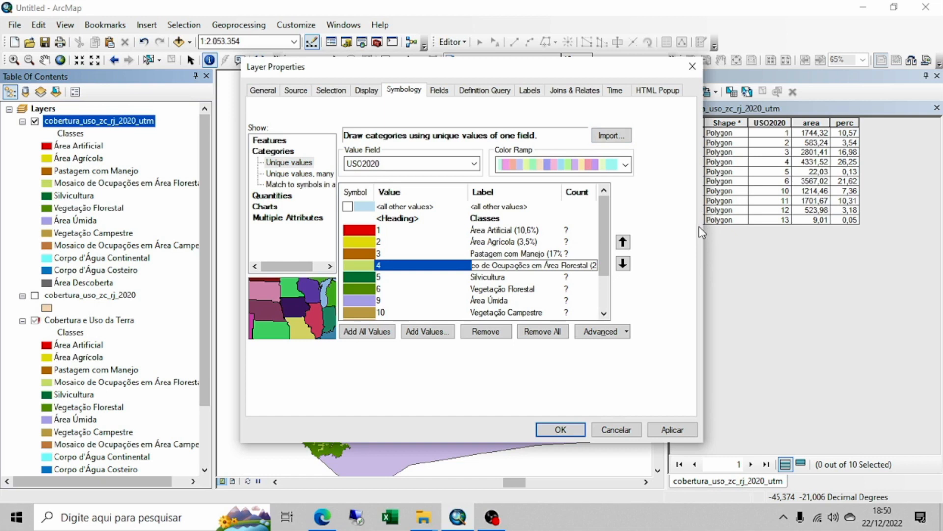
{"action": "type", "text": "6,2%)"}
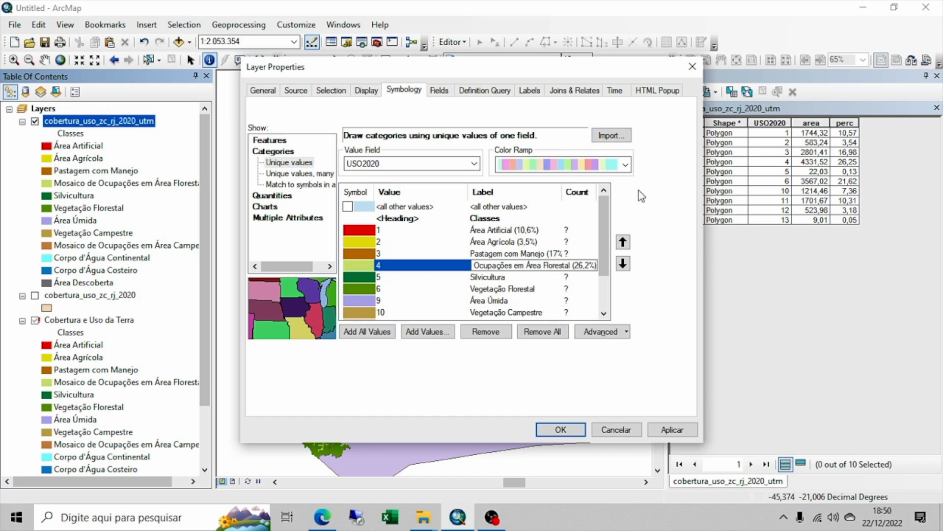
Uncover the attribute table and relabel class 5 as "Silvicultura (0,1%)" and class 6 as "Vegetação Florestal (21,6%)"
{"action": "left_click_drag", "start_coordinate": [663, 69], "coordinate": [499, 38]}
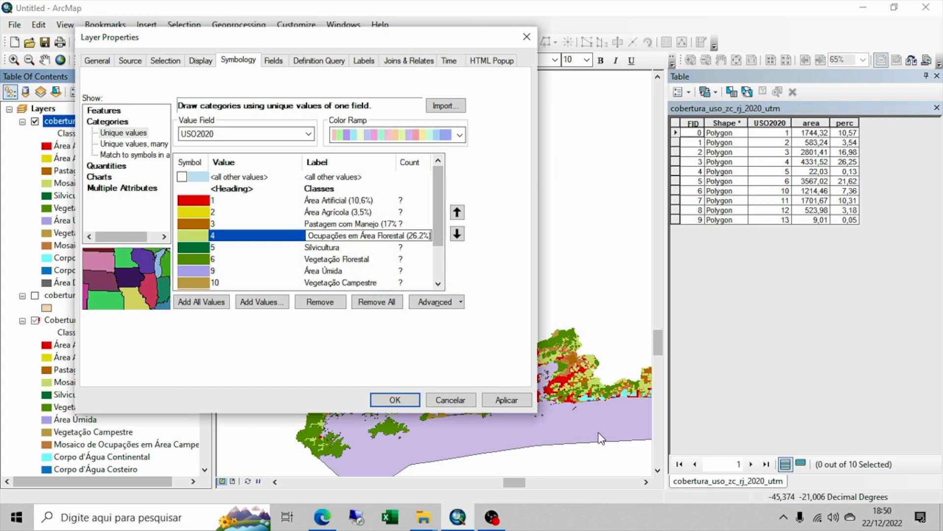
{"action": "left_click_drag", "start_coordinate": [364, 46], "coordinate": [429, 64]}
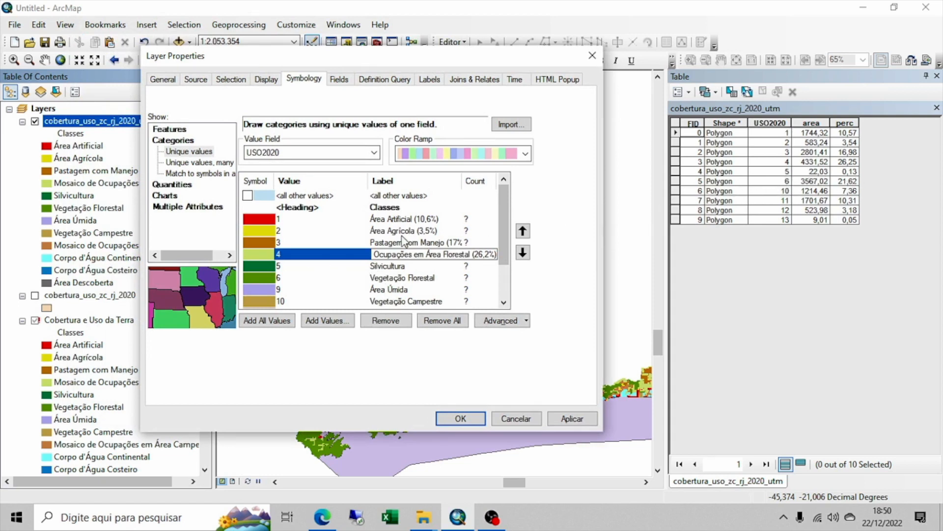
{"action": "double_click", "coordinate": [410, 266]}
{"action": "left_click", "coordinate": [411, 266]}
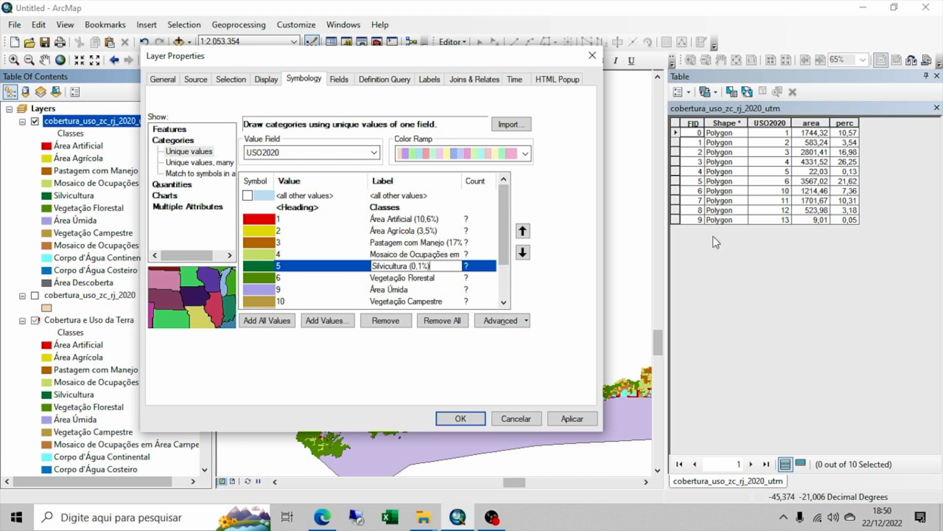
{"action": "double_click", "coordinate": [428, 278]}
{"action": "left_click", "coordinate": [442, 280]}
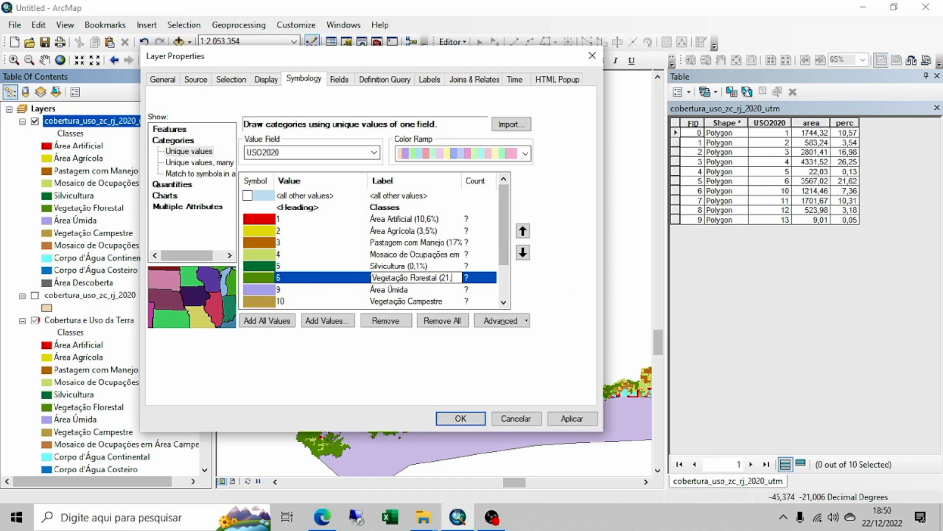
{"action": "type", "text": "%)"}
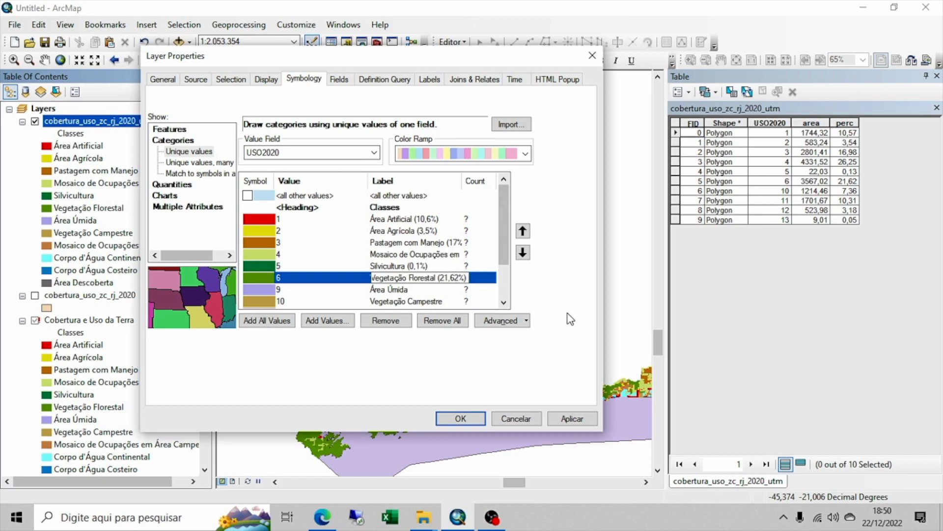
Remove class 9 (Área Úmida) from the layer's unique-value symbology
{"action": "left_click", "coordinate": [453, 290]}
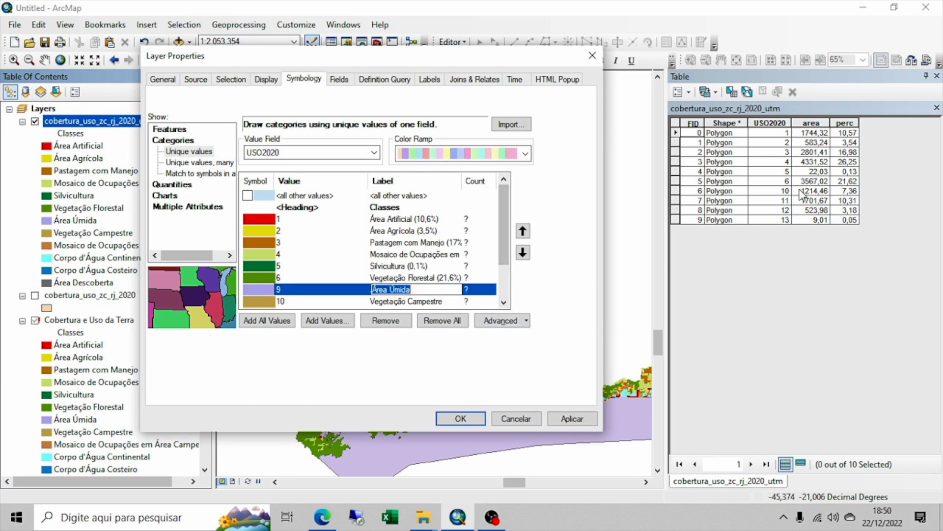
{"action": "left_click", "coordinate": [429, 301]}
{"action": "left_click", "coordinate": [290, 291]}
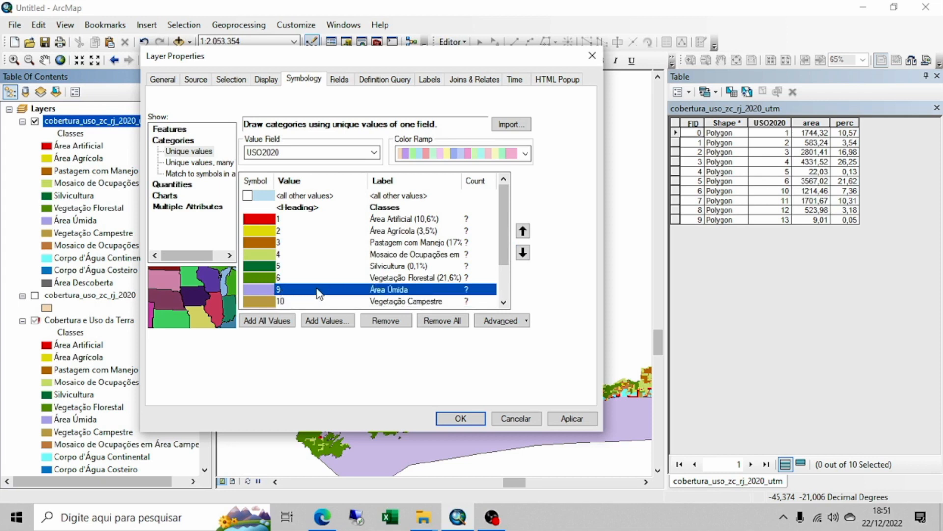
{"action": "left_click", "coordinate": [380, 323]}
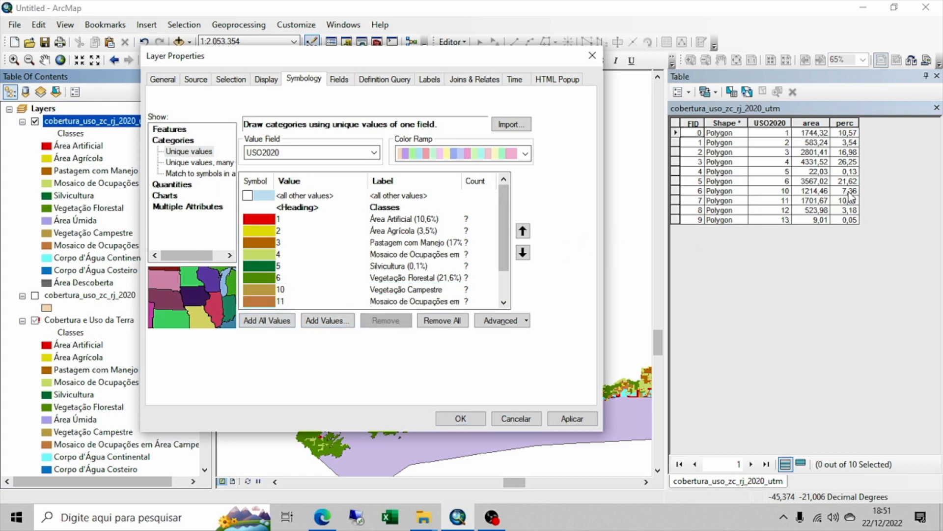
Relabel class 10 as "Vegetação Campestre (7,4%)" and class 11 as "Mosaico de Ocupações em Área Campestre (10,3%)"
{"action": "left_click", "coordinate": [449, 290]}
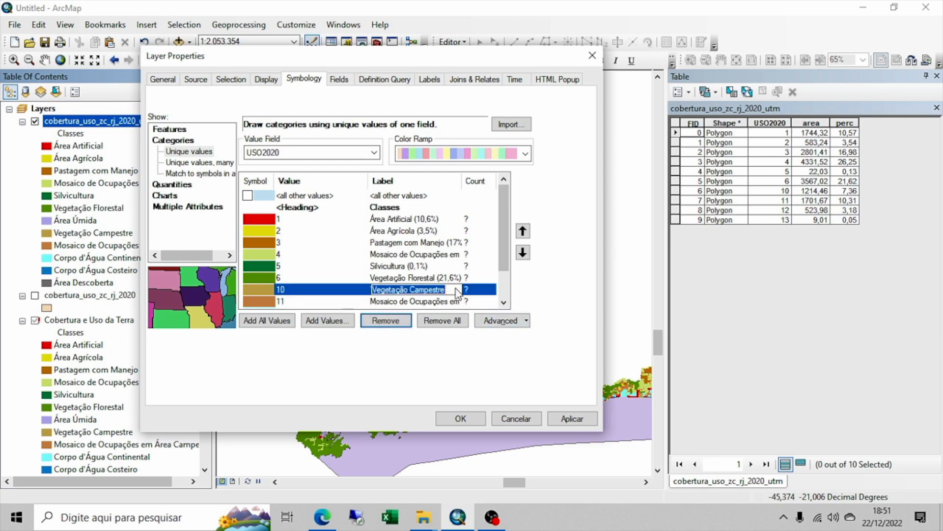
{"action": "left_click", "coordinate": [460, 290]}
{"action": "type", "text": "("}
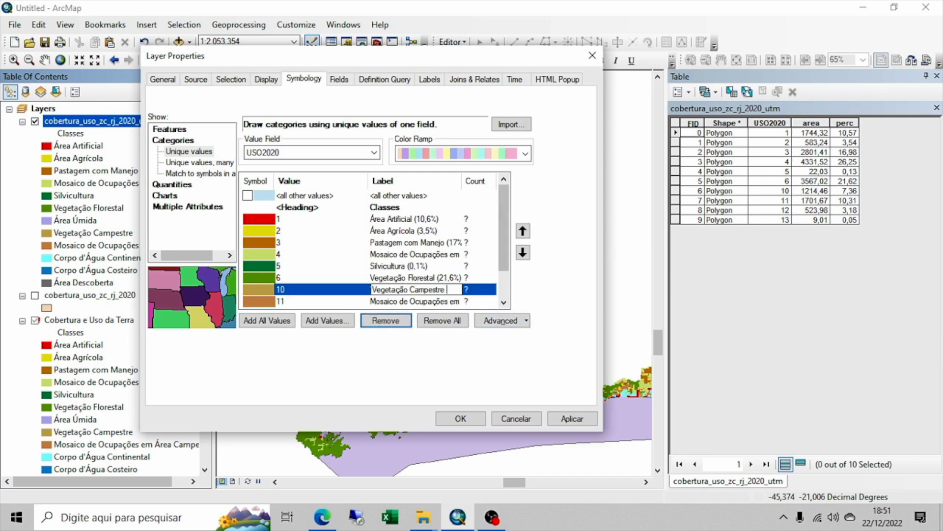
{"action": "type", "text": "7,4%)"}
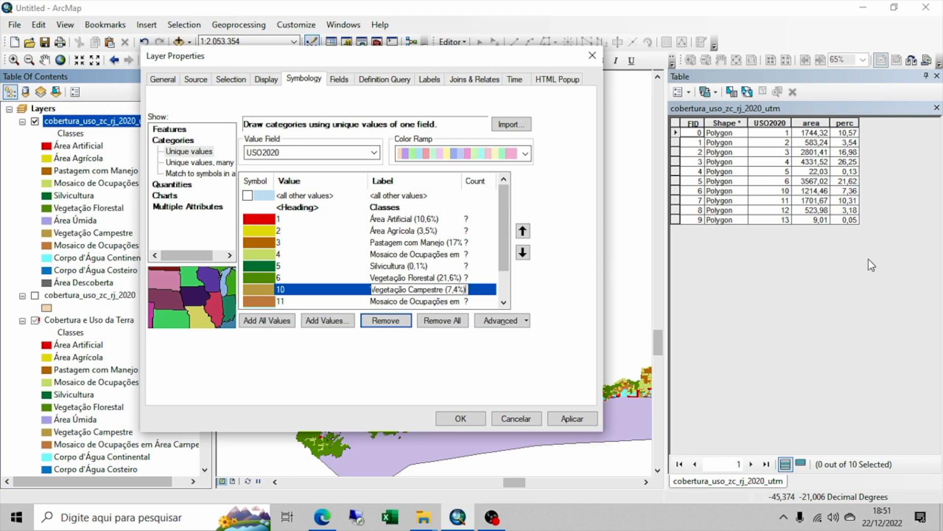
{"action": "key", "text": "Return"}
{"action": "key", "text": "Down"}
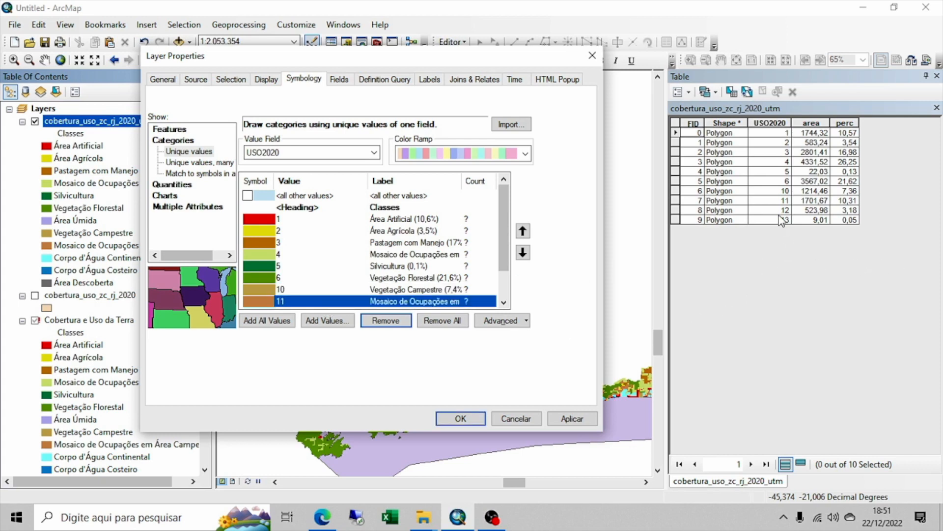
{"action": "left_click", "coordinate": [430, 302]}
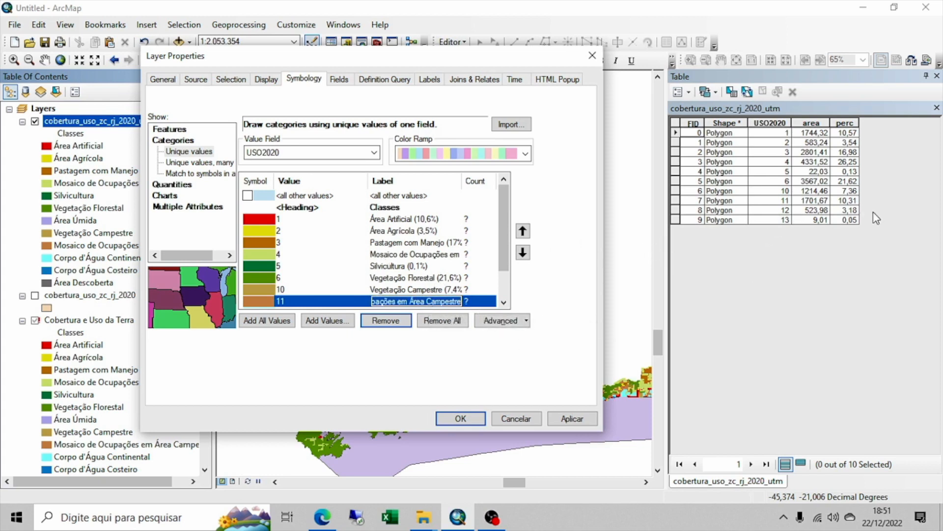
{"action": "key", "text": "End"}
{"action": "type", "text": "(10,3%)"}
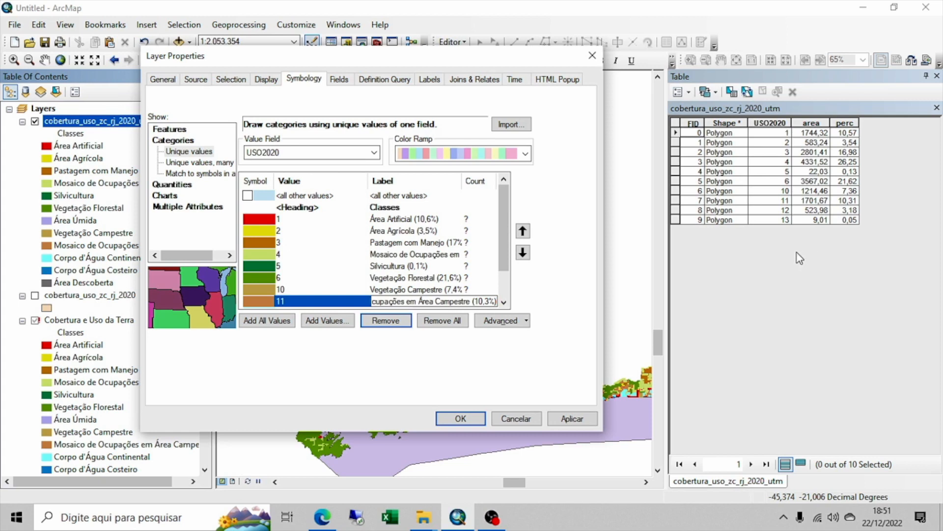
{"action": "key", "text": "Return"}
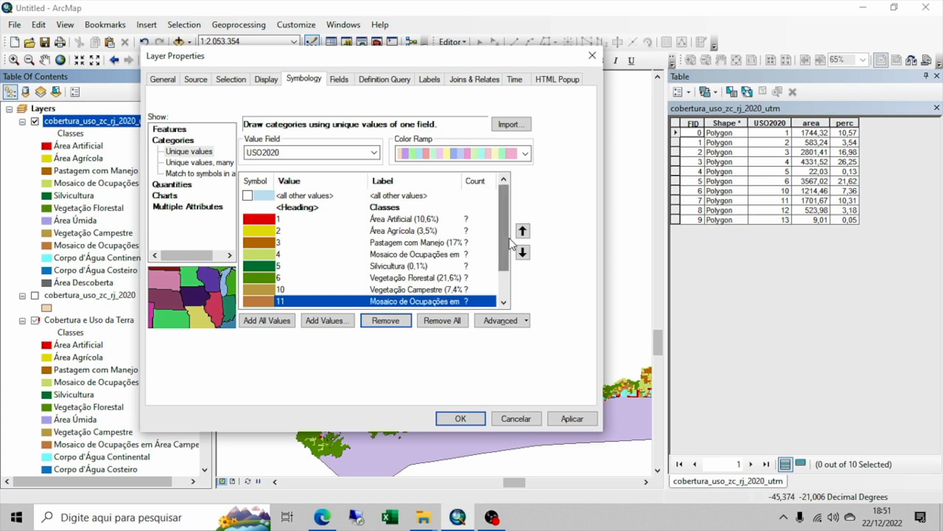
Relabel class 12 as "Corpo d'Água Continental (3,2%)" and class 13 as "Corpo d'Água Costeiro (0,05%)"
{"action": "scroll", "coordinate": [503, 246], "scroll_direction": "down", "scroll_amount": 1}
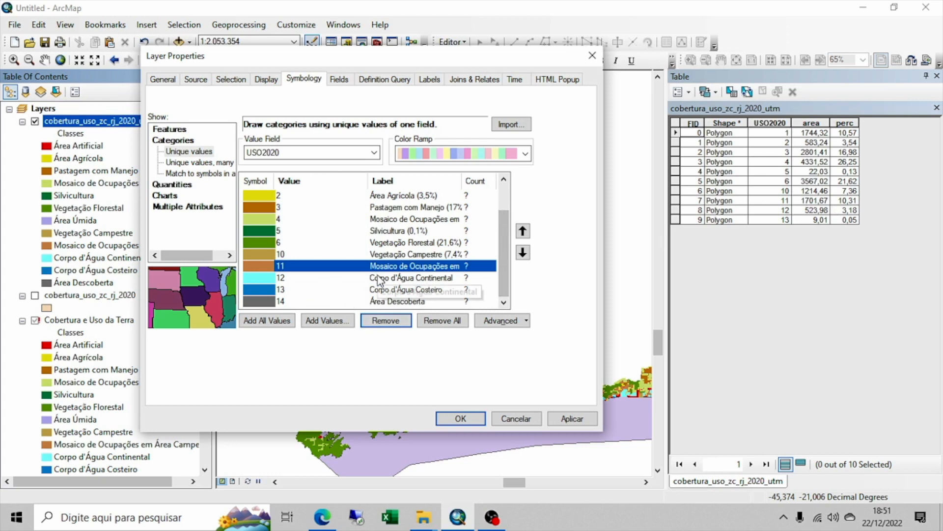
{"action": "left_click", "coordinate": [461, 279]}
{"action": "left_click", "coordinate": [461, 279]}
{"action": "left_click", "coordinate": [460, 278]}
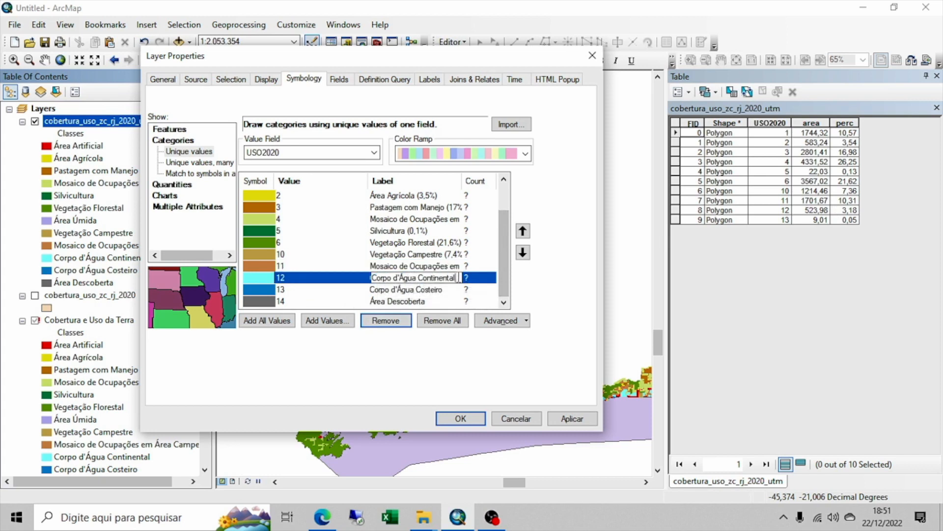
{"action": "type", "text": "(3,2"}
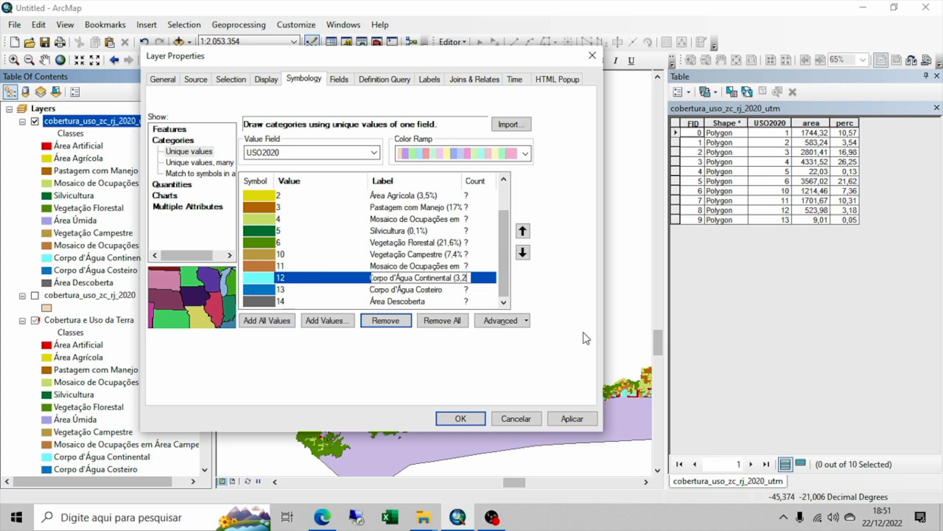
{"action": "type", "text": "%)"}
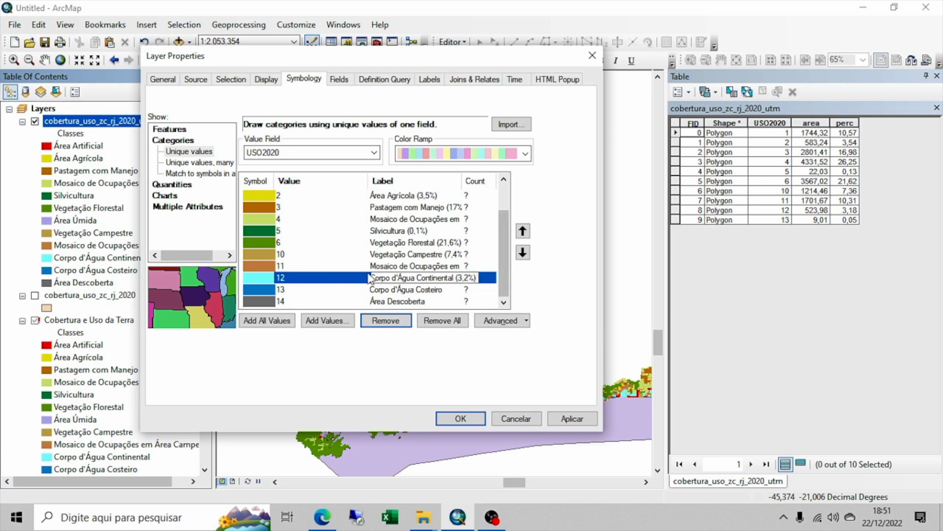
{"action": "left_click", "coordinate": [335, 292]}
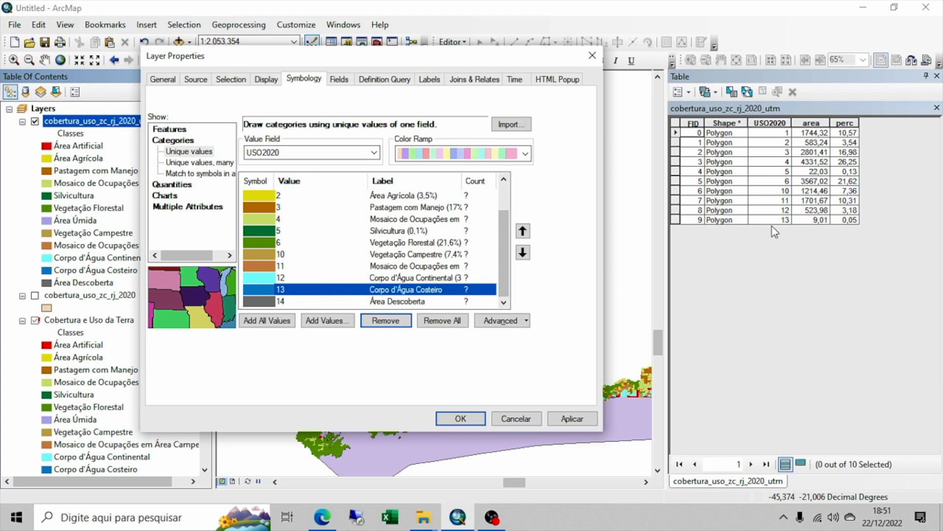
{"action": "left_click", "coordinate": [447, 289]}
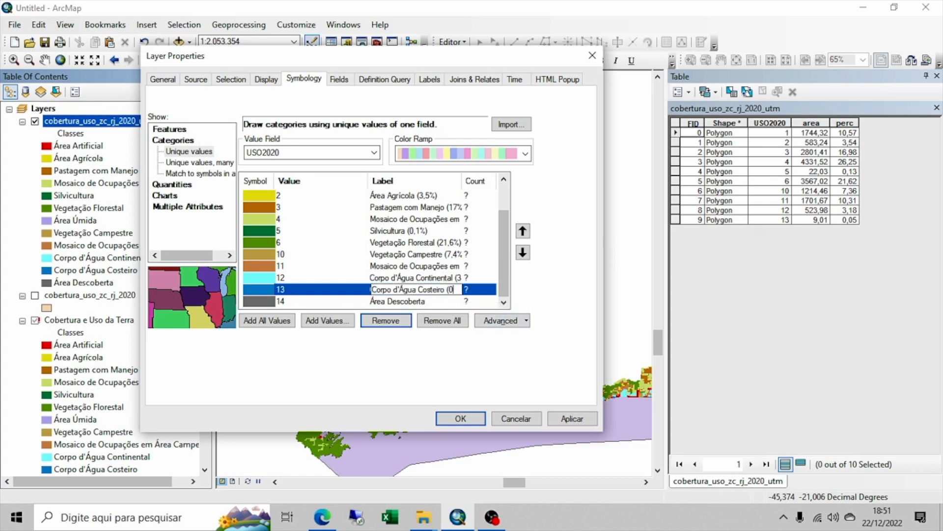
{"action": "type", "text": "(0,05%)"}
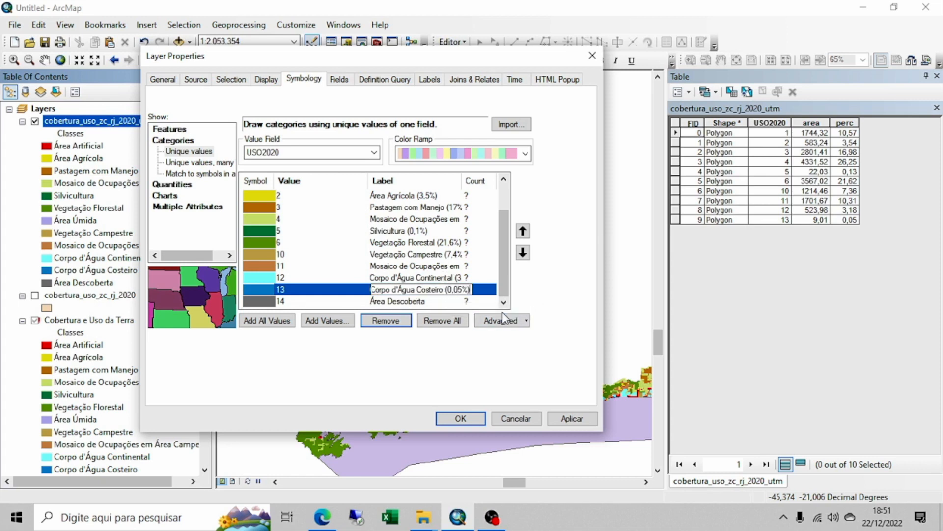
Remove class 14 (Área Descoberta) and apply the symbology, closing the layer properties and the attribute table
{"action": "left_click", "coordinate": [437, 301]}
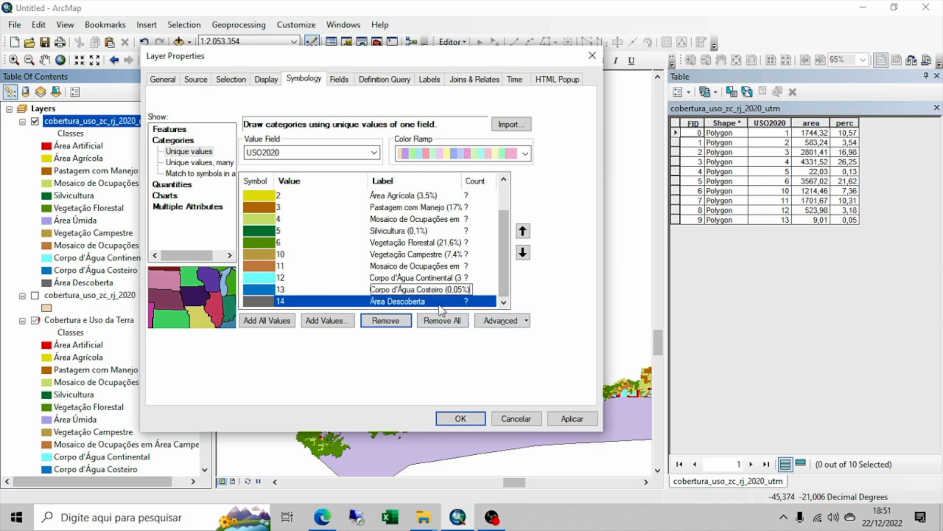
{"action": "left_click", "coordinate": [349, 301]}
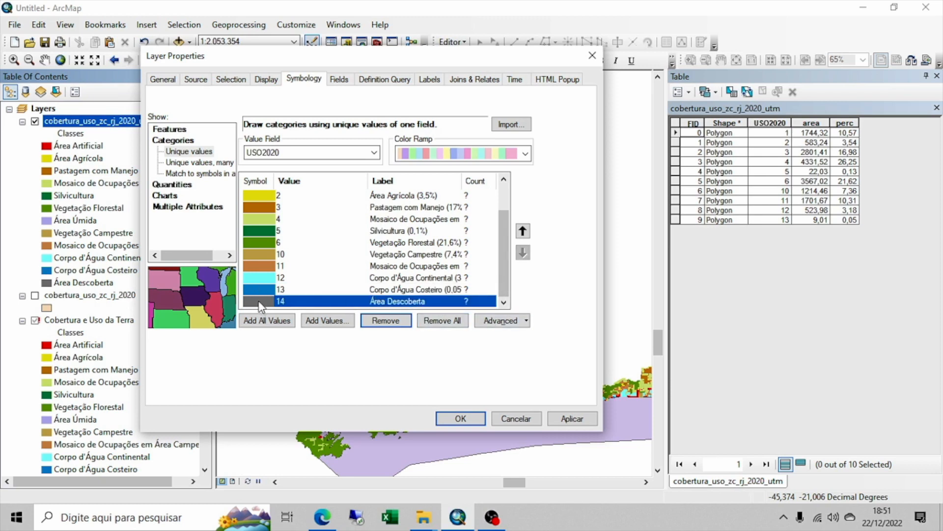
{"action": "left_click", "coordinate": [389, 320]}
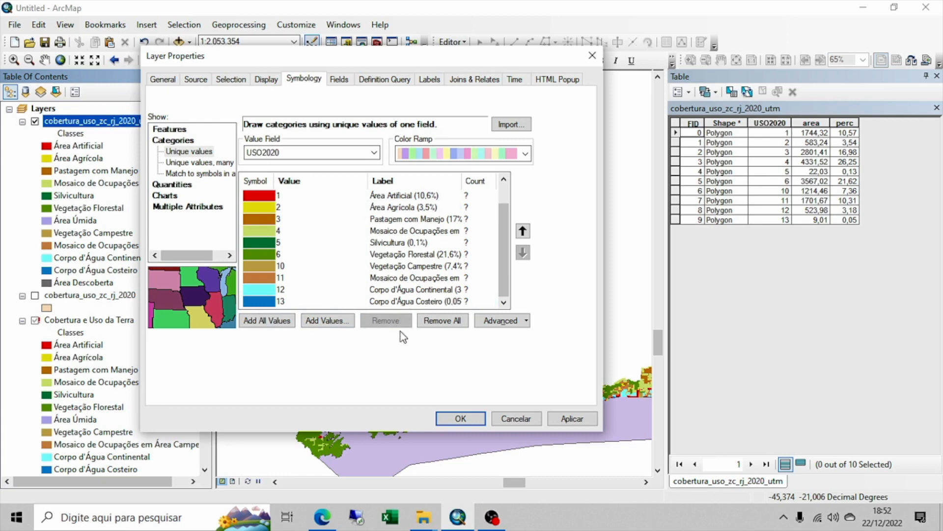
{"action": "left_click", "coordinate": [573, 419]}
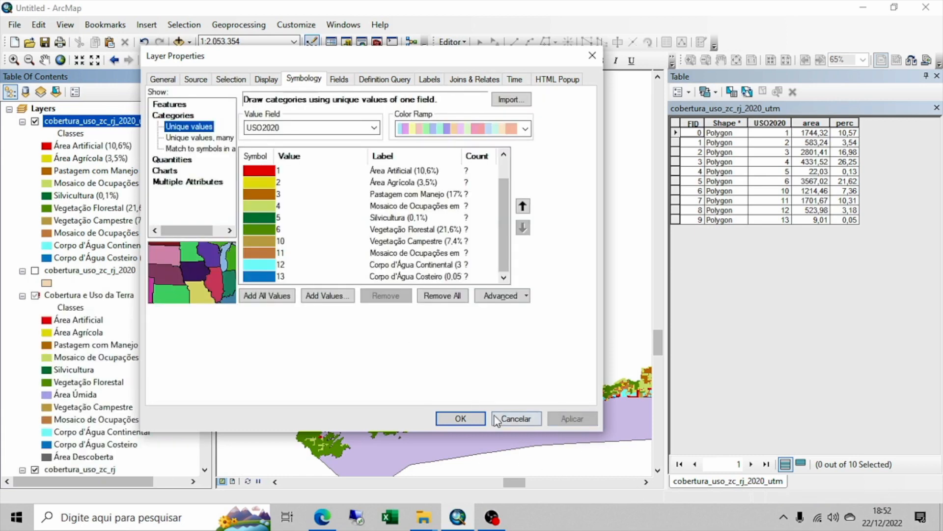
{"action": "left_click", "coordinate": [461, 419]}
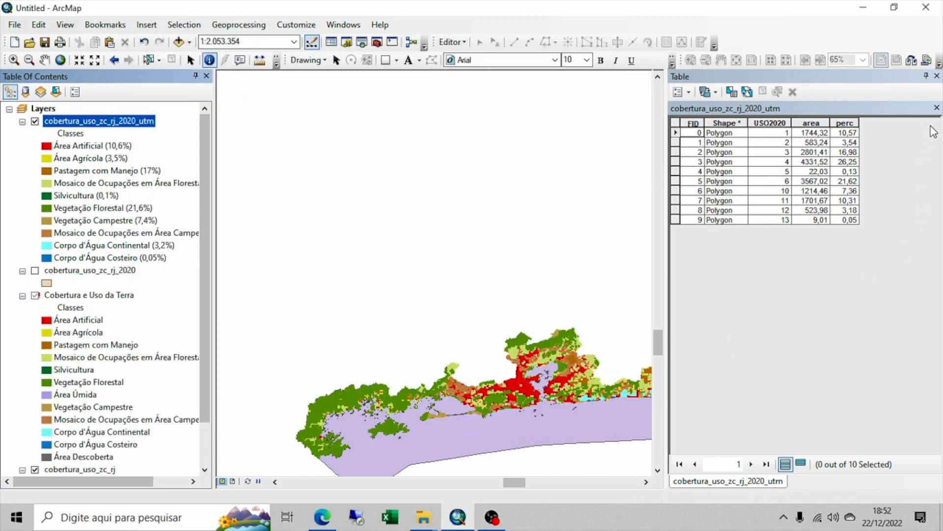
{"action": "left_click", "coordinate": [937, 76]}
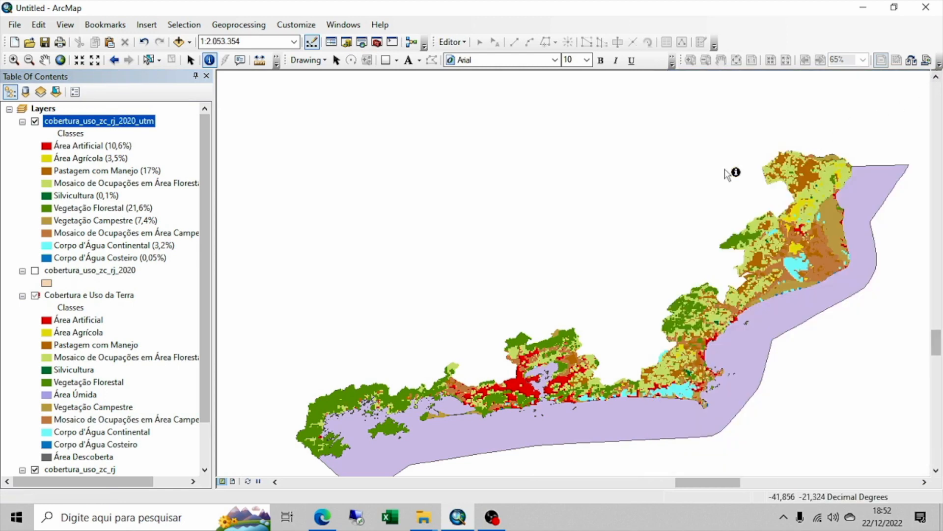
Switch to the layout view, widen the table of contents to fit the class labels, and zoom to the cobertura_uso_zc_rj_2020_utm layer
{"action": "left_click", "coordinate": [233, 482]}
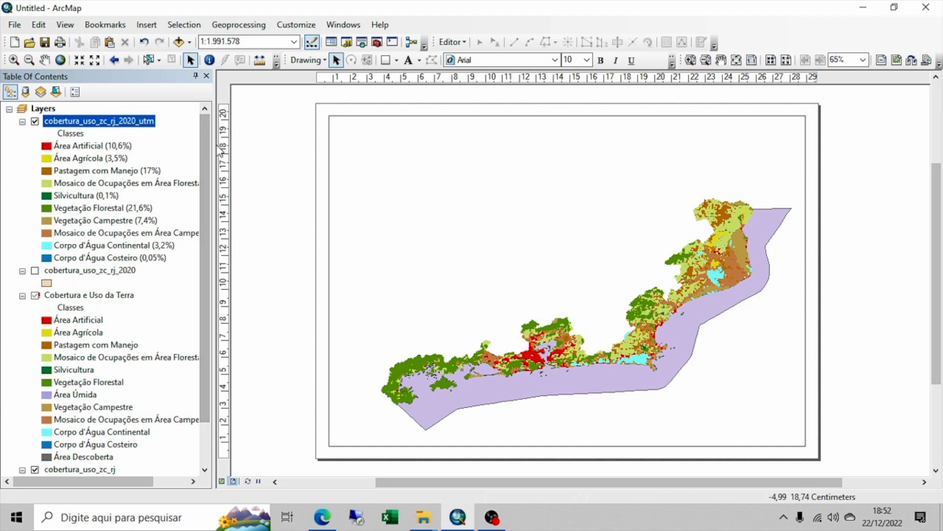
{"action": "left_click_drag", "start_coordinate": [214, 145], "coordinate": [264, 161]}
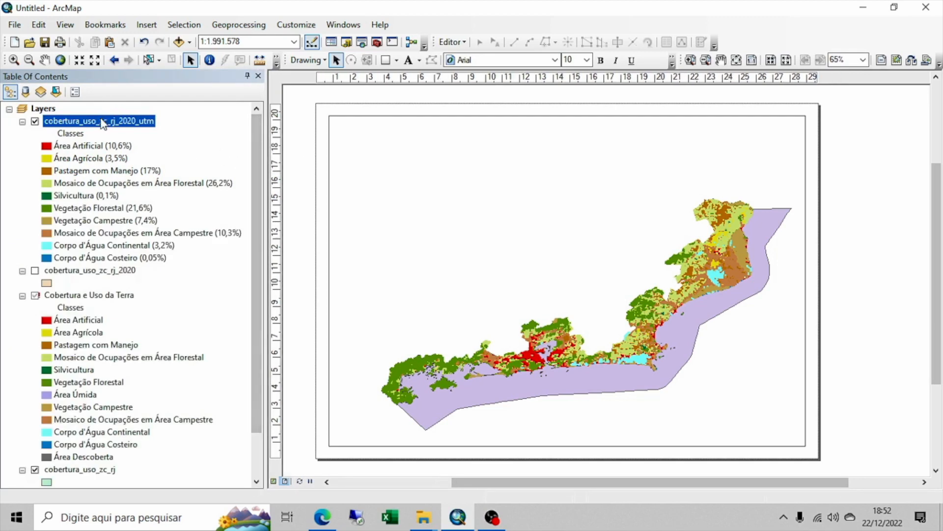
{"action": "right_click", "coordinate": [103, 124]}
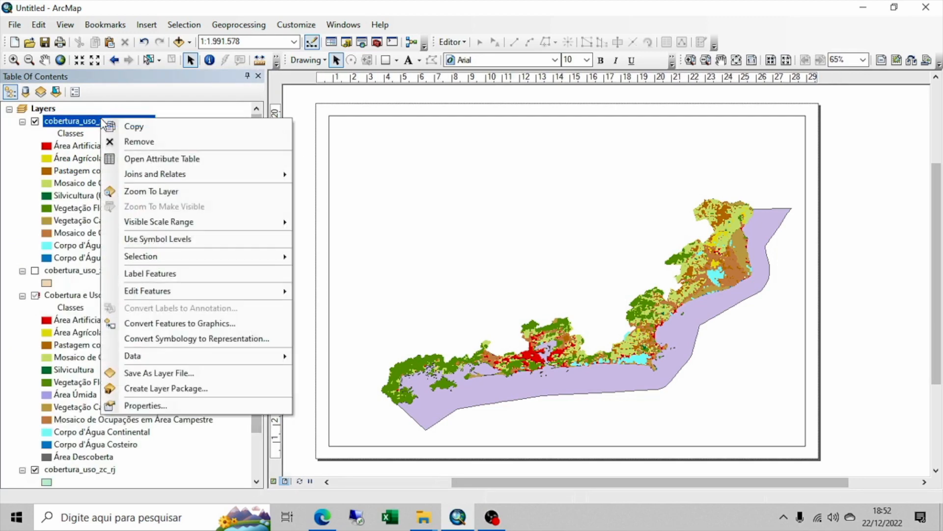
{"action": "left_click", "coordinate": [184, 194]}
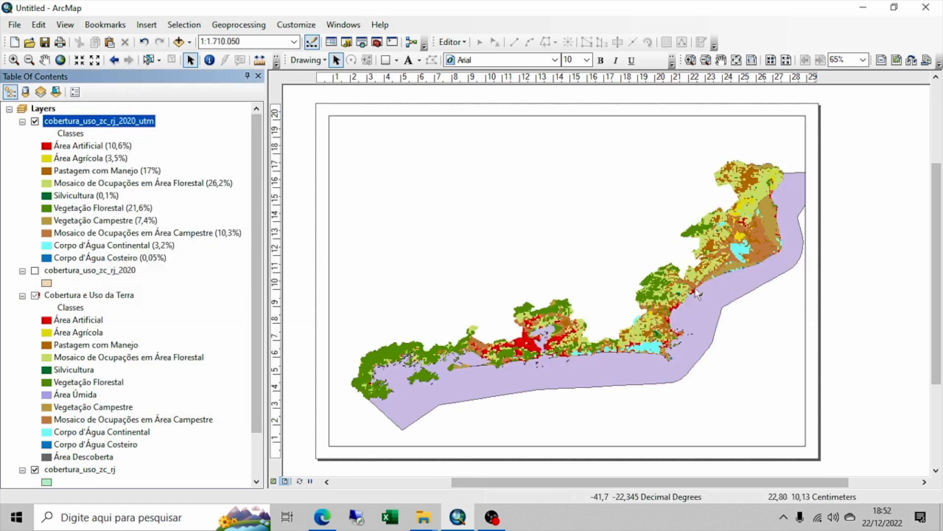
Collapse the Cobertura e Uso da Terra and cobertura_uso_zc_rj_2020 legends and hide the cobertura_uso_zc_rj and gpl_zona_costeira_erj_25 layers
{"action": "left_click", "coordinate": [22, 297]}
{"action": "left_click", "coordinate": [22, 271]}
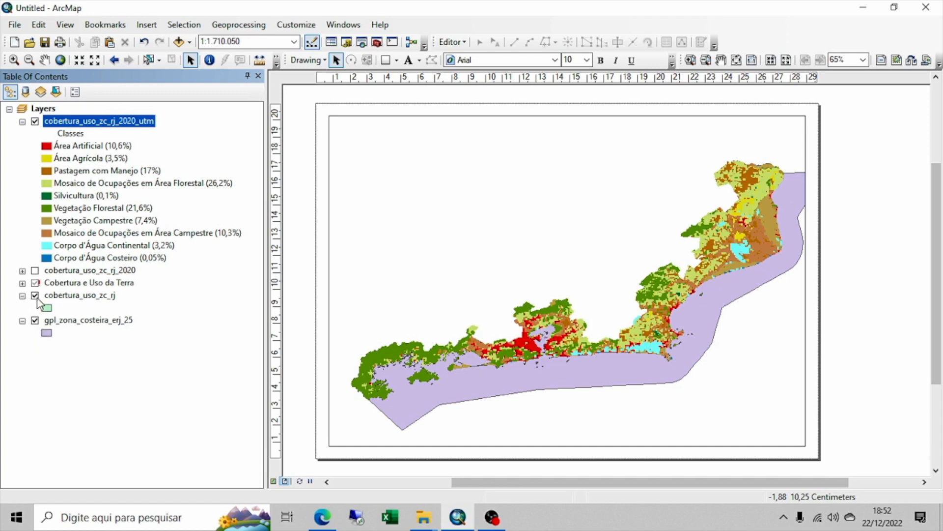
{"action": "left_click", "coordinate": [35, 295]}
{"action": "left_click", "coordinate": [35, 320]}
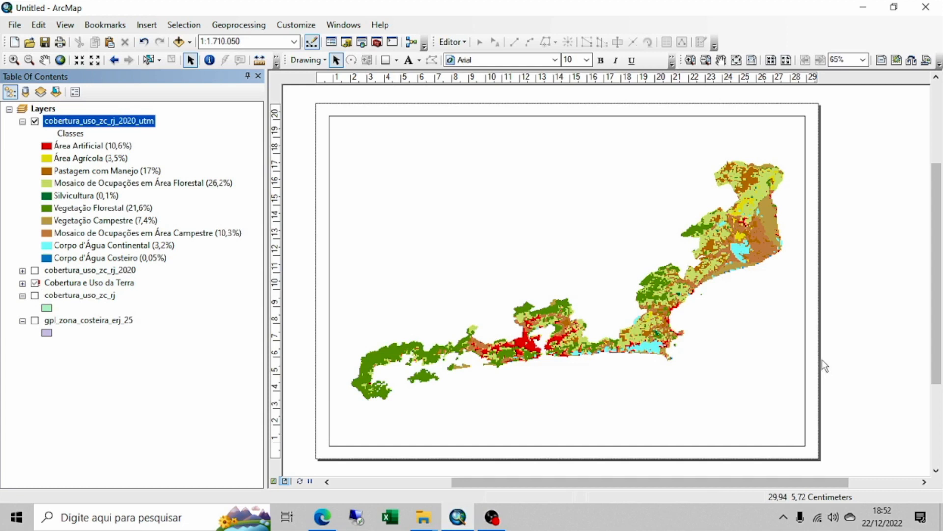
Add the RJ_Municipios_2021.shp shapefile from the RJ_Municipios_2021 folder in TREINAMENTO ARCMAP to the map
{"action": "left_click", "coordinate": [178, 41]}
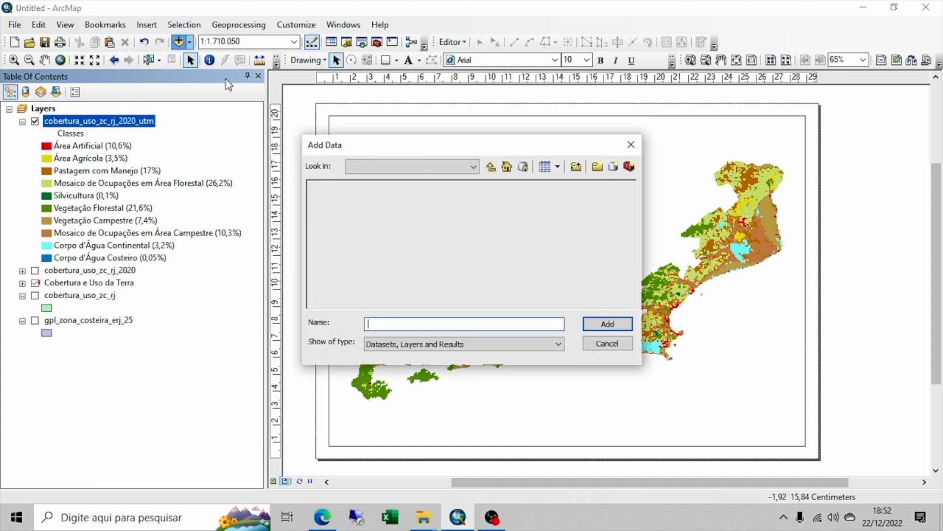
{"action": "left_click", "coordinate": [491, 167]}
{"action": "left_click", "coordinate": [491, 167]}
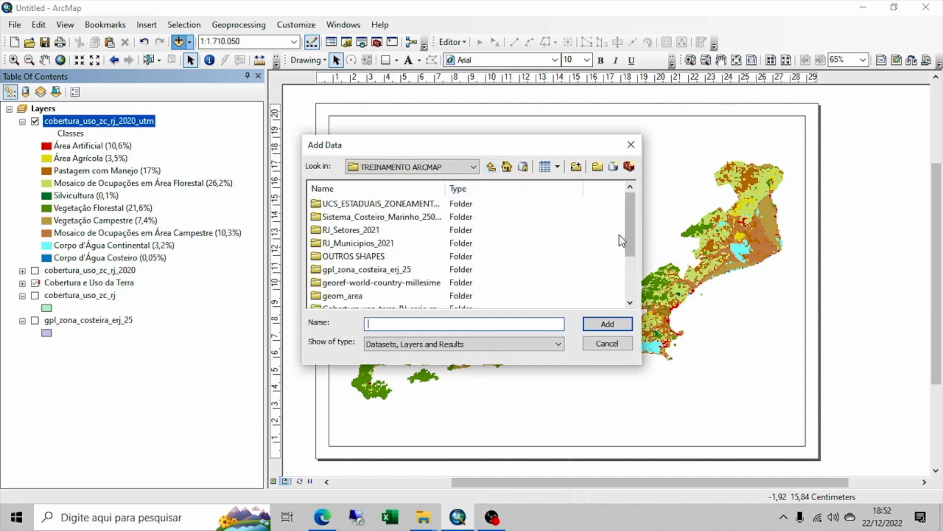
{"action": "left_click", "coordinate": [352, 244]}
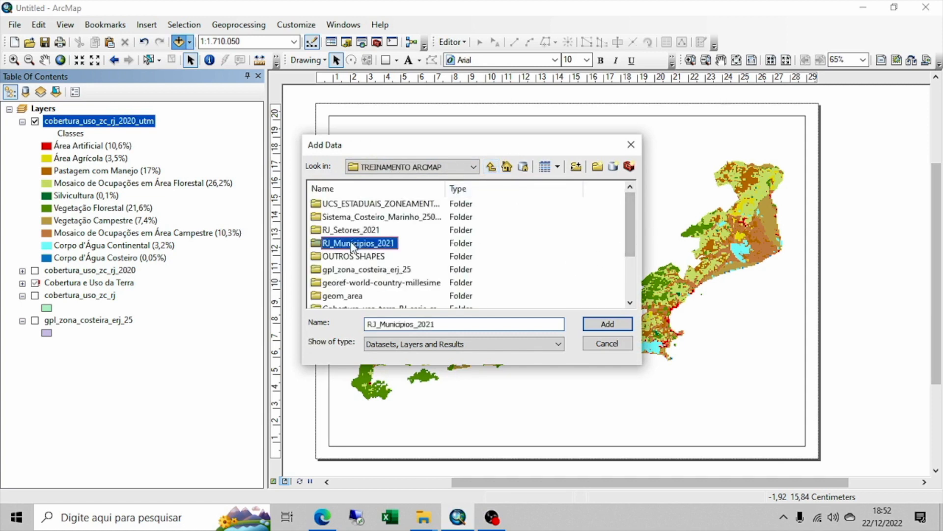
{"action": "double_click", "coordinate": [356, 244]}
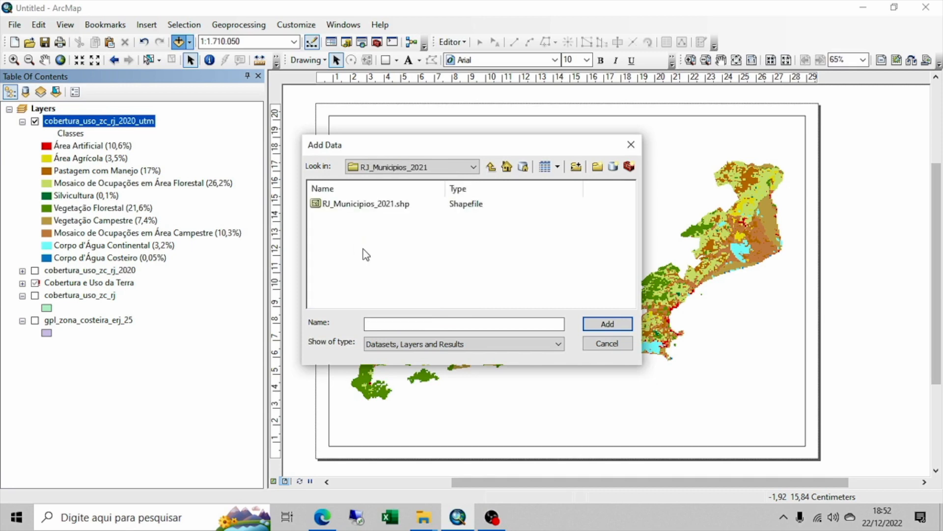
{"action": "left_click", "coordinate": [393, 205]}
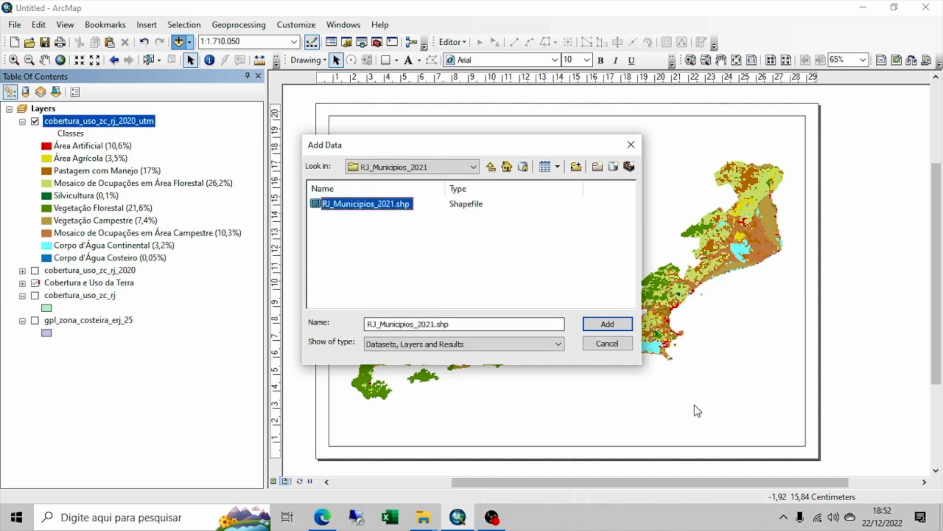
{"action": "left_click", "coordinate": [615, 326]}
Add the BR_UF_2021.shp shapefile from the BR_UF_2021 folder in TREINAMENTO ARCMAP to the map
{"action": "left_click", "coordinate": [186, 44]}
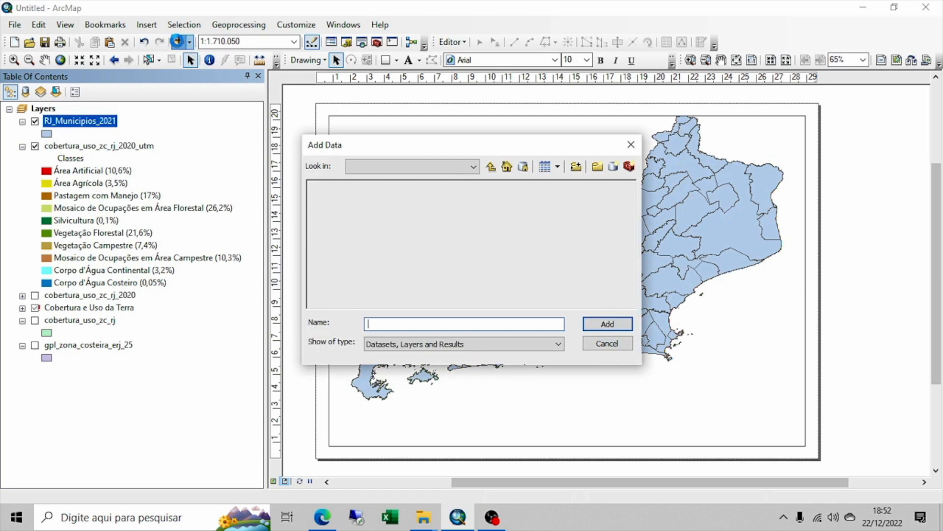
{"action": "left_click", "coordinate": [491, 168]}
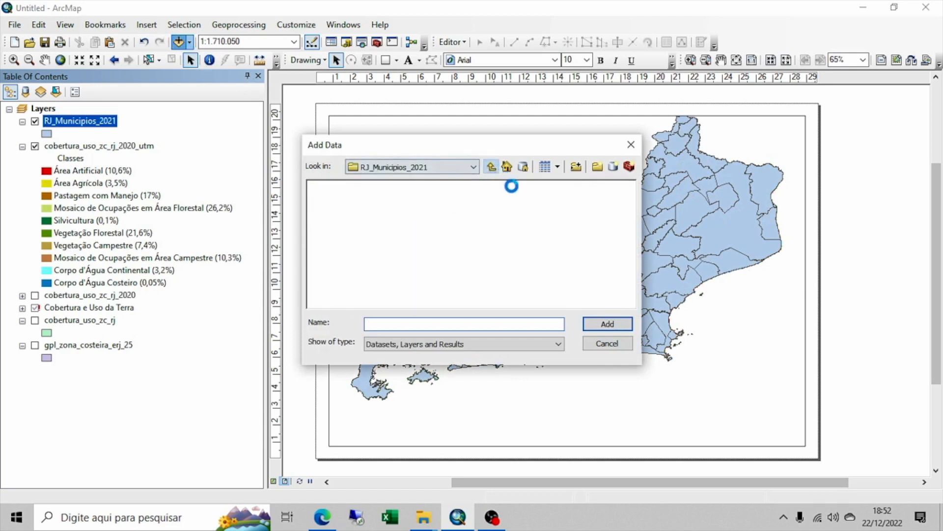
{"action": "scroll", "coordinate": [632, 246], "scroll_direction": "down", "scroll_amount": 1}
{"action": "scroll", "coordinate": [634, 245], "scroll_direction": "down", "scroll_amount": 1}
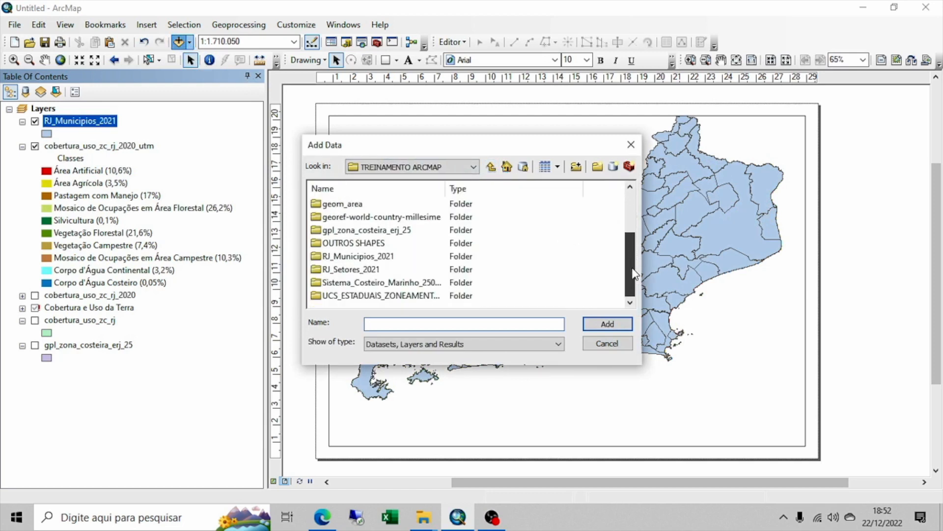
{"action": "scroll", "coordinate": [624, 251], "scroll_direction": "up", "scroll_amount": 1}
{"action": "scroll", "coordinate": [624, 239], "scroll_direction": "up", "scroll_amount": 1}
{"action": "scroll", "coordinate": [627, 229], "scroll_direction": "down", "scroll_amount": 2}
{"action": "scroll", "coordinate": [397, 297], "scroll_direction": "up", "scroll_amount": 2}
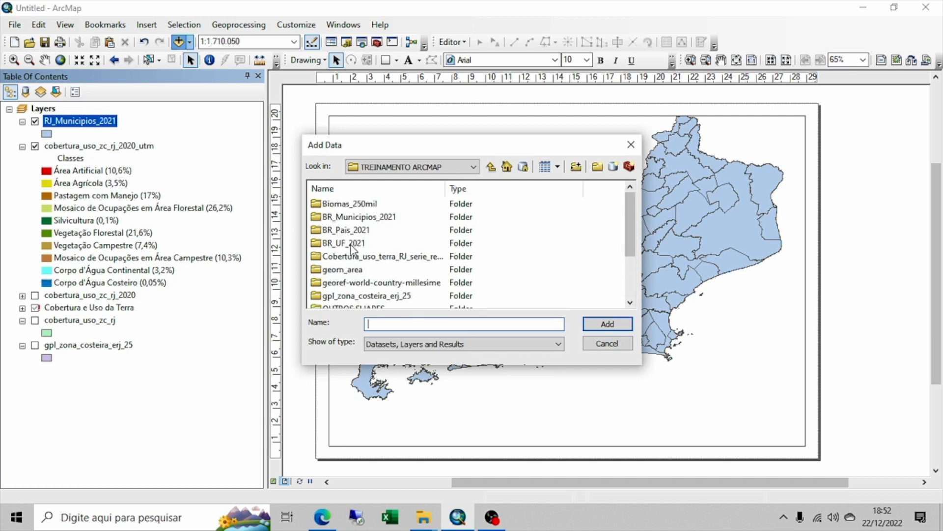
{"action": "double_click", "coordinate": [349, 243]}
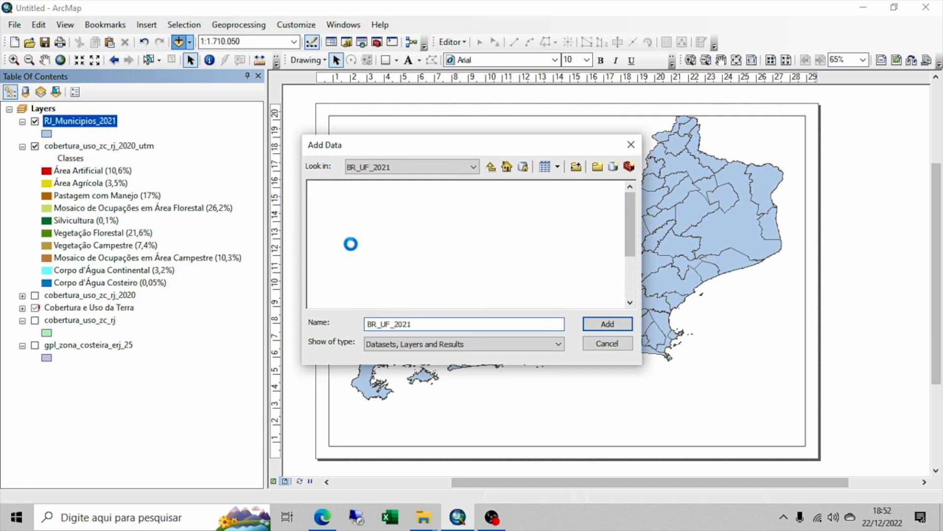
{"action": "left_click", "coordinate": [355, 205]}
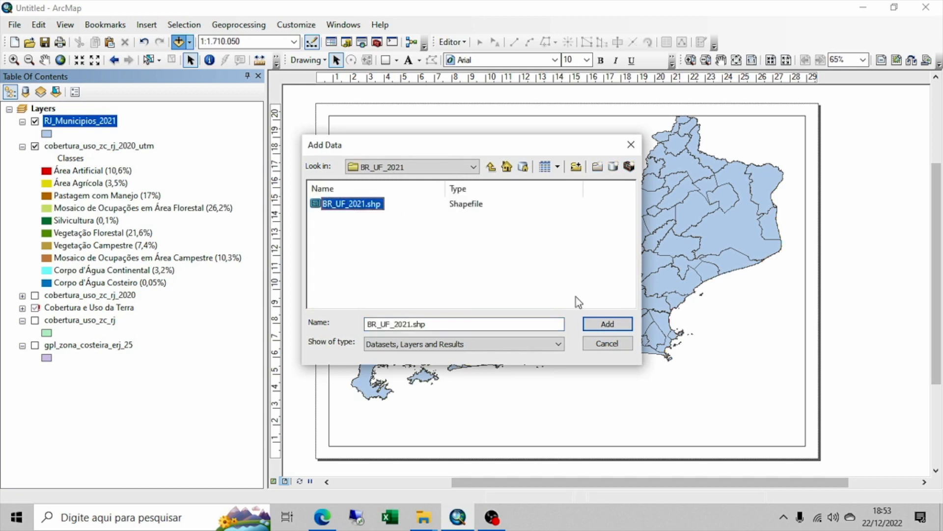
{"action": "left_click", "coordinate": [631, 326]}
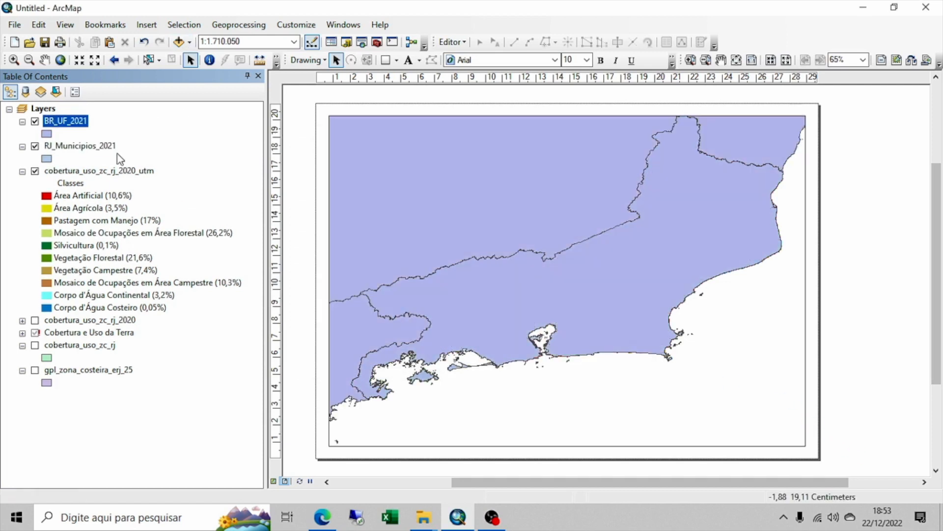
Collapse the cobertura_uso_zc_rj_2020_utm legend and reorder the layers with it on top, followed by RJ_Municipios_2021 and BR_UF_2021
{"action": "left_click", "coordinate": [22, 172]}
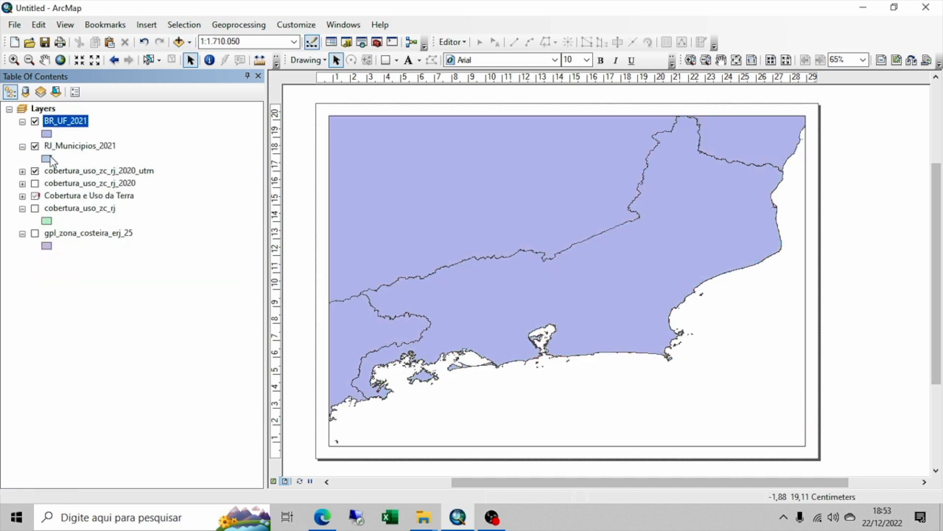
{"action": "left_click_drag", "start_coordinate": [66, 124], "coordinate": [77, 179]}
{"action": "left_click", "coordinate": [78, 124]}
{"action": "left_click_drag", "start_coordinate": [76, 127], "coordinate": [77, 156]}
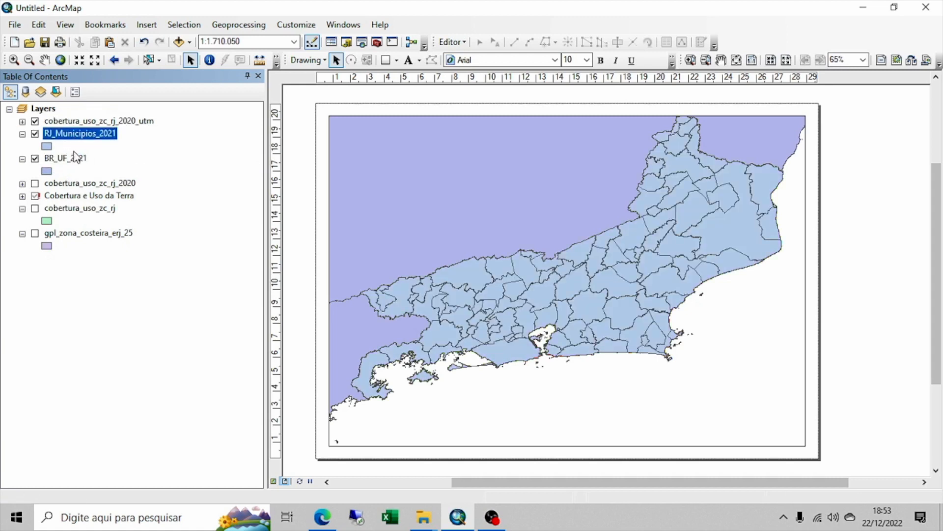
Remove the cobertura_uso_zc_rj_2020, Cobertura e Uso da Terra, cobertura_uso_zc_rj and gpl_zona_costeira_erj_25 layers from the map
{"action": "left_click", "coordinate": [93, 185]}
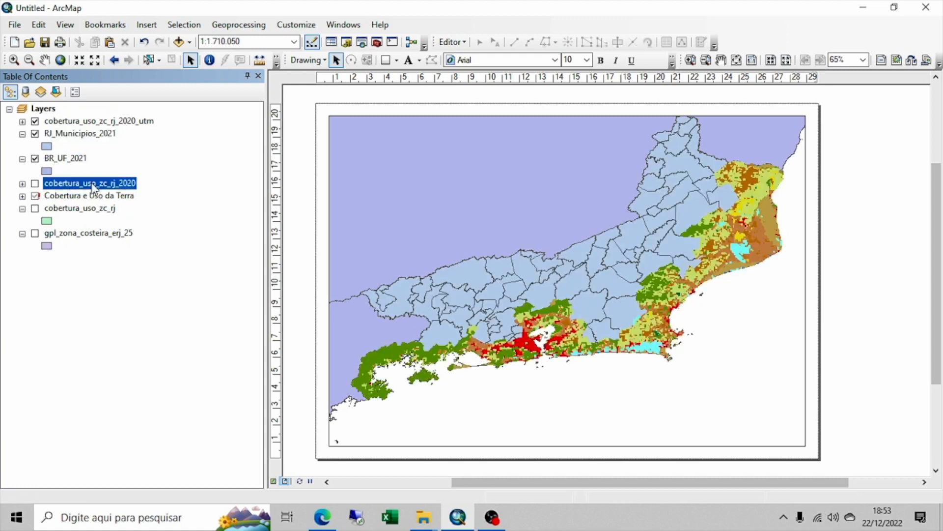
{"action": "left_click", "coordinate": [76, 235], "text": "shift"}
{"action": "right_click", "coordinate": [76, 234]}
{"action": "left_click", "coordinate": [126, 255]}
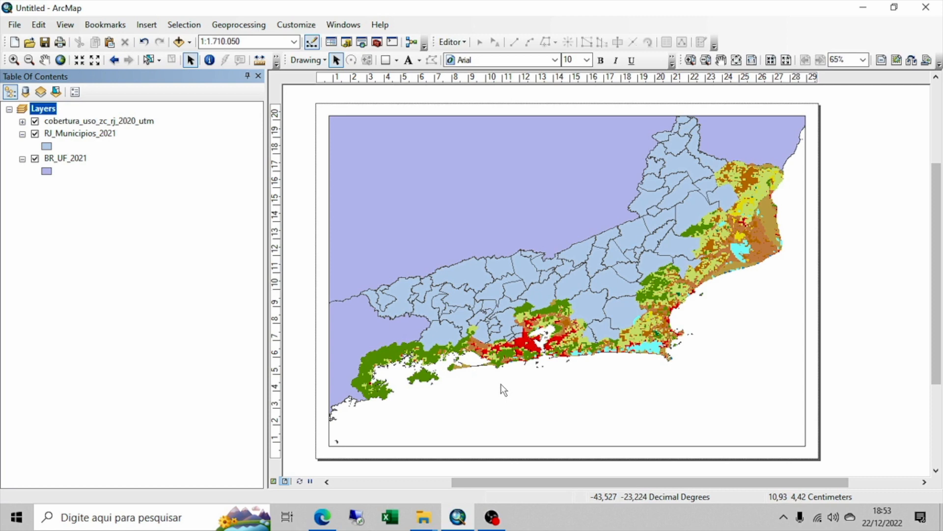
Set the fill color of the BR_UF_2021 layer to Gray 10%
{"action": "left_click", "coordinate": [95, 156]}
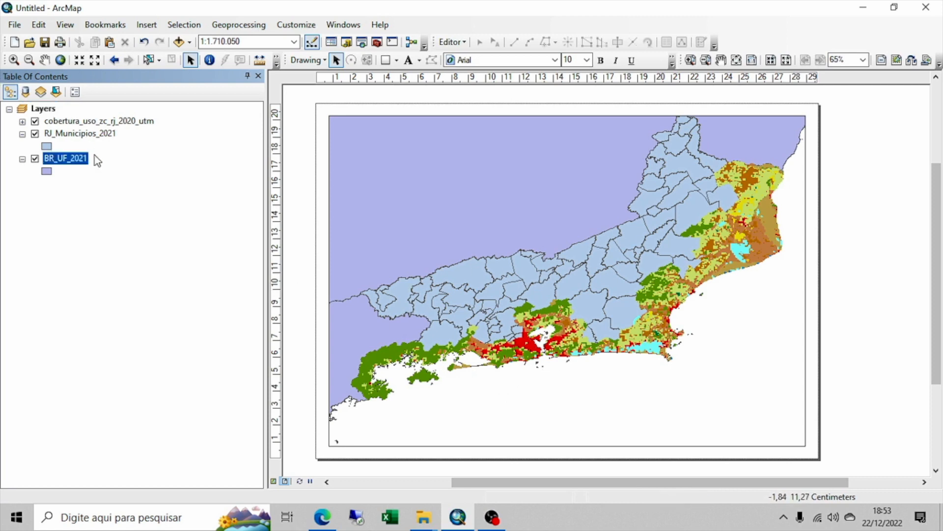
{"action": "left_click", "coordinate": [55, 189]}
{"action": "left_click", "coordinate": [46, 171]}
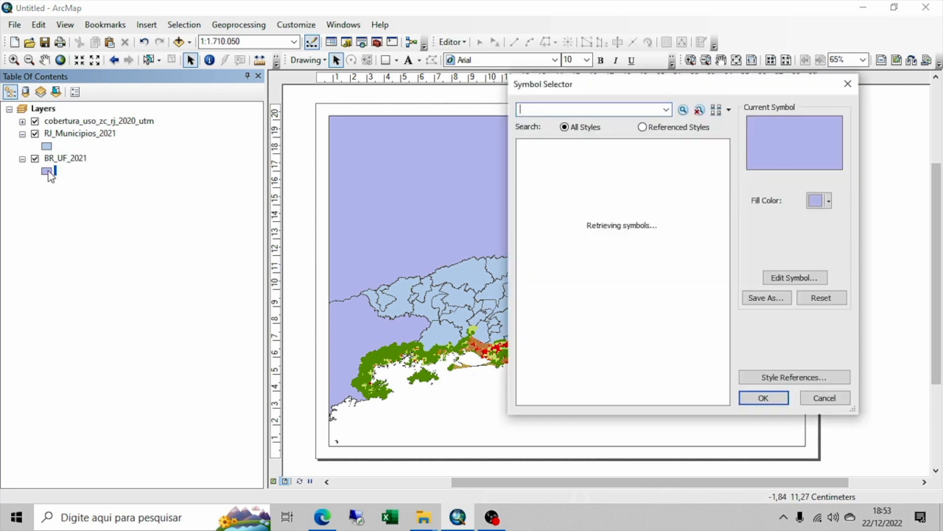
{"action": "left_click", "coordinate": [818, 203]}
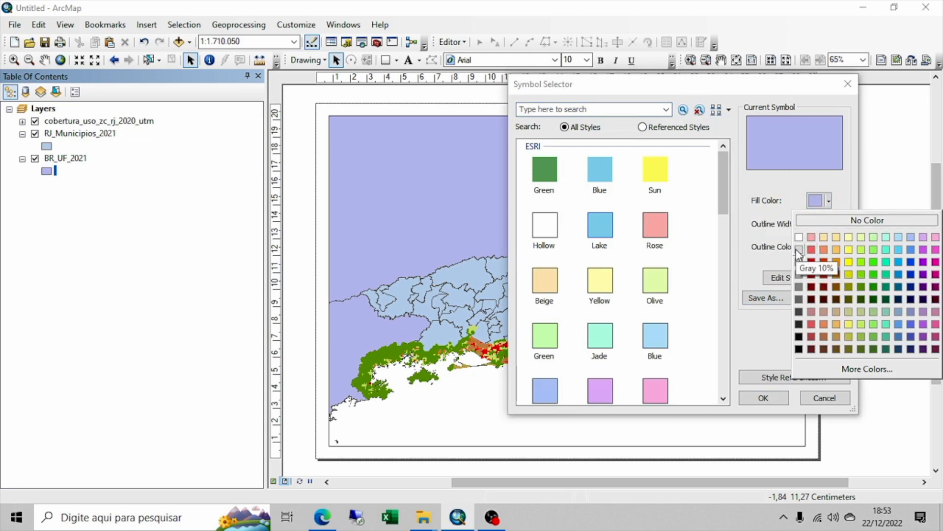
{"action": "left_click", "coordinate": [801, 263]}
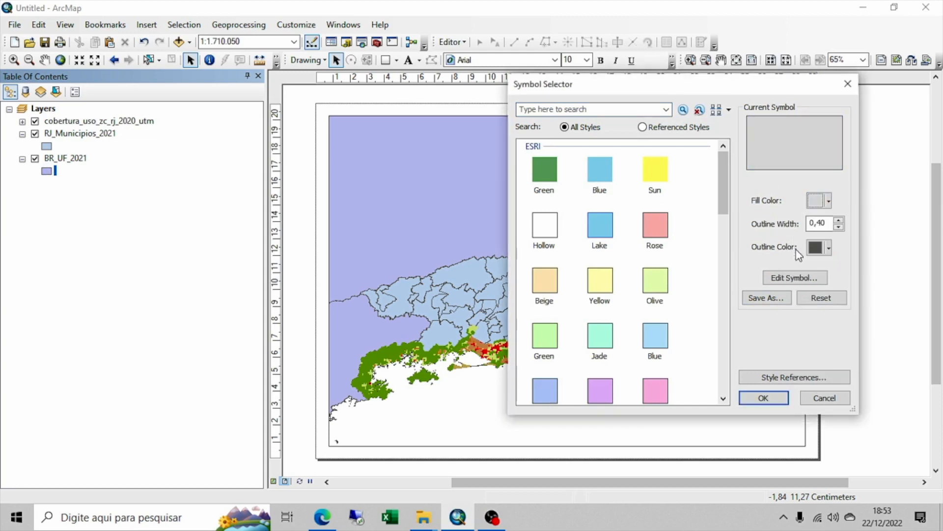
{"action": "left_click", "coordinate": [771, 399]}
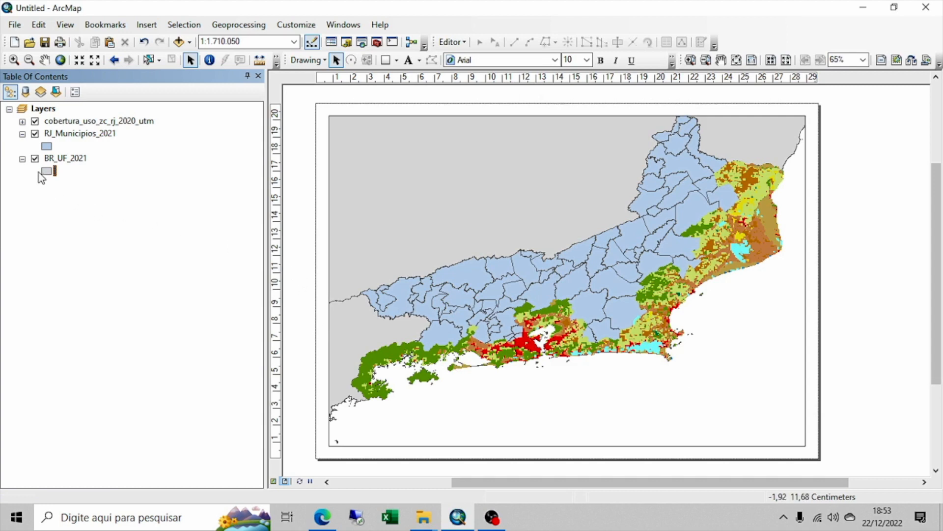
Set the fill color of the RJ_Municipios_2021 layer to a gray one shade darker than the BR_UF_2021 fill
{"action": "left_click", "coordinate": [47, 147]}
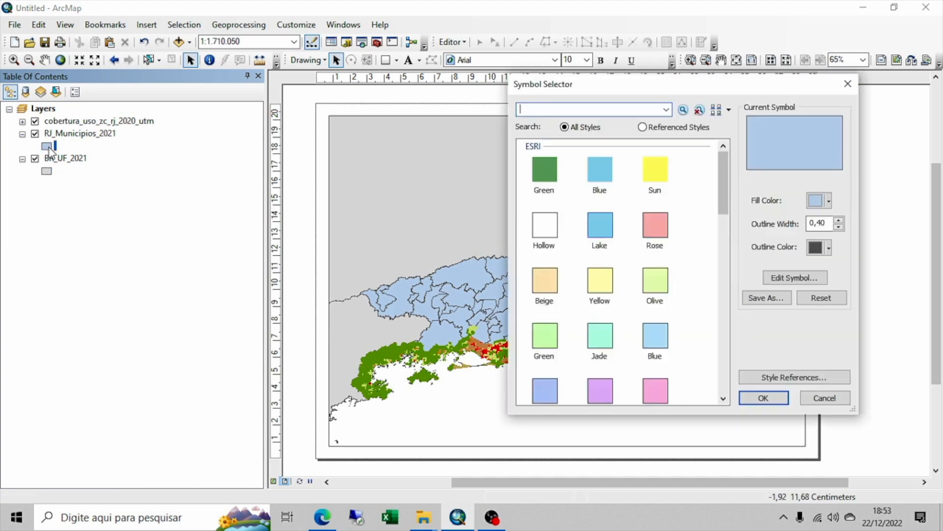
{"action": "left_click", "coordinate": [829, 201]}
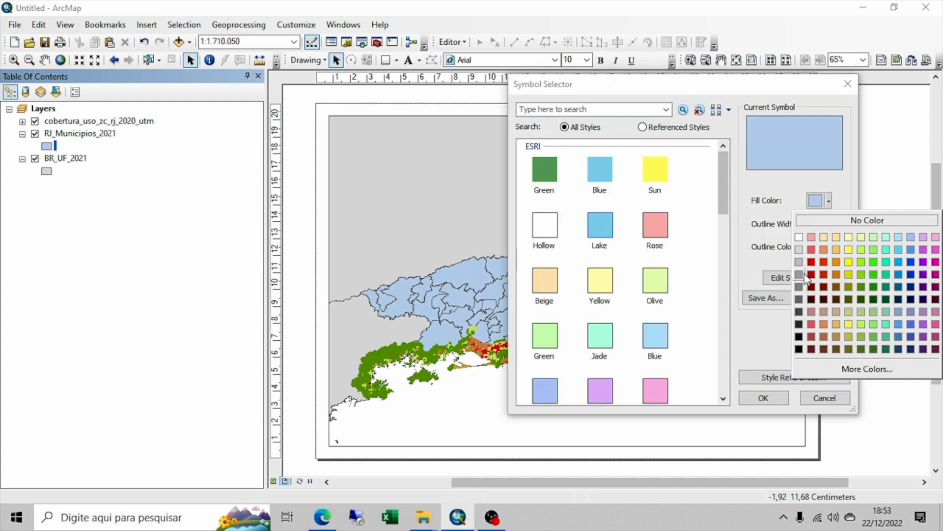
{"action": "left_click", "coordinate": [795, 261]}
{"action": "left_click", "coordinate": [764, 399]}
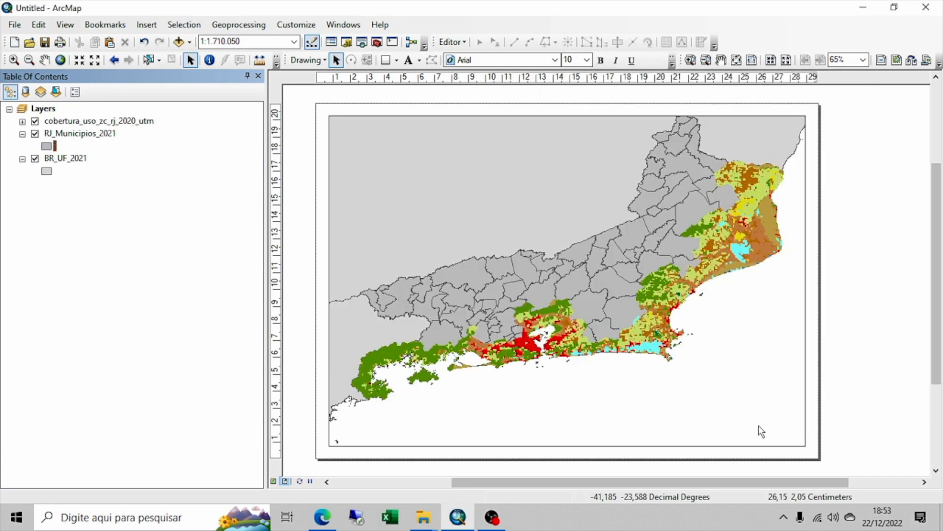
Enlarge the data frame slightly toward the page's right margin from its lower-right corner, and deselect it
{"action": "left_click", "coordinate": [746, 402]}
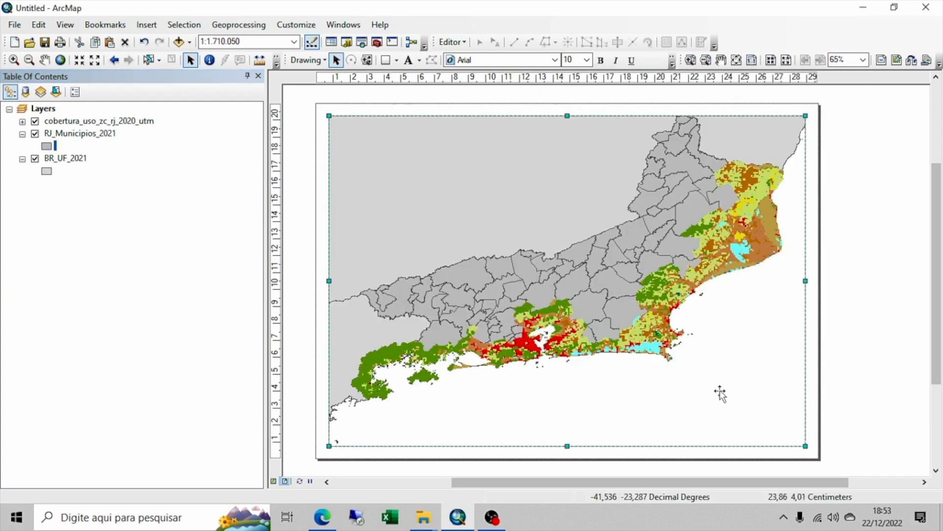
{"action": "left_click", "coordinate": [873, 255]}
{"action": "left_click", "coordinate": [797, 365]}
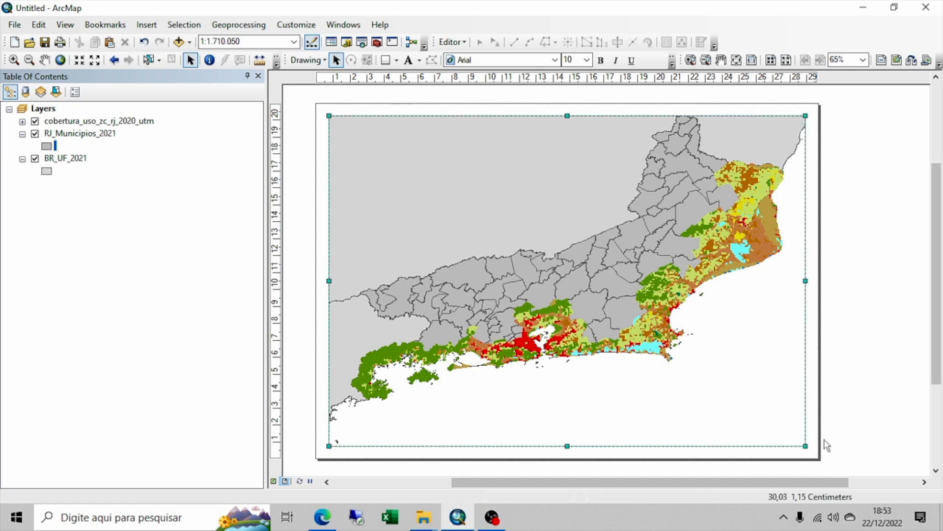
{"action": "mouse_move", "coordinate": [807, 445]}
{"action": "left_mouse_down"}
{"action": "mouse_move", "coordinate": [800, 436]}
{"action": "mouse_move", "coordinate": [818, 448]}
{"action": "mouse_move", "coordinate": [812, 459]}
{"action": "mouse_move", "coordinate": [810, 447]}
{"action": "left_mouse_up"}
{"action": "left_click", "coordinate": [885, 350]}
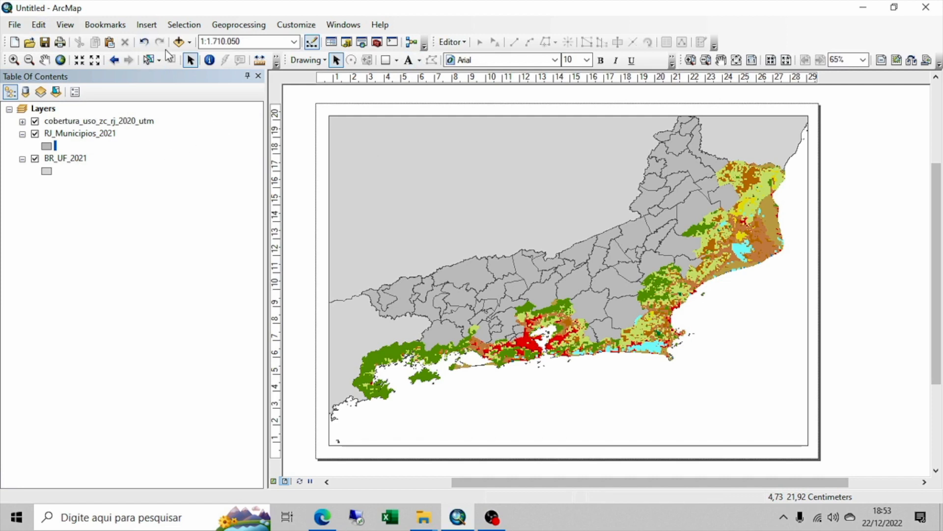
Add the Topographic basemap to the map
{"action": "left_click", "coordinate": [190, 42]}
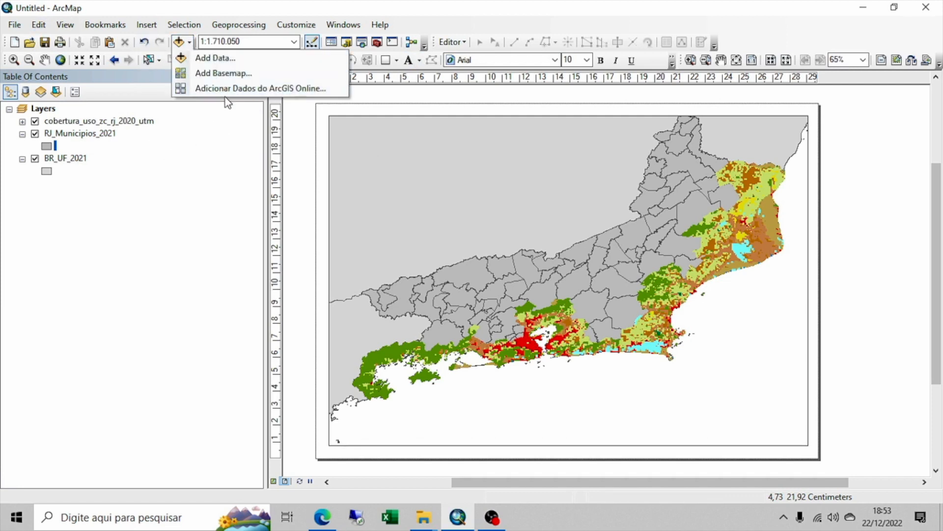
{"action": "left_click", "coordinate": [239, 76]}
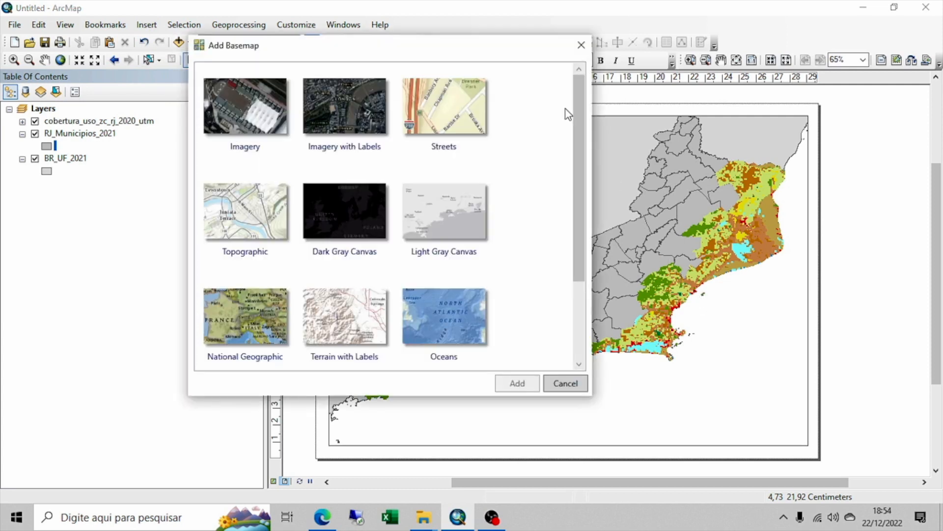
{"action": "left_click", "coordinate": [269, 229]}
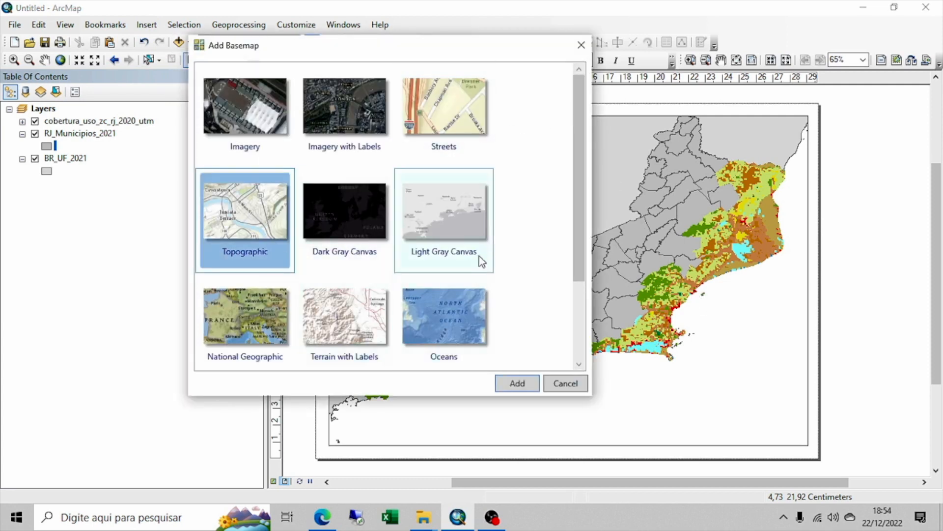
{"action": "left_click", "coordinate": [377, 332]}
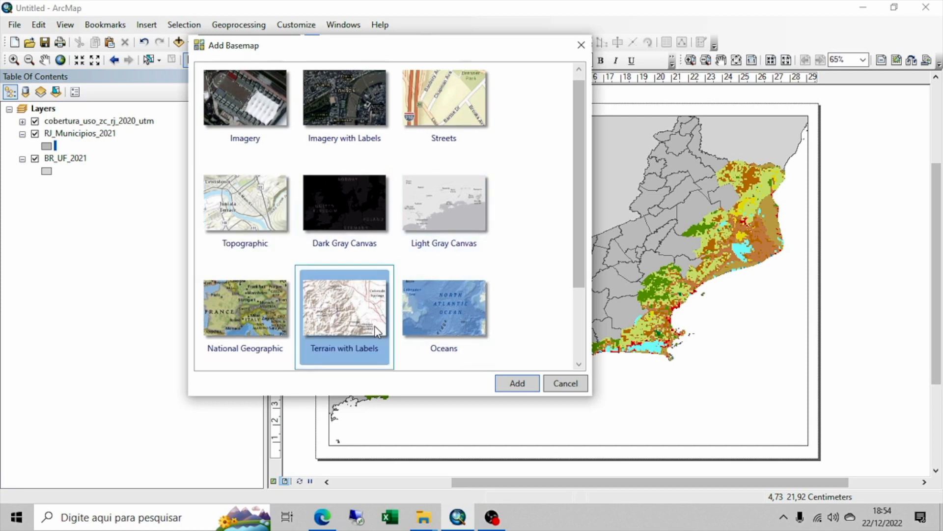
{"action": "left_click", "coordinate": [237, 225]}
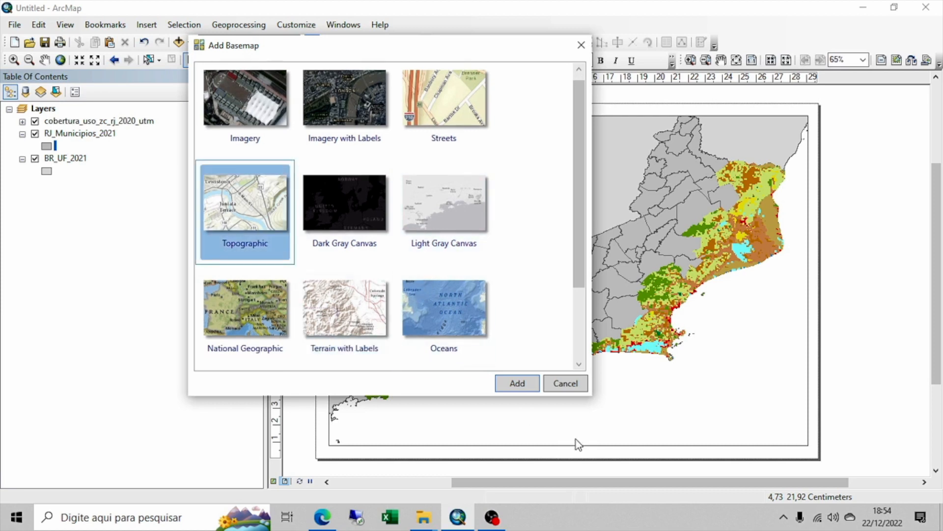
{"action": "left_click", "coordinate": [521, 382]}
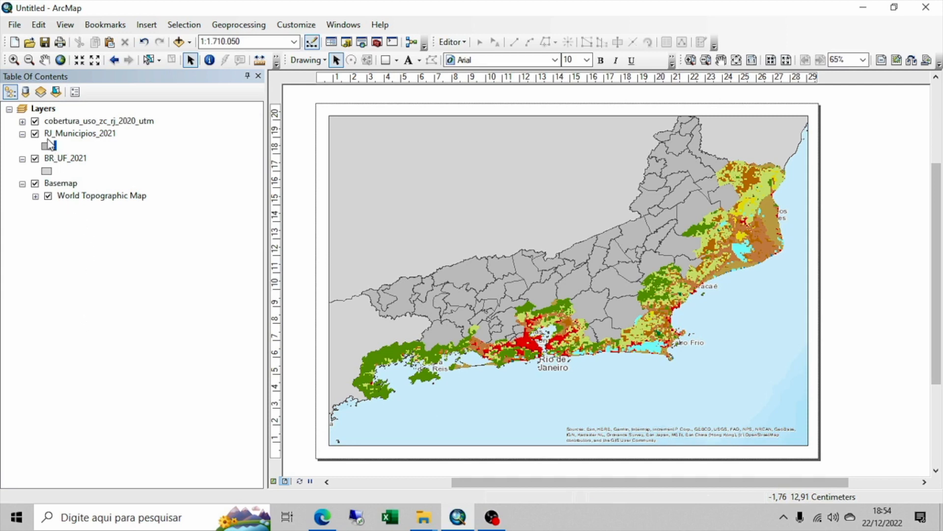
Remove the Basemap group with the World Topographic Map and refresh the layout view
{"action": "left_click", "coordinate": [36, 196]}
{"action": "left_click", "coordinate": [36, 196]}
{"action": "right_click", "coordinate": [45, 184]}
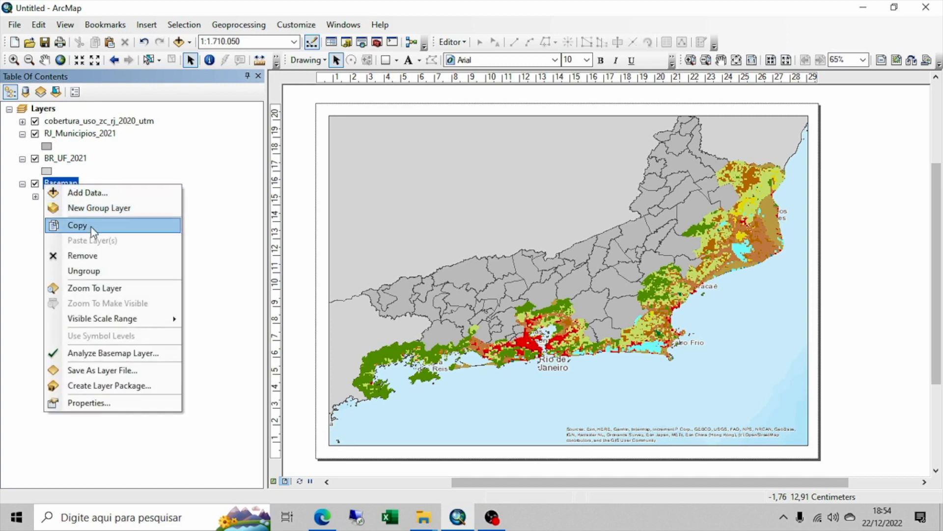
{"action": "left_click", "coordinate": [92, 256]}
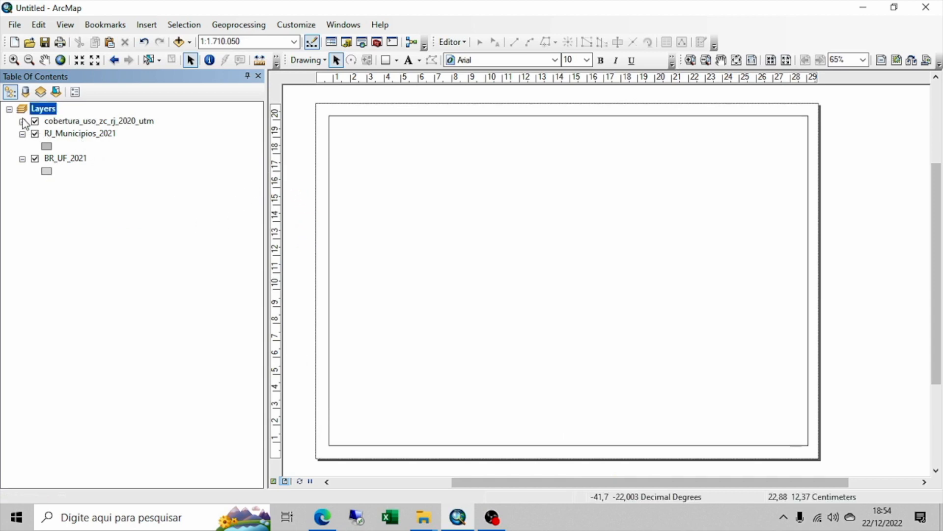
{"action": "left_click", "coordinate": [299, 481]}
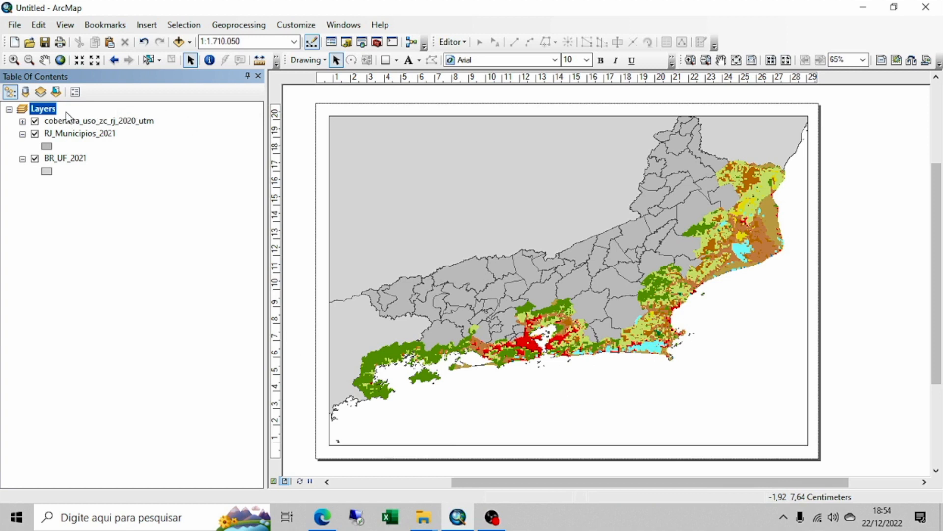
Set the Layers data frame's background to Blue and apply the change
{"action": "right_click", "coordinate": [48, 114]}
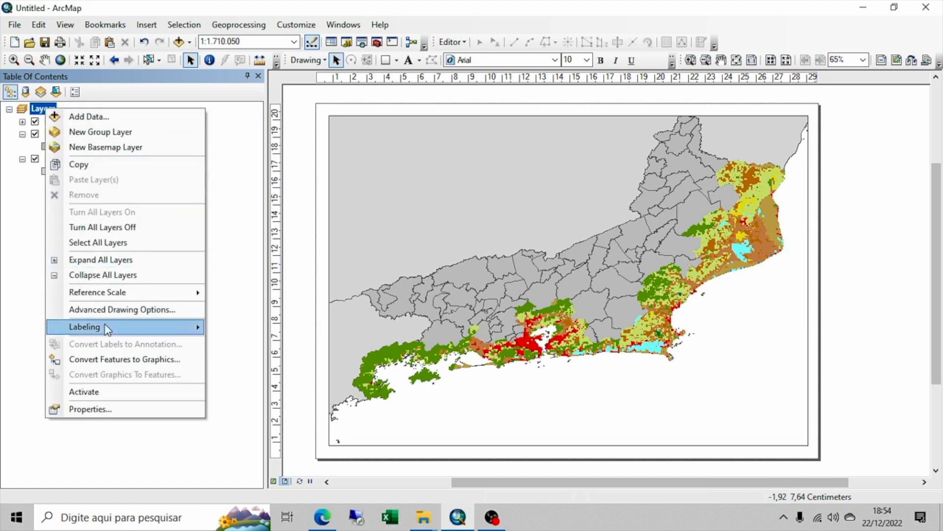
{"action": "left_click", "coordinate": [117, 409]}
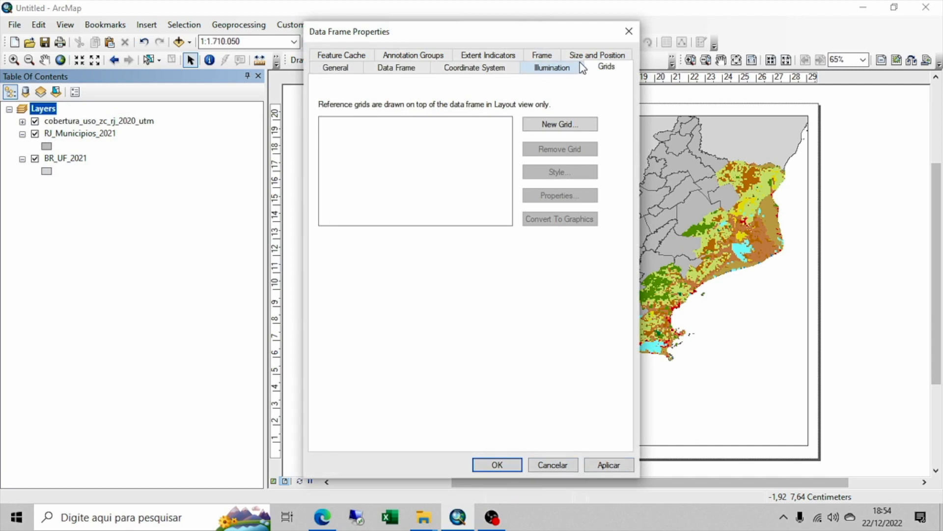
{"action": "left_click", "coordinate": [391, 68]}
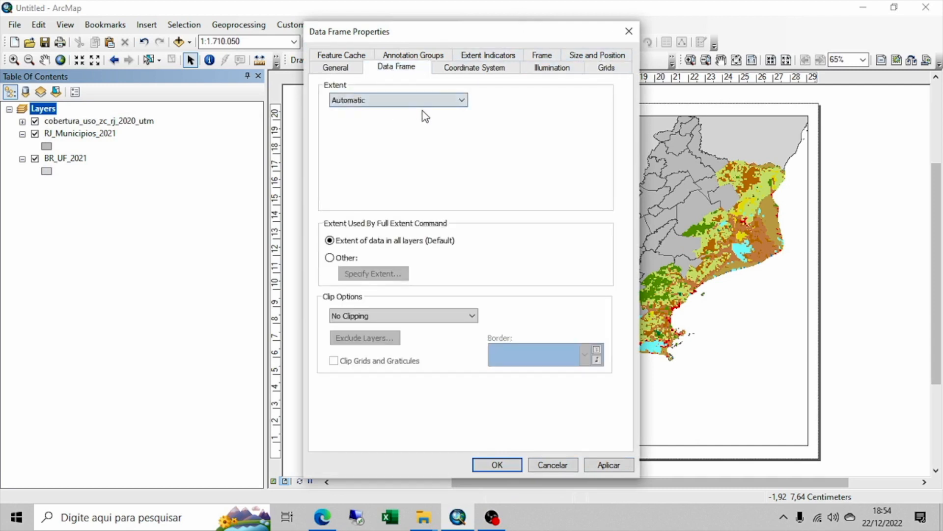
{"action": "left_click", "coordinate": [542, 56]}
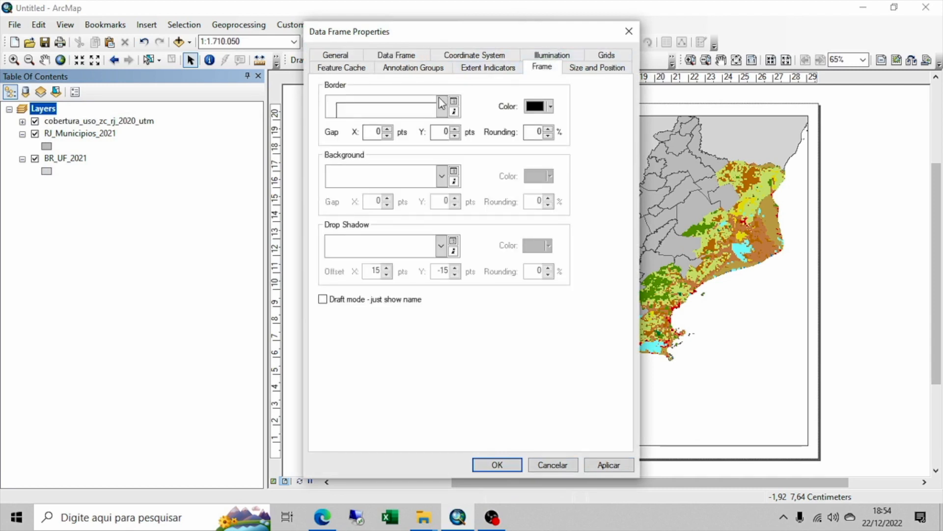
{"action": "left_click", "coordinate": [442, 176]}
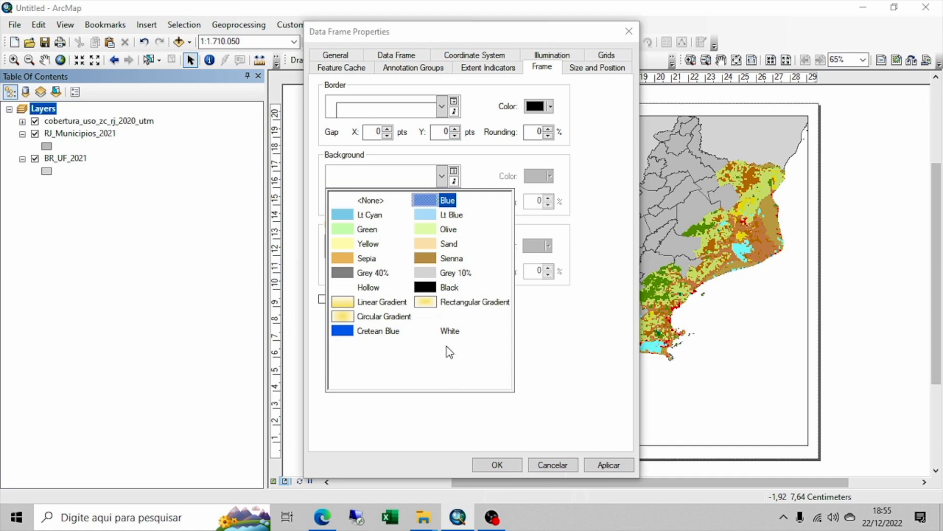
{"action": "left_click", "coordinate": [431, 200]}
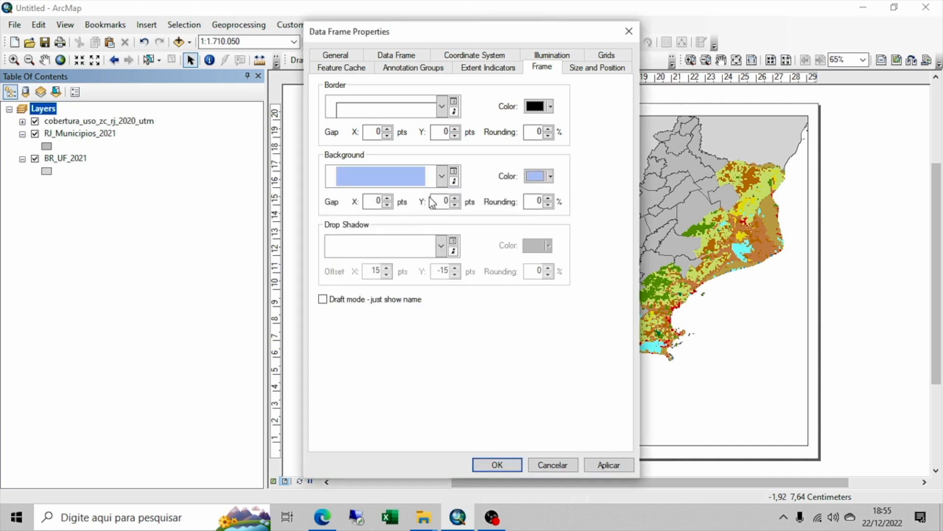
{"action": "left_click", "coordinate": [604, 465]}
Create a graticule for the data frame with labels only, 1-degree intervals, a simple border and storage as a fixed grid that updates
{"action": "left_click", "coordinate": [607, 55]}
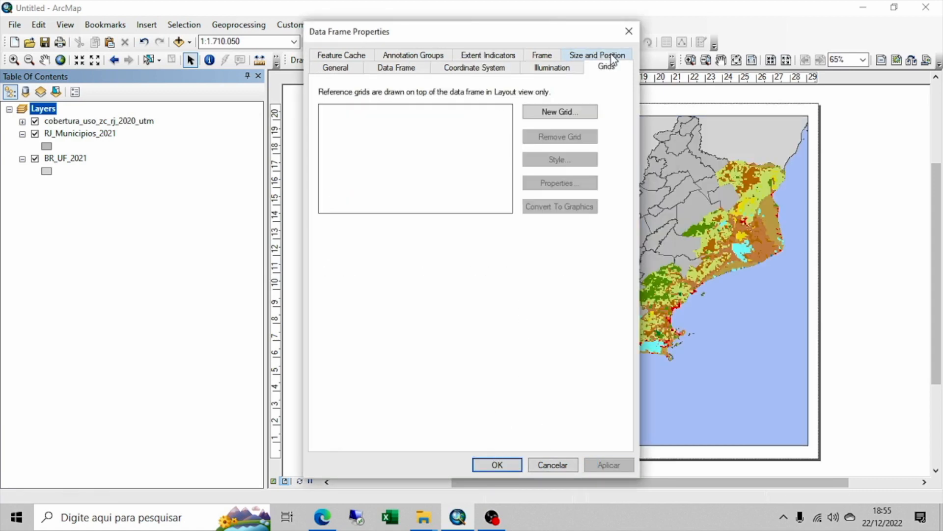
{"action": "left_click", "coordinate": [564, 114]}
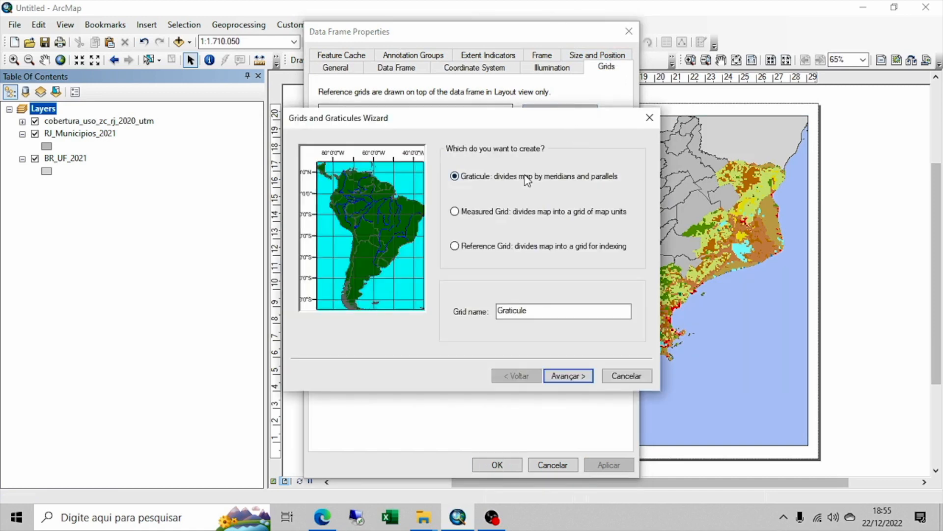
{"action": "left_click", "coordinate": [570, 376]}
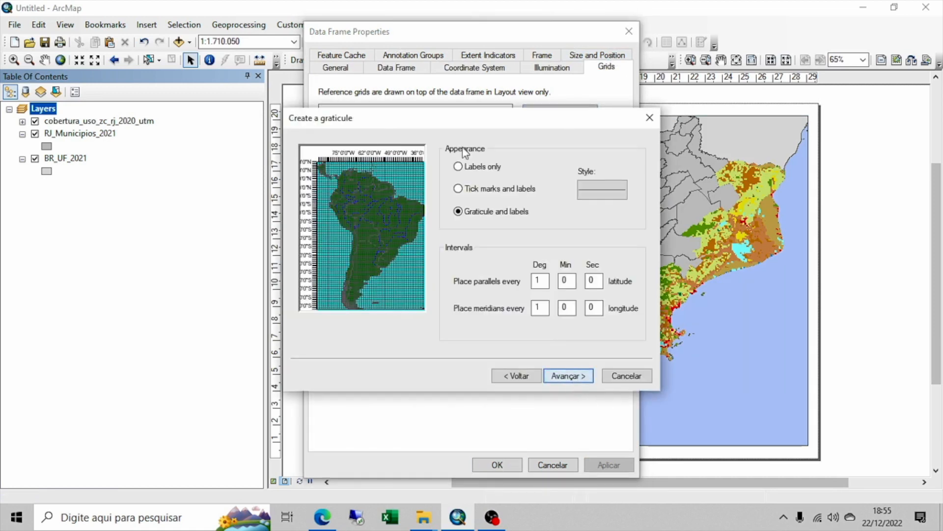
{"action": "left_click", "coordinate": [481, 169]}
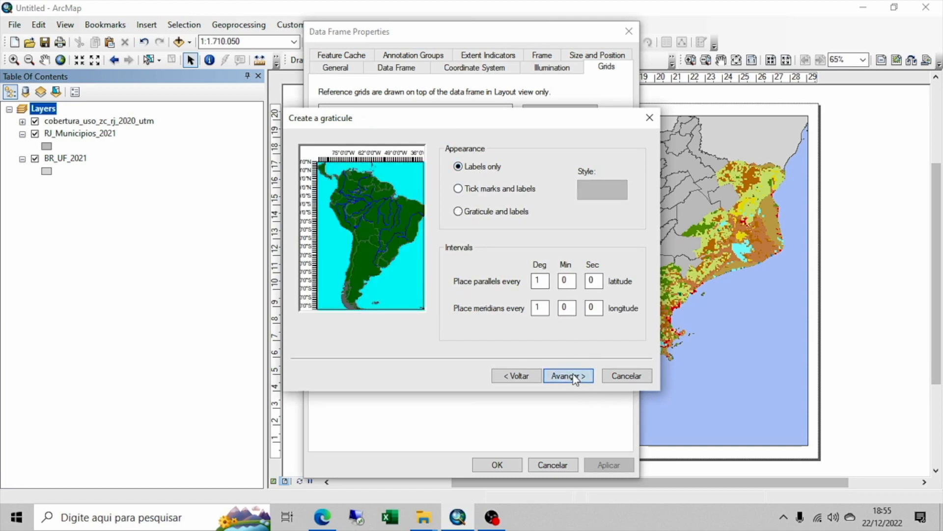
{"action": "left_click", "coordinate": [575, 377]}
{"action": "left_click", "coordinate": [578, 380]}
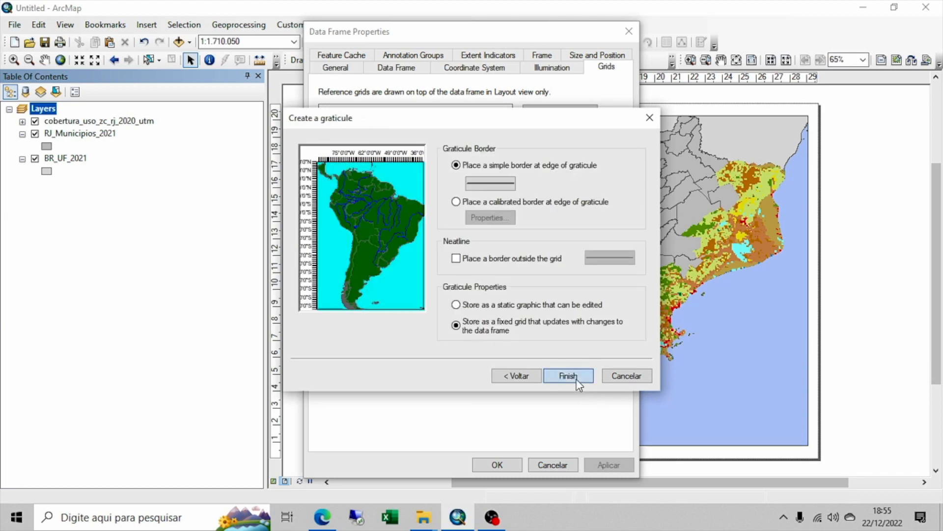
{"action": "left_click", "coordinate": [578, 380]}
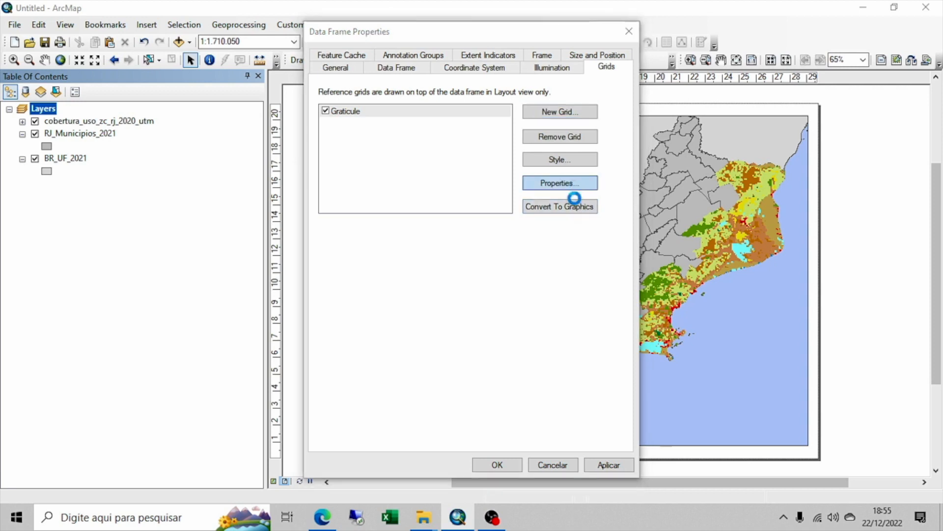
Make the graticule's left and right labels vertical, and apply the grid to the data frame
{"action": "left_click", "coordinate": [574, 184]}
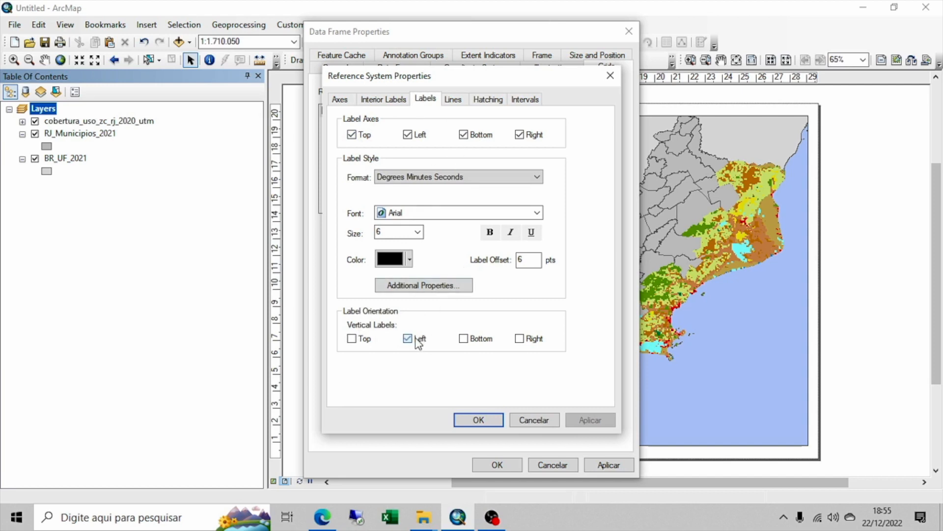
{"action": "left_click", "coordinate": [520, 338]}
{"action": "left_click", "coordinate": [520, 103]}
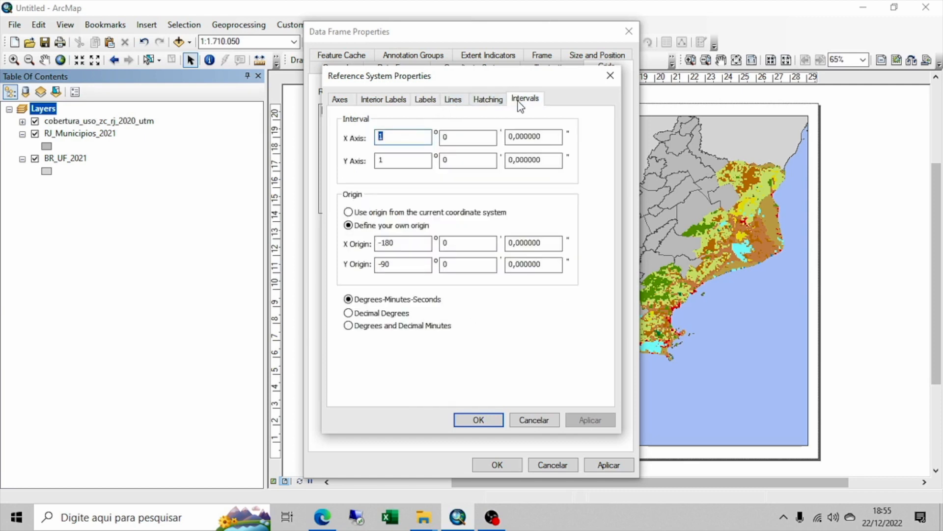
{"action": "left_click", "coordinate": [348, 101]}
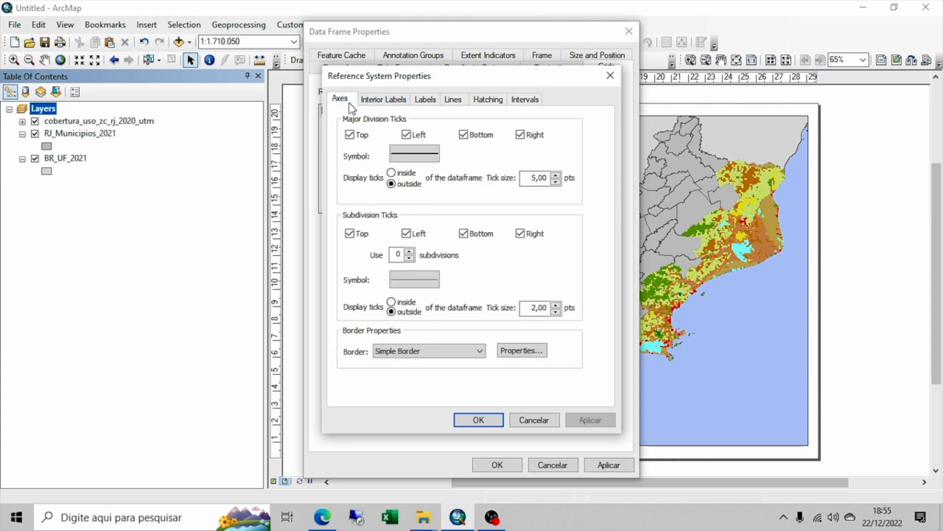
{"action": "left_click", "coordinate": [383, 99]}
{"action": "left_click", "coordinate": [477, 419]}
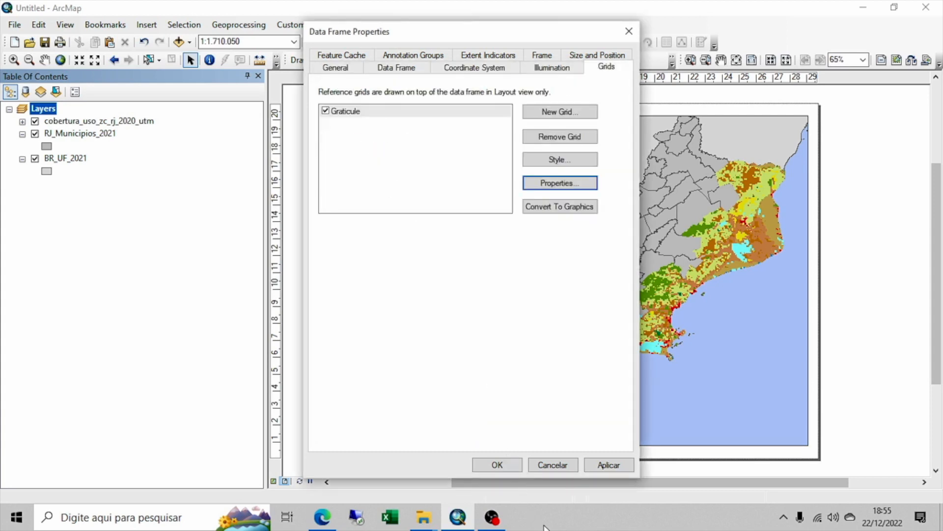
{"action": "left_click", "coordinate": [595, 466]}
{"action": "left_click", "coordinate": [498, 466]}
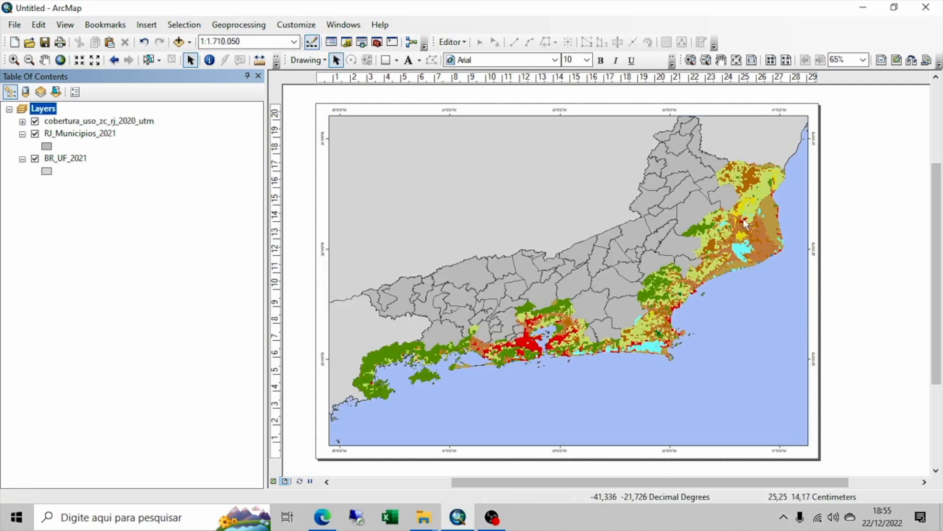
Set the graticule's label font size to 9 and apply it to the data frame
{"action": "left_click", "coordinate": [779, 132]}
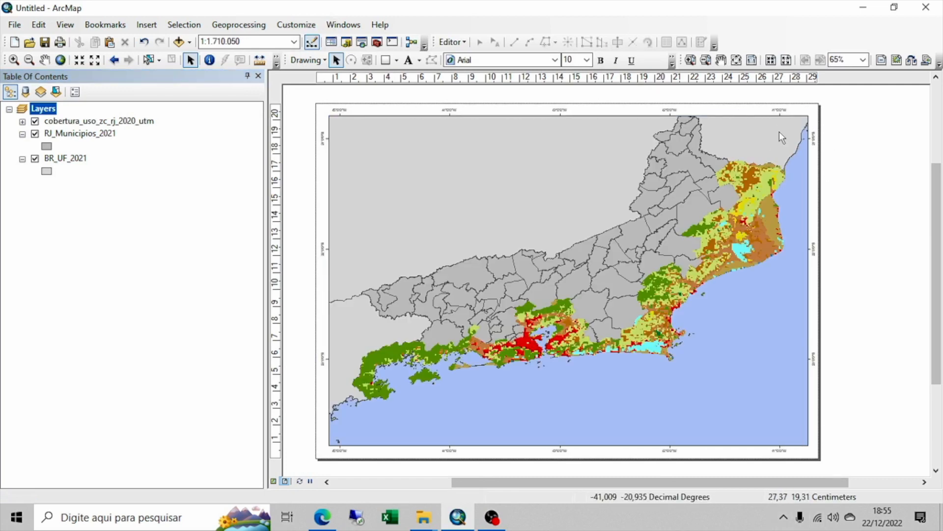
{"action": "left_click", "coordinate": [739, 103]}
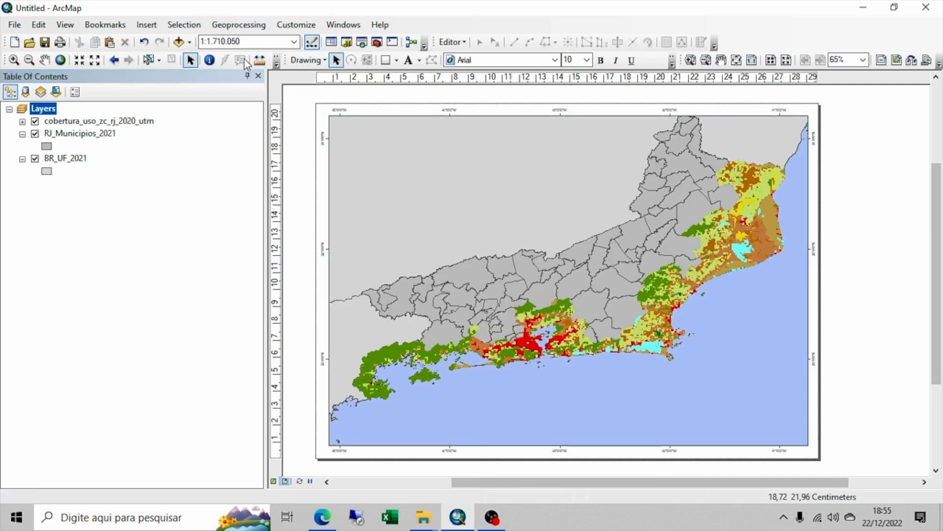
{"action": "right_click", "coordinate": [48, 114]}
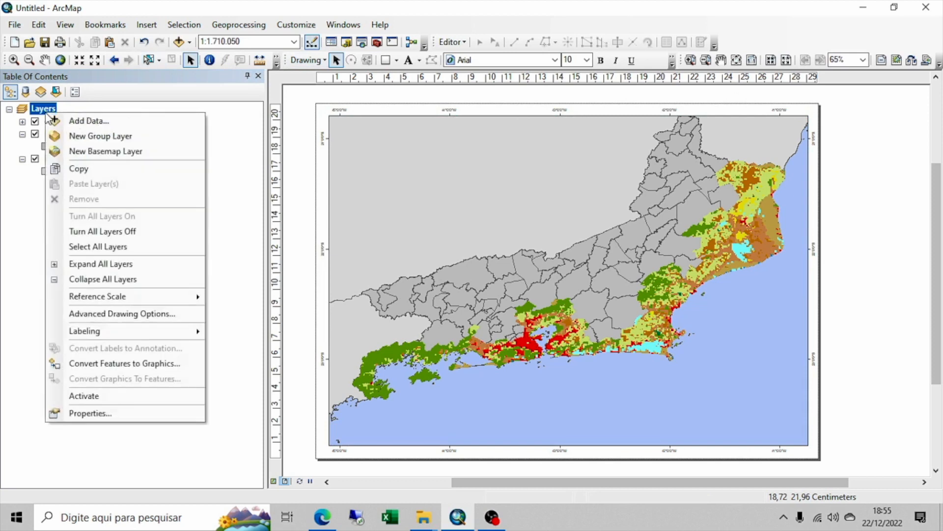
{"action": "left_click", "coordinate": [132, 415]}
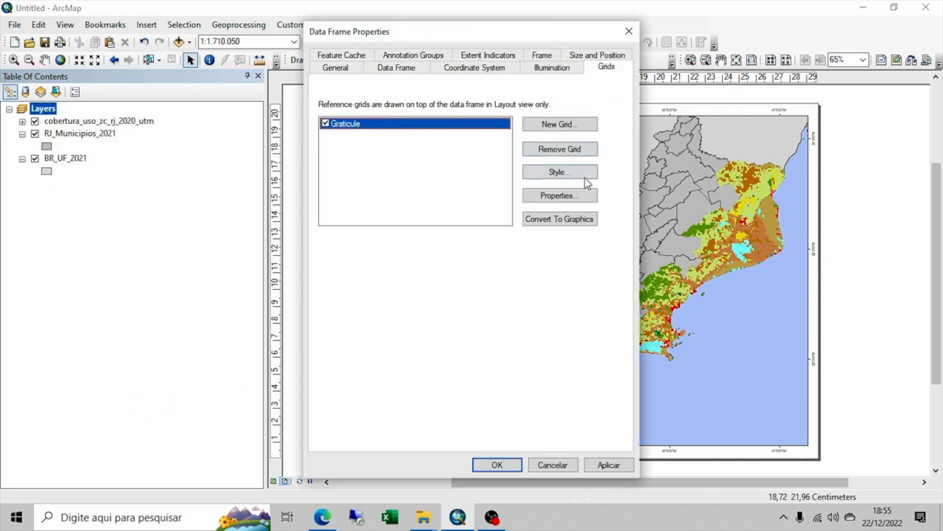
{"action": "left_click", "coordinate": [585, 195]}
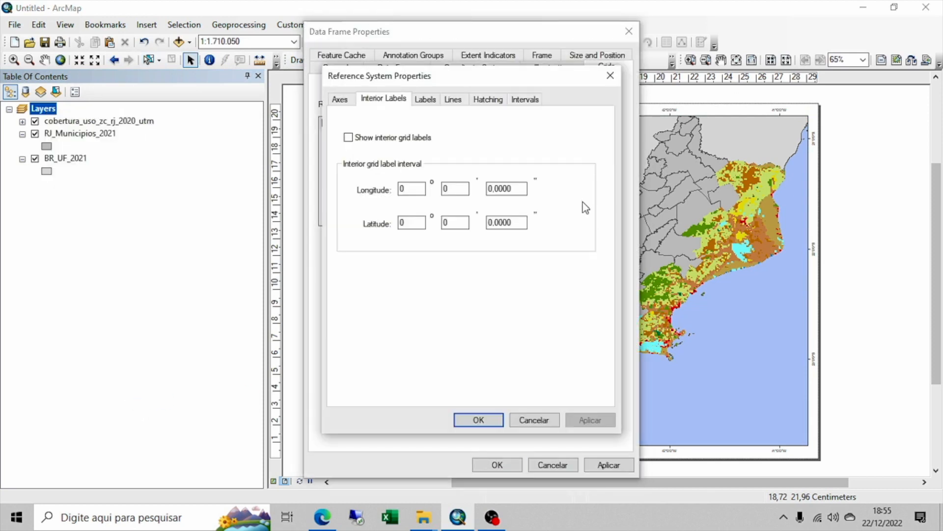
{"action": "left_click", "coordinate": [425, 100]}
{"action": "left_click", "coordinate": [417, 232]}
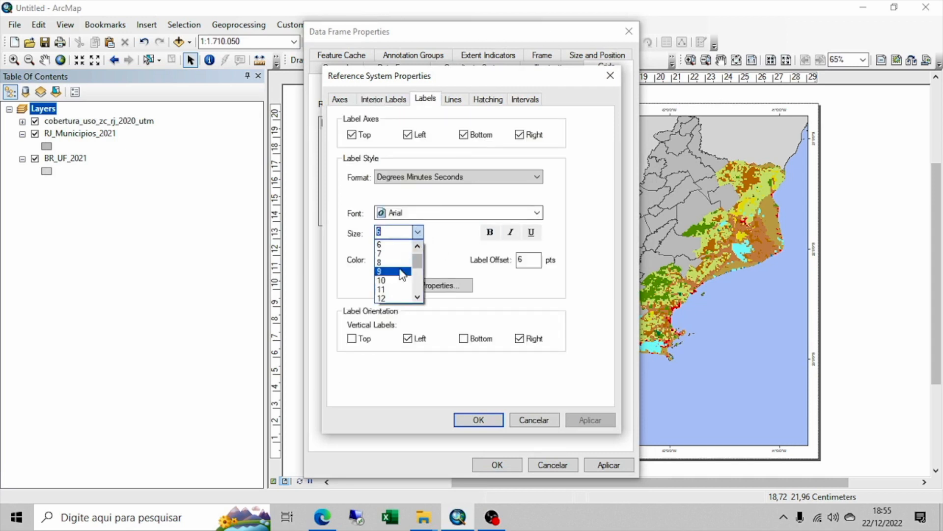
{"action": "left_click", "coordinate": [399, 270]}
{"action": "left_click", "coordinate": [484, 420]}
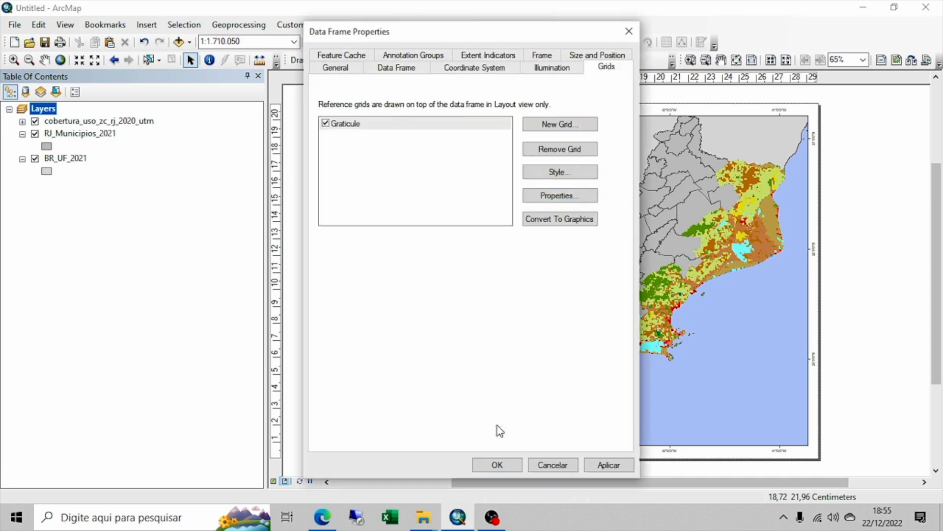
{"action": "left_click", "coordinate": [600, 467]}
{"action": "left_click", "coordinate": [514, 466]}
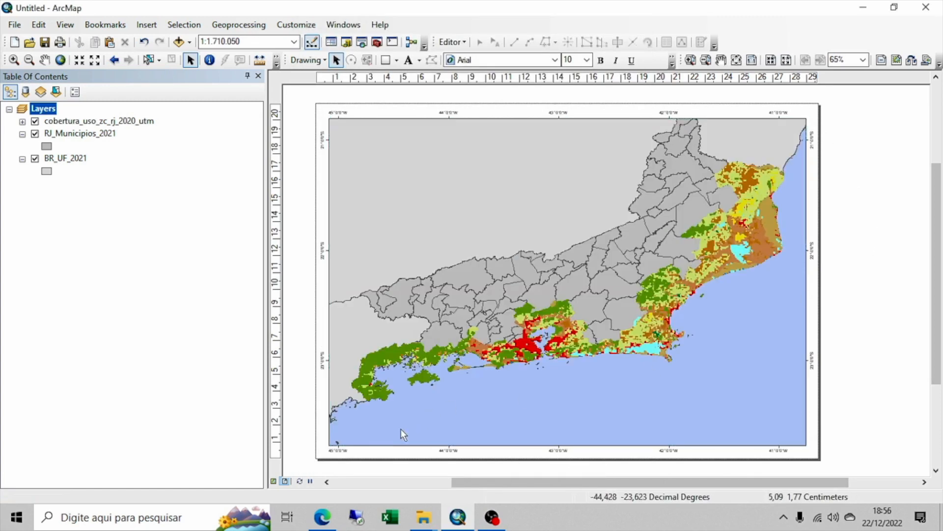
Shrink the data frame slightly from its lower-left corner and lower its top edge to leave room for a title
{"action": "left_click_drag", "start_coordinate": [329, 444], "coordinate": [331, 442]}
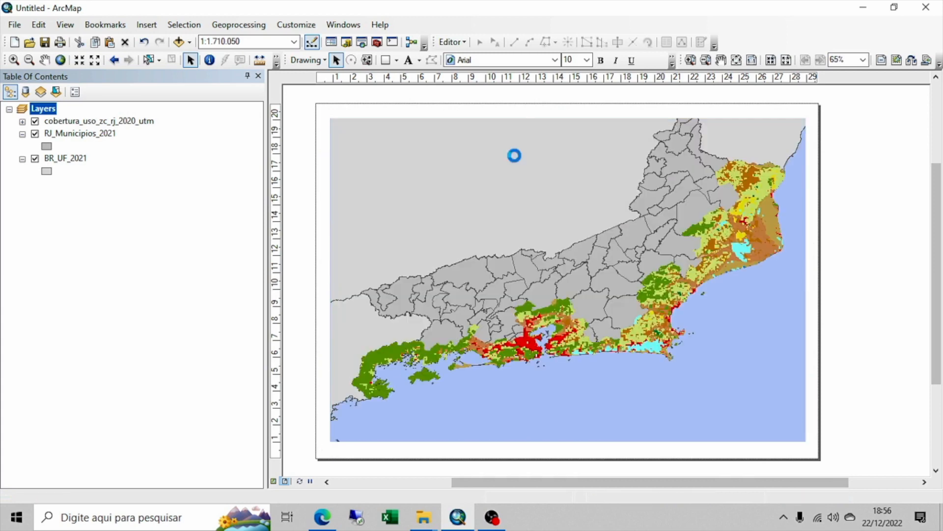
{"action": "left_click_drag", "start_coordinate": [569, 118], "coordinate": [562, 136]}
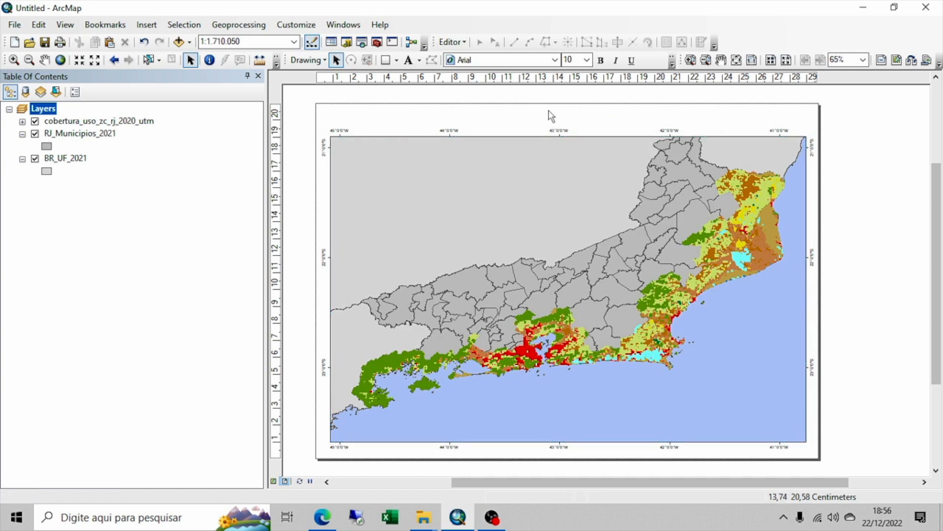
Insert a text element above the map reading "Cobertura e Uso da Terra na Zona Costeira Fluminense. Ano Base 2020"
{"action": "left_click", "coordinate": [409, 60]}
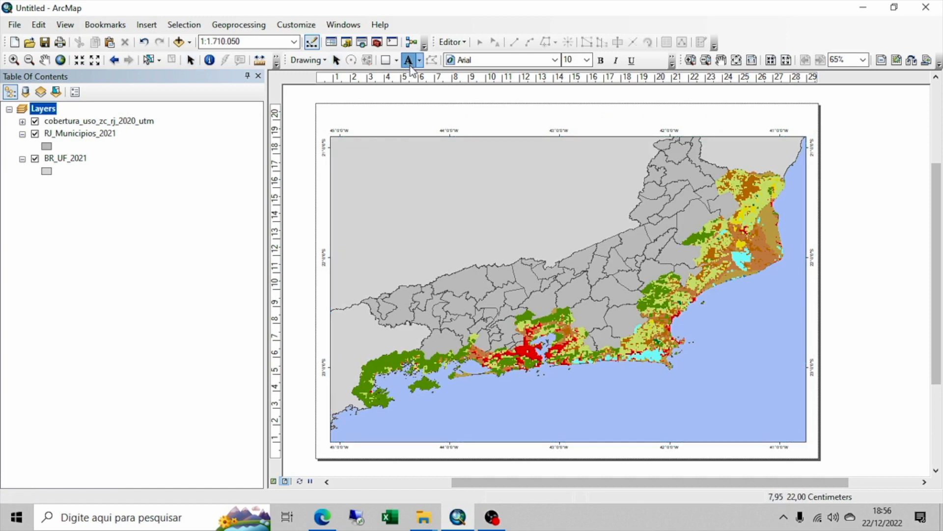
{"action": "left_click", "coordinate": [556, 109]}
{"action": "left_click", "coordinate": [336, 60]}
{"action": "double_click", "coordinate": [557, 108]}
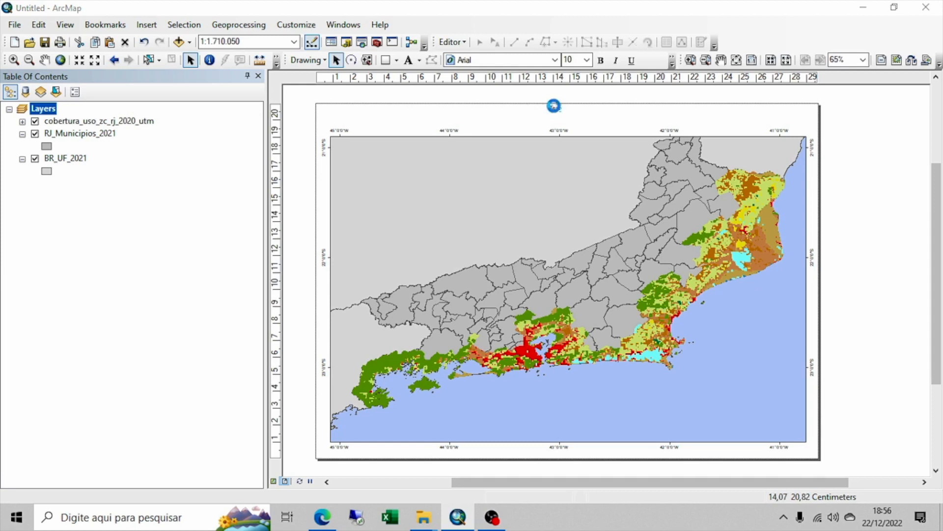
{"action": "type", "text": "U"}
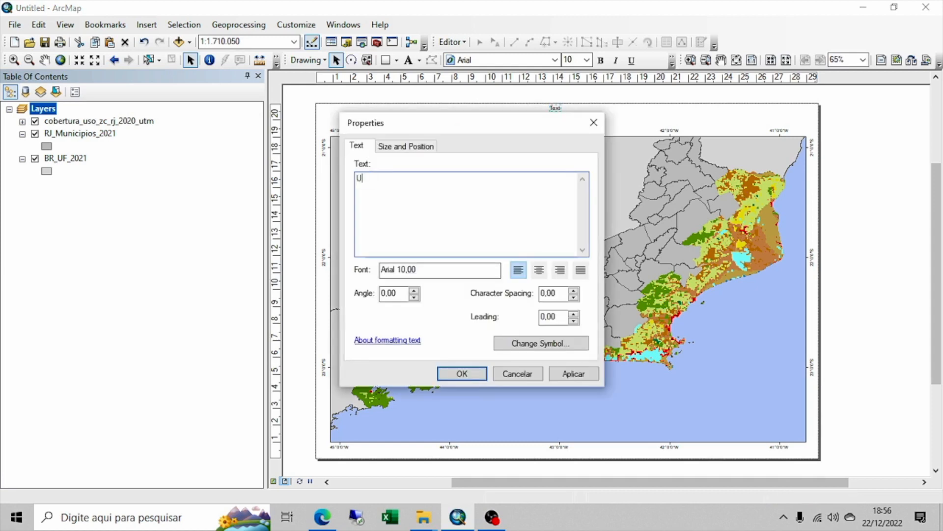
{"action": "key", "text": "BackSpace"}
{"action": "type", "text": "C"}
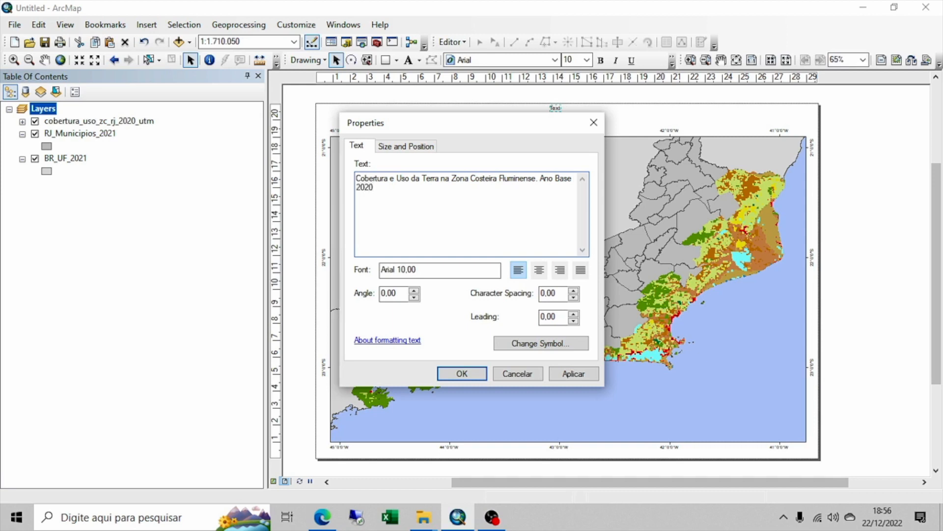
Set the map title's font size to 12 and apply the text properties
{"action": "left_click", "coordinate": [530, 344]}
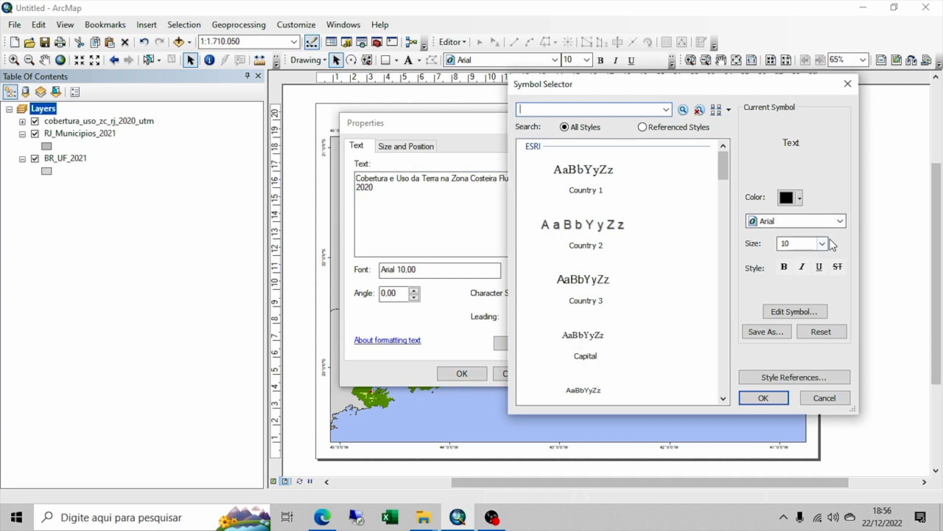
{"action": "left_click", "coordinate": [822, 243]}
{"action": "left_click", "coordinate": [796, 274]}
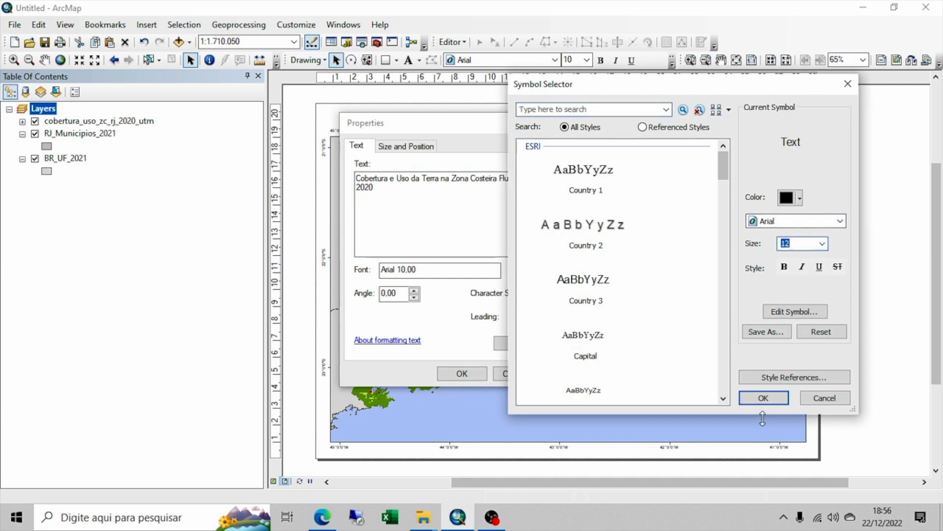
{"action": "left_click", "coordinate": [763, 397]}
{"action": "left_click", "coordinate": [470, 376]}
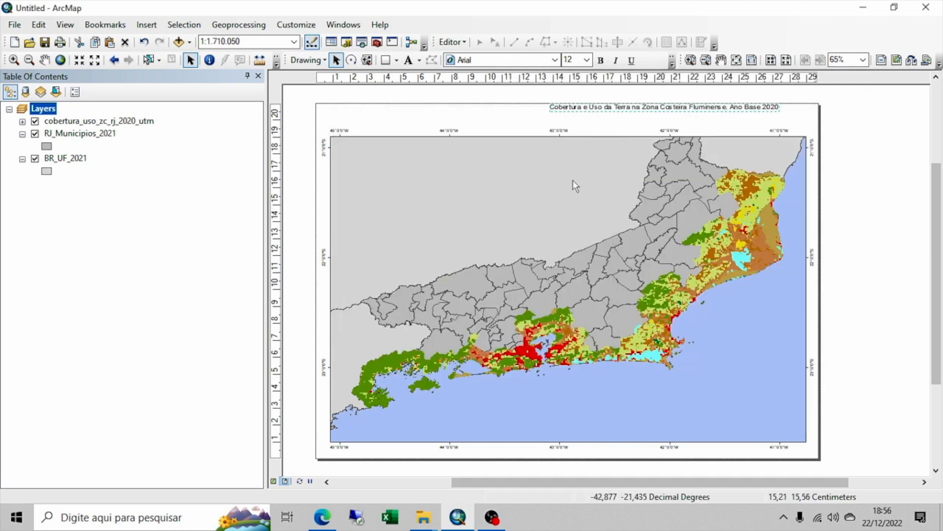
Center the title over the map frame and raise the data frame's top edge slightly toward it
{"action": "left_click_drag", "start_coordinate": [605, 110], "coordinate": [512, 116]}
{"action": "left_click", "coordinate": [563, 166]}
{"action": "left_click_drag", "start_coordinate": [568, 136], "coordinate": [568, 128]}
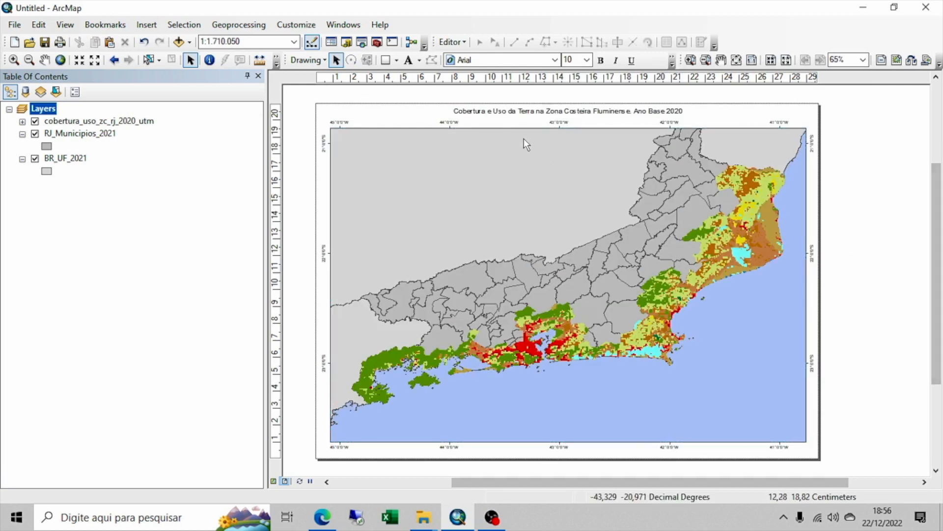
Increase the map title's font size to 14 and re-center the title above the map frame
{"action": "double_click", "coordinate": [527, 112]}
{"action": "left_click", "coordinate": [552, 343]}
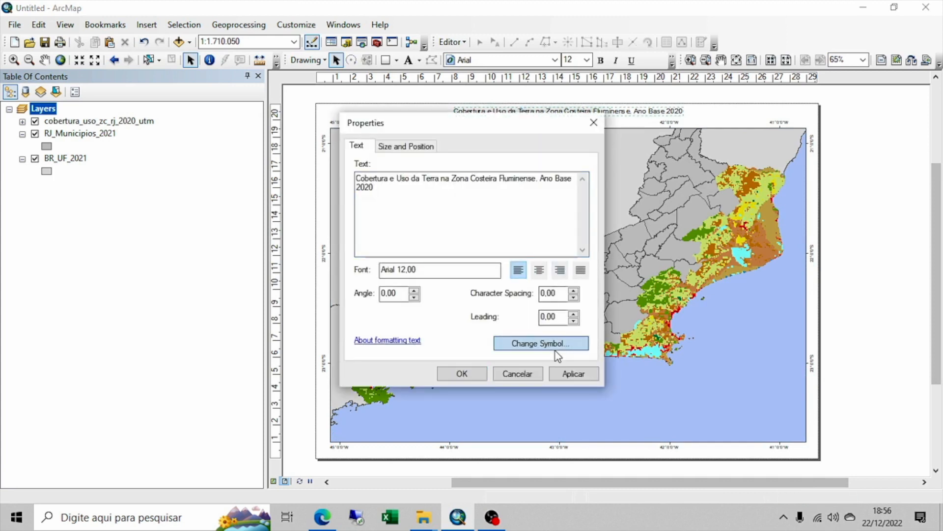
{"action": "left_click", "coordinate": [822, 244]}
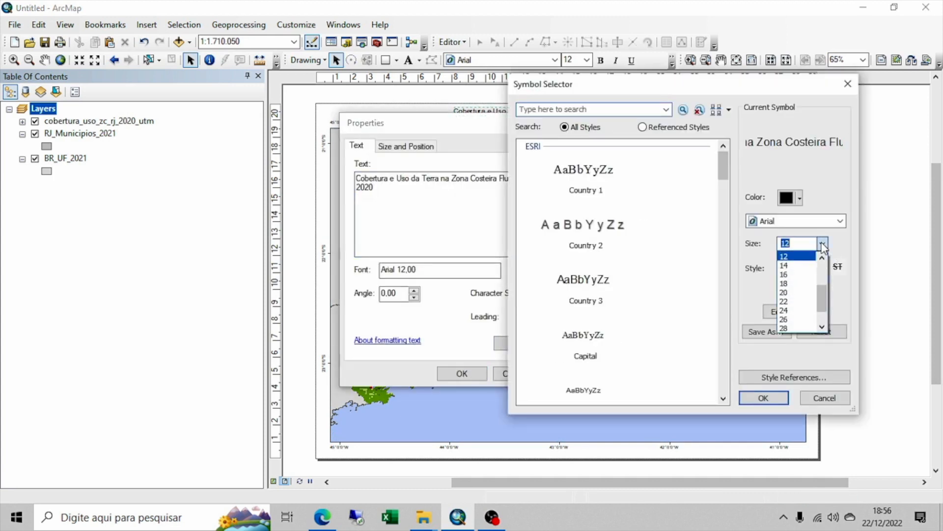
{"action": "left_click", "coordinate": [795, 267]}
{"action": "left_click", "coordinate": [776, 397]}
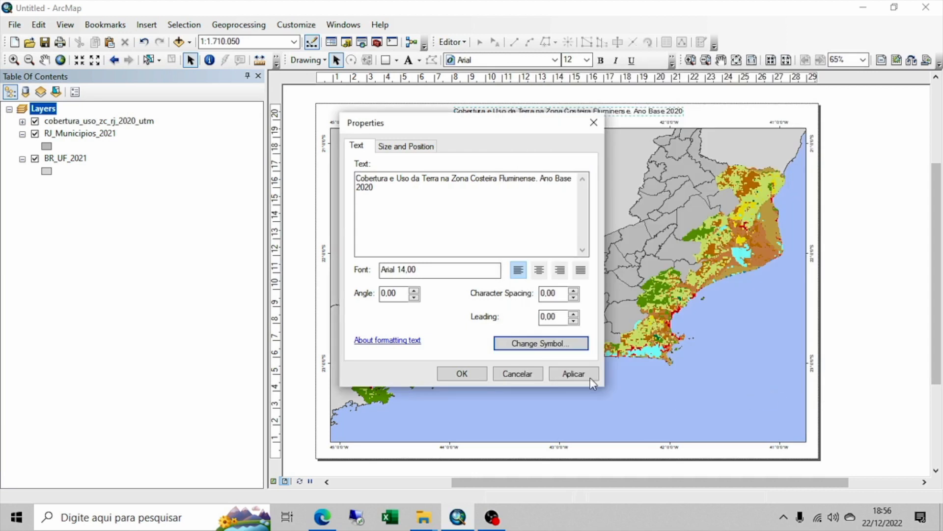
{"action": "left_click", "coordinate": [460, 374]}
{"action": "left_click", "coordinate": [526, 130]}
{"action": "left_click_drag", "start_coordinate": [537, 108], "coordinate": [522, 112]}
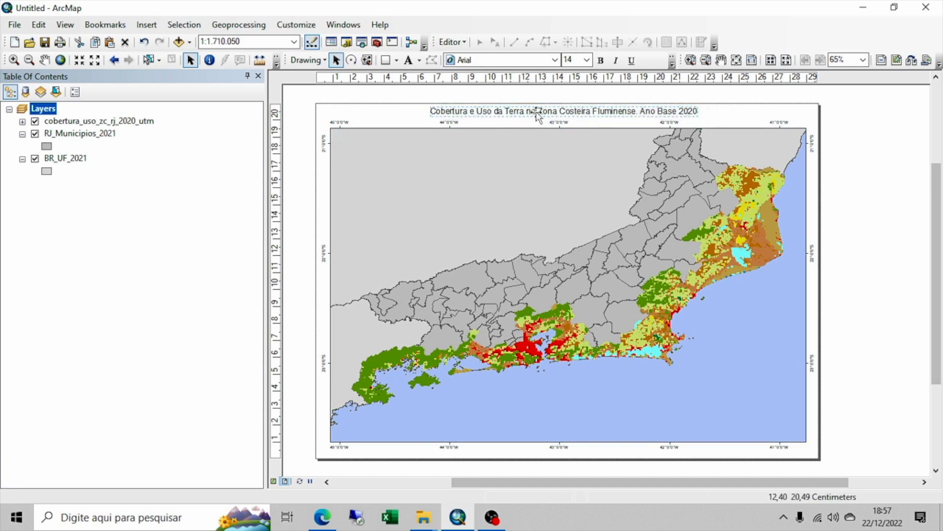
{"action": "left_click", "coordinate": [865, 180]}
Turn on labels for the BR_UF_2021 layer using the NM_UF field at font size 10
{"action": "right_click", "coordinate": [74, 157]}
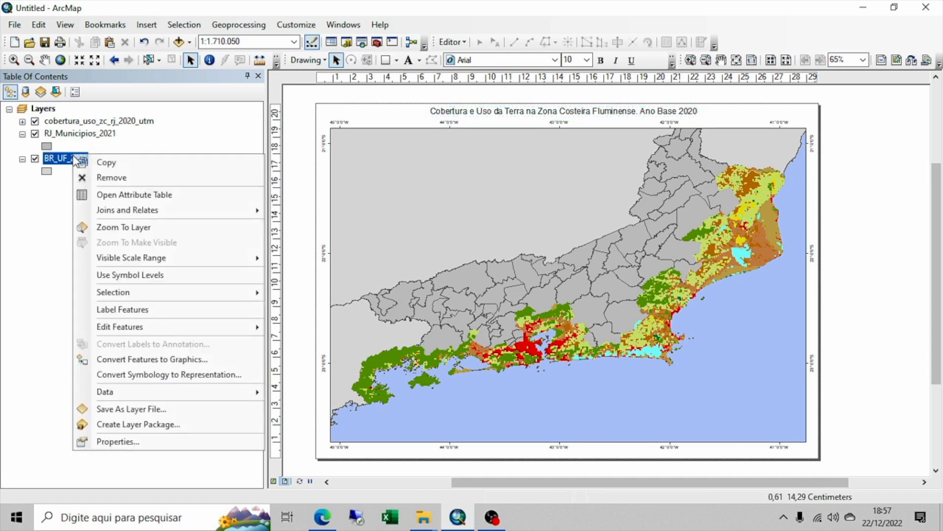
{"action": "left_click", "coordinate": [136, 438]}
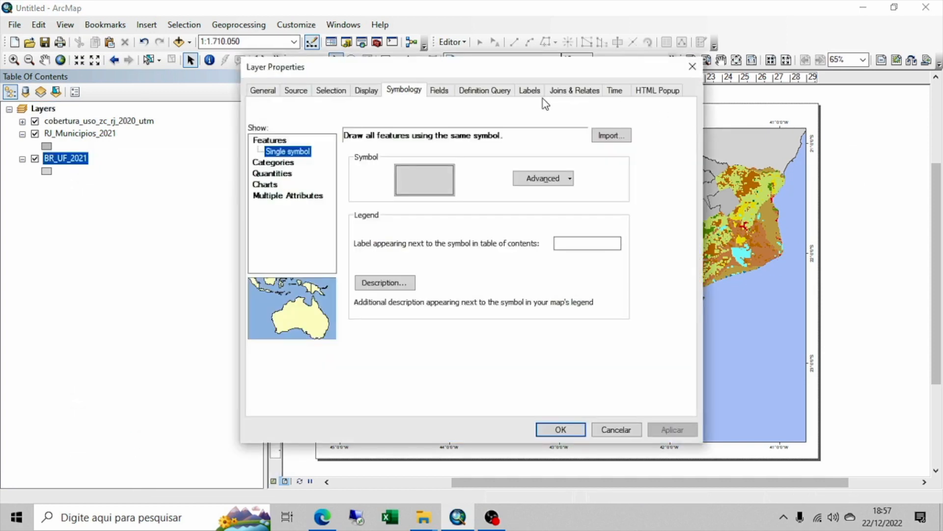
{"action": "left_click", "coordinate": [530, 91]}
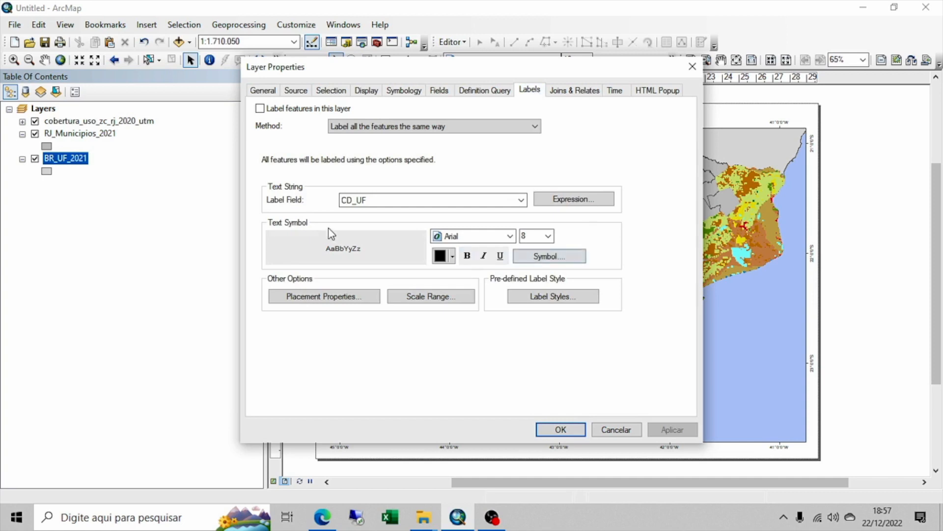
{"action": "left_click", "coordinate": [260, 108]}
{"action": "left_click", "coordinate": [382, 202]}
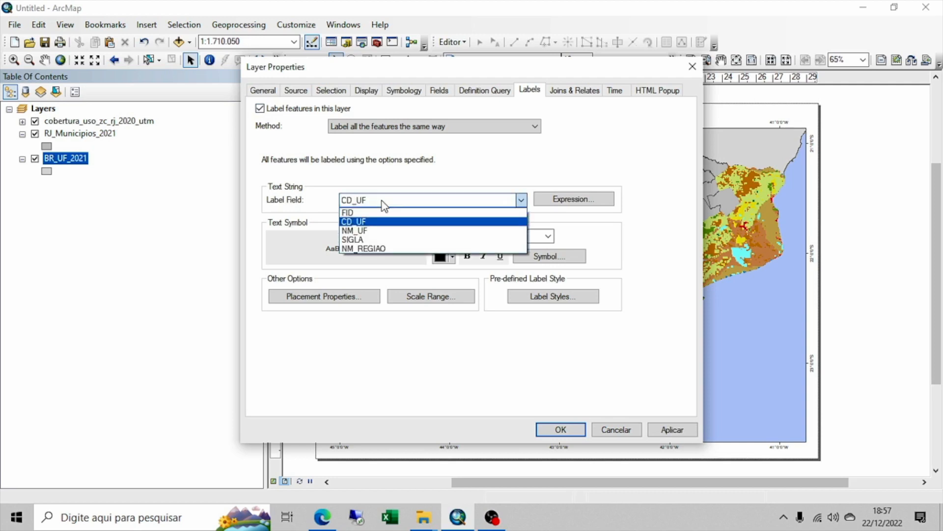
{"action": "left_click", "coordinate": [376, 234]}
{"action": "left_click", "coordinate": [548, 235]}
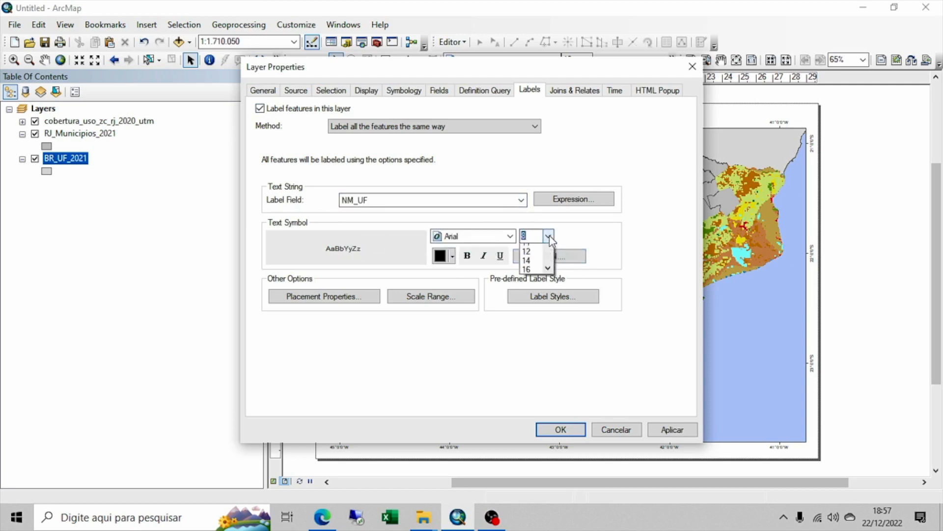
{"action": "left_click", "coordinate": [529, 268]}
Add a halo mask to the BR_UF_2021 label text symbol and apply the layer's label settings
{"action": "left_click", "coordinate": [543, 256]}
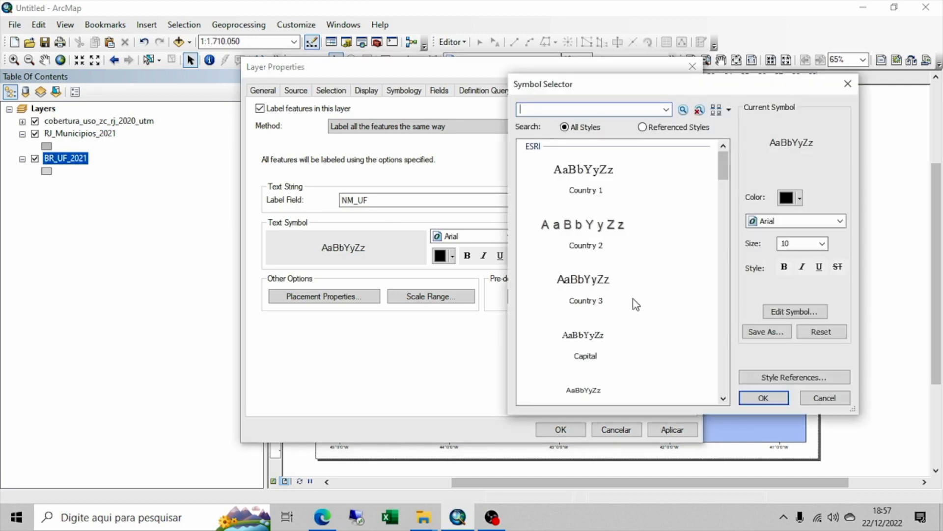
{"action": "left_click", "coordinate": [794, 312]}
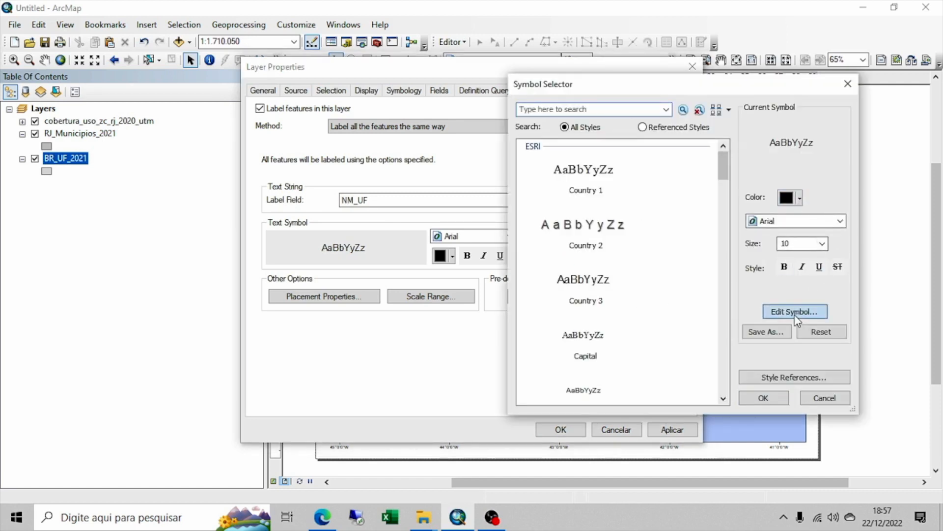
{"action": "left_click", "coordinate": [799, 148]}
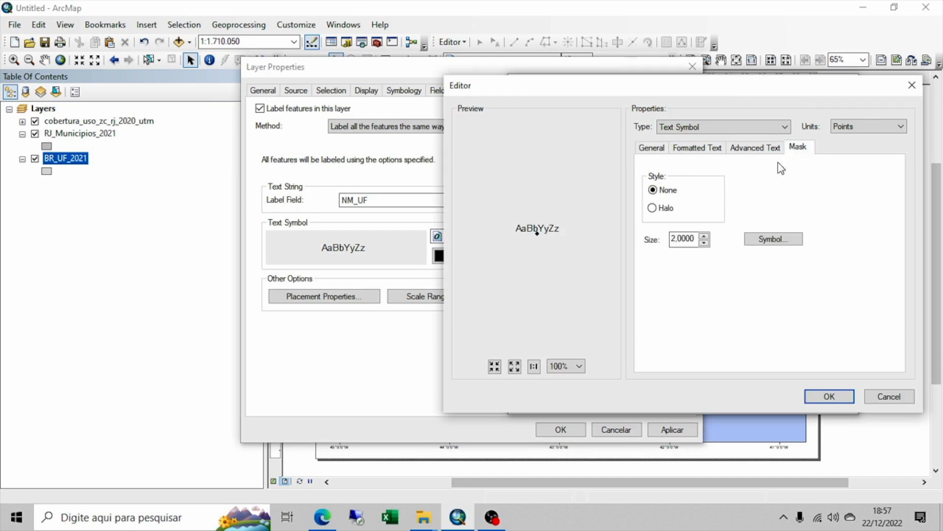
{"action": "left_click", "coordinate": [666, 209]}
{"action": "left_click", "coordinate": [829, 396]}
{"action": "left_click", "coordinate": [761, 398]}
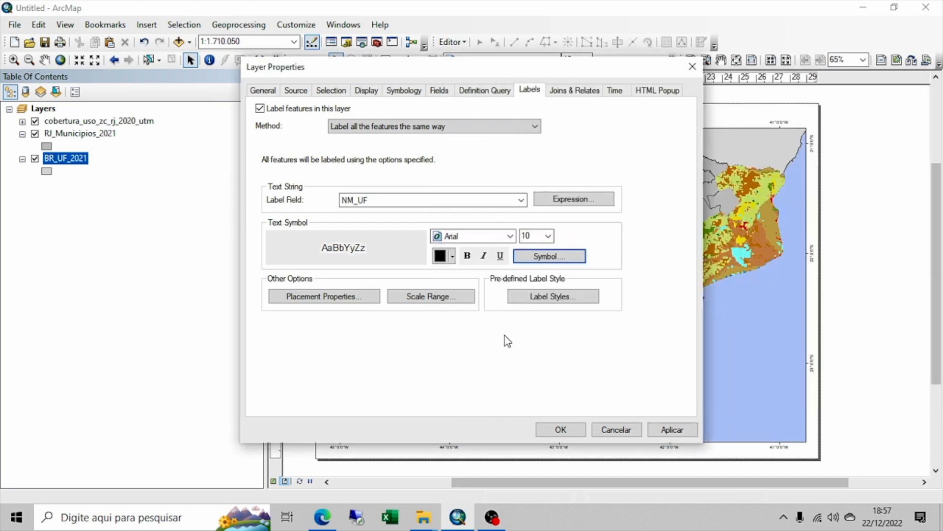
{"action": "left_click", "coordinate": [558, 431]}
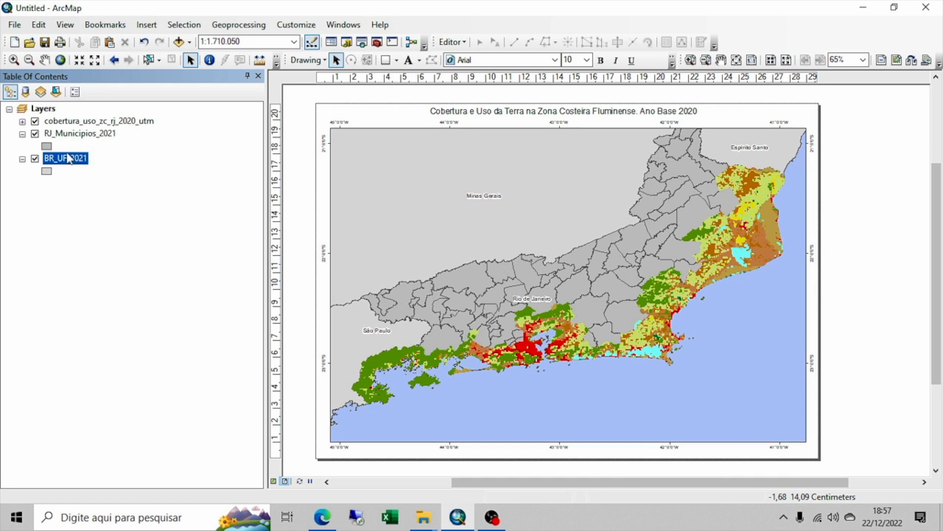
Compare the map with and without the RJ_Municipios_2021 layer, leaving that layer hidden
{"action": "left_click", "coordinate": [35, 135]}
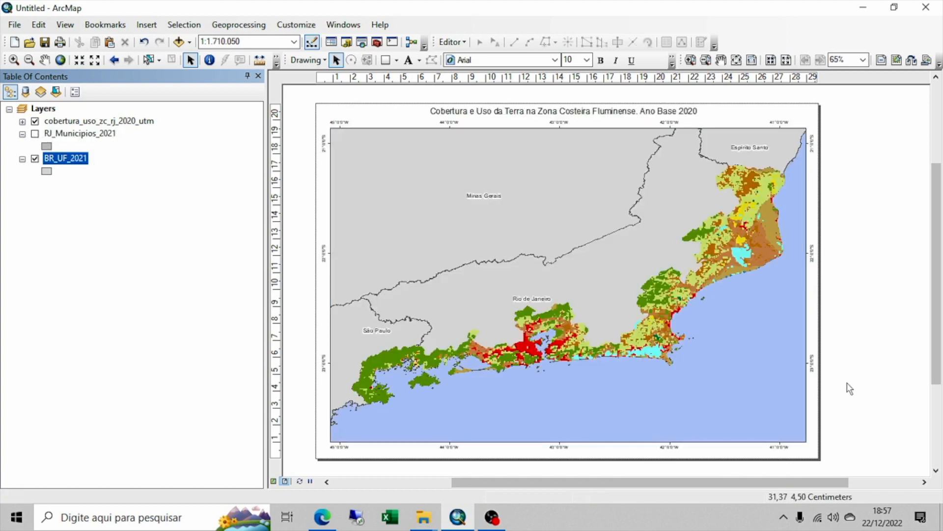
{"action": "left_click", "coordinate": [35, 134]}
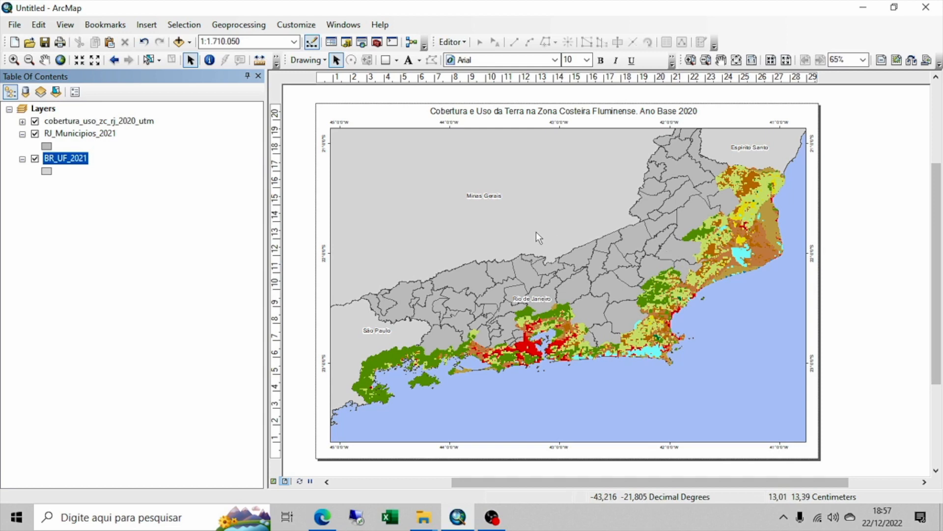
{"action": "left_click", "coordinate": [35, 134]}
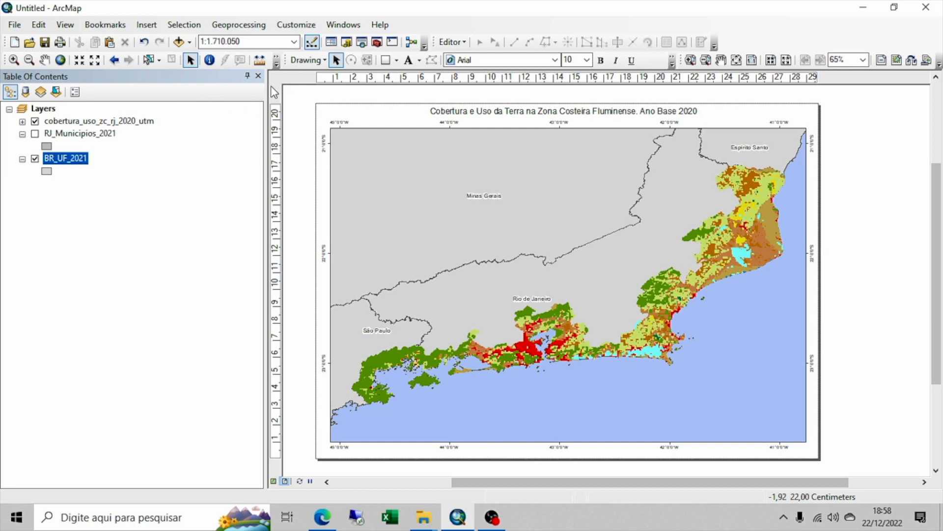
Insert an ESRI North 2 north arrow and place it in the upper-right corner of the map frame
{"action": "left_click", "coordinate": [154, 25]}
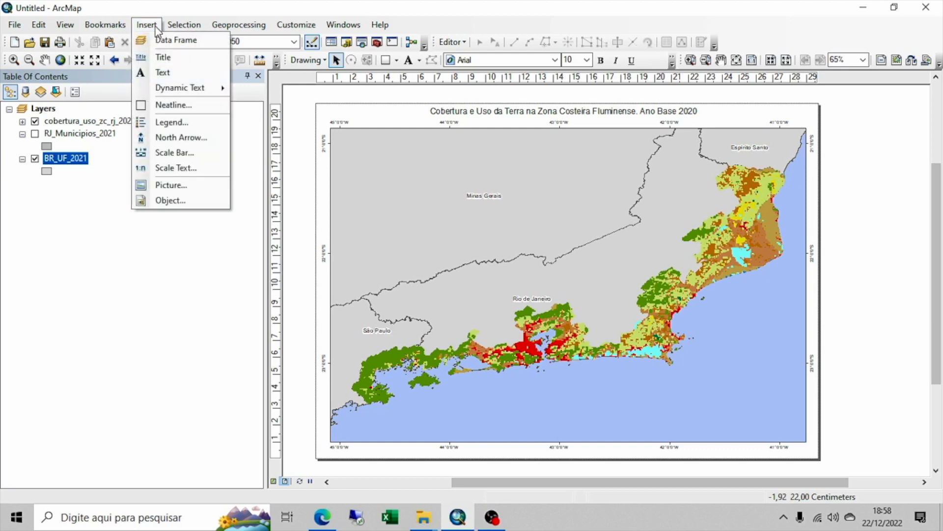
{"action": "mouse_move", "coordinate": [167, 82]}
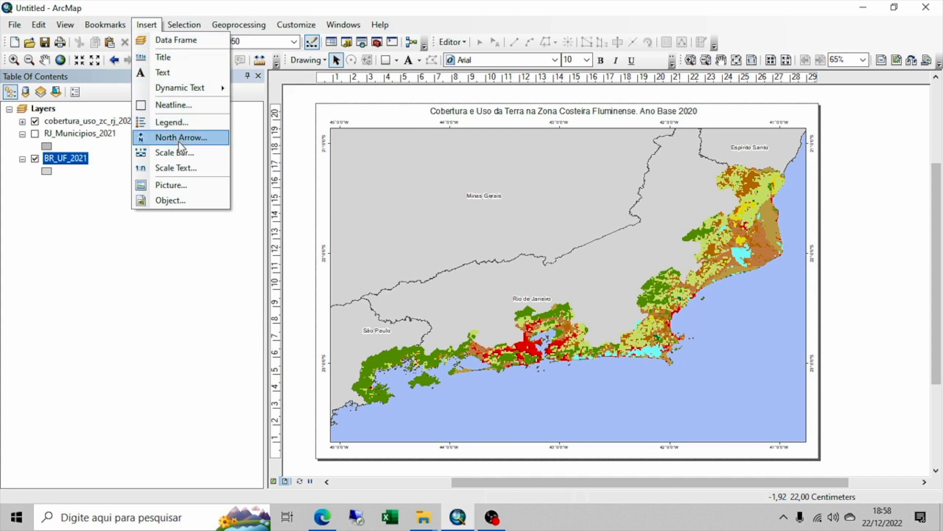
{"action": "left_click", "coordinate": [177, 137]}
{"action": "left_click", "coordinate": [128, 120]}
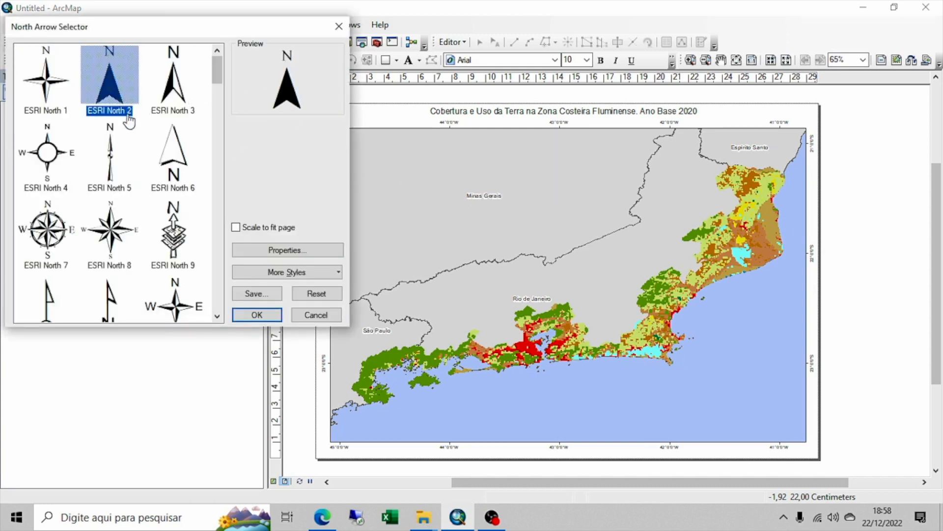
{"action": "left_click", "coordinate": [239, 316]}
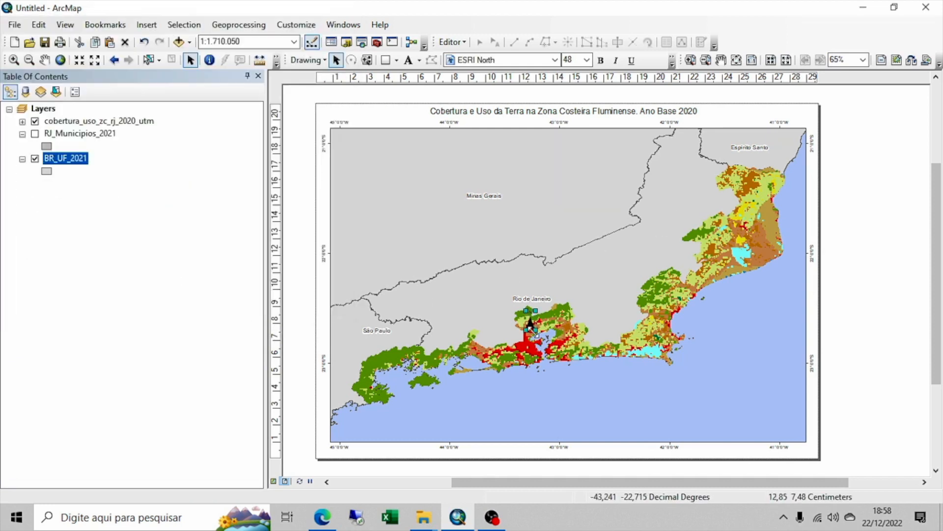
{"action": "left_click_drag", "start_coordinate": [544, 337], "coordinate": [799, 147]}
{"action": "left_click", "coordinate": [843, 172]}
Set up a Scale Line 2 scale bar with division units in Kilometers and the unit label "km"
{"action": "left_click", "coordinate": [150, 25]}
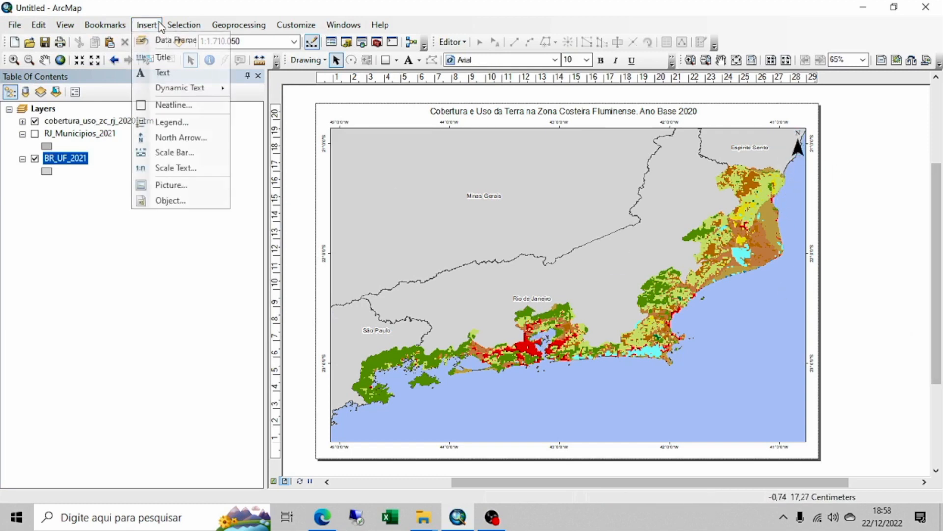
{"action": "left_click", "coordinate": [170, 153]}
{"action": "left_click", "coordinate": [86, 118]}
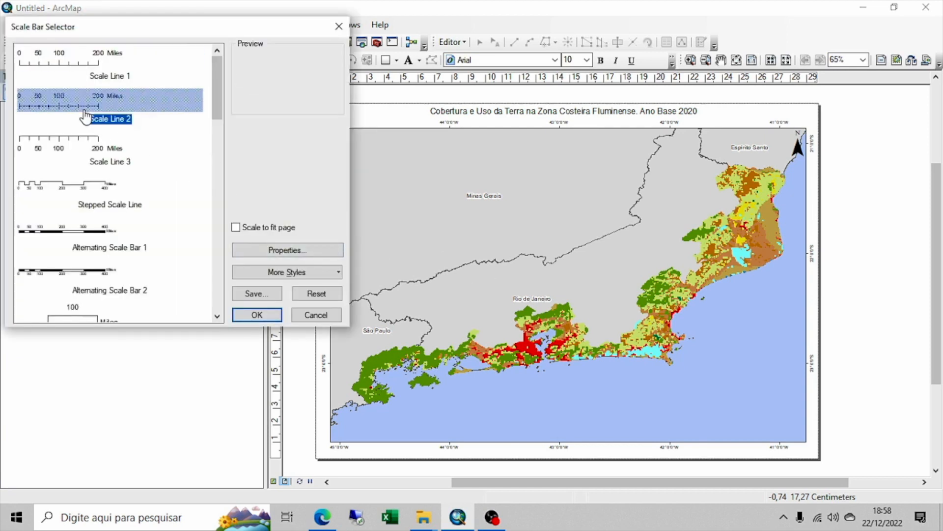
{"action": "left_click", "coordinate": [289, 252]}
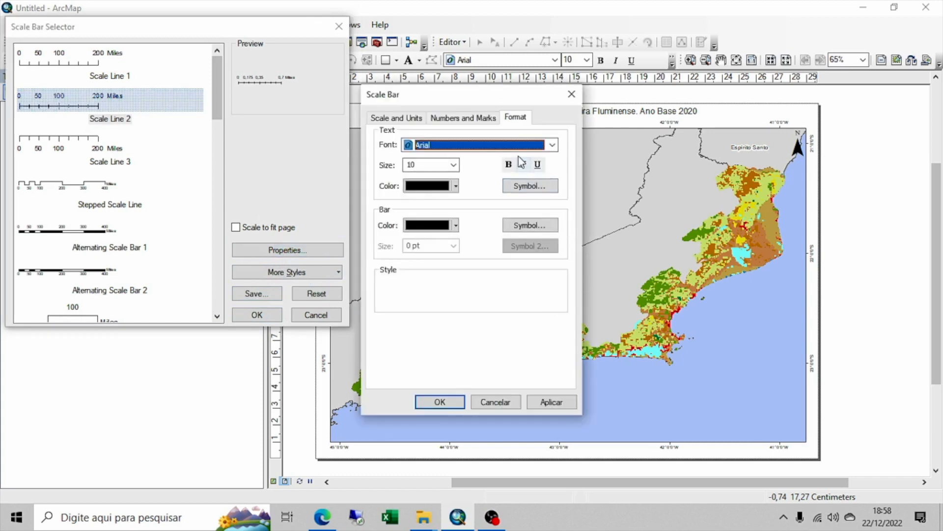
{"action": "left_click", "coordinate": [385, 118]}
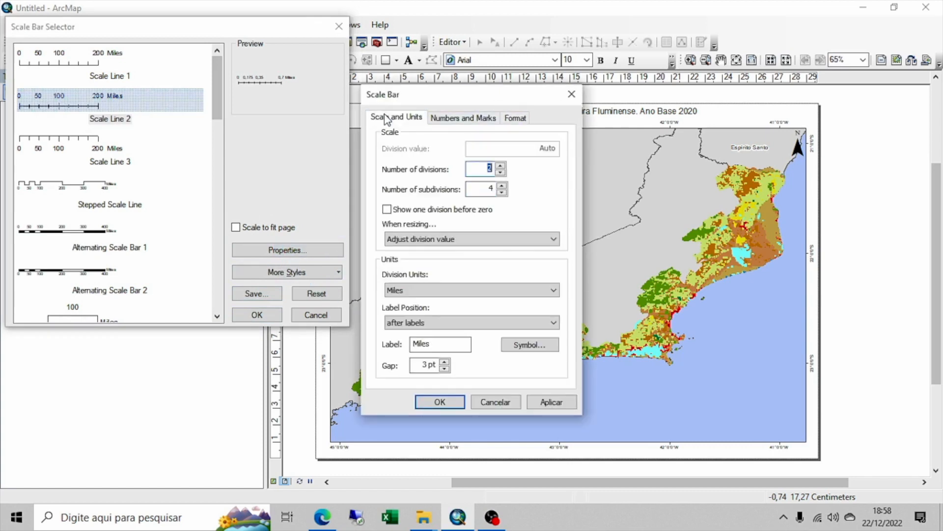
{"action": "left_click", "coordinate": [442, 291]}
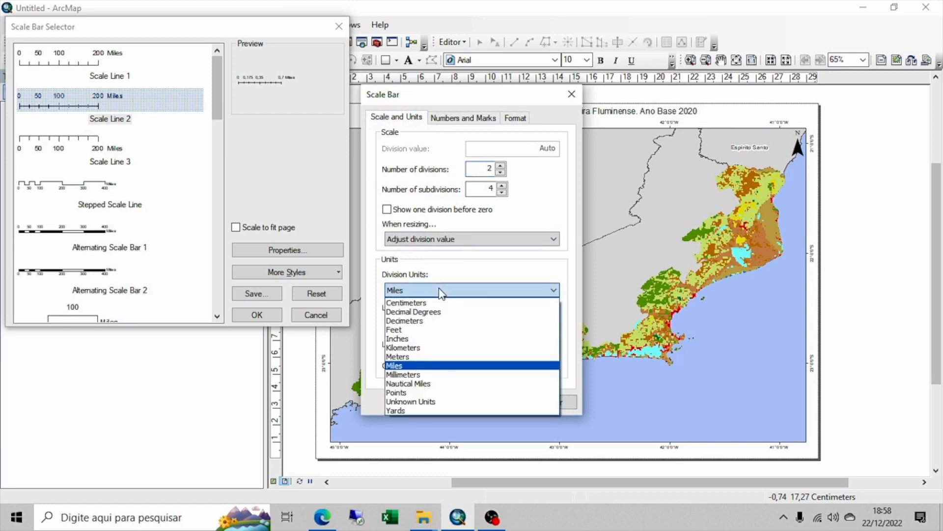
{"action": "left_click", "coordinate": [447, 348]}
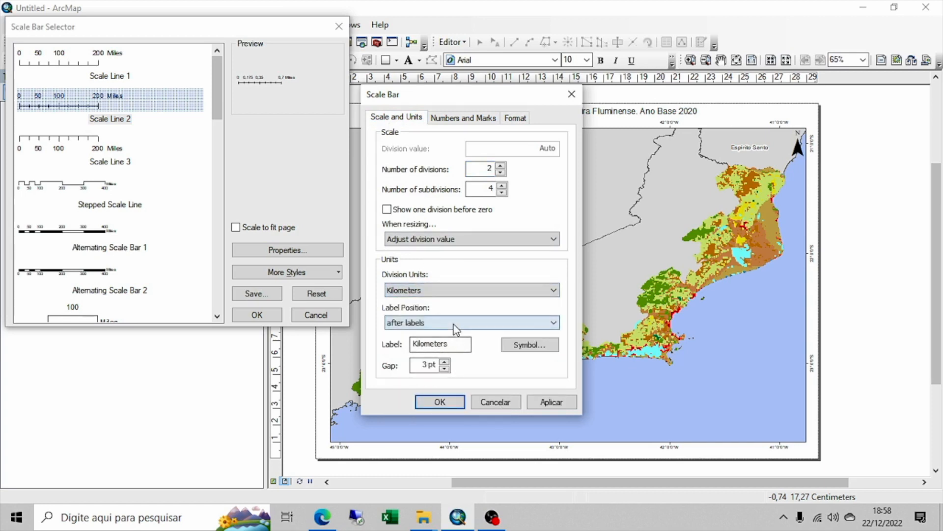
{"action": "left_click_drag", "start_coordinate": [449, 344], "coordinate": [432, 344]}
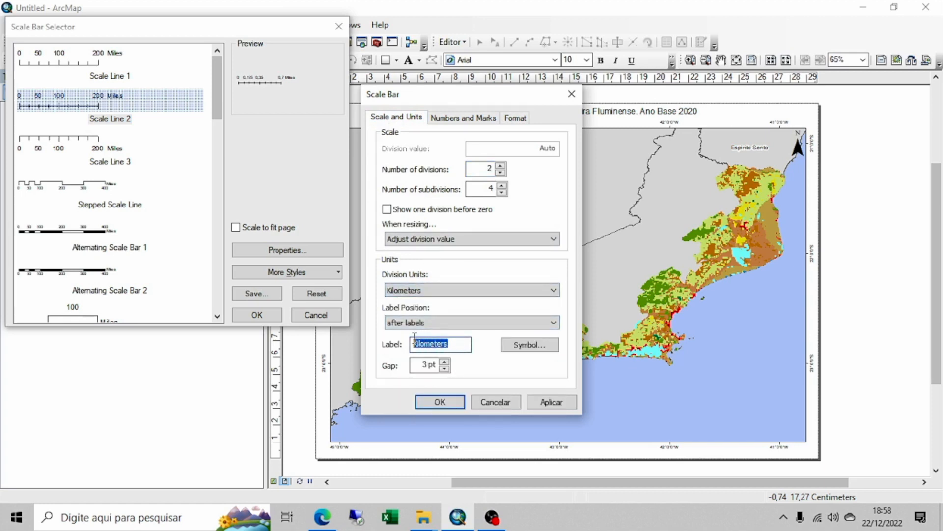
{"action": "type", "text": "km"}
{"action": "left_click", "coordinate": [443, 406]}
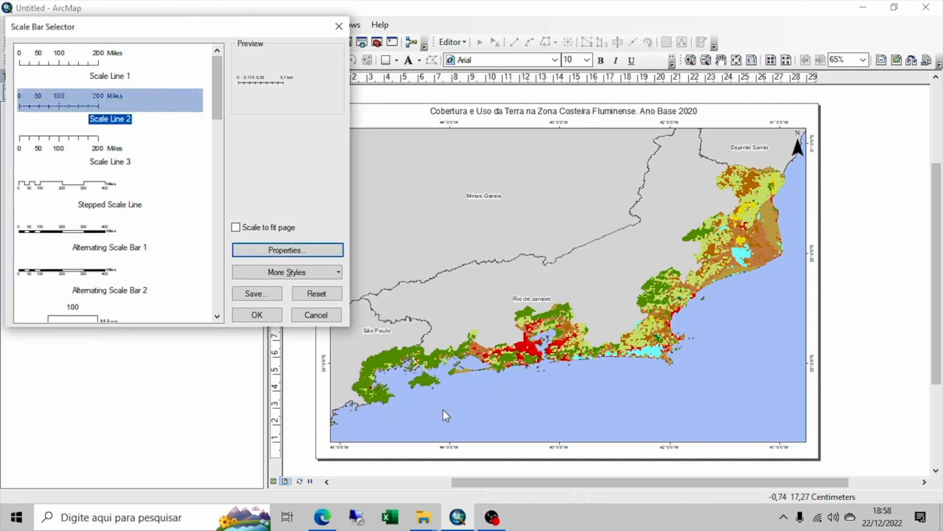
Insert the configured scale bar and place it over the sea at the bottom center of the map frame
{"action": "left_click", "coordinate": [256, 314]}
{"action": "left_click_drag", "start_coordinate": [572, 280], "coordinate": [541, 430]}
{"action": "left_click", "coordinate": [536, 406]}
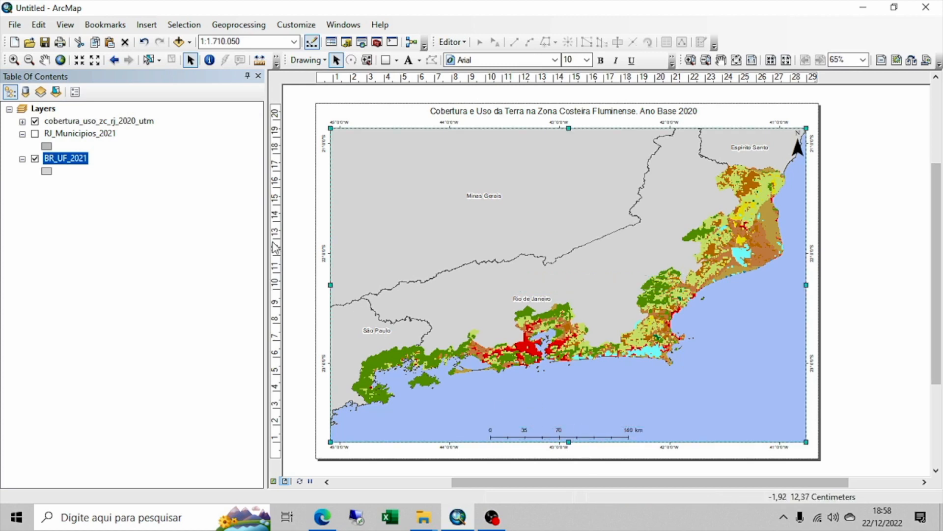
Start a one-column legend titled "Legenda" with the cobertura_uso_zc_rj_2020_utm and BR_UF_2021 layers, keeping the default title font
{"action": "left_click", "coordinate": [146, 24]}
{"action": "left_click", "coordinate": [170, 122]}
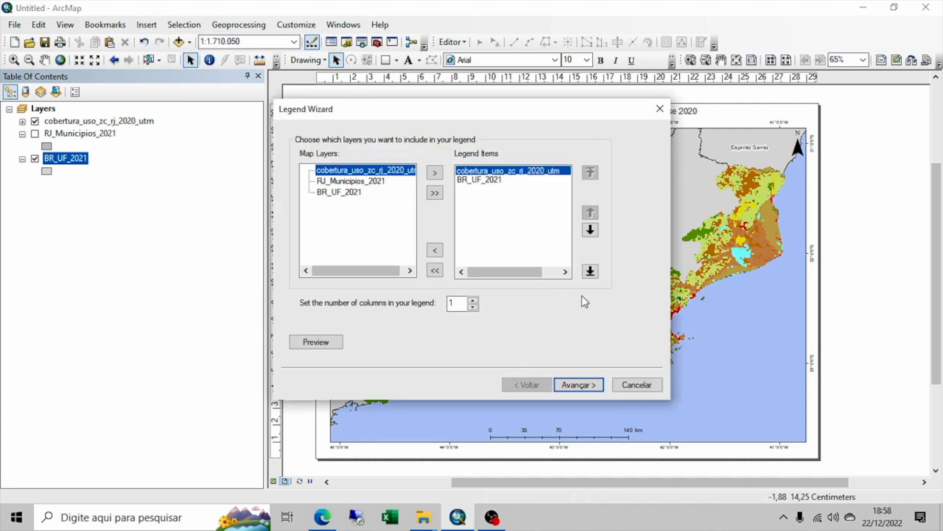
{"action": "left_click", "coordinate": [516, 180]}
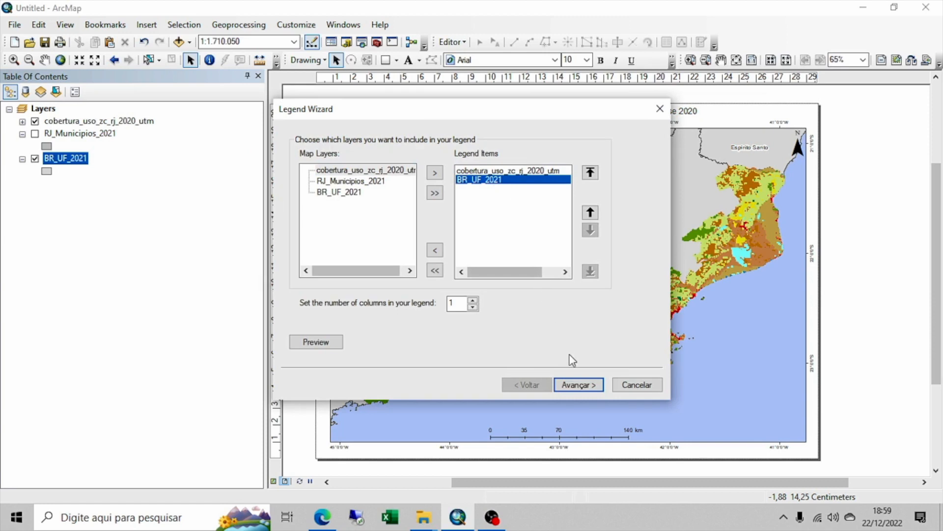
{"action": "left_click", "coordinate": [583, 386]}
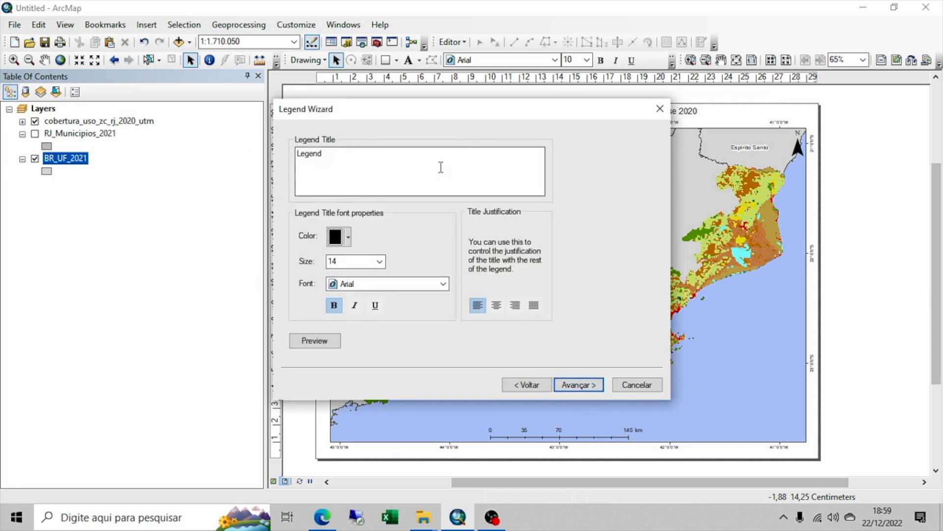
{"action": "left_click", "coordinate": [573, 385]}
{"action": "left_click", "coordinate": [573, 384]}
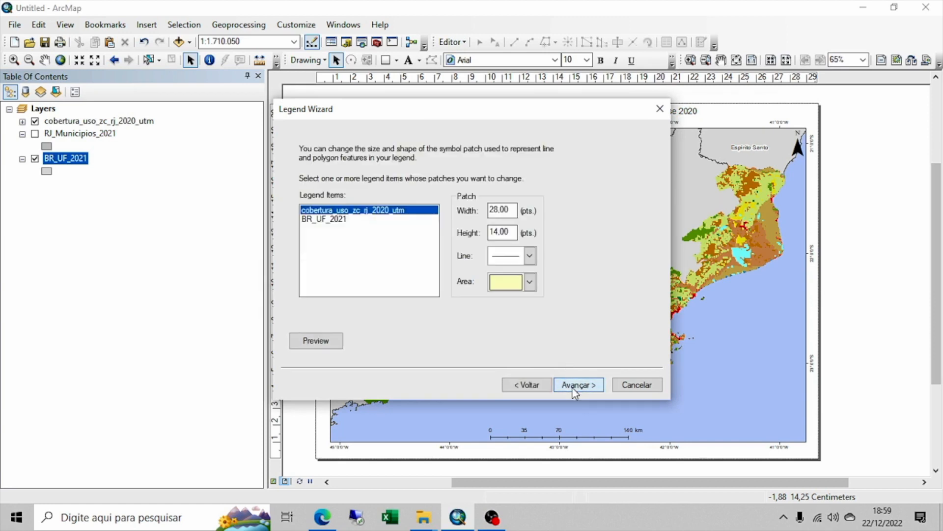
{"action": "left_click", "coordinate": [534, 386]}
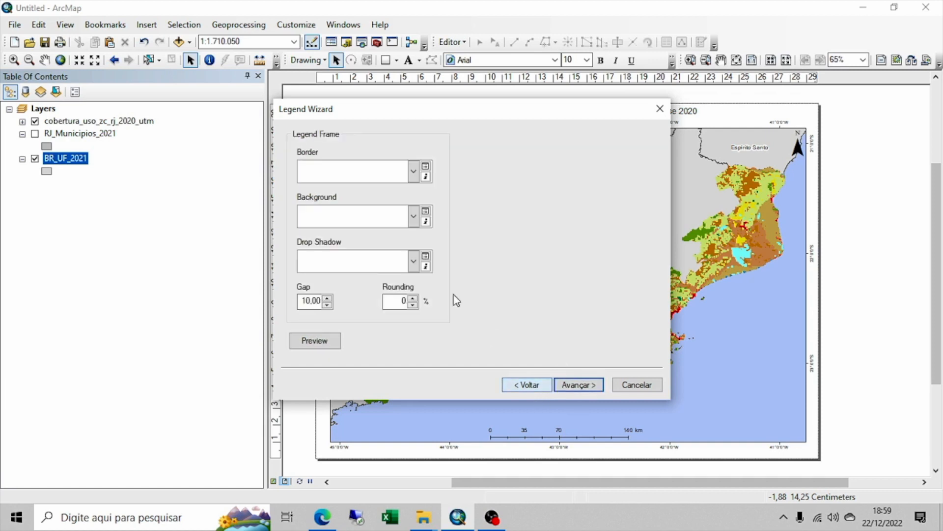
Give the legend a Grey 10% background and insert it with the default spacing
{"action": "left_click", "coordinate": [414, 217]}
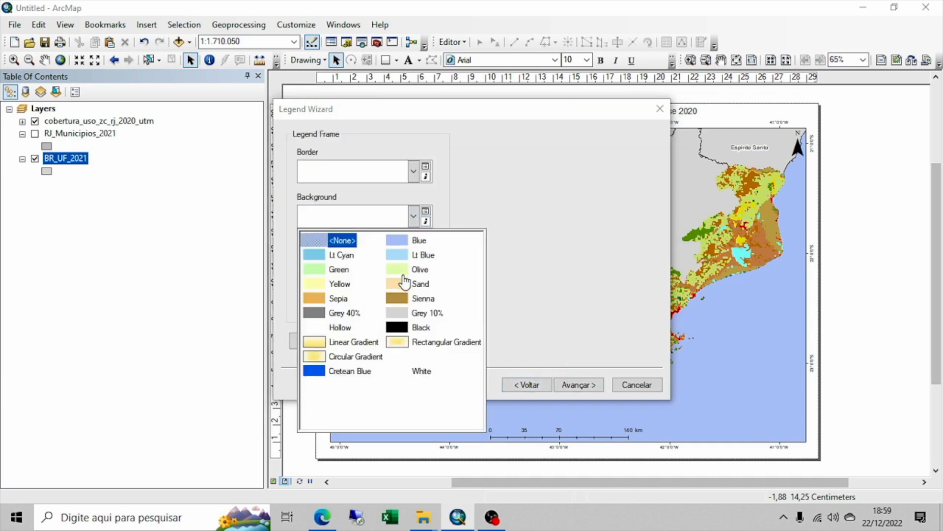
{"action": "left_click", "coordinate": [397, 316]}
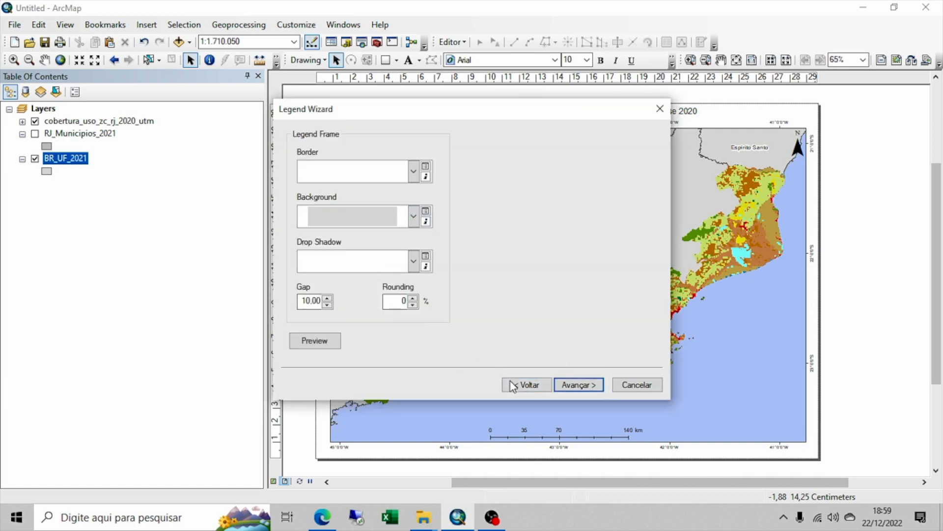
{"action": "left_click", "coordinate": [573, 385]}
{"action": "left_click", "coordinate": [582, 388]}
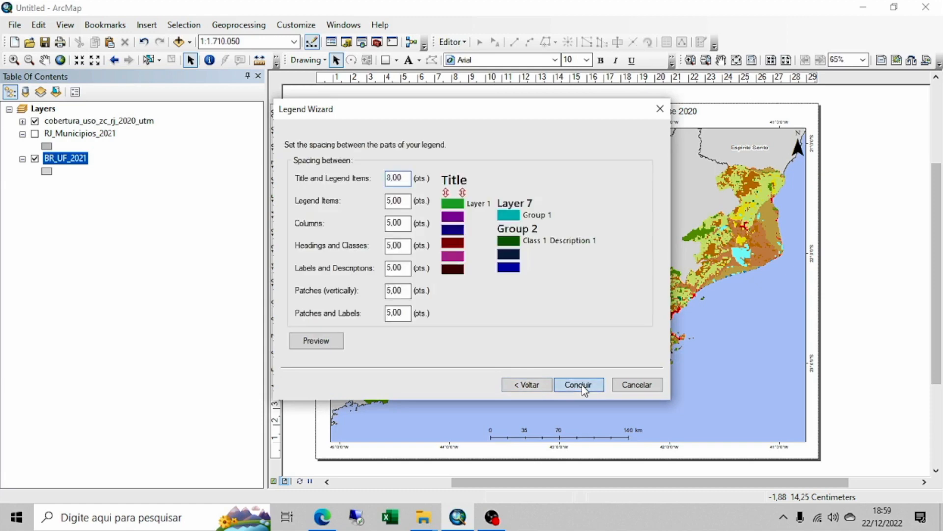
{"action": "left_click", "coordinate": [579, 385]}
Place the legend in the lower-right corner of the map frame and shrink it slightly
{"action": "left_click_drag", "start_coordinate": [611, 259], "coordinate": [723, 362]}
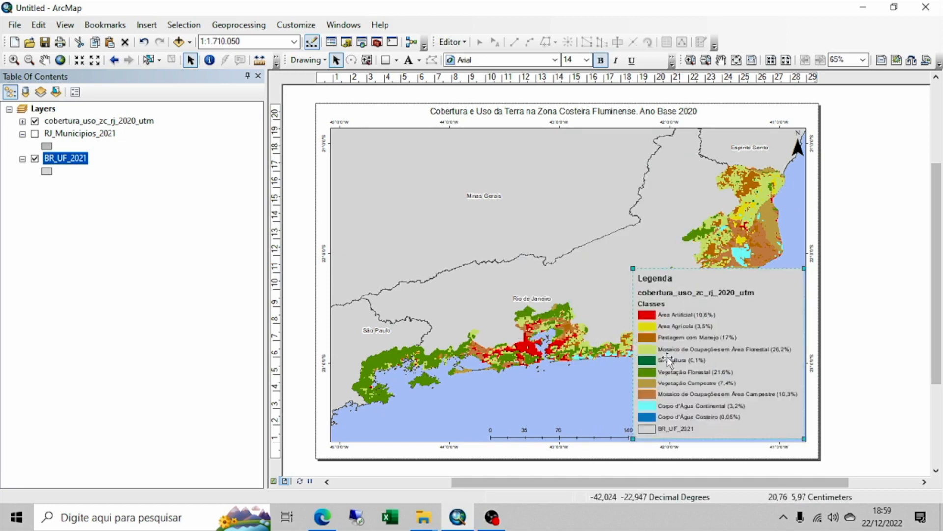
{"action": "left_click", "coordinate": [603, 314]}
{"action": "left_click", "coordinate": [755, 396]}
{"action": "left_click_drag", "start_coordinate": [634, 269], "coordinate": [662, 297]}
Apply the Horizontal Single Symbol Label Only style to the cobertura_uso_zc_rj_2020_utm legend item
{"action": "double_click", "coordinate": [725, 362]}
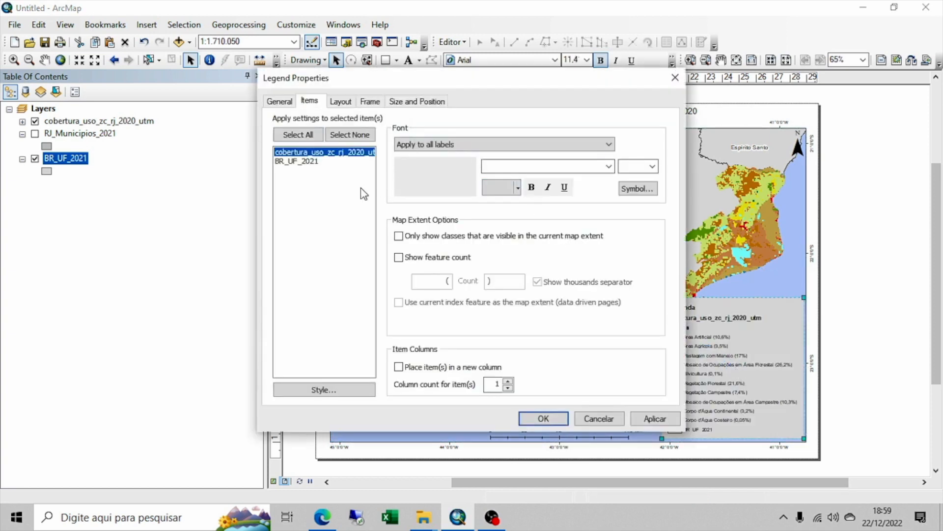
{"action": "left_click", "coordinate": [290, 103]}
{"action": "left_click", "coordinate": [310, 102]}
{"action": "left_click", "coordinate": [312, 390]}
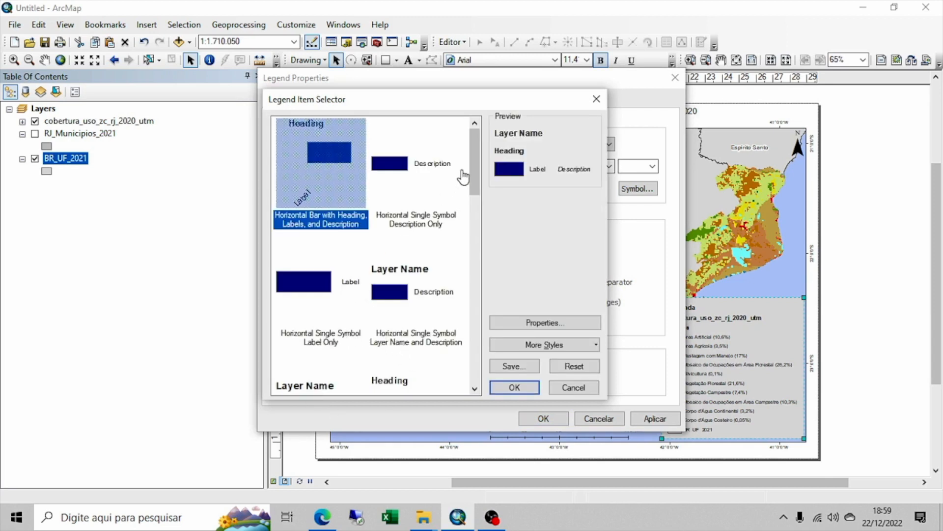
{"action": "left_click", "coordinate": [315, 289]}
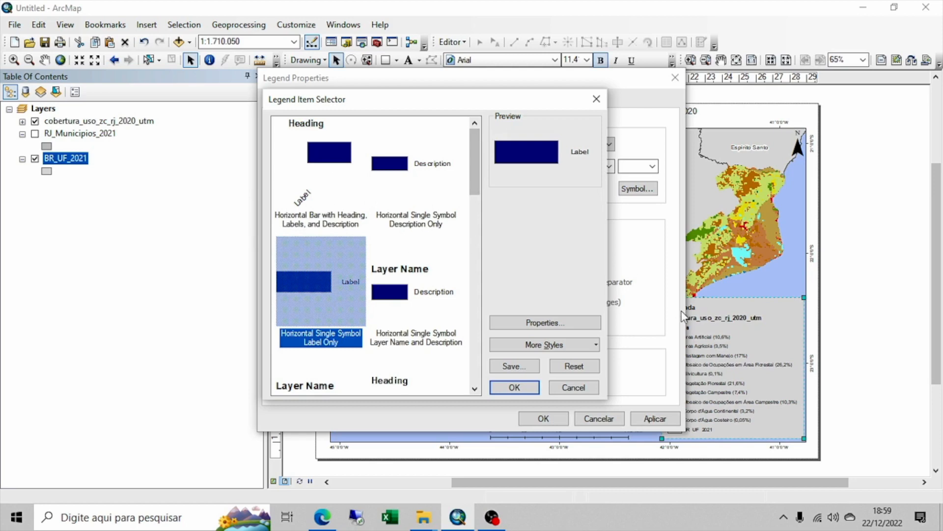
{"action": "left_click", "coordinate": [530, 391]}
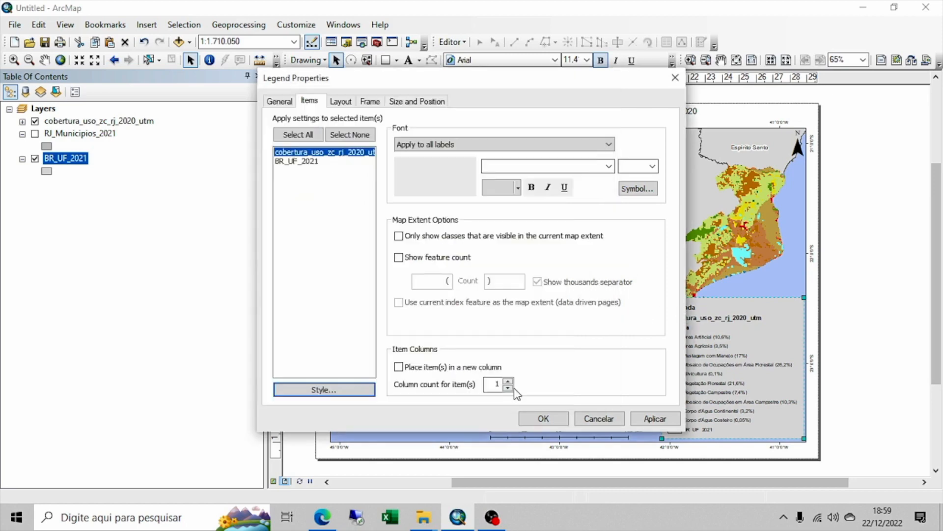
{"action": "left_click", "coordinate": [656, 419]}
{"action": "left_click", "coordinate": [543, 418]}
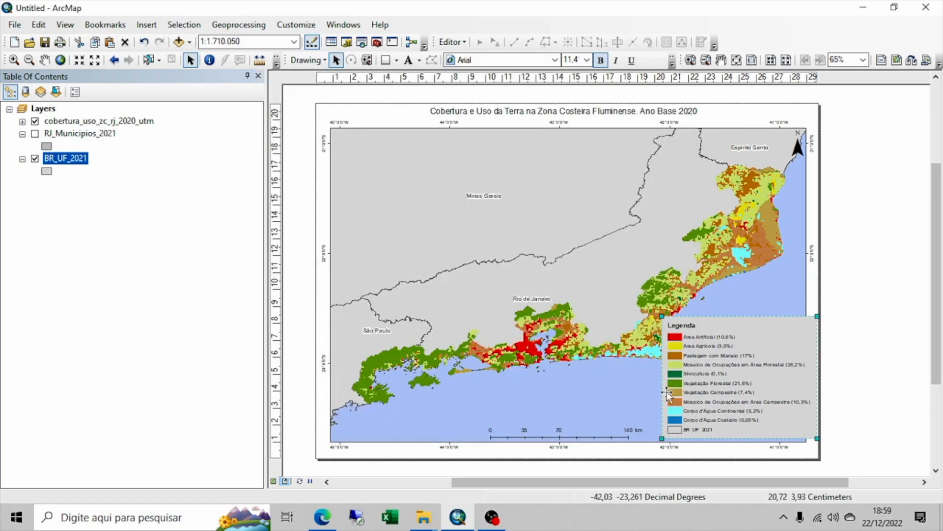
Remove the BR_UF_2021 layer from the legend items
{"action": "left_click", "coordinate": [749, 344]}
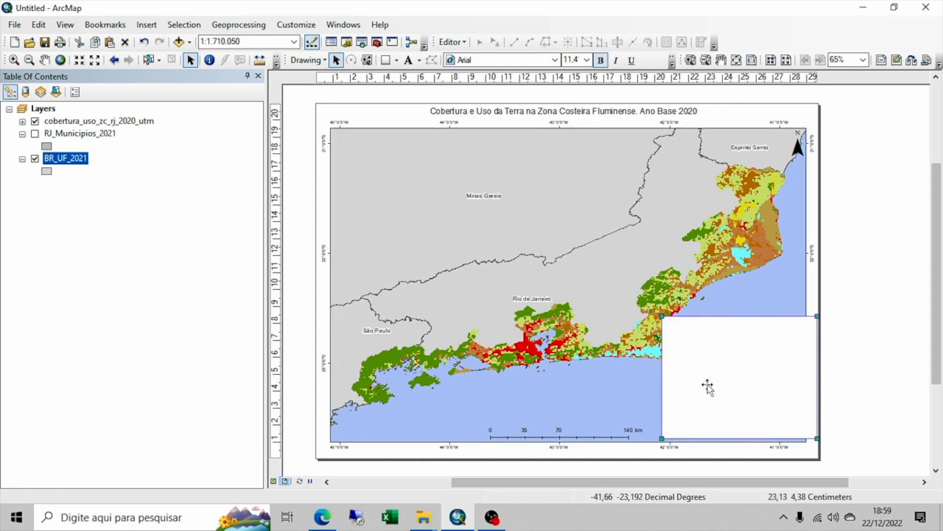
{"action": "double_click", "coordinate": [707, 386]}
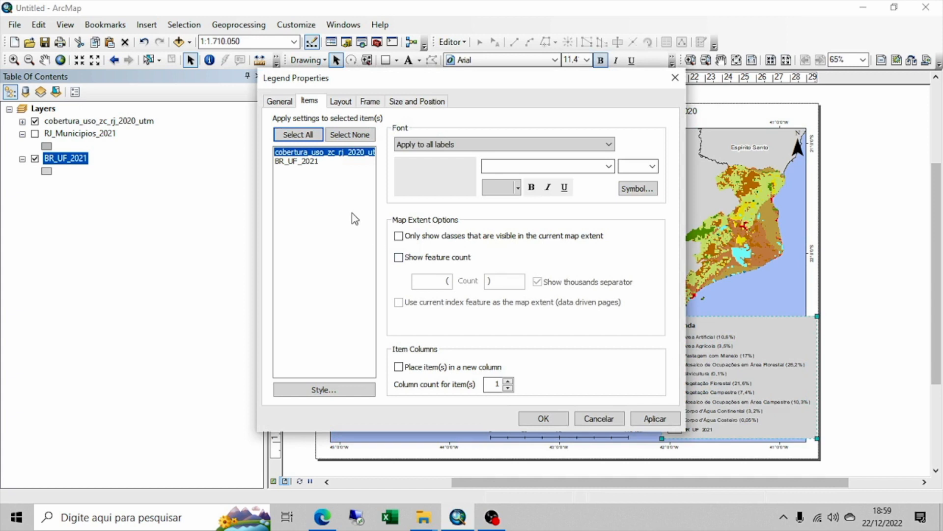
{"action": "left_click", "coordinate": [279, 100]}
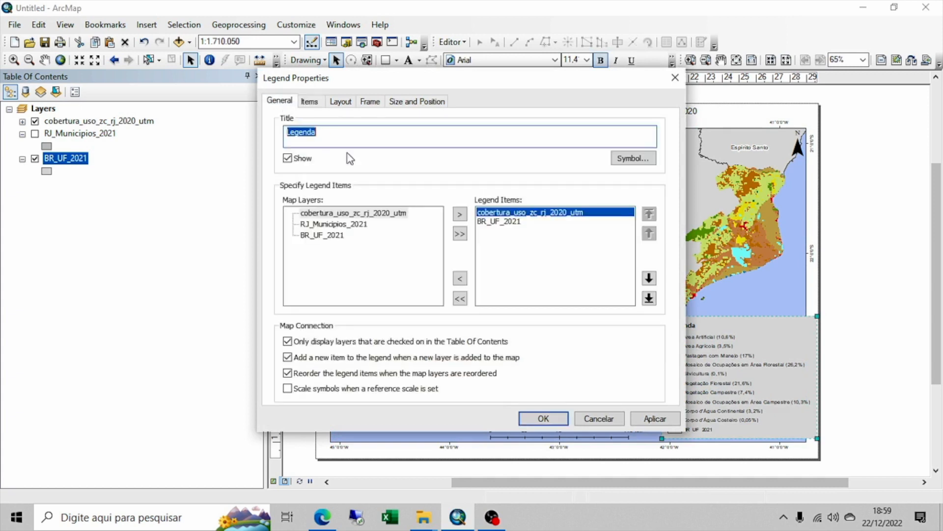
{"action": "left_click", "coordinate": [492, 222]}
{"action": "left_click", "coordinate": [460, 279]}
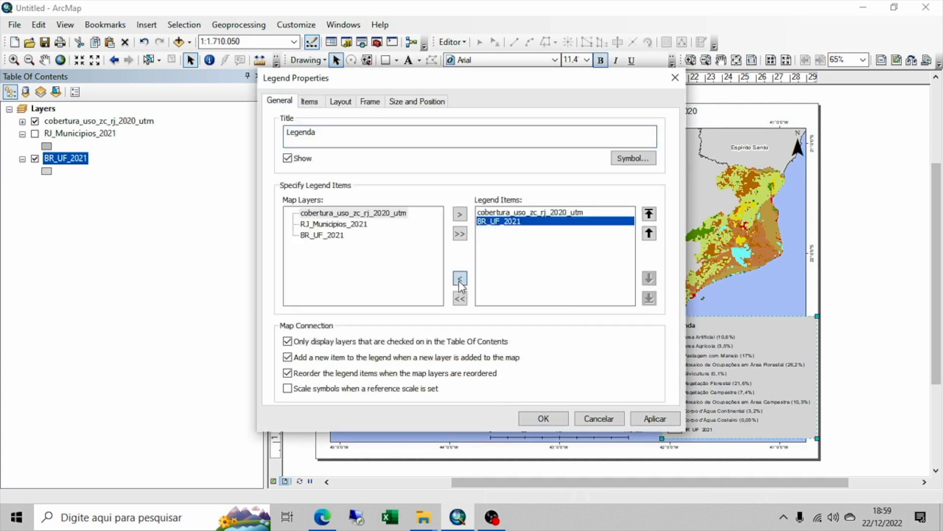
Arrange the cobertura_uso_zc_rj_2020_utm legend item in 2 columns
{"action": "left_click", "coordinate": [309, 102]}
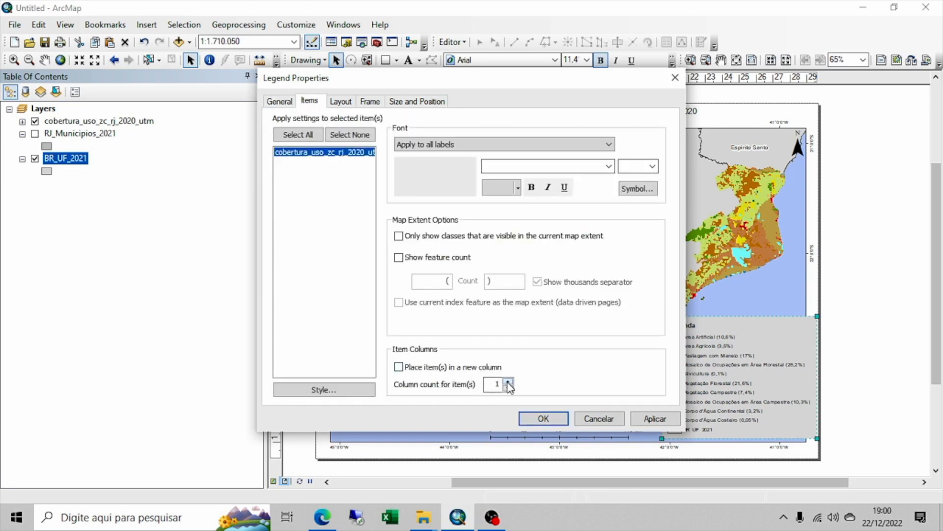
{"action": "left_click", "coordinate": [654, 419]}
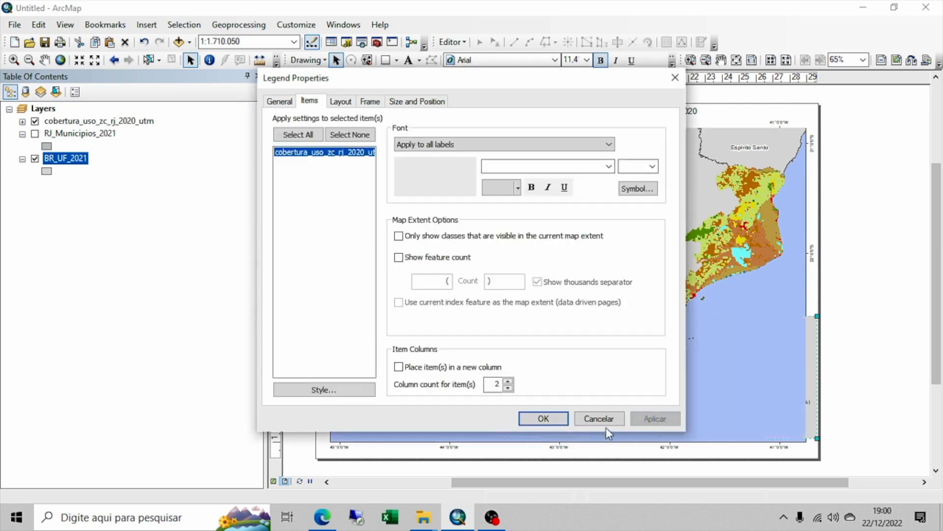
{"action": "left_click", "coordinate": [554, 418]}
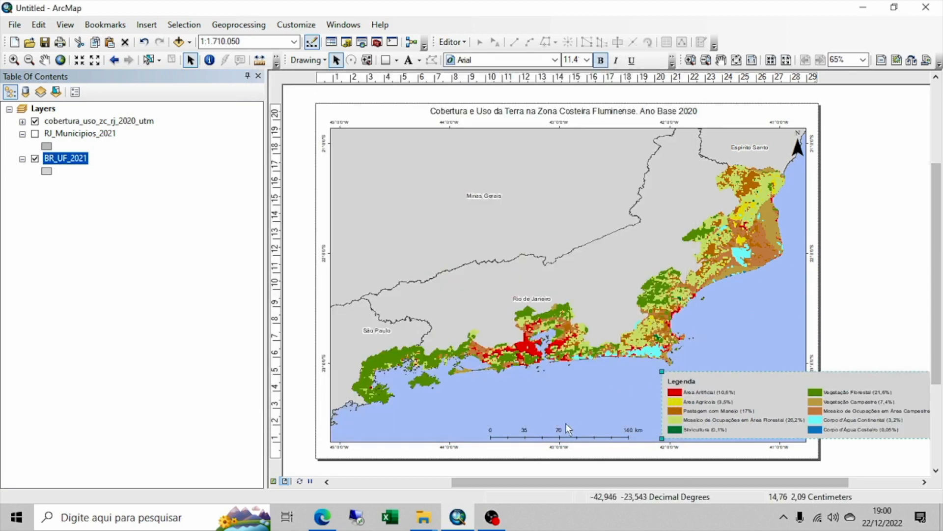
Move the scale bar aside and shorten the map frame from its bottom edge to free space below it
{"action": "left_click", "coordinate": [552, 437]}
{"action": "left_click_drag", "start_coordinate": [551, 437], "coordinate": [831, 340]}
{"action": "left_click", "coordinate": [731, 412]}
{"action": "left_click", "coordinate": [529, 366]}
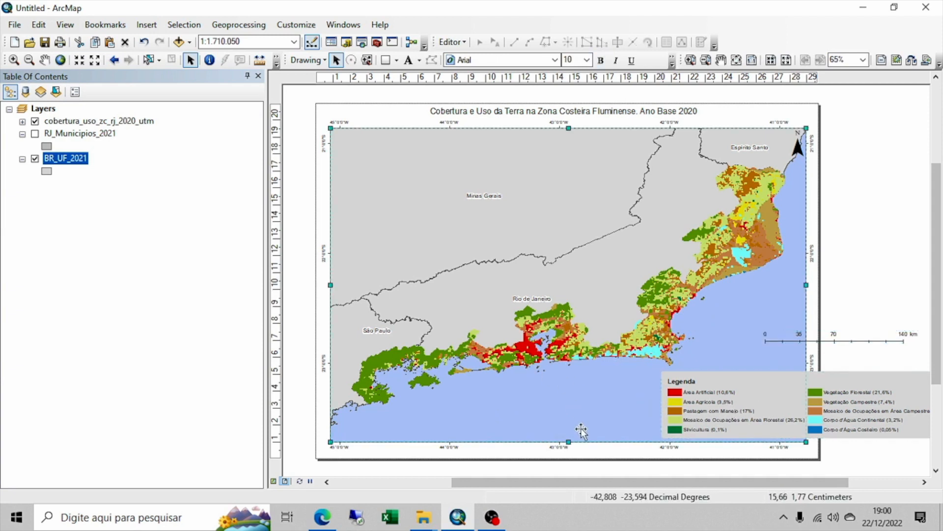
{"action": "left_click_drag", "start_coordinate": [568, 441], "coordinate": [578, 355]}
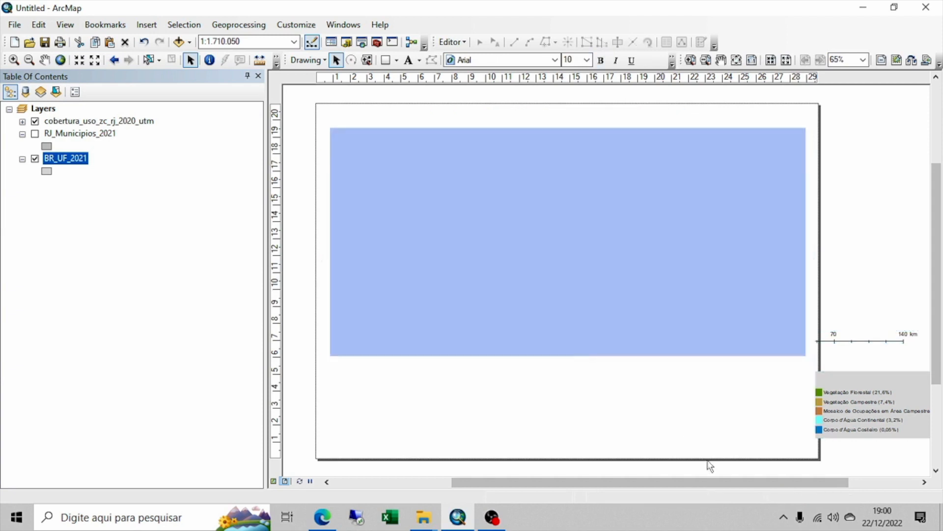
Move the legend into the blank space below the map frame, toward the left margin, and enlarge it slightly
{"action": "left_click", "coordinate": [822, 405]}
{"action": "left_click_drag", "start_coordinate": [714, 409], "coordinate": [384, 420]}
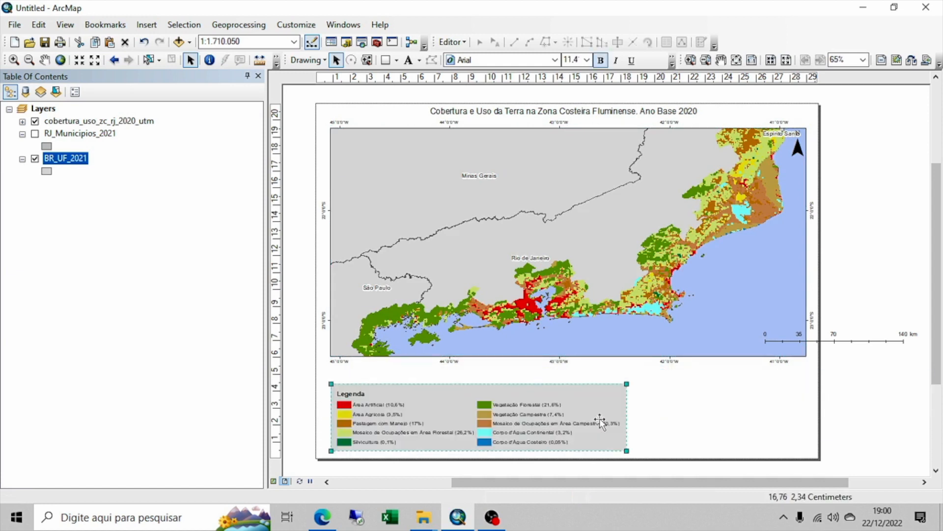
{"action": "left_click_drag", "start_coordinate": [630, 379], "coordinate": [659, 378]}
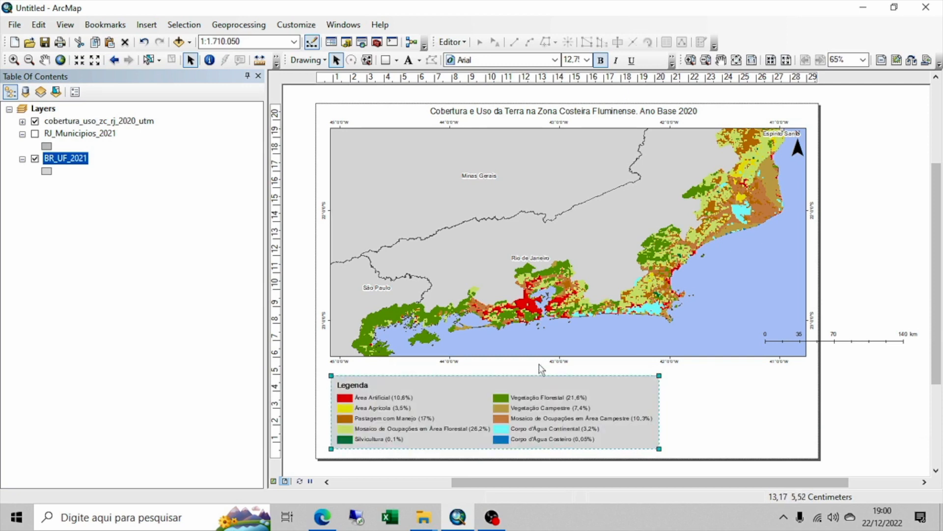
Extend the map frame's bottom edge down slightly and reduce the legend's size to fit beneath it
{"action": "left_click", "coordinate": [564, 363]}
{"action": "left_click_drag", "start_coordinate": [567, 356], "coordinate": [567, 365]}
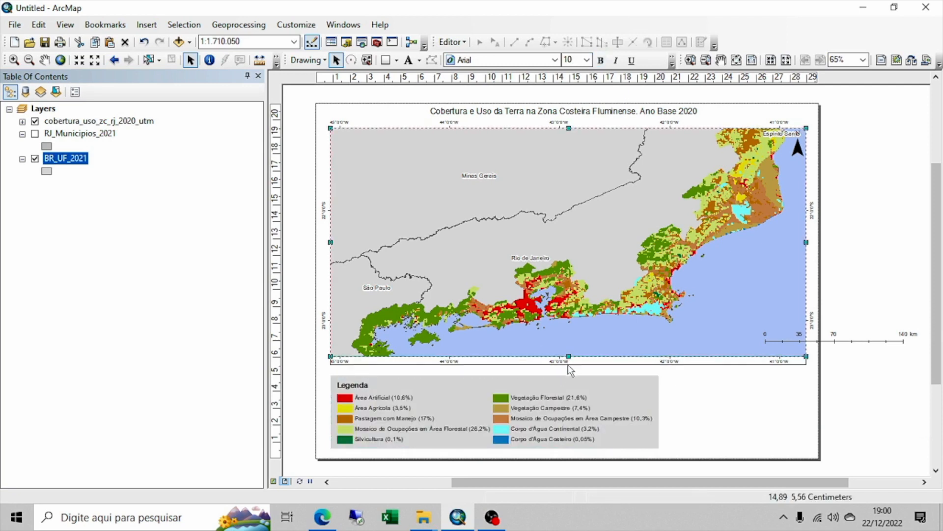
{"action": "left_click", "coordinate": [521, 384]}
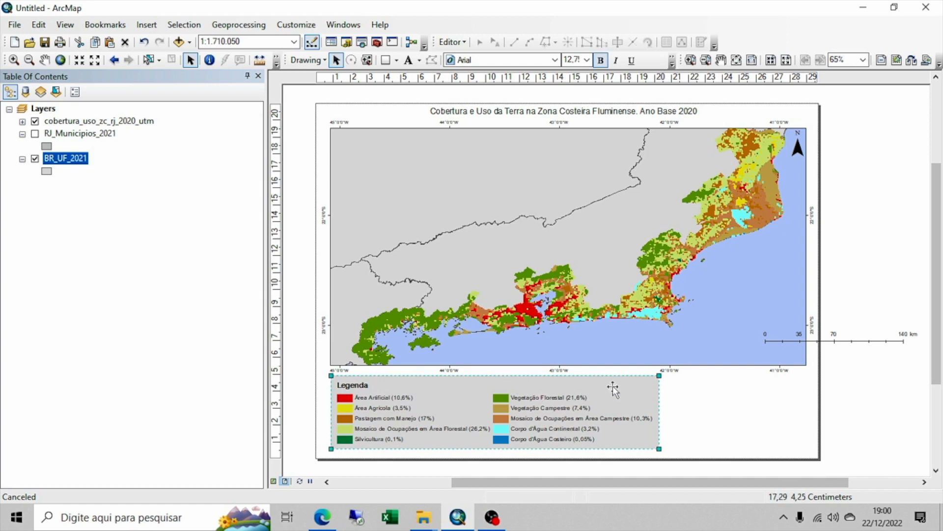
{"action": "left_click_drag", "start_coordinate": [659, 376], "coordinate": [653, 384]}
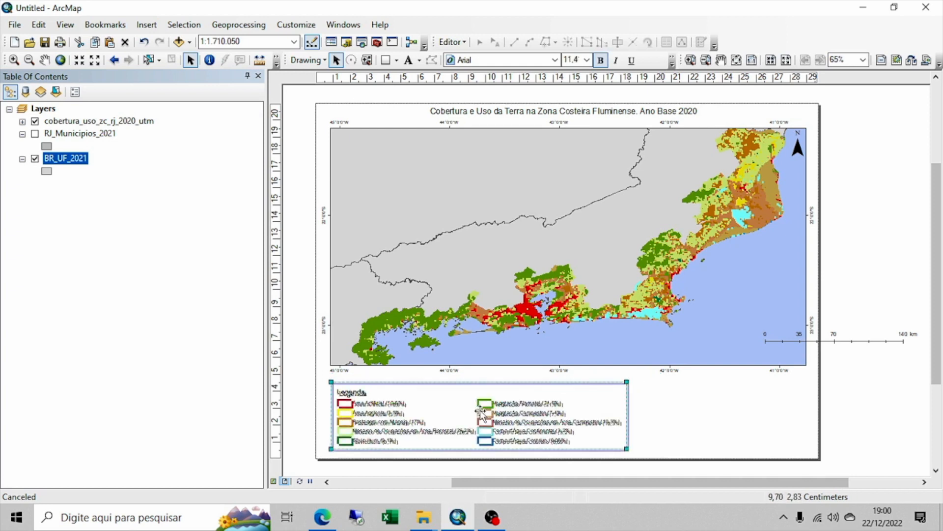
Set the legend item's column count to 3
{"action": "left_click", "coordinate": [592, 424]}
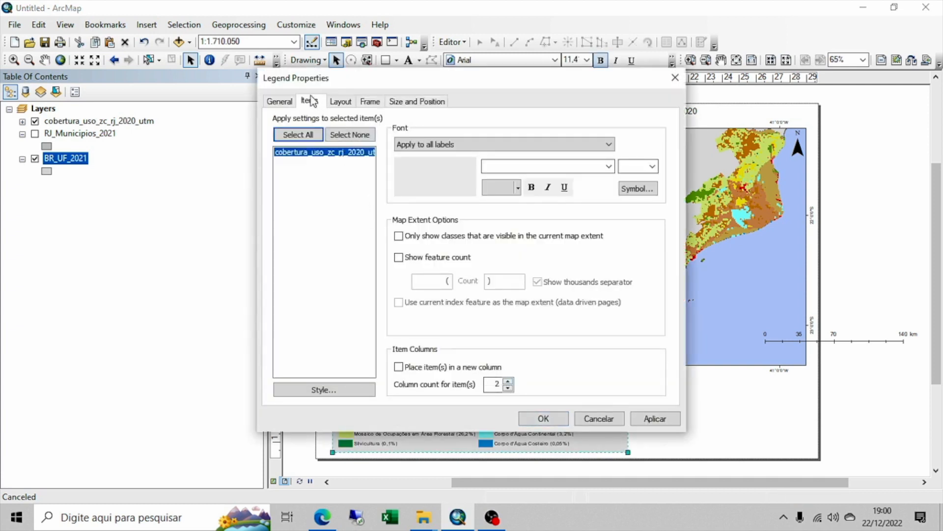
{"action": "left_click", "coordinate": [508, 380]}
{"action": "left_click", "coordinate": [634, 420]}
{"action": "left_click", "coordinate": [543, 419]}
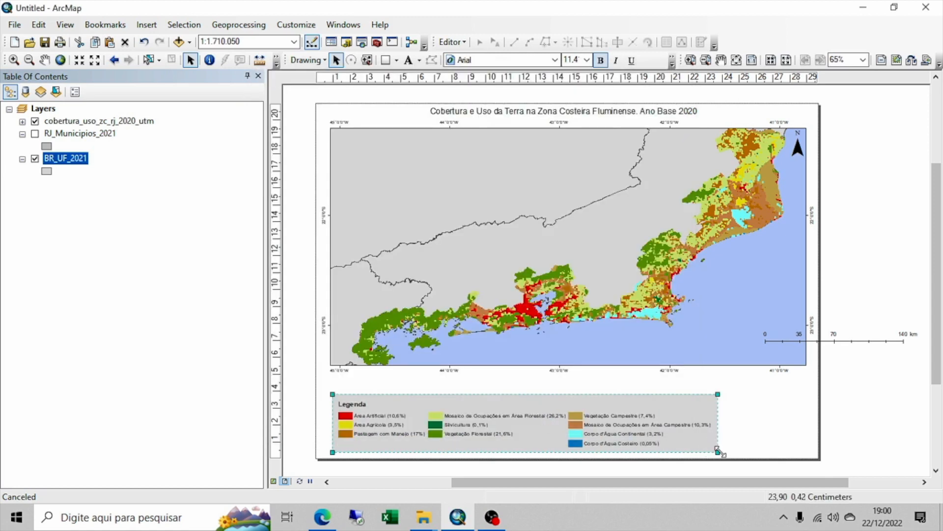
Extend the map frame down to just above the legend and align the legend with the frame's left edge
{"action": "left_click", "coordinate": [571, 357]}
{"action": "left_click_drag", "start_coordinate": [568, 363], "coordinate": [572, 383]}
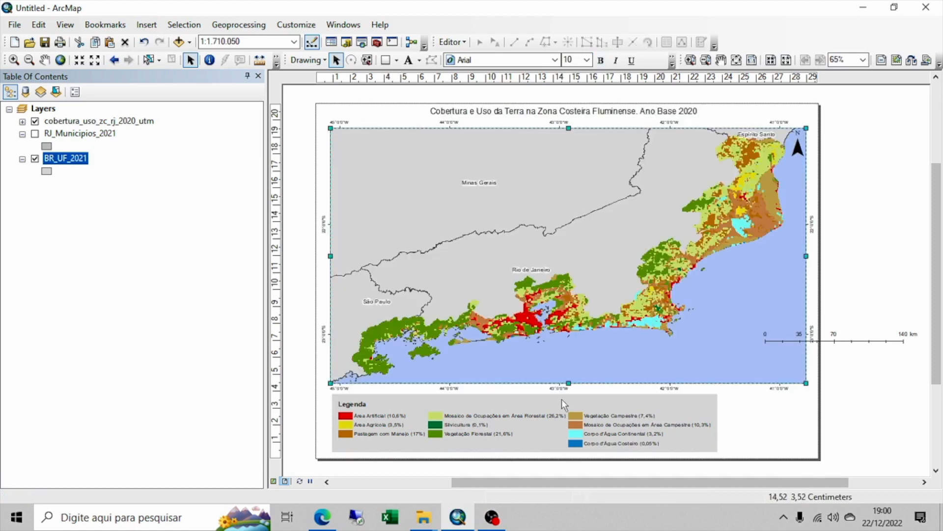
{"action": "left_click", "coordinate": [427, 433]}
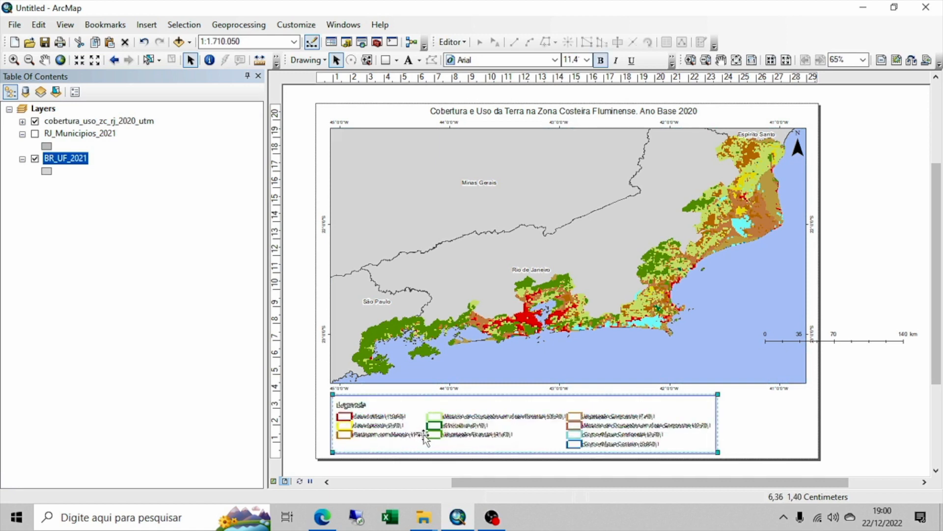
{"action": "left_click", "coordinate": [739, 445]}
Move the scale bar back over the sea at the bottom center of the map frame
{"action": "left_click", "coordinate": [808, 341]}
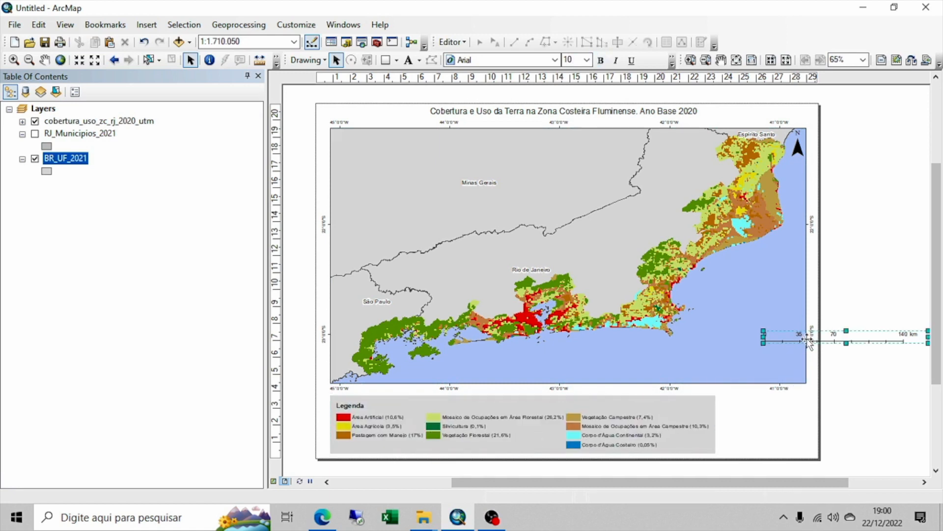
{"action": "left_click_drag", "start_coordinate": [788, 339], "coordinate": [514, 373]}
{"action": "left_click", "coordinate": [752, 398]}
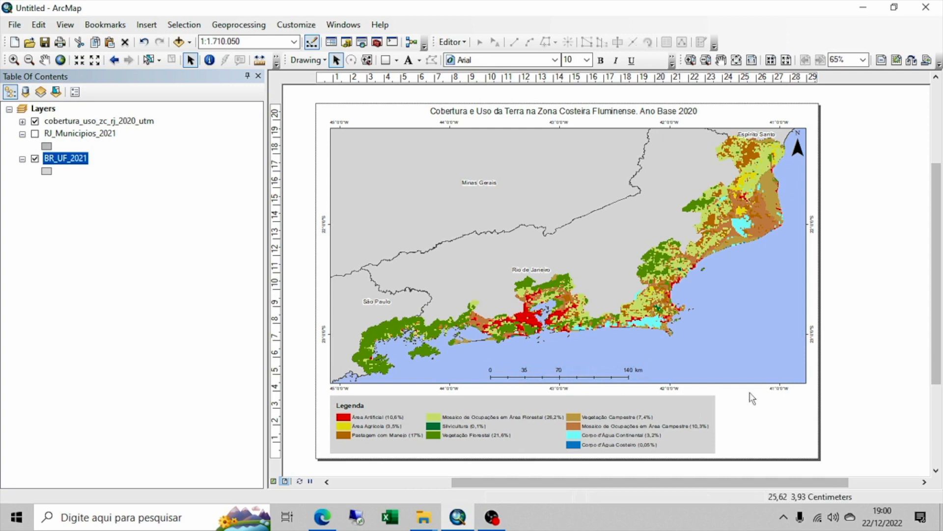
Place a new text label for the Oceano Atlântico over the sea east of the coast
{"action": "left_click", "coordinate": [409, 61]}
{"action": "left_click", "coordinate": [728, 335]}
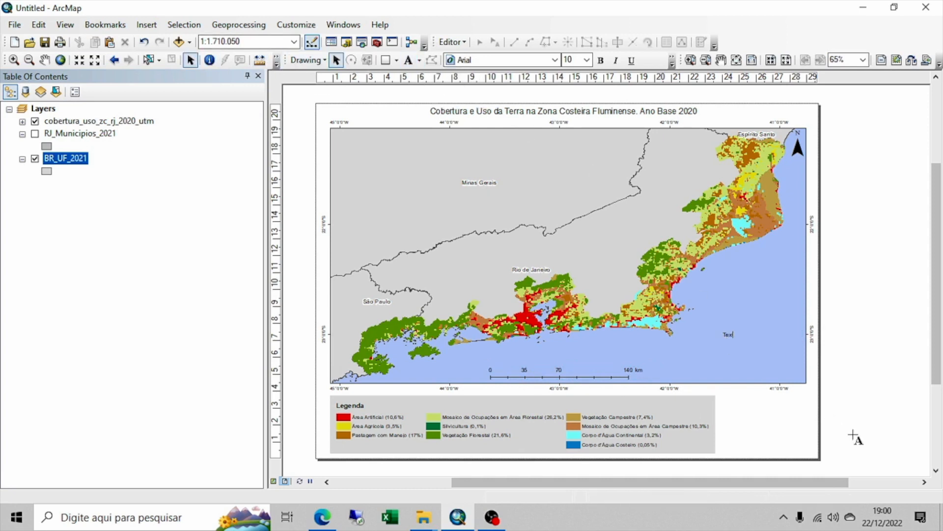
{"action": "key", "text": "Num_Lock"}
{"action": "key", "text": "BackSpace"}
{"action": "type", "text": "Oceano Atlantico"}
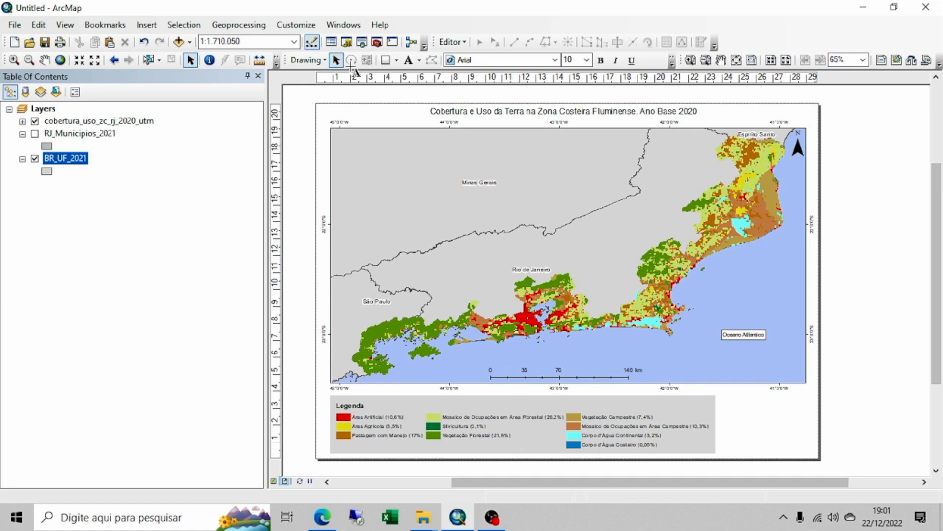
{"action": "left_click", "coordinate": [335, 56]}
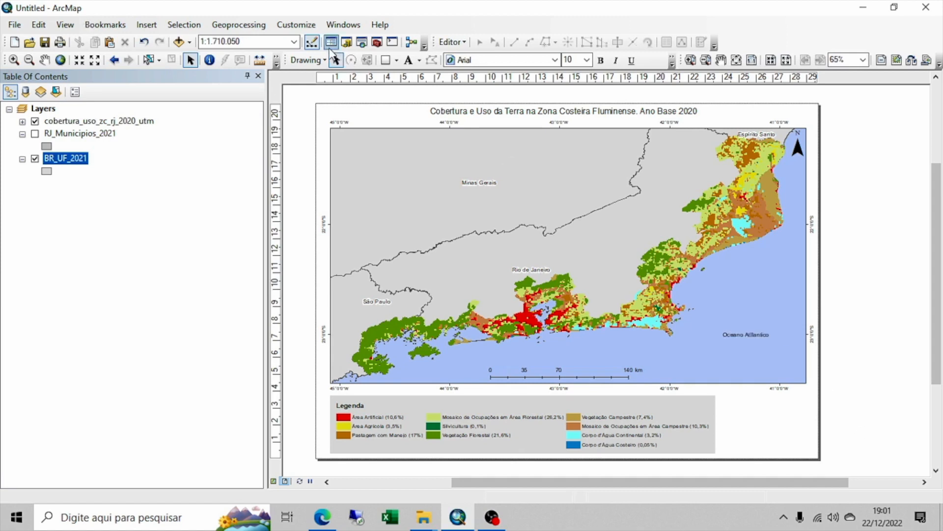
Correct the sea label's spelling to "Oceano Atlântico" and apply the Ocean text style at size 11
{"action": "double_click", "coordinate": [740, 330]}
{"action": "left_click", "coordinate": [496, 187]}
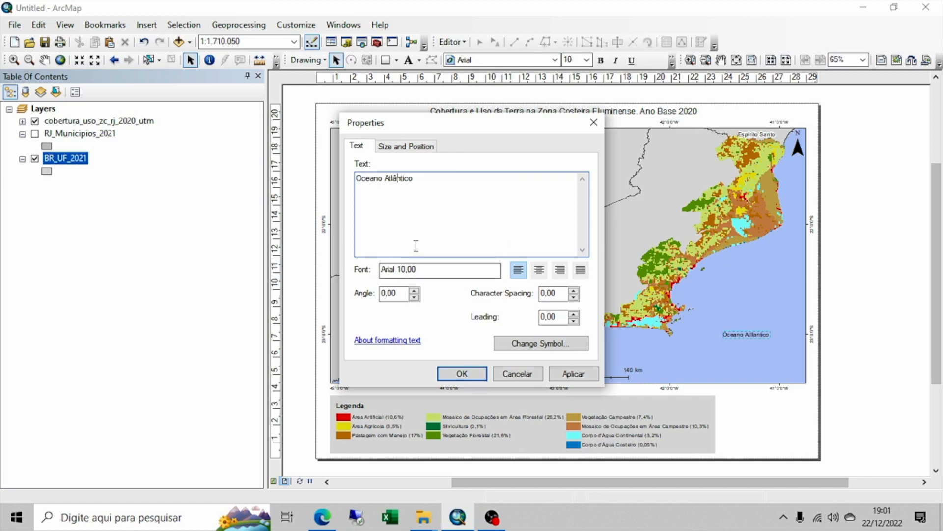
{"action": "left_click", "coordinate": [526, 344]}
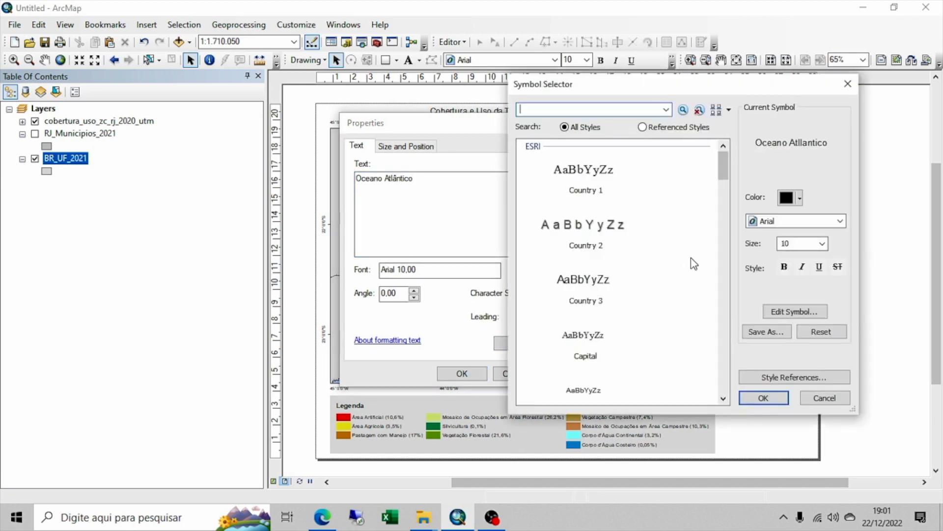
{"action": "scroll", "coordinate": [629, 274], "scroll_direction": "down", "scroll_amount": 10}
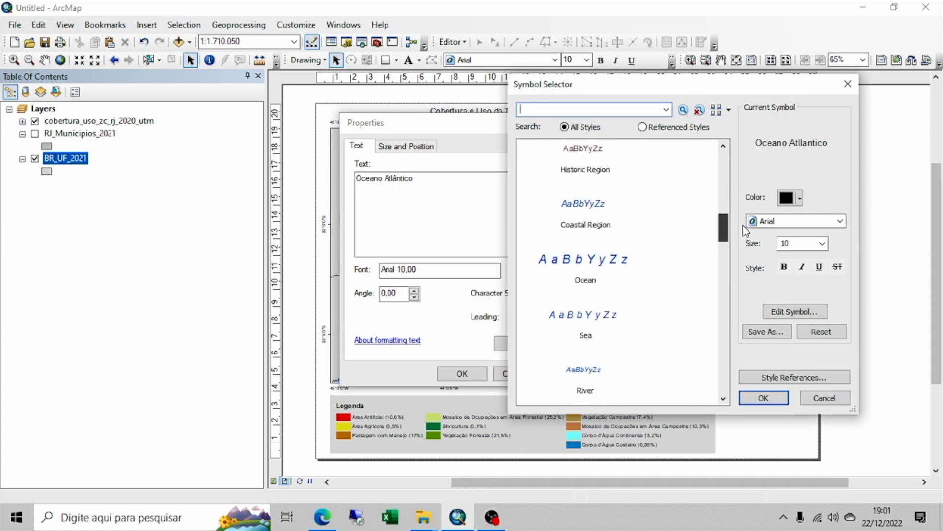
{"action": "left_click", "coordinate": [629, 273]}
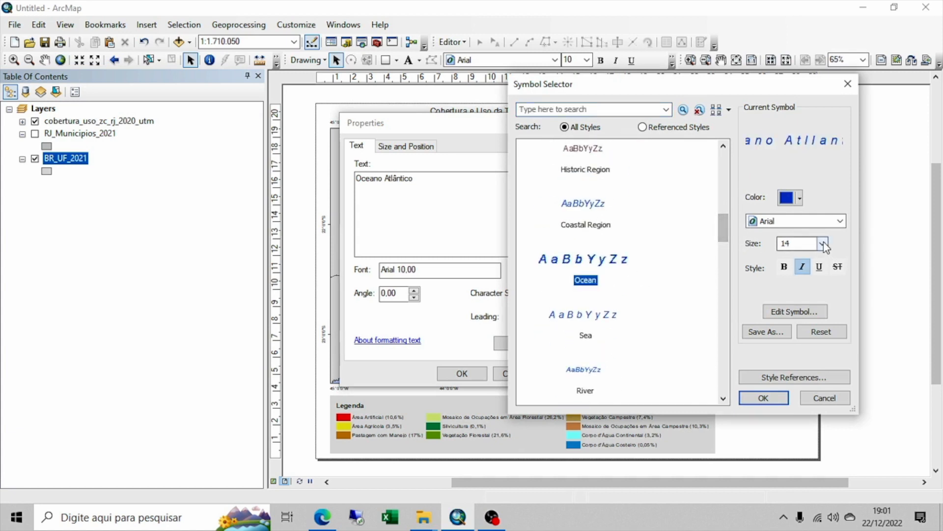
{"action": "left_click", "coordinate": [823, 244]}
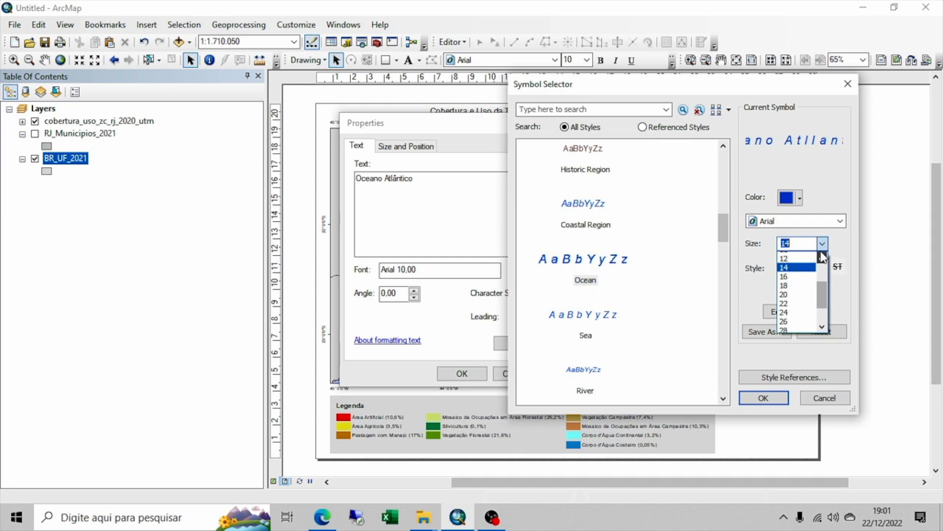
{"action": "left_click", "coordinate": [801, 256]}
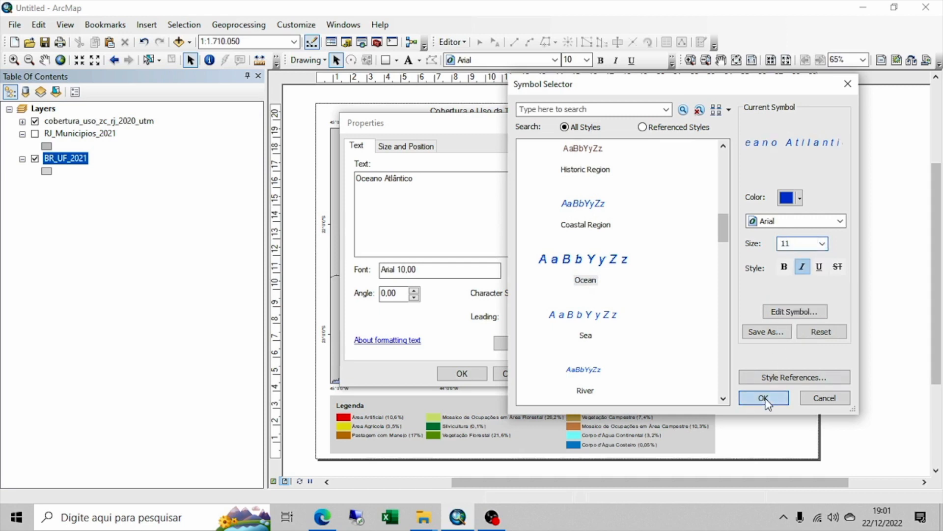
{"action": "left_click", "coordinate": [764, 399]}
{"action": "left_click", "coordinate": [461, 374]}
Move the "Oceano Atlântico" label down into the lower-right corner of the map frame
{"action": "left_click_drag", "start_coordinate": [747, 335], "coordinate": [746, 373]}
{"action": "left_click", "coordinate": [884, 444]}
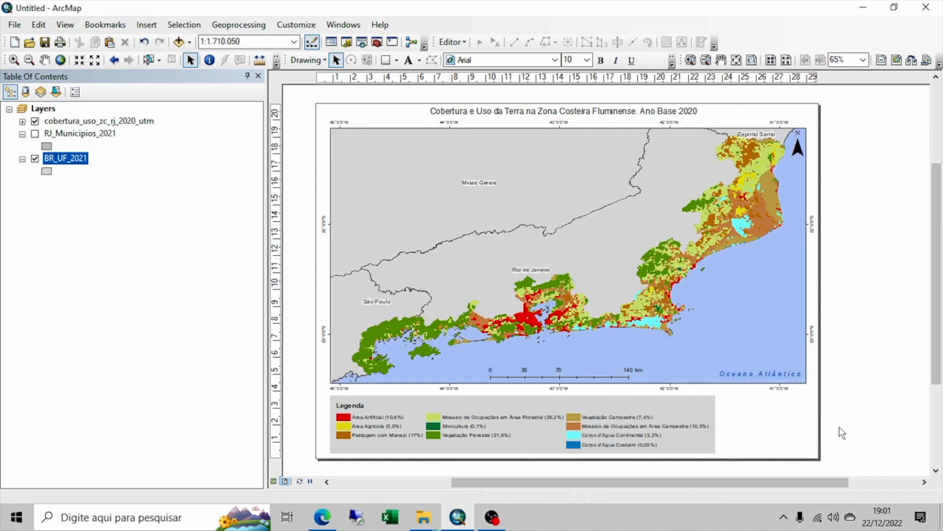
{"action": "left_click", "coordinate": [565, 406]}
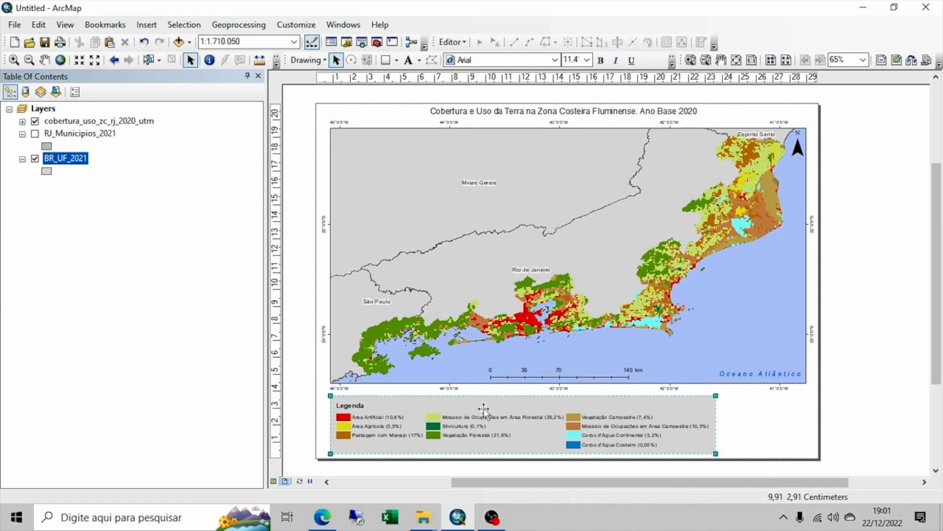
{"action": "left_click", "coordinate": [779, 445]}
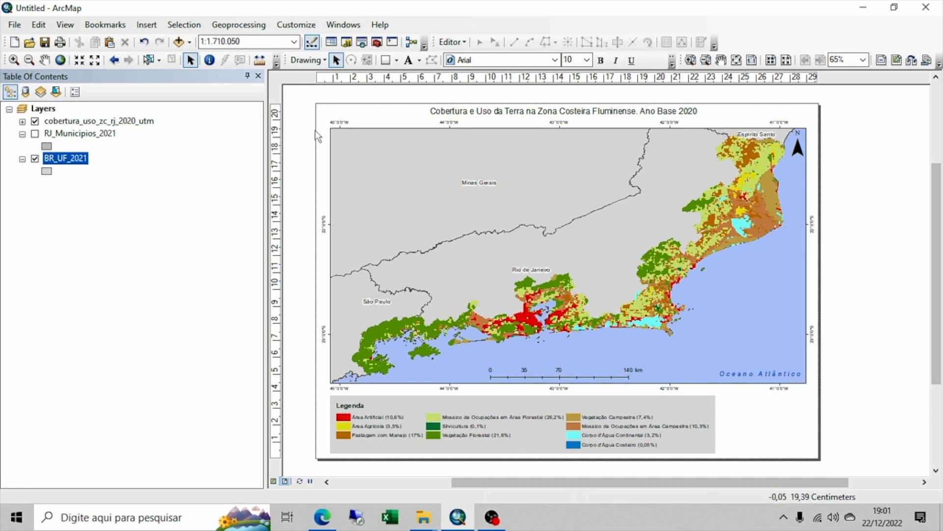
Add a text element beside the legend with the first line "Sistema de Coordenadas Geográficas. Dátum SIRGAS 2000" and start the line "Fonte dos Dados:"
{"action": "left_click", "coordinate": [408, 60]}
{"action": "left_click", "coordinate": [737, 435]}
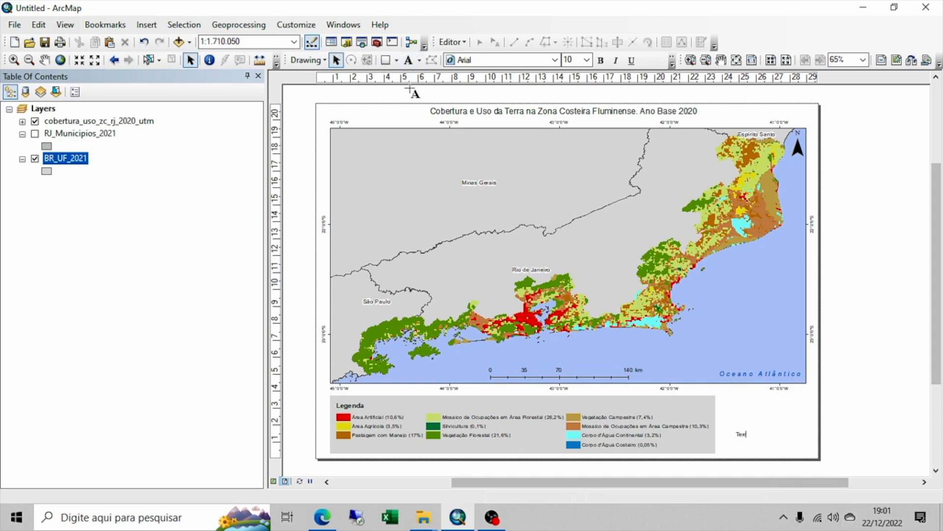
{"action": "left_click", "coordinate": [336, 60]}
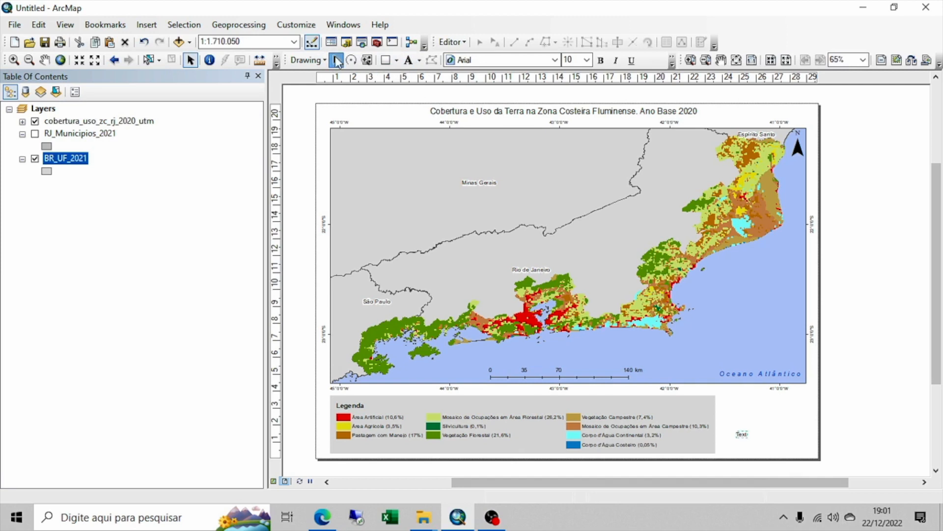
{"action": "double_click", "coordinate": [740, 437]}
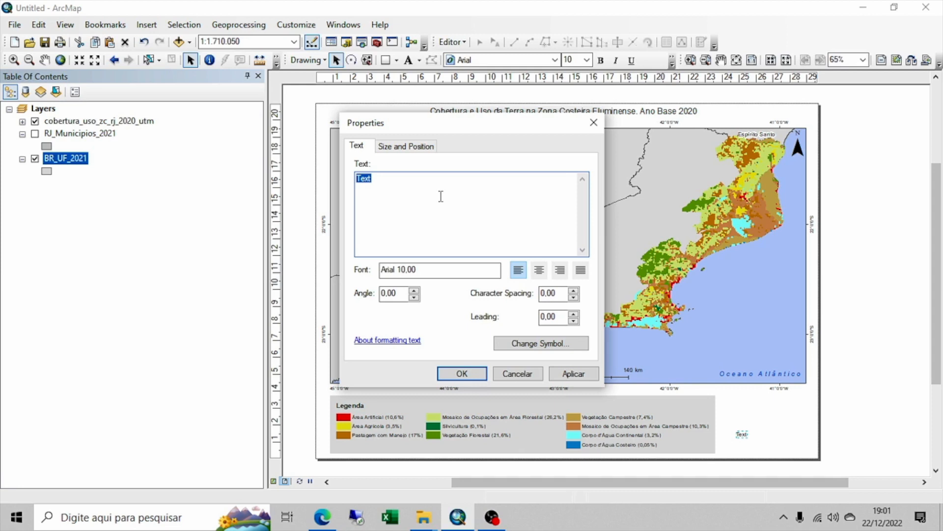
{"action": "type", "text": "Sis"}
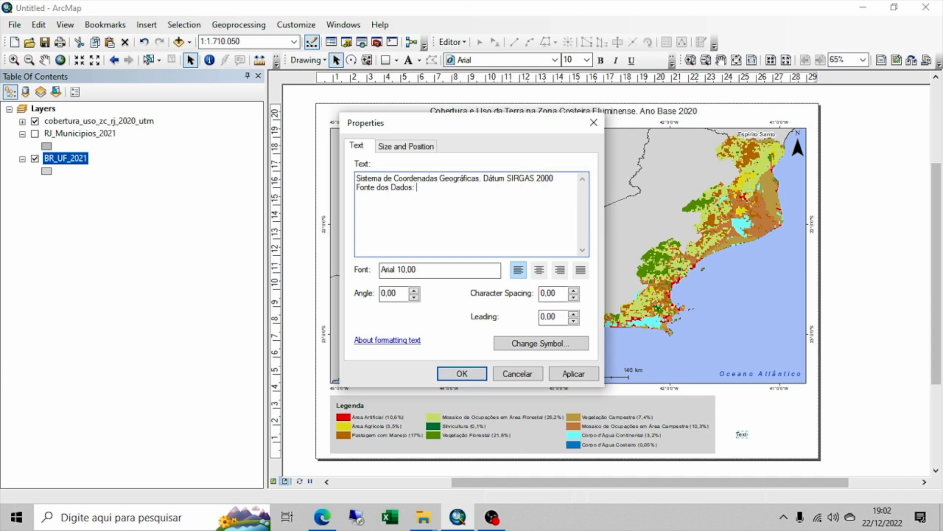
Complete the text's second line as "Fonte dos Dados: IBGE. Elaborado por" followed by the author's full name
{"action": "type", "text": "BGE"}
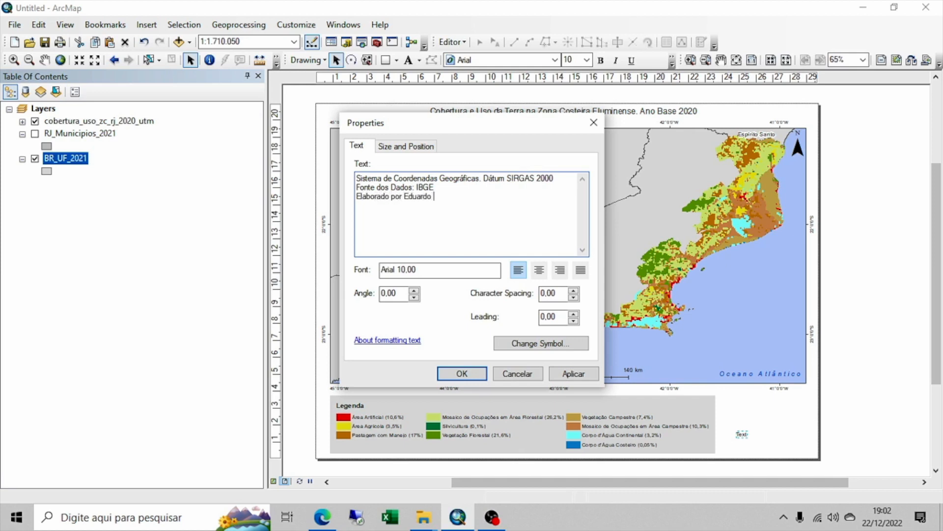
{"action": "key", "text": "BackSpace"}
{"action": "key", "text": "BackSpace"}
{"action": "key", "text": "BackSpace"}
{"action": "key", "text": "BackSpace"}
{"action": "key", "text": "BackSpace"}
{"action": "key", "text": "BackSpace"}
{"action": "key", "text": "BackSpace"}
{"action": "key", "text": "BackSpace"}
{"action": "key", "text": "BackSpace"}
{"action": "key", "text": "BackSpace"}
{"action": "key", "text": "BackSpace"}
{"action": "key", "text": "BackSpace"}
{"action": "key", "text": "BackSpace"}
{"action": "key", "text": "BackSpace"}
{"action": "key", "text": "BackSpace"}
{"action": "key", "text": "BackSpace"}
{"action": "key", "text": "BackSpace"}
{"action": "key", "text": "BackSpace"}
{"action": "key", "text": "BackSpace"}
{"action": "key", "text": "BackSpace"}
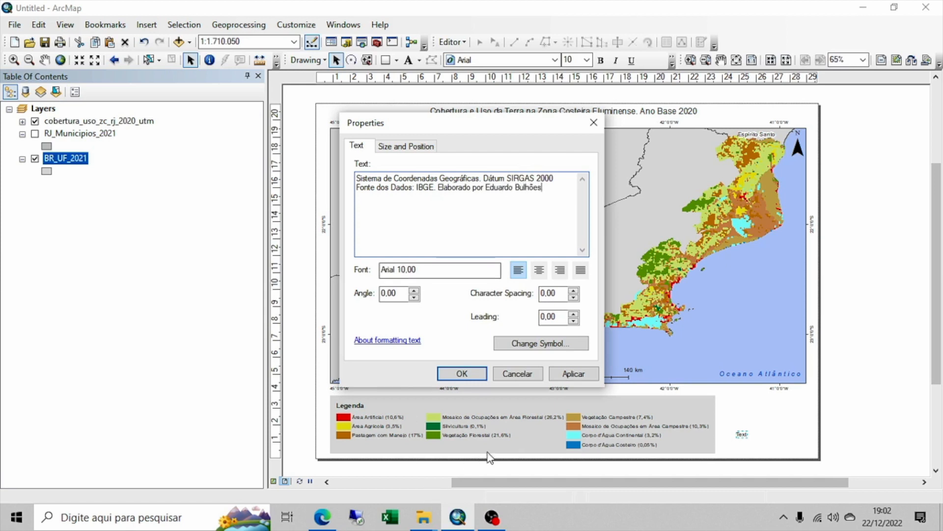
Set the credits text to Arial size 8 with centred alignment and apply it to the layout
{"action": "left_click", "coordinate": [521, 343]}
{"action": "left_click", "coordinate": [822, 243]}
{"action": "left_click", "coordinate": [822, 257]}
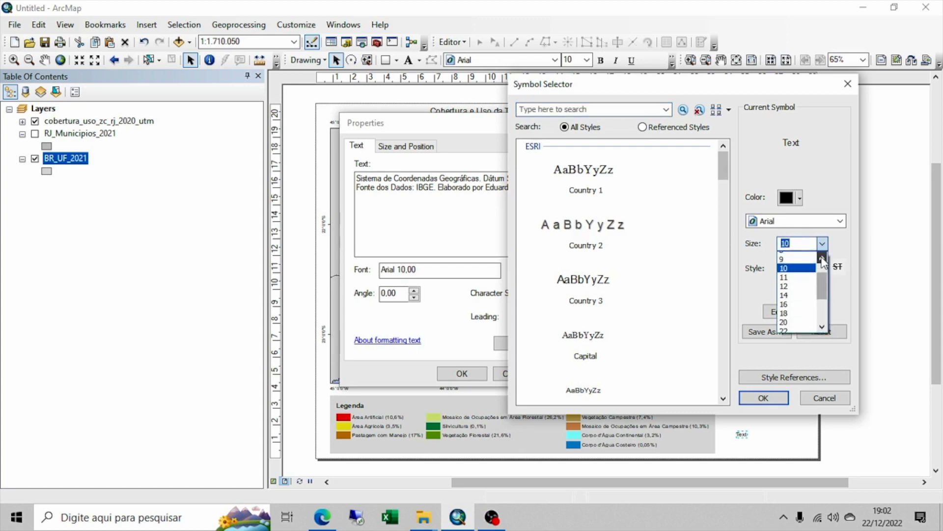
{"action": "left_click", "coordinate": [787, 258]}
{"action": "left_click", "coordinate": [763, 398]}
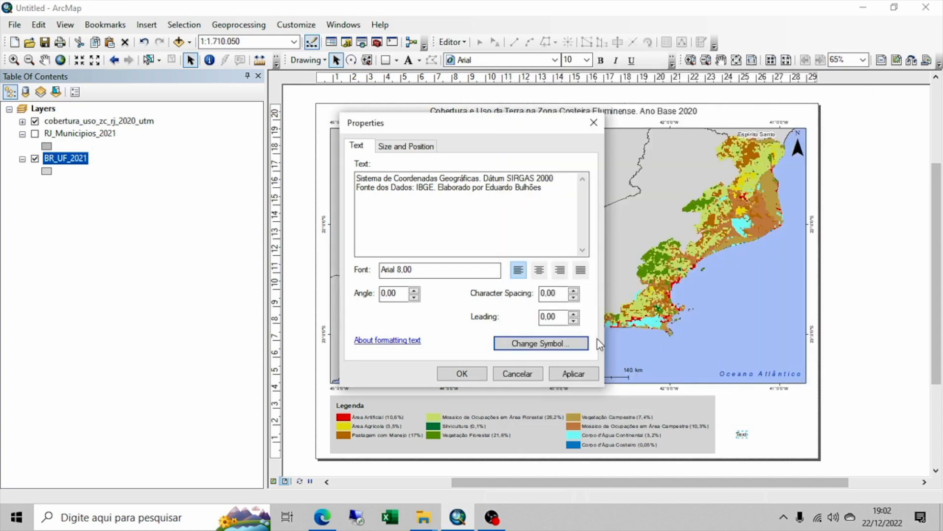
{"action": "left_click", "coordinate": [539, 270]}
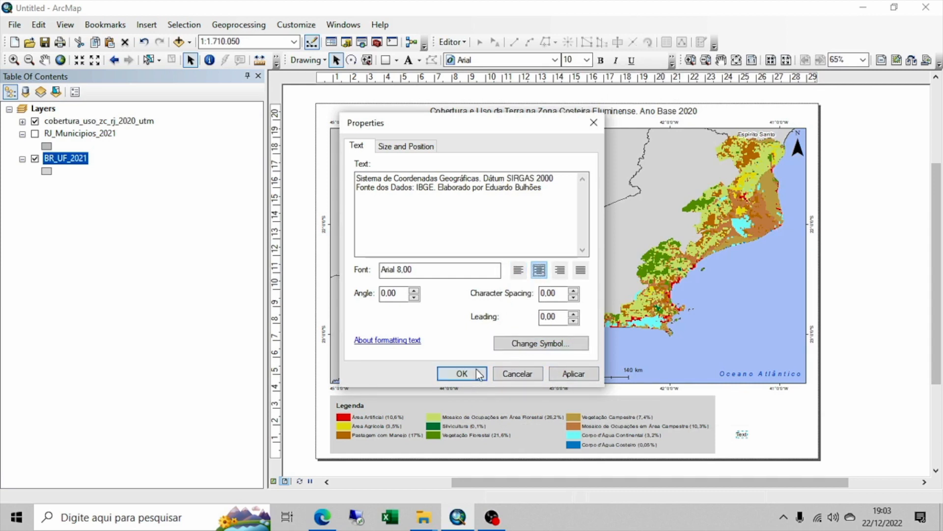
{"action": "left_click", "coordinate": [462, 373]}
Move the credits text to the page's lower-right corner and shrink the legend slightly to make room
{"action": "left_click_drag", "start_coordinate": [722, 436], "coordinate": [705, 444]}
{"action": "left_click", "coordinate": [669, 434]}
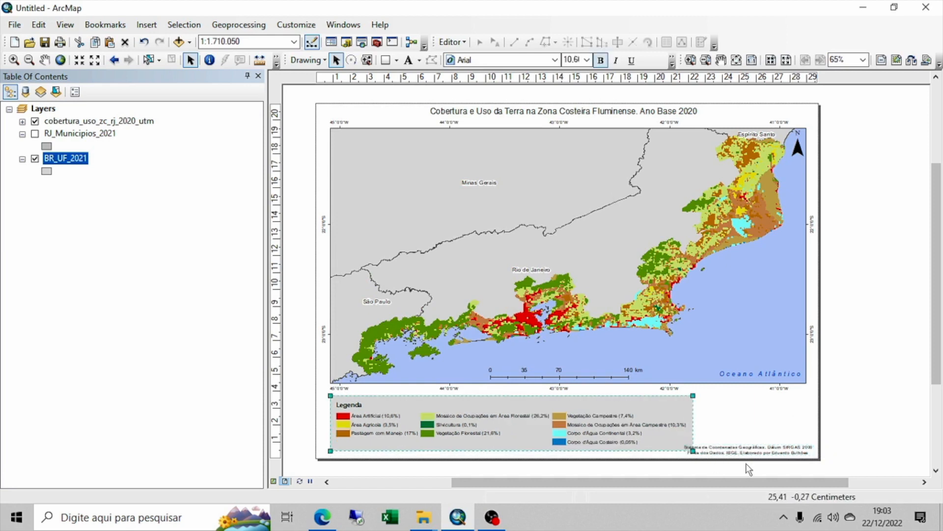
Split the credits text into four lines for coordinate system, "Dátum SIRGAS 2000", "Fonte dos Dados: IBGE." and author credit
{"action": "double_click", "coordinate": [757, 456]}
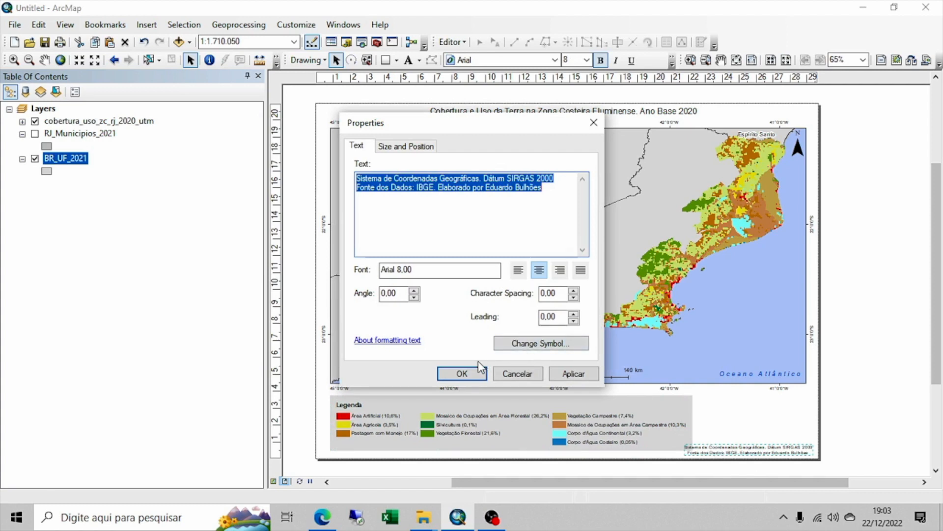
{"action": "left_click", "coordinate": [482, 179]}
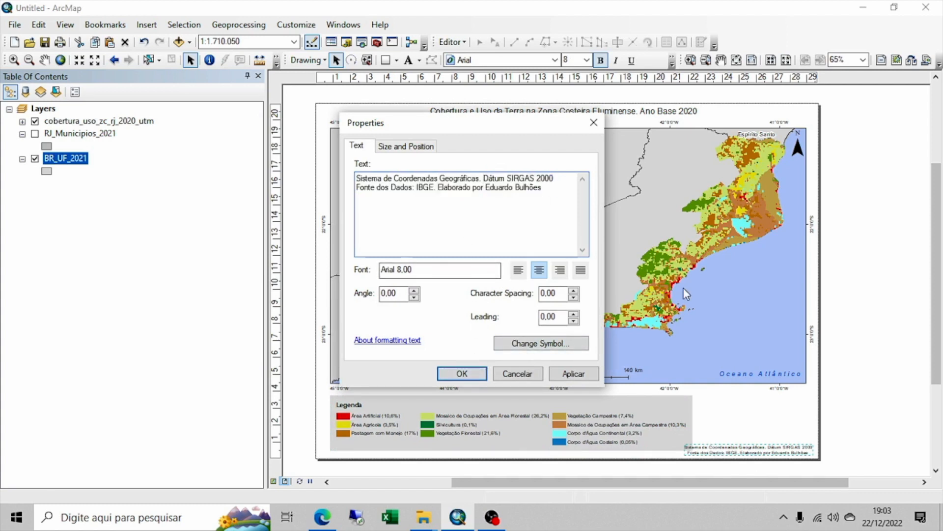
{"action": "key", "text": "Return"}
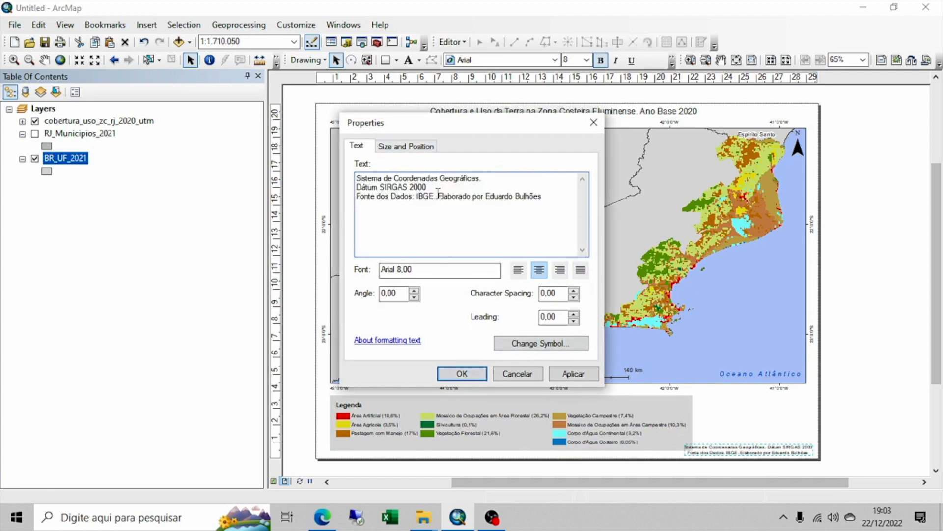
{"action": "key", "text": "Return"}
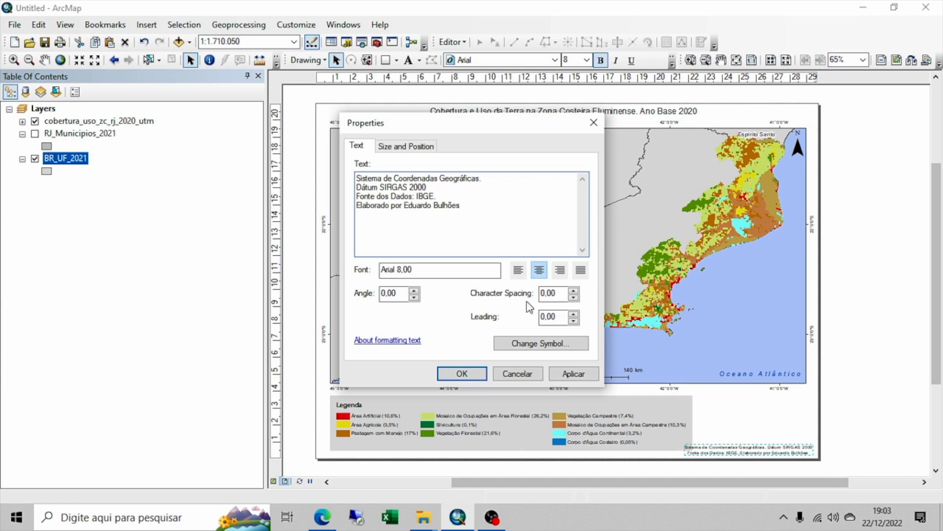
{"action": "left_click", "coordinate": [582, 377]}
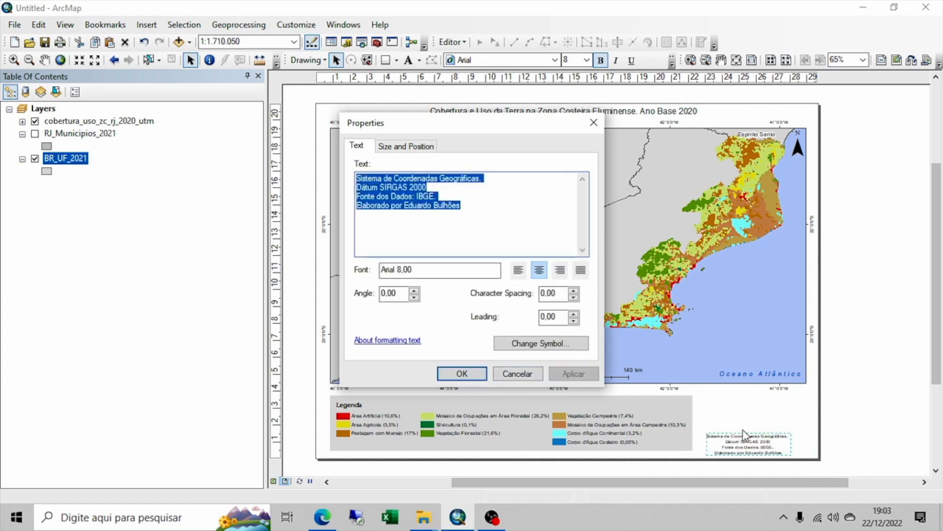
{"action": "left_click", "coordinate": [754, 453]}
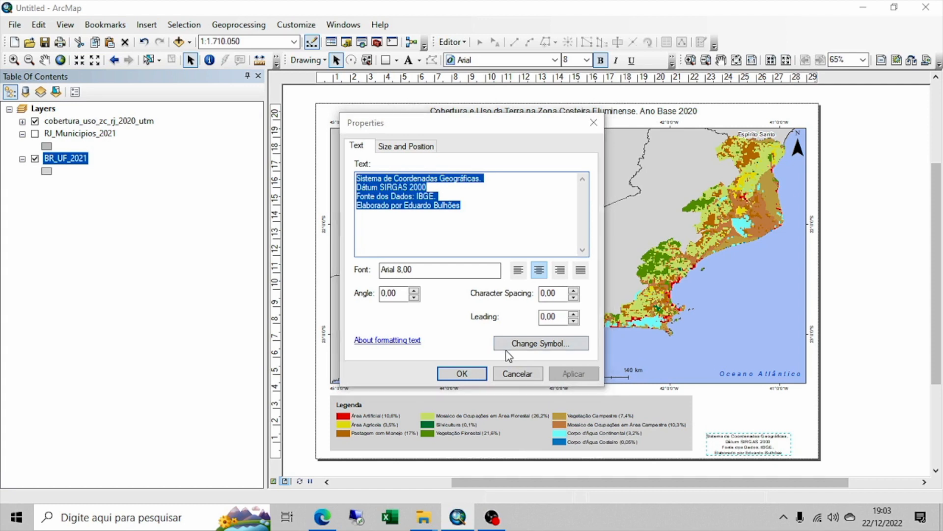
{"action": "left_click", "coordinate": [458, 374]}
Enlarge the legend slightly and reposition the credits text in the free space between the legend and the page's edge
{"action": "left_click_drag", "start_coordinate": [748, 456], "coordinate": [770, 455]}
{"action": "left_click", "coordinate": [684, 442]}
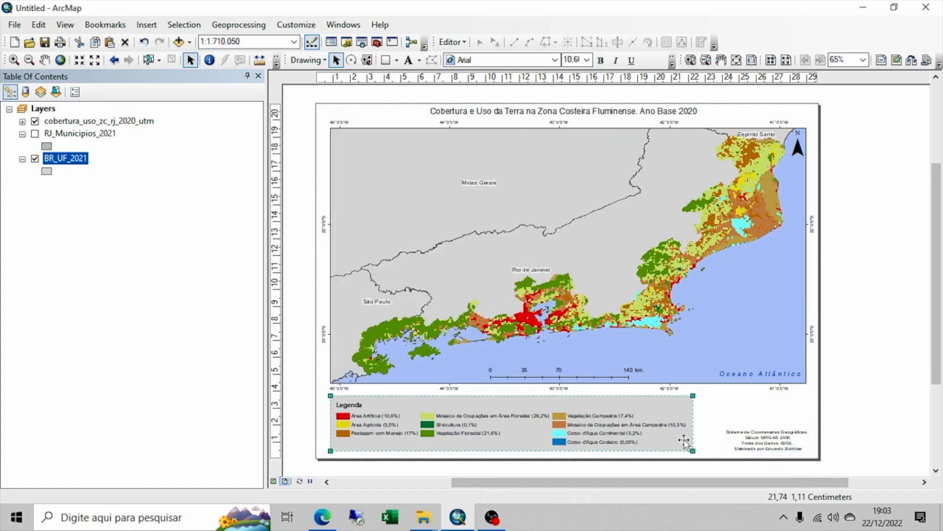
{"action": "left_click_drag", "start_coordinate": [692, 450], "coordinate": [706, 453]}
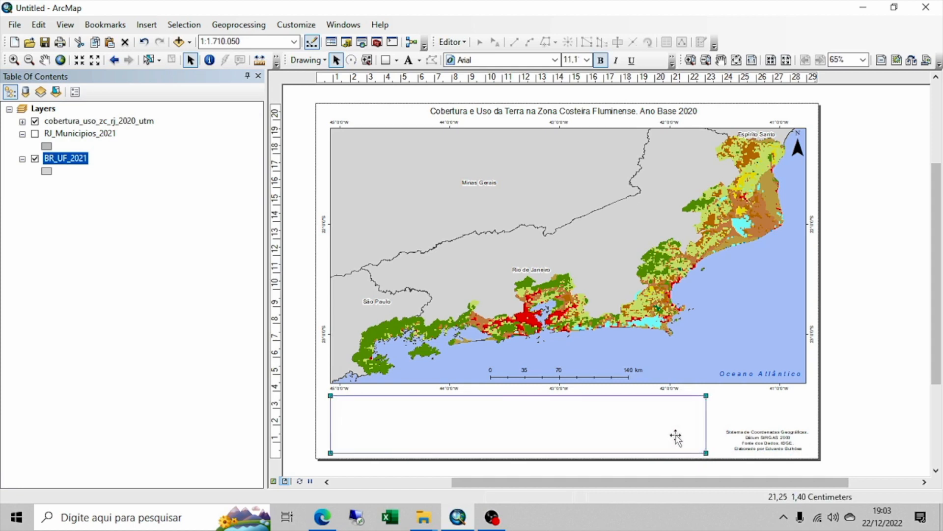
{"action": "left_click", "coordinate": [845, 437]}
{"action": "left_click", "coordinate": [788, 448]}
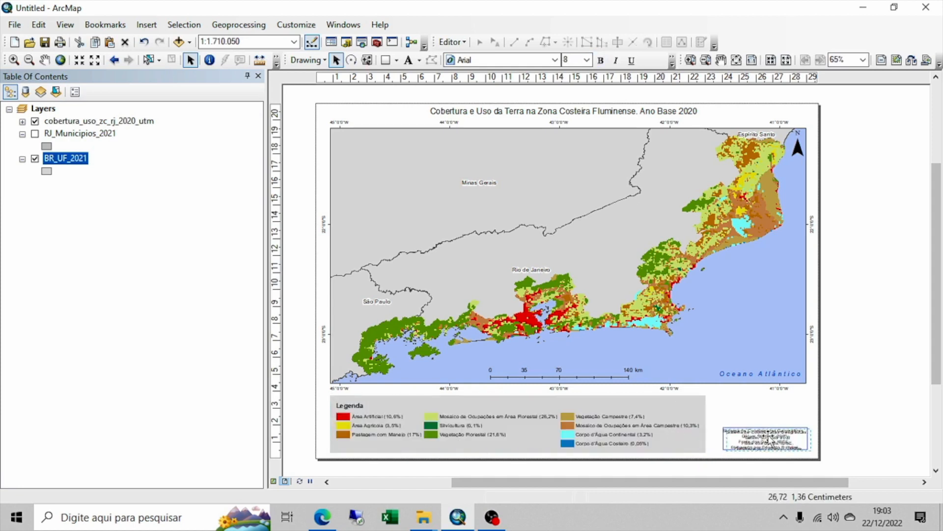
{"action": "left_click", "coordinate": [860, 449]}
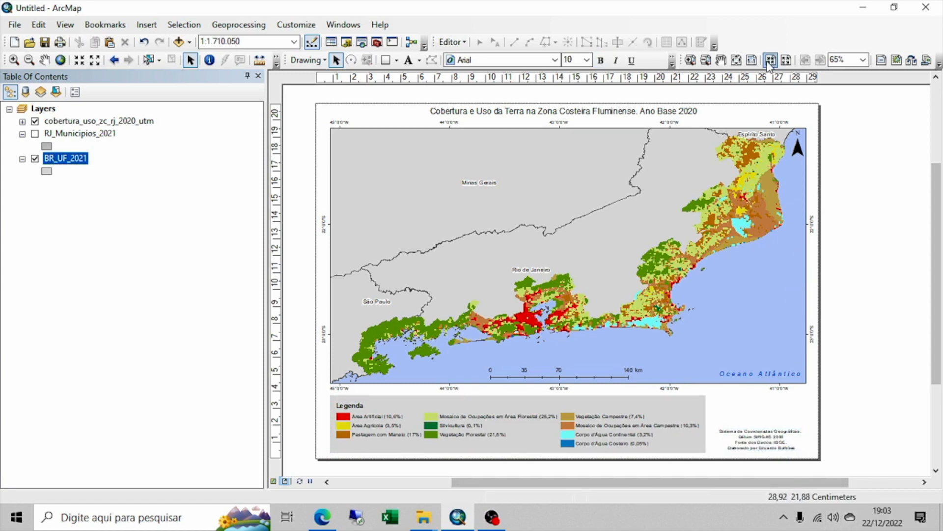
Enlarge the legend slightly from its lower-right corner so it extends closer to the credits text
{"action": "left_click", "coordinate": [751, 63]}
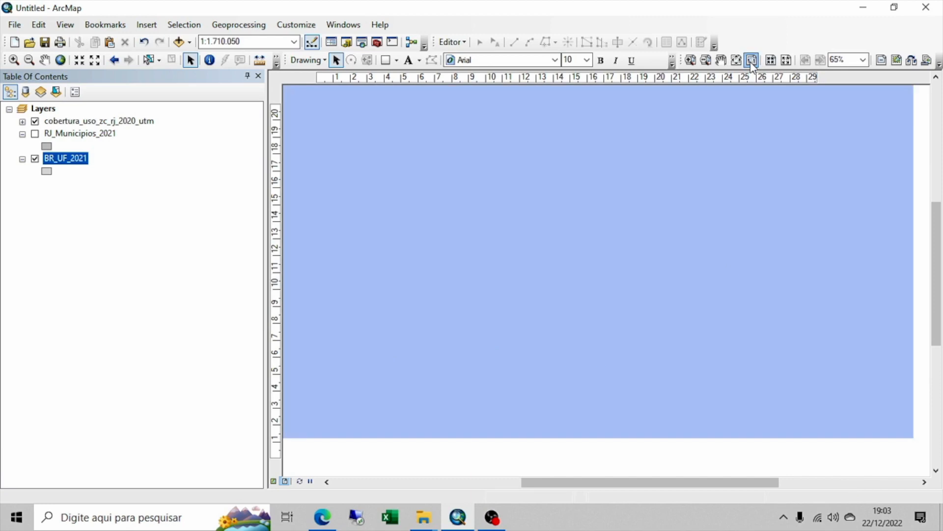
{"action": "left_click_drag", "start_coordinate": [939, 312], "coordinate": [940, 374]}
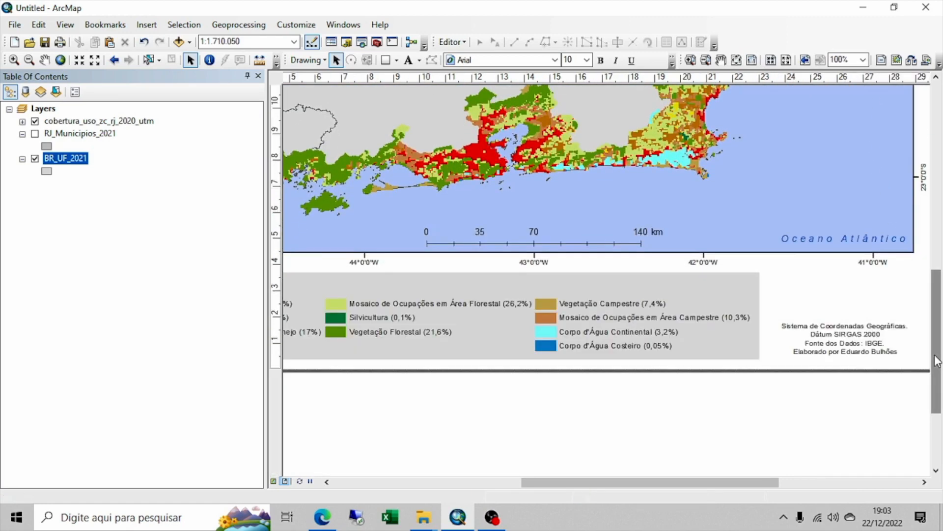
{"action": "left_click", "coordinate": [755, 278]}
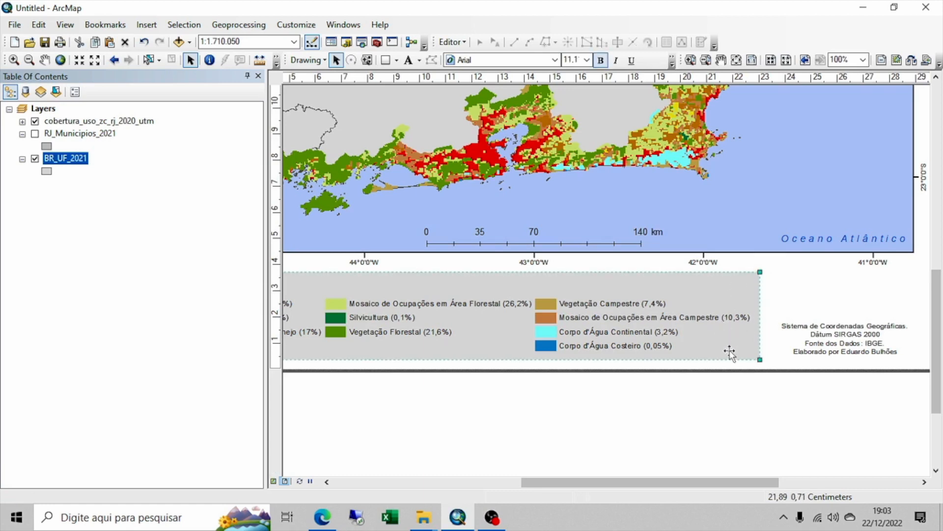
{"action": "left_click_drag", "start_coordinate": [760, 360], "coordinate": [777, 385]}
{"action": "left_click", "coordinate": [780, 390]}
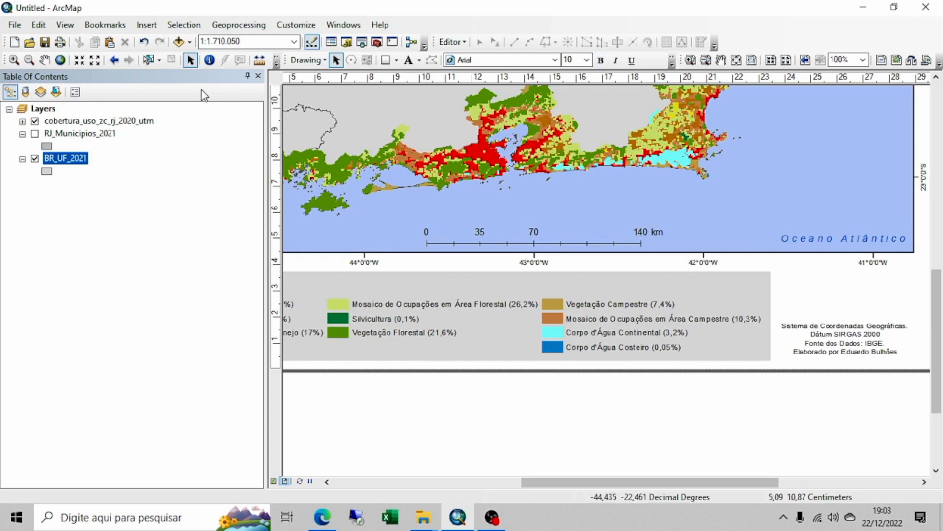
{"action": "left_click_drag", "start_coordinate": [588, 490], "coordinate": [543, 487]}
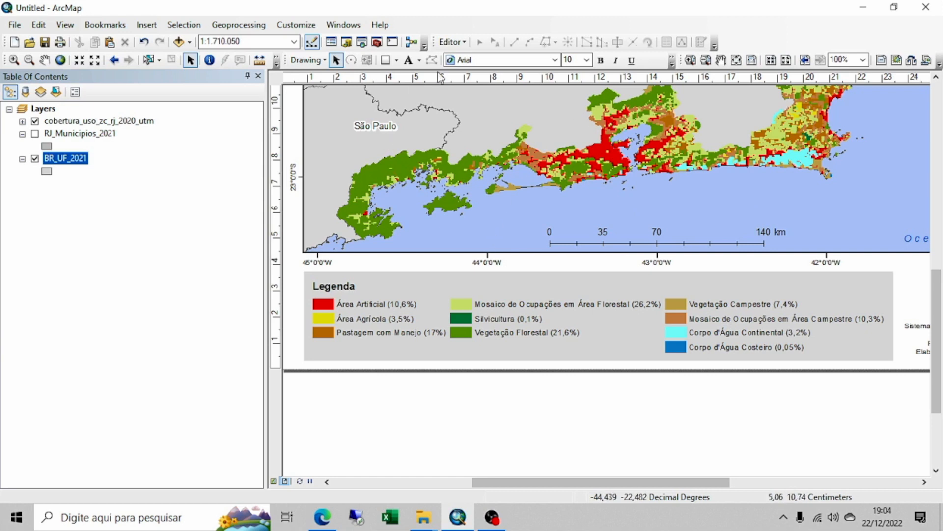
{"action": "left_click", "coordinate": [736, 60]}
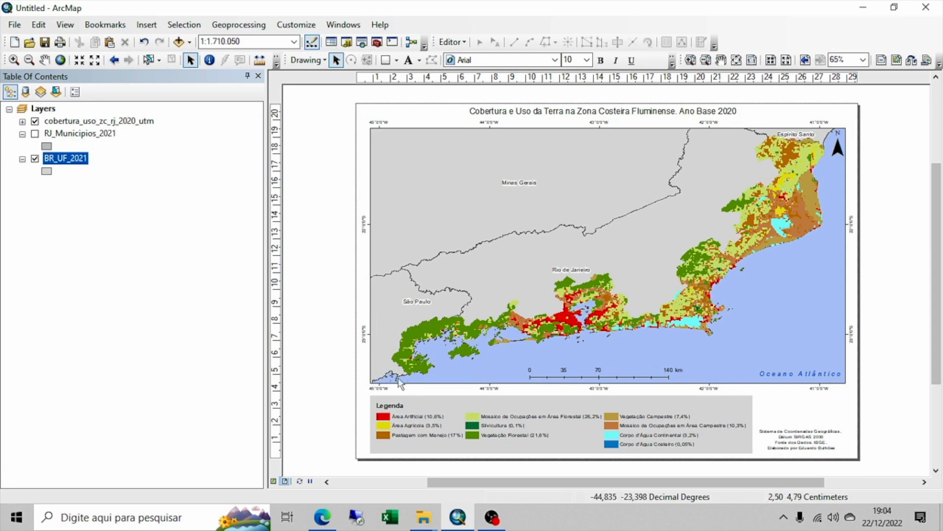
Save the map document to the Desktop as "MAPA DE USO E COBERTURA DA TERRA 2020 NA ZONA COSTEIRA FLUMINENSE"
{"action": "left_click", "coordinate": [15, 25]}
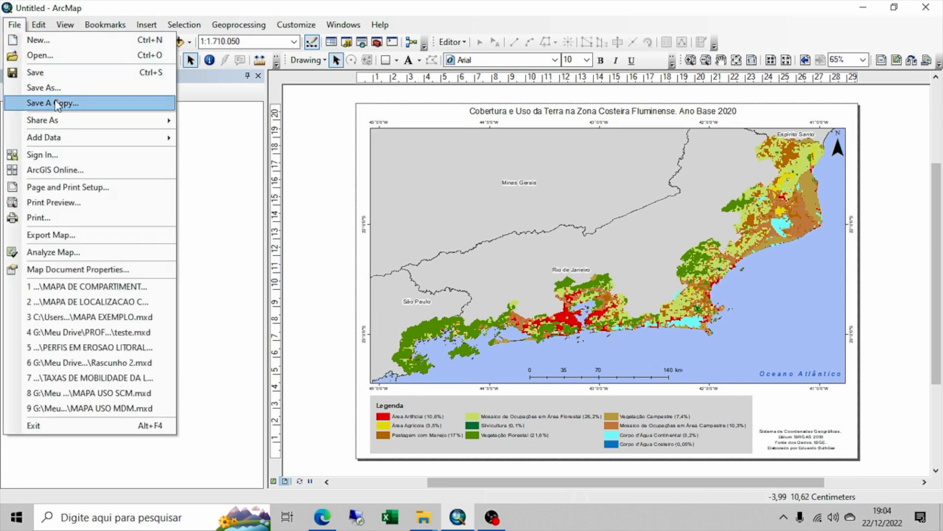
{"action": "left_click", "coordinate": [49, 87]}
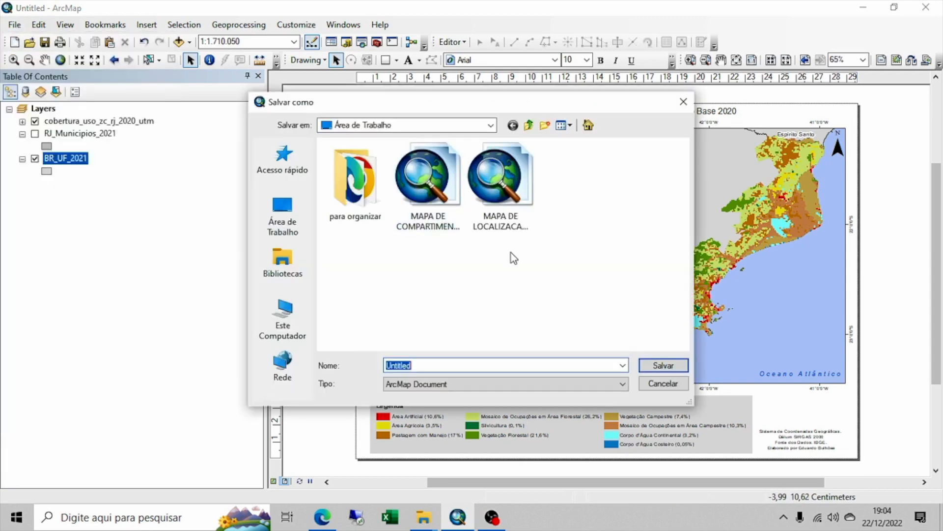
{"action": "left_click", "coordinate": [429, 179]}
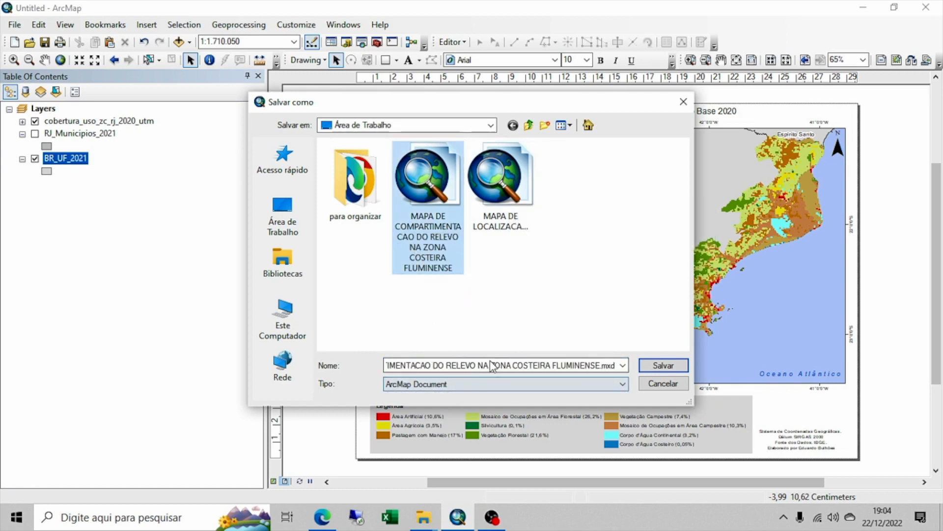
{"action": "double_click", "coordinate": [462, 365]}
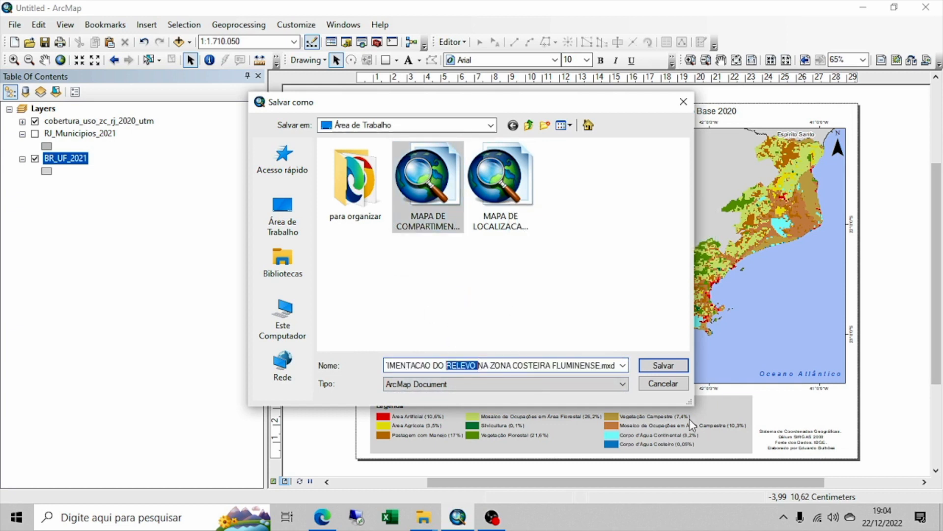
{"action": "left_click", "coordinate": [475, 363]}
{"action": "left_click_drag", "start_coordinate": [476, 365], "coordinate": [364, 364]}
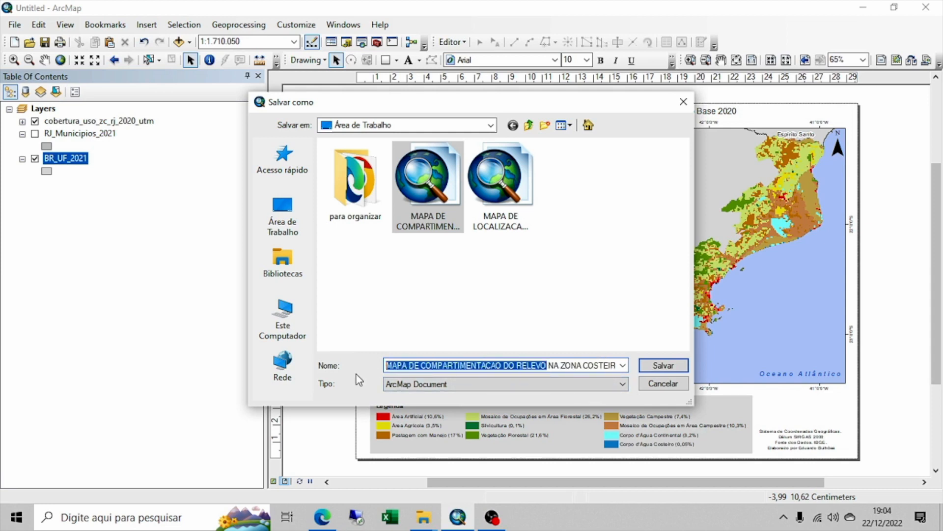
{"action": "type", "text": "ma"}
{"action": "key", "text": "BackSpace"}
{"action": "key", "text": "BackSpace"}
{"action": "key", "text": "Caps_Lock"}
{"action": "type", "text": "MAPA DE US"}
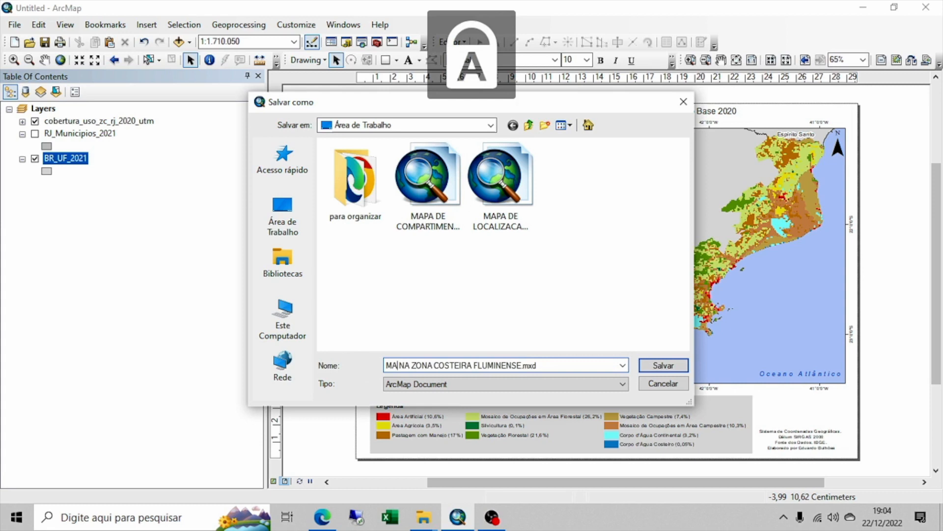
{"action": "type", "text": "O E COBERTURA "}
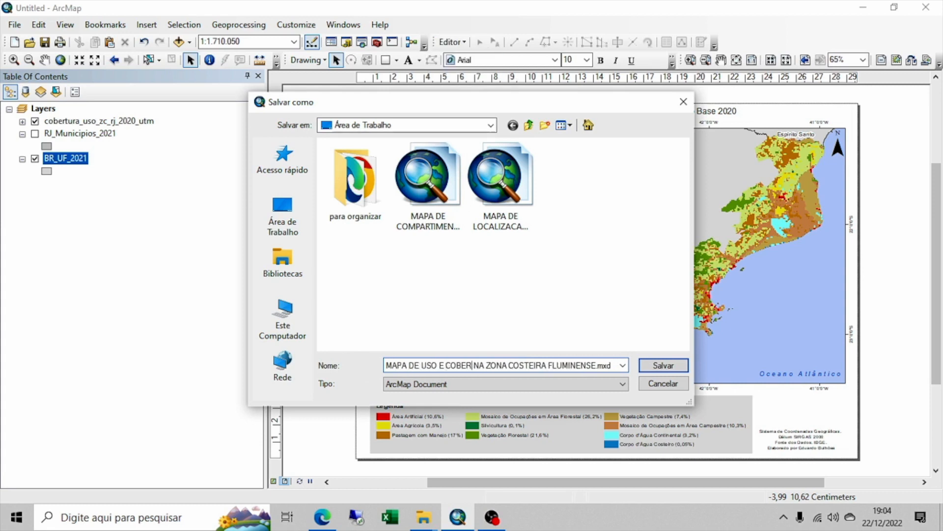
{"action": "type", "text": "DA TENA ZO"}
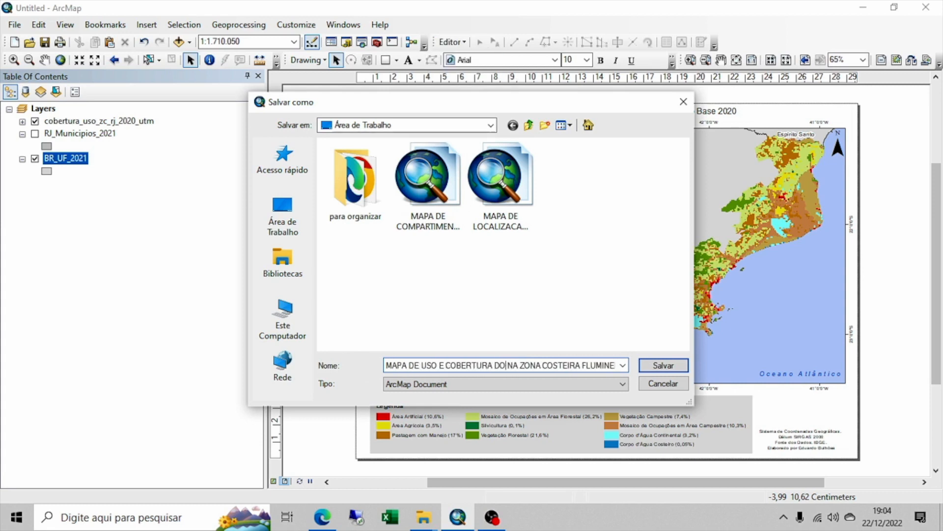
{"action": "key", "text": "BackSpace"}
{"action": "type", "text": "A TERRA 2020"}
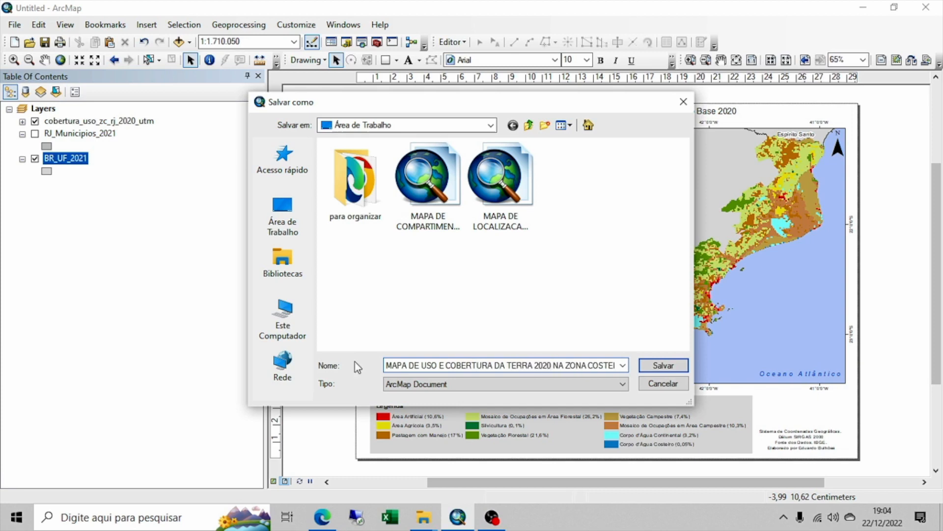
{"action": "left_click", "coordinate": [659, 368]}
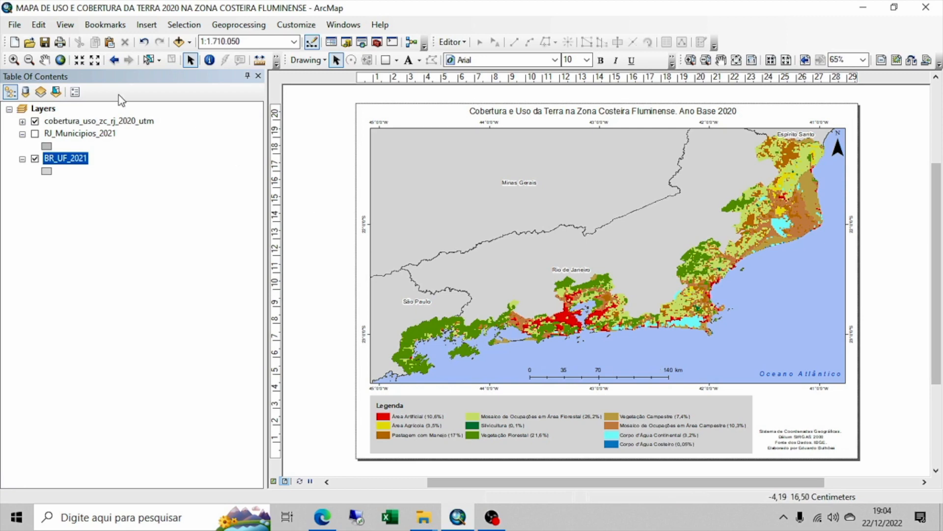
Export the map layout to the Desktop as a 300 dpi PNG image named after the map document
{"action": "left_click", "coordinate": [16, 25]}
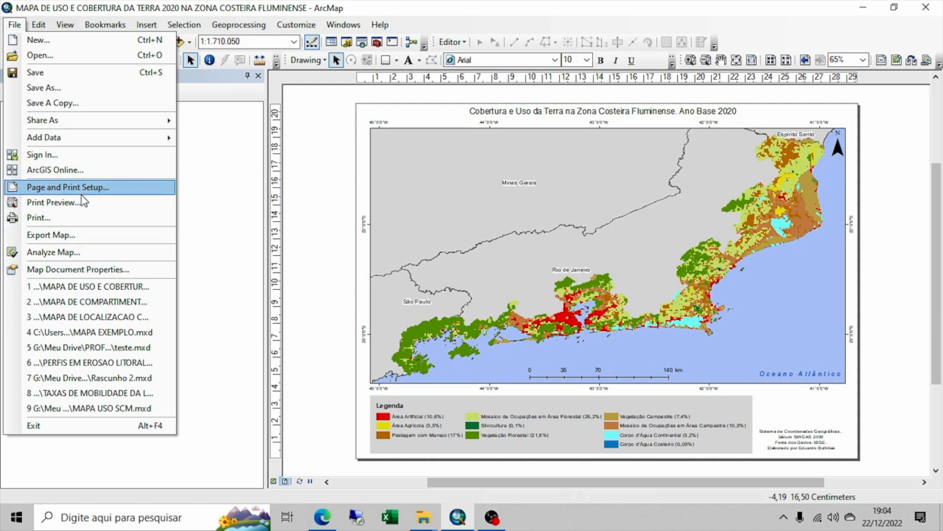
{"action": "left_click", "coordinate": [71, 237]}
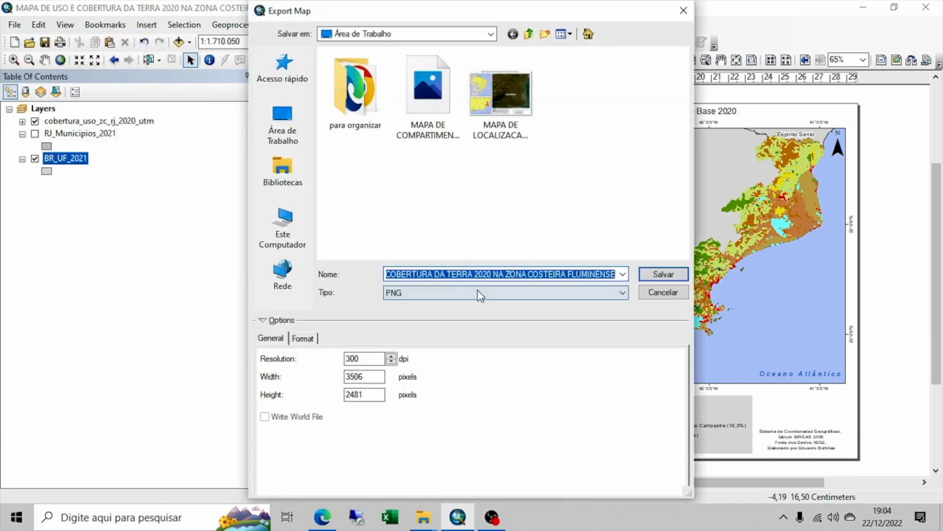
{"action": "left_click", "coordinate": [659, 276]}
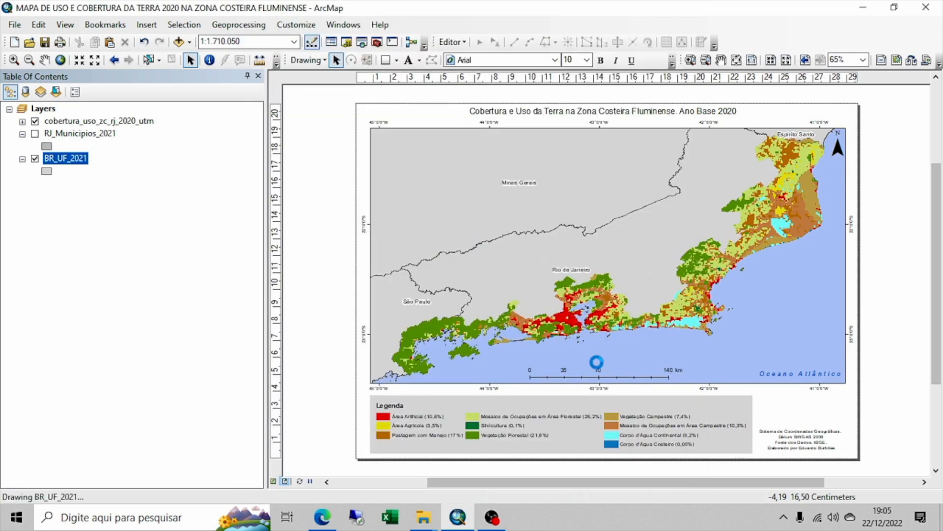